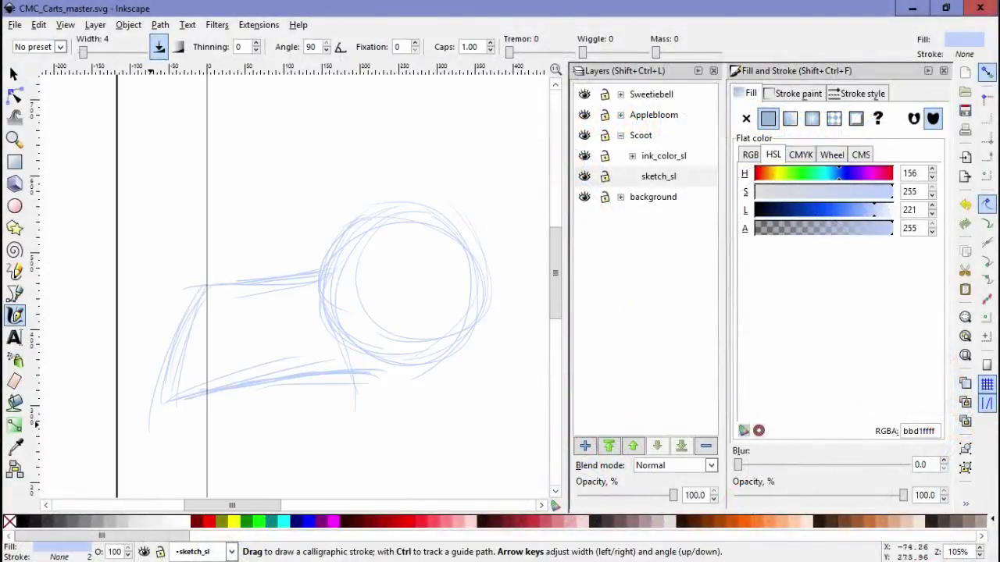
- Sketch the bird's neck with a jagged feather ruffle below the head circle
{"action": "scroll", "coordinate": [297, 281], "scroll_direction": "down", "scroll_amount": 1}
{"action": "scroll", "coordinate": [297, 282], "scroll_direction": "right", "scroll_amount": 2}
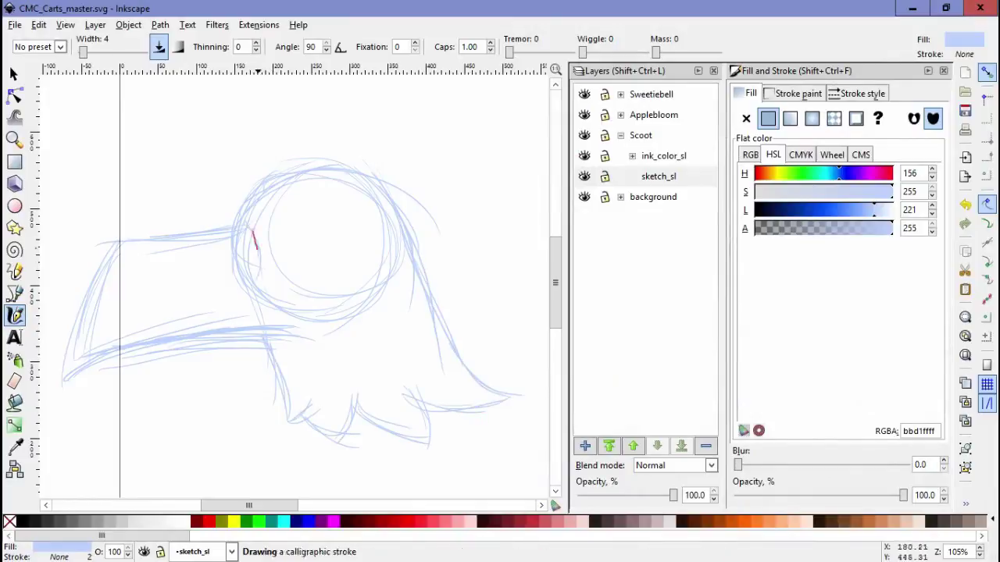
{"action": "scroll", "coordinate": [297, 281], "scroll_direction": "up", "scroll_amount": 1}
- Add a sublayer inside sketch_sl and select the beak strokes on it
{"action": "key", "text": "s"}
{"action": "key", "text": "ctrl+a"}
{"action": "key", "text": "ctrl+shift+n"}
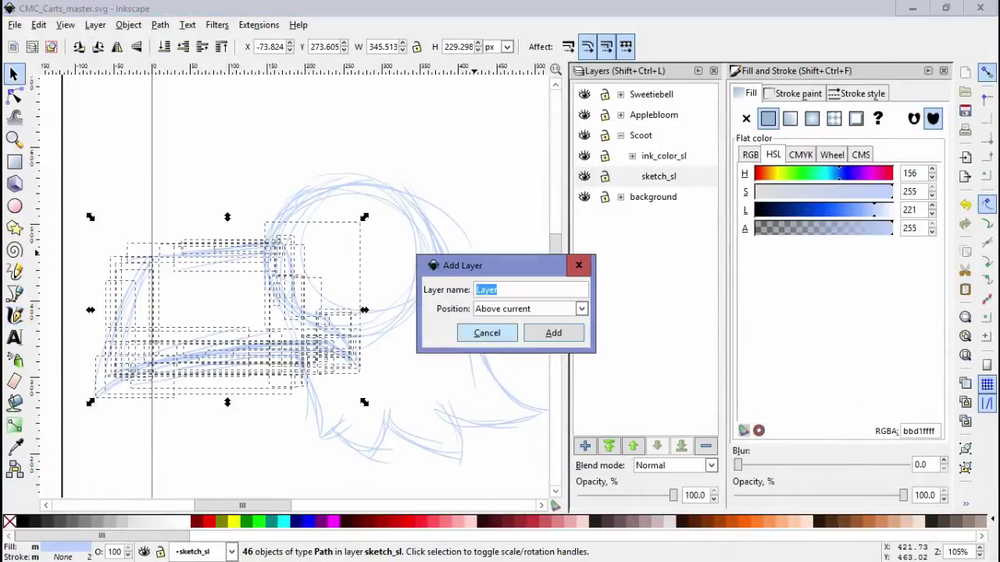
{"action": "key", "text": "Return"}
{"action": "scroll", "coordinate": [297, 281], "scroll_direction": "left", "scroll_amount": 2}
{"action": "scroll", "coordinate": [297, 281], "scroll_direction": "down", "scroll_amount": 1}
{"action": "key", "text": "ctrl+a"}
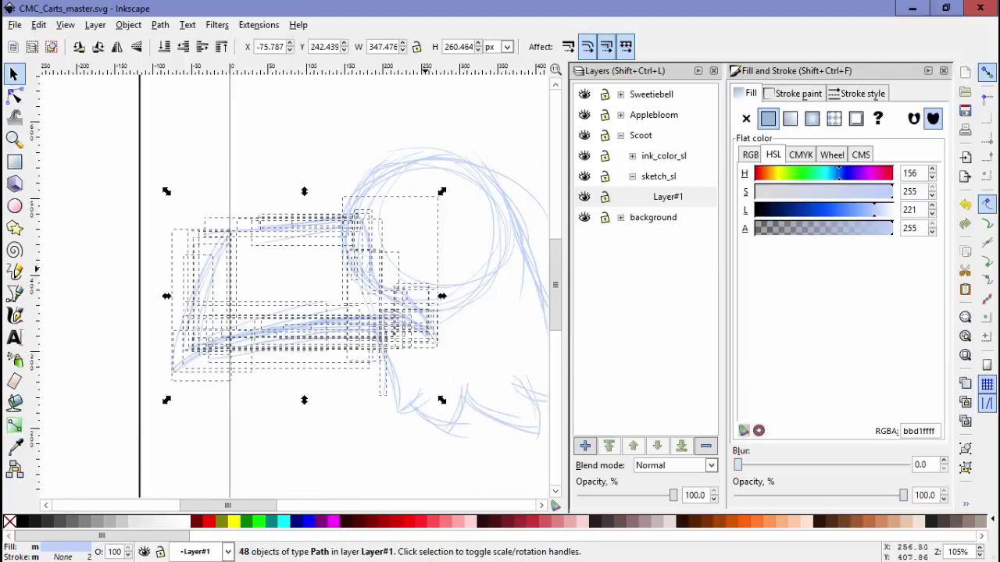
- Add another sublayer above the first, keeping the existing head and beak strokes on the lower one and locking it
{"action": "key", "text": "ctrl+shift+n"}
{"action": "key", "text": "Return"}
{"action": "key", "text": "ctrl+a"}
{"action": "key", "text": "shift+Page_Down"}
{"action": "key", "text": "Escape"}
{"action": "key", "text": "ctrl+Page_Up"}
{"action": "scroll", "coordinate": [297, 282], "scroll_direction": "right", "scroll_amount": 2}
{"action": "key", "text": "ctrl+Page_Down"}
{"action": "key", "text": "Escape"}
{"action": "key", "text": "ctrl+Page_Up"}
- Sketch the pointed crest feathers at the back of the bird's head with the Calligraphy tool
{"action": "key", "text": "c"}
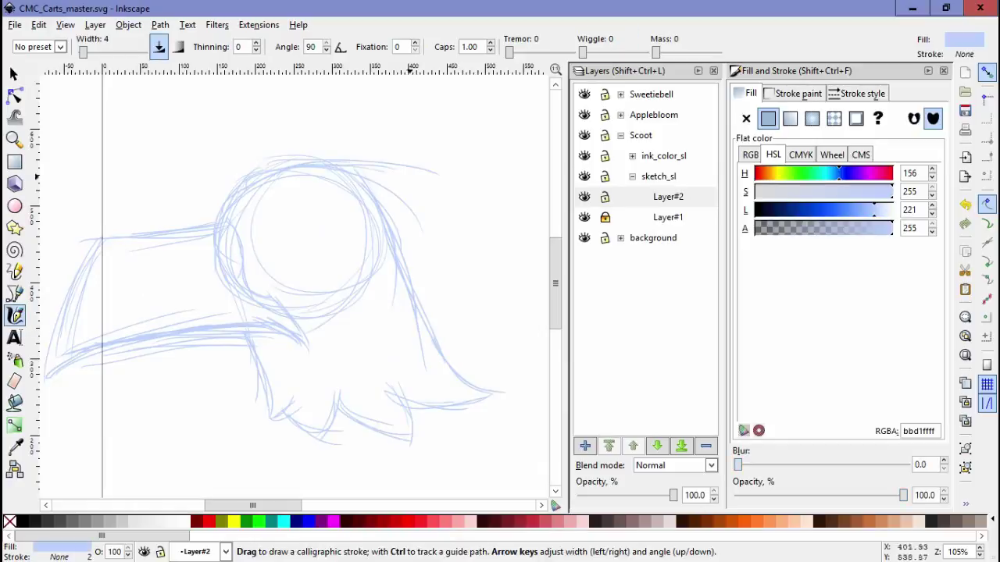
{"action": "left_click_drag", "start_coordinate": [398, 212], "coordinate": [480, 223]}
{"action": "key", "text": "plus"}
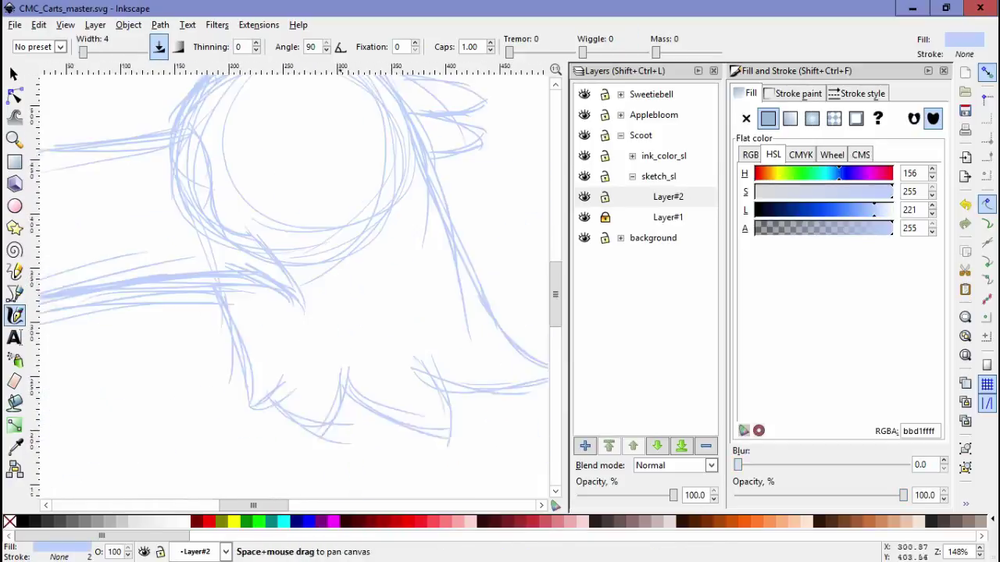
- Add a sublayer and sketch a round eye with a slanted brow inside the head circle
{"action": "key", "text": "ctrl+shift+n"}
{"action": "key", "text": "Return"}
{"action": "left_click_drag", "start_coordinate": [303, 170], "coordinate": [323, 229]}
{"action": "left_click_drag", "start_coordinate": [322, 228], "coordinate": [379, 266]}
{"action": "key", "text": "minus"}
{"action": "key", "text": "minus"}
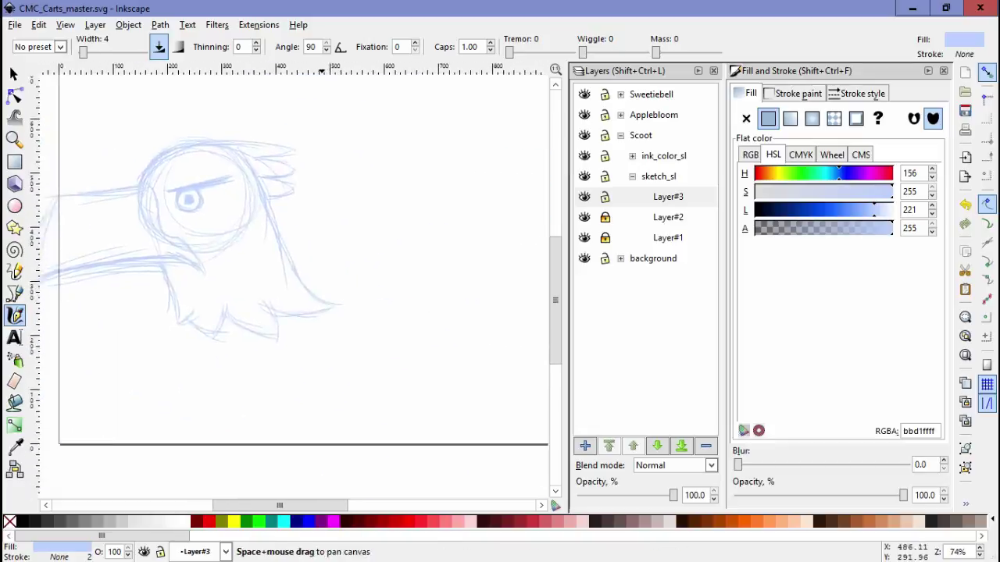
- Lock the eye sublayer and adjust the head and neck strokes on the lowest sublayer, undoing the last two changes
{"action": "left_click", "coordinate": [604, 197]}
{"action": "left_click", "coordinate": [667, 237]}
{"action": "left_click", "coordinate": [604, 237]}
{"action": "key", "text": "F1"}
{"action": "key", "text": "ctrl+a"}
{"action": "key", "text": "Escape"}
{"action": "key", "text": "plus"}
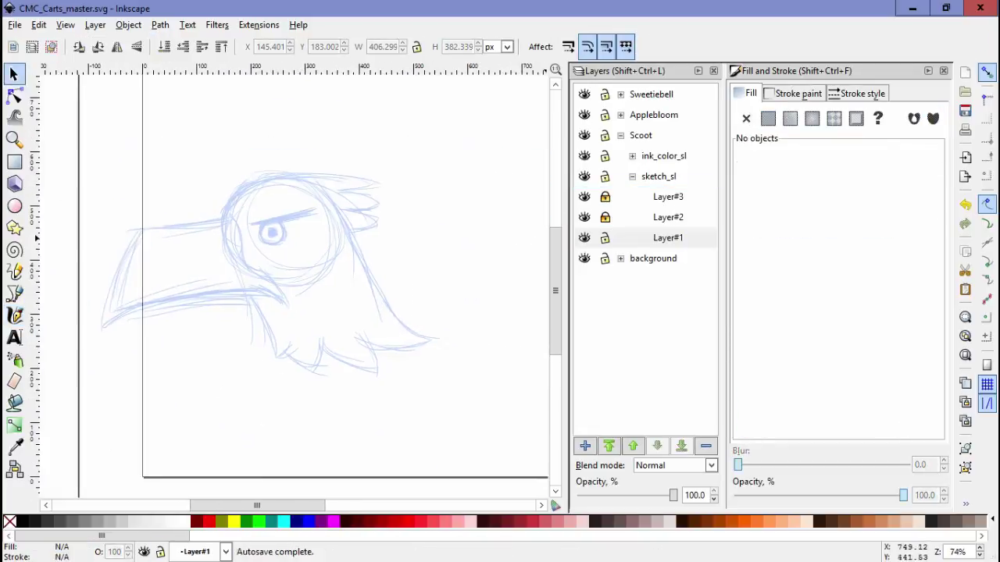
{"action": "key", "text": "ctrl+z"}
{"action": "key", "text": "ctrl+z"}
{"action": "key", "text": "Escape"}
{"action": "key", "text": "minus"}
- Add a sublayer above the eye sublayer and sketch the bird's long rounded body extending from the neck
{"action": "key", "text": "ctrl+shift+n"}
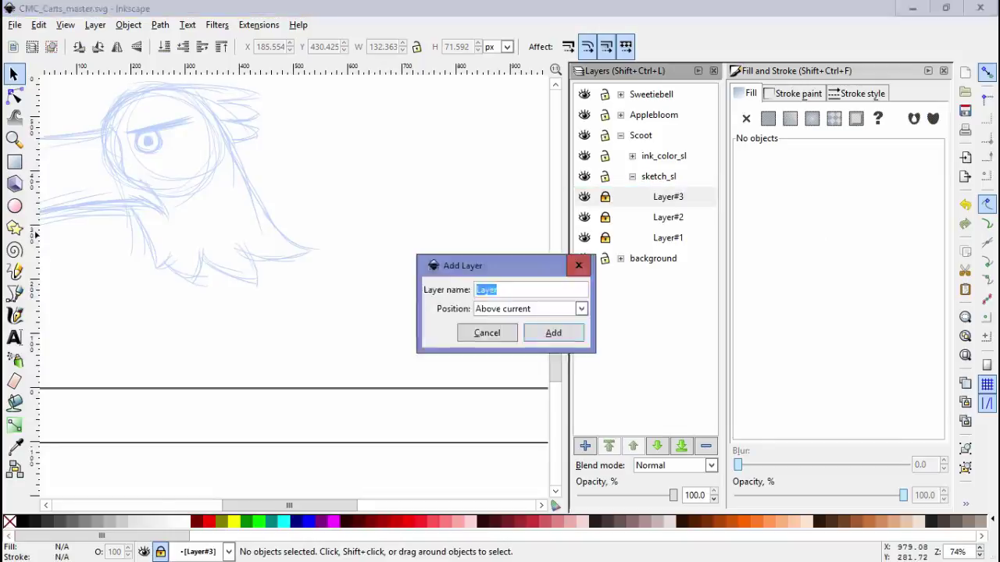
{"action": "key", "text": "Return"}
{"action": "key", "text": "c"}
{"action": "scroll", "coordinate": [293, 234], "scroll_direction": "up", "scroll_amount": 1}
{"action": "scroll", "coordinate": [293, 234], "scroll_direction": "left", "scroll_amount": 2}
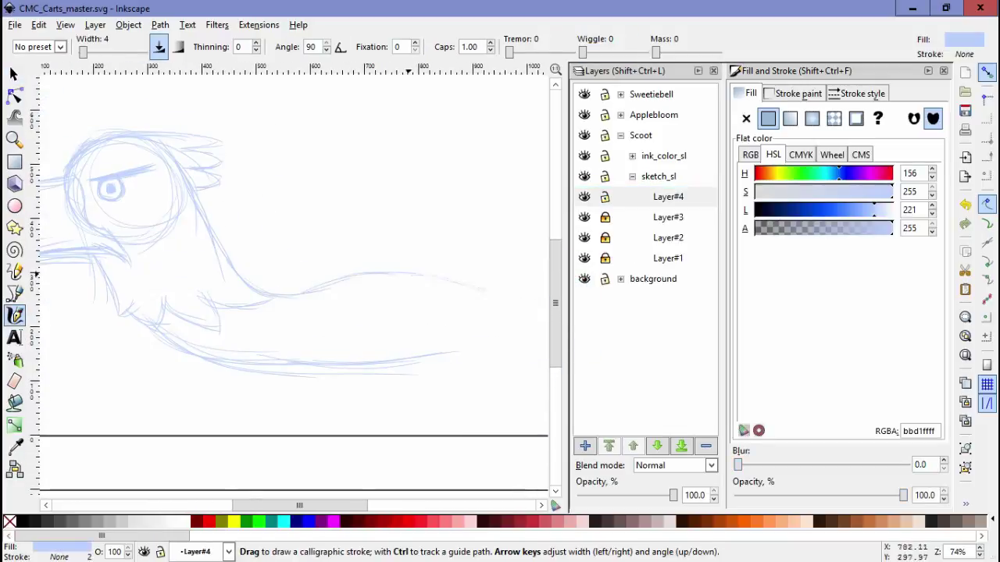
{"action": "scroll", "coordinate": [293, 234], "scroll_direction": "right", "scroll_amount": 2}
{"action": "scroll", "coordinate": [293, 234], "scroll_direction": "left", "scroll_amount": 3}
{"action": "left_click_drag", "start_coordinate": [414, 301], "coordinate": [449, 275]}
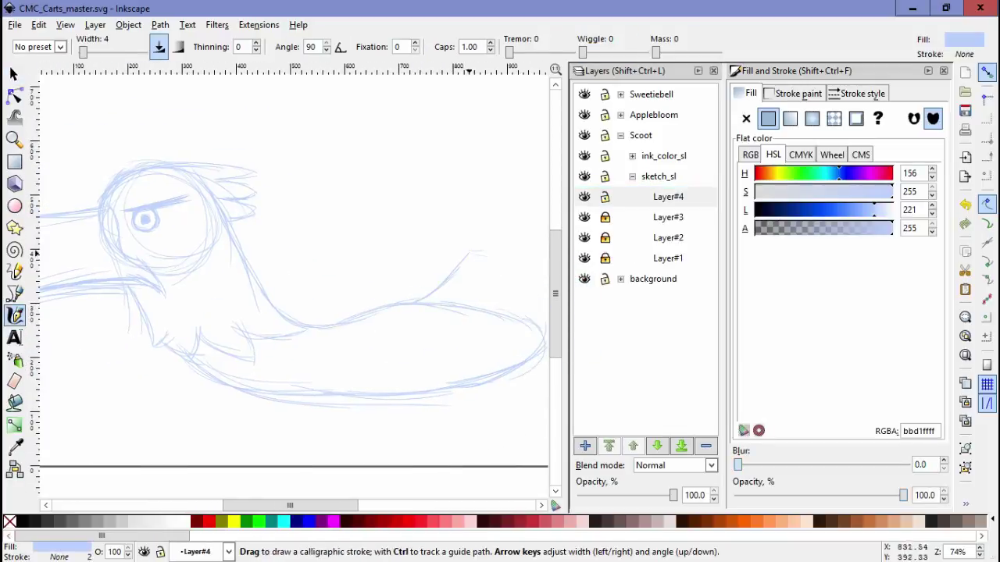
- Add a sublayer and sketch straight tail feathers rising diagonally from the rear of the body
{"action": "scroll", "coordinate": [293, 273], "scroll_direction": "right", "scroll_amount": 4}
{"action": "key", "text": "ctrl+shift+n"}
{"action": "key", "text": "Return"}
{"action": "scroll", "coordinate": [293, 273], "scroll_direction": "up", "scroll_amount": 1}
{"action": "left_click_drag", "start_coordinate": [211, 383], "coordinate": [418, 279]}
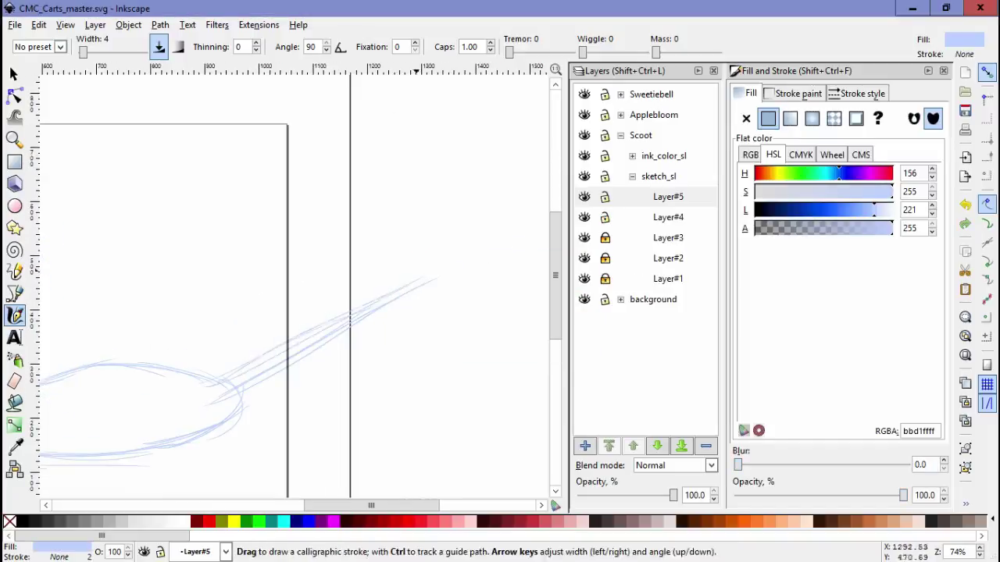
- Add a sublayer and sketch the large raised wing sweeping up from the front of the body
{"action": "key", "text": "ctrl+shift+n"}
{"action": "key", "text": "Return"}
{"action": "scroll", "coordinate": [359, 275], "scroll_direction": "left", "scroll_amount": 4}
{"action": "scroll", "coordinate": [359, 275], "scroll_direction": "down", "scroll_amount": 1}
{"action": "scroll", "coordinate": [418, 359], "scroll_direction": "right", "scroll_amount": 2}
{"action": "scroll", "coordinate": [418, 359], "scroll_direction": "up", "scroll_amount": 1}
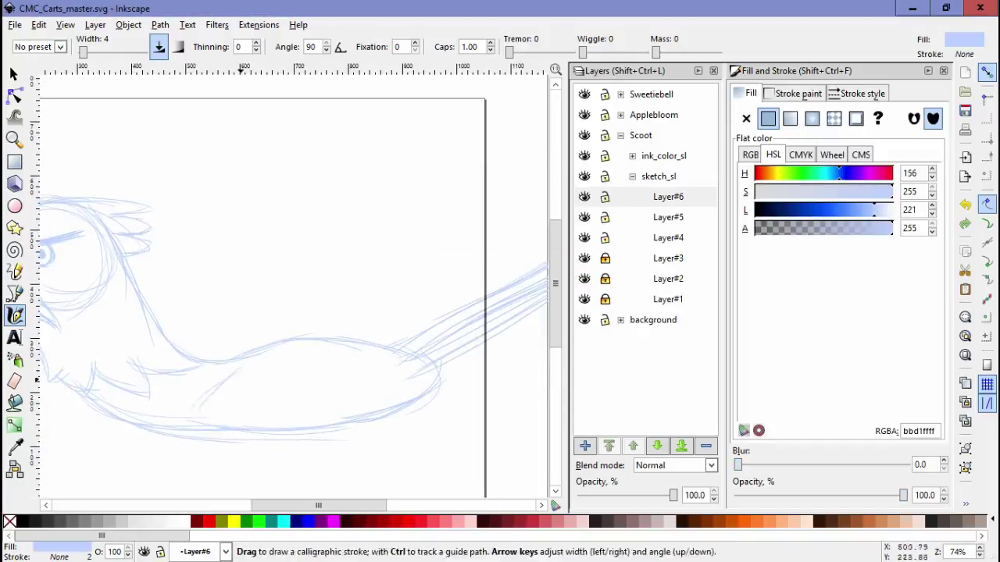
{"action": "left_click_drag", "start_coordinate": [137, 421], "coordinate": [281, 311]}
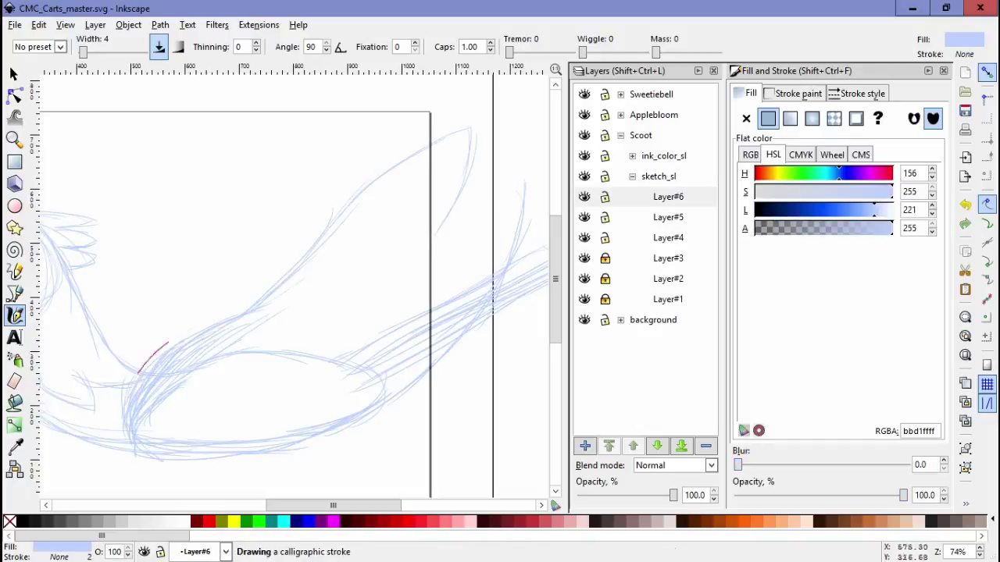
{"action": "left_click_drag", "start_coordinate": [167, 344], "coordinate": [322, 225]}
- Remove the stray strokes above the bird's head and back from the wing sublayer
{"action": "scroll", "coordinate": [322, 225], "scroll_direction": "right", "scroll_amount": 2}
{"action": "scroll", "coordinate": [322, 225], "scroll_direction": "up", "scroll_amount": 1}
{"action": "key", "text": "space"}
{"action": "left_click_drag", "start_coordinate": [346, 407], "coordinate": [379, 246]}
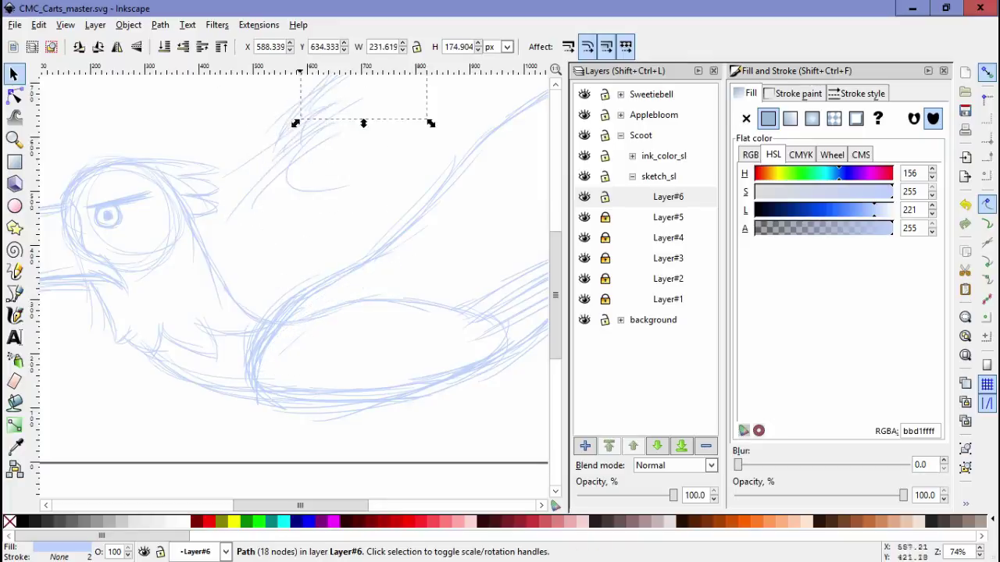
{"action": "key", "text": "ctrl+a"}
{"action": "key", "text": "Escape"}
{"action": "key", "text": "c"}
{"action": "key", "text": "5"}
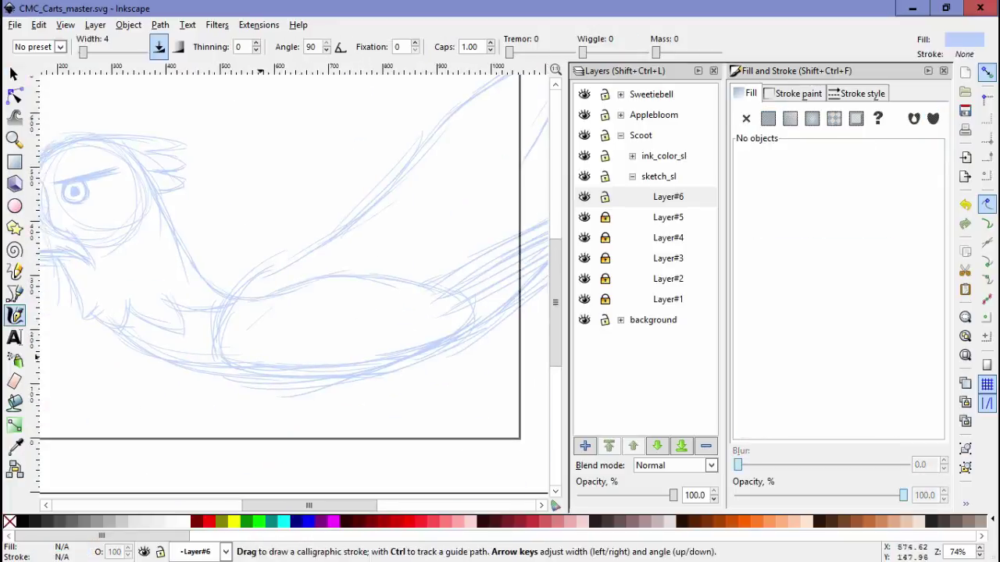
- Shift the wing strokes slightly toward the tail and sketch the wing's feathered trailing edge
{"action": "key", "text": "space"}
{"action": "key", "text": "ctrl+a"}
{"action": "left_click_drag", "start_coordinate": [391, 267], "coordinate": [413, 267]}
{"action": "key", "text": "Escape"}
{"action": "left_click_drag", "start_coordinate": [145, 279], "coordinate": [59, 229]}
{"action": "key", "text": "space"}
- Lock the wing sublayer and add a new sublayer above it for calligraphic strokes
{"action": "left_click", "coordinate": [604, 196]}
{"action": "key", "text": "ctrl+shift+n"}
{"action": "key", "text": "Return"}
{"action": "key", "text": "c"}
{"action": "key", "text": "grave"}
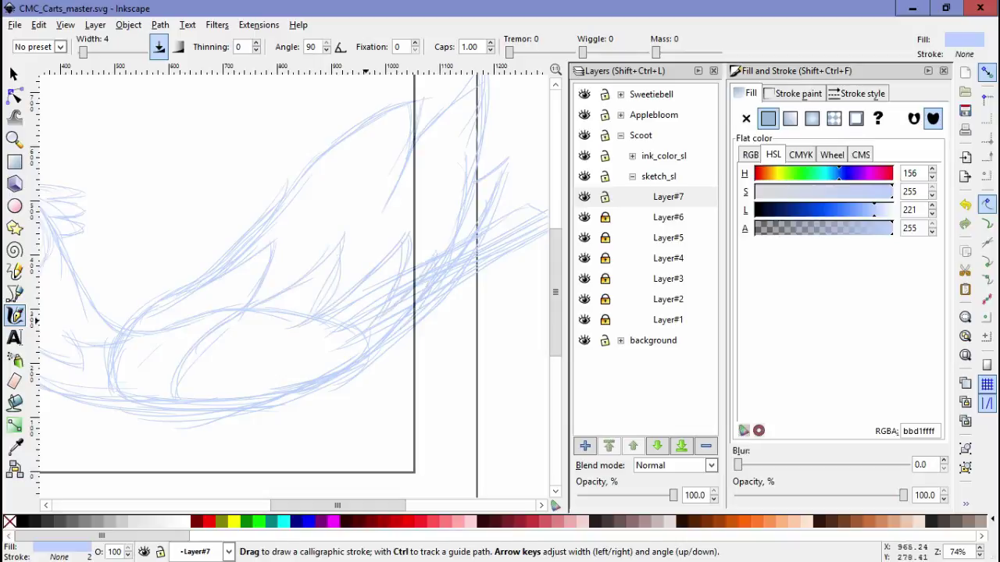
- Add a sublayer and sketch an angled post behind the neck, undoing one stray stroke at its tip
{"action": "key", "text": "ctrl+shift+n"}
{"action": "key", "text": "Return"}
{"action": "key", "text": "plus"}
{"action": "key", "text": "plus"}
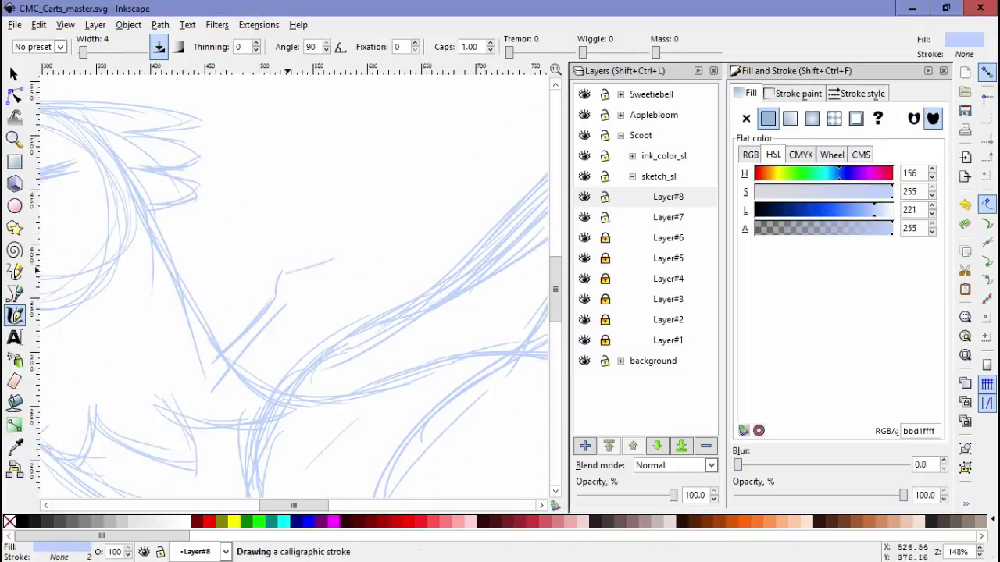
{"action": "key", "text": "ctrl+z"}
{"action": "mouse_move", "coordinate": [289, 270]}
{"action": "left_mouse_down"}
{"action": "mouse_move", "coordinate": [269, 284]}
{"action": "mouse_move", "coordinate": [359, 305]}
{"action": "left_mouse_up"}
{"action": "key", "text": "plus"}
- Add a sublayer and redraw the faceted knob at the end of the left post
{"action": "key", "text": "ctrl+shift+n"}
{"action": "key", "text": "Return"}
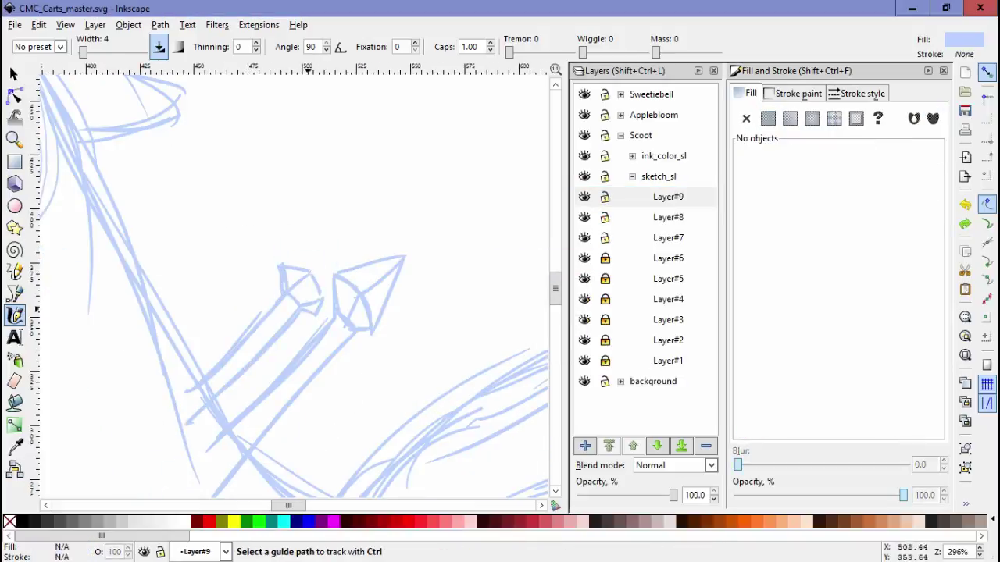
{"action": "key", "text": "ctrl+z"}
{"action": "left_click_drag", "start_coordinate": [293, 294], "coordinate": [326, 243]}
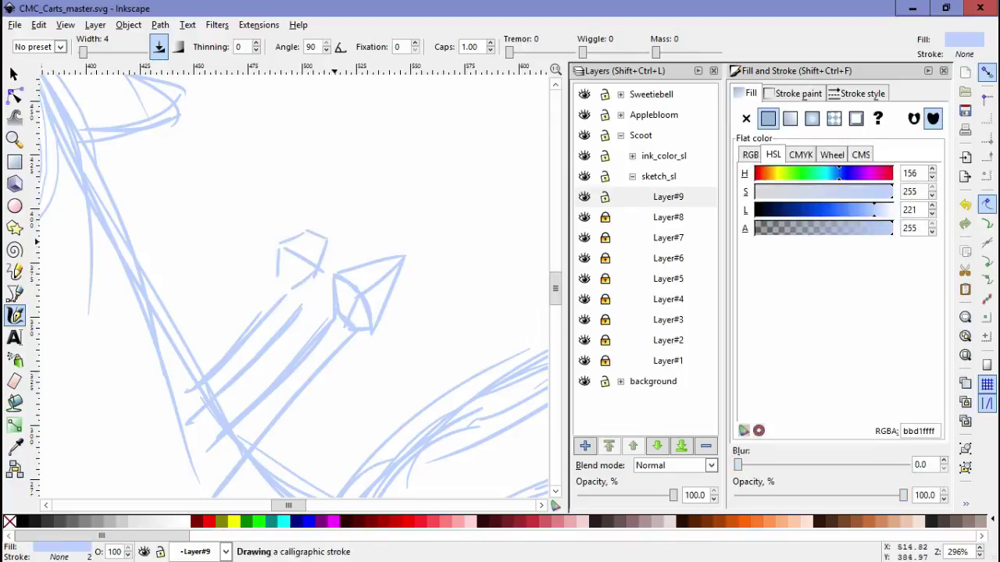
- Nudge and scale the knob's individual strokes so their ends meet, undoing three of the adjustments
{"action": "key", "text": "s"}
{"action": "left_click_drag", "start_coordinate": [245, 241], "coordinate": [223, 414]}
{"action": "key", "text": "plus"}
{"action": "key", "text": "plus"}
{"action": "key", "text": "plus"}
{"action": "key", "text": "plus"}
{"action": "key", "text": "plus"}
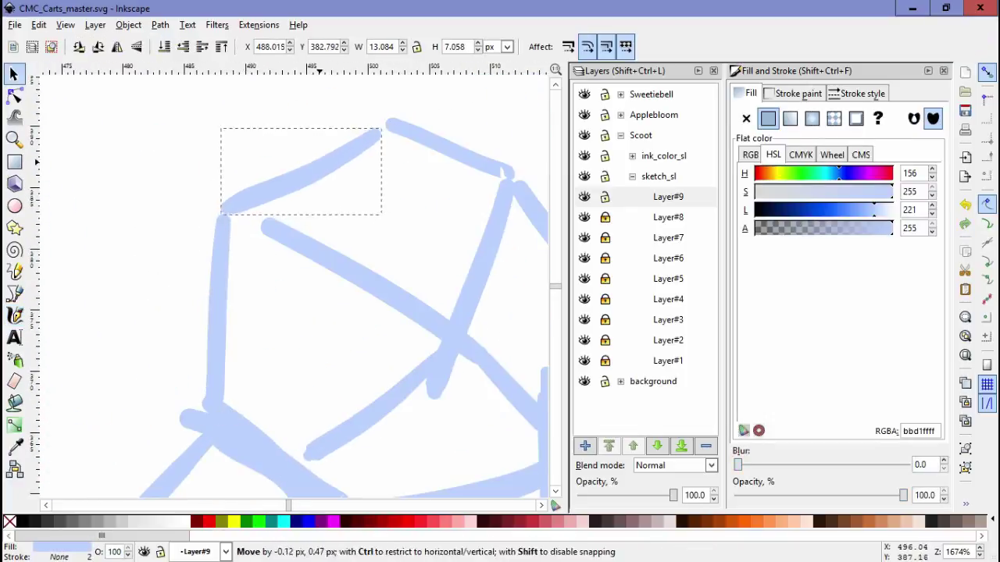
{"action": "key", "text": "ctrl+z"}
{"action": "key", "text": "ctrl+z"}
{"action": "key", "text": "ctrl+z"}
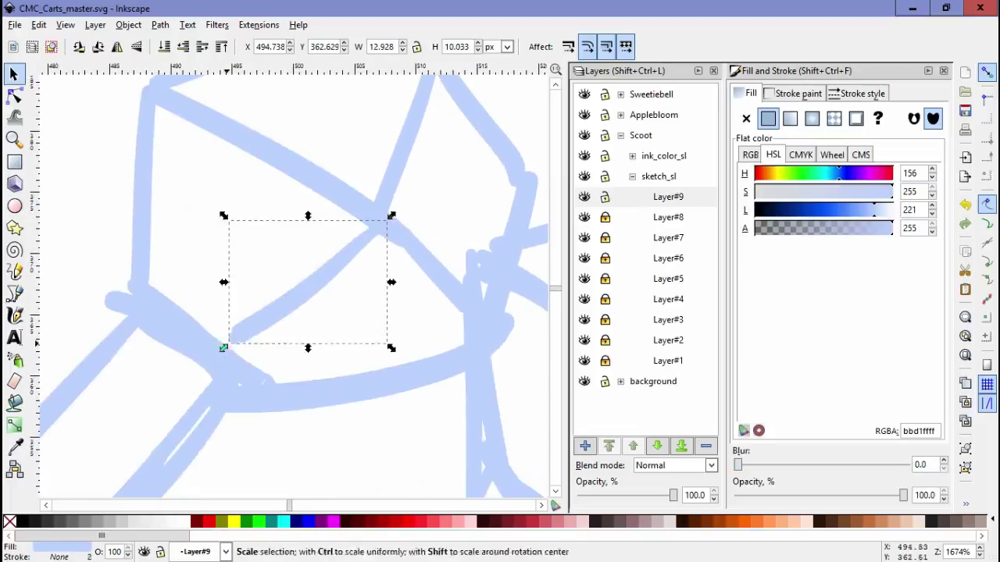
- Unlock all the sketch sublayers and scale the whole bird drawing to about 1008 × 497 px inside the page
{"action": "key", "text": "Escape"}
{"action": "key", "text": "5"}
{"action": "key", "text": "minus"}
{"action": "key", "text": "ctrl+a"}
{"action": "key", "text": "Escape"}
{"action": "key", "text": "minus"}
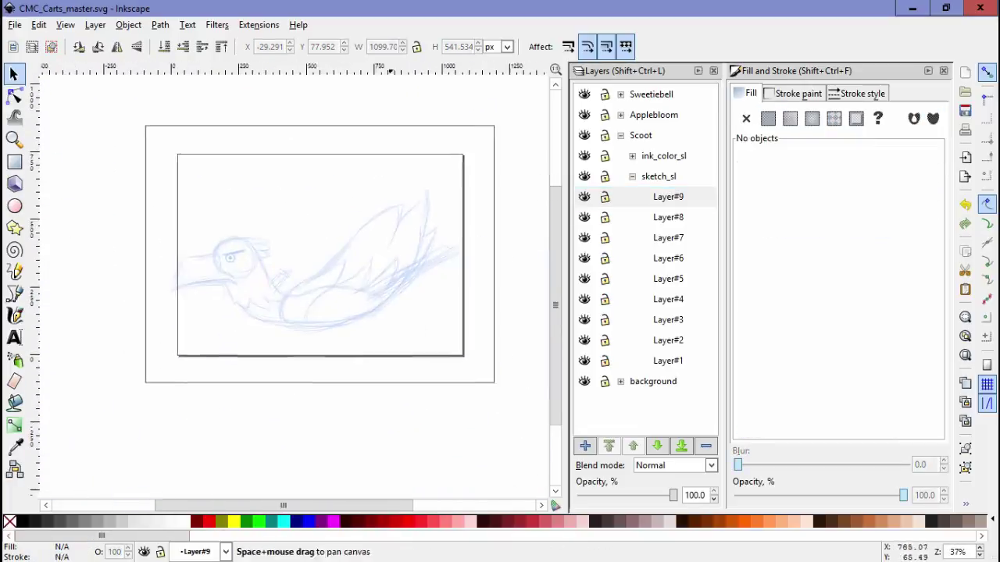
{"action": "key", "text": "ctrl+a"}
{"action": "left_click_drag", "start_coordinate": [500, 172], "coordinate": [476, 167]}
{"action": "key", "text": "Escape"}
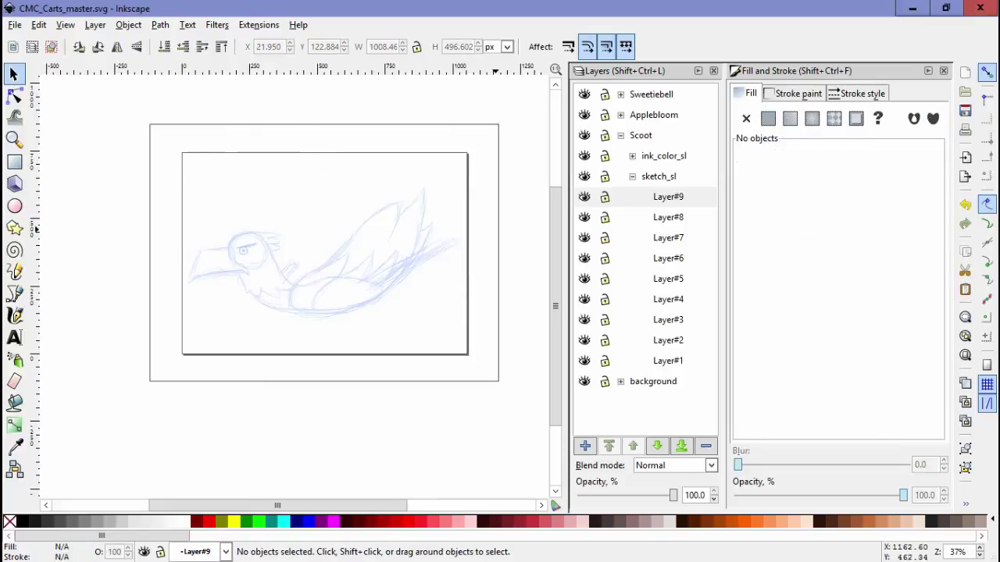
- Lock the existing sketch sublayers, add a new one and sketch a circle just above the wing's base
{"action": "key", "text": "5"}
{"action": "key", "text": "shift+ctrl+n"}
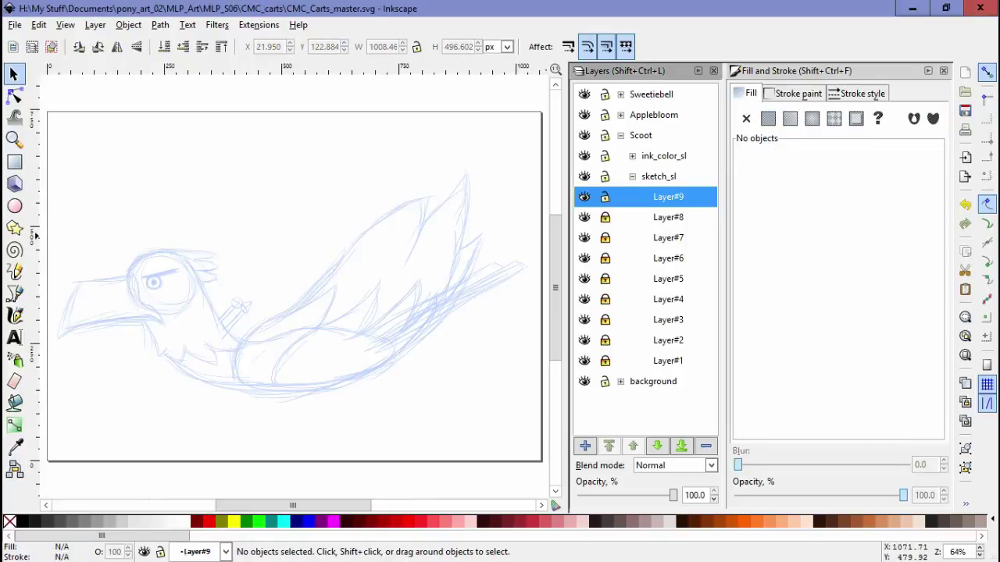
{"action": "left_click", "coordinate": [14, 315]}
{"action": "key", "text": "plus"}
{"action": "key", "text": "plus"}
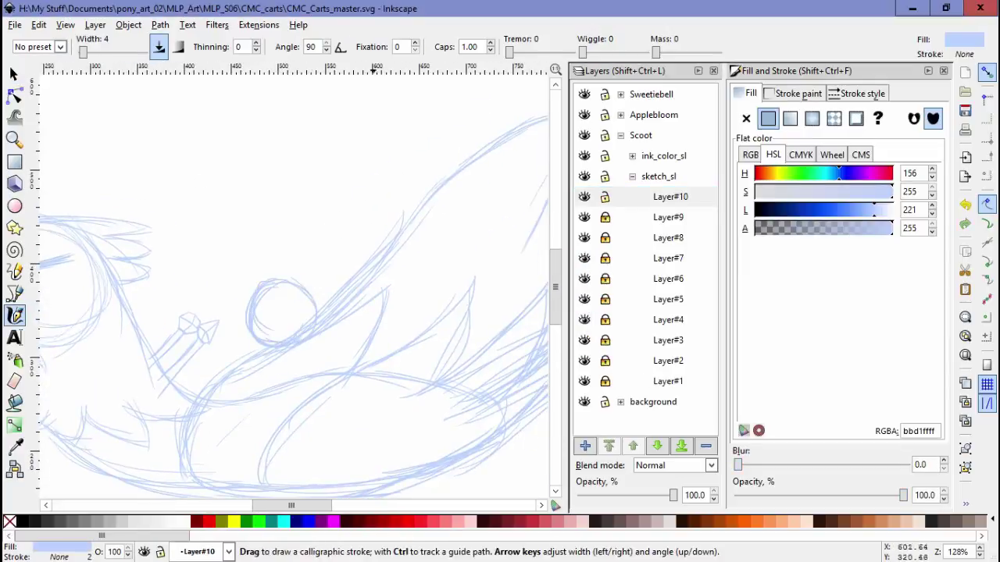
- Place a copy of the sketched circle diagonally below the first, overlapping the wing's edge
{"action": "key", "text": "space"}
{"action": "left_click_drag", "start_coordinate": [285, 281], "coordinate": [338, 334]}
{"action": "scroll", "coordinate": [185, 289], "scroll_direction": "up", "scroll_amount": 3}
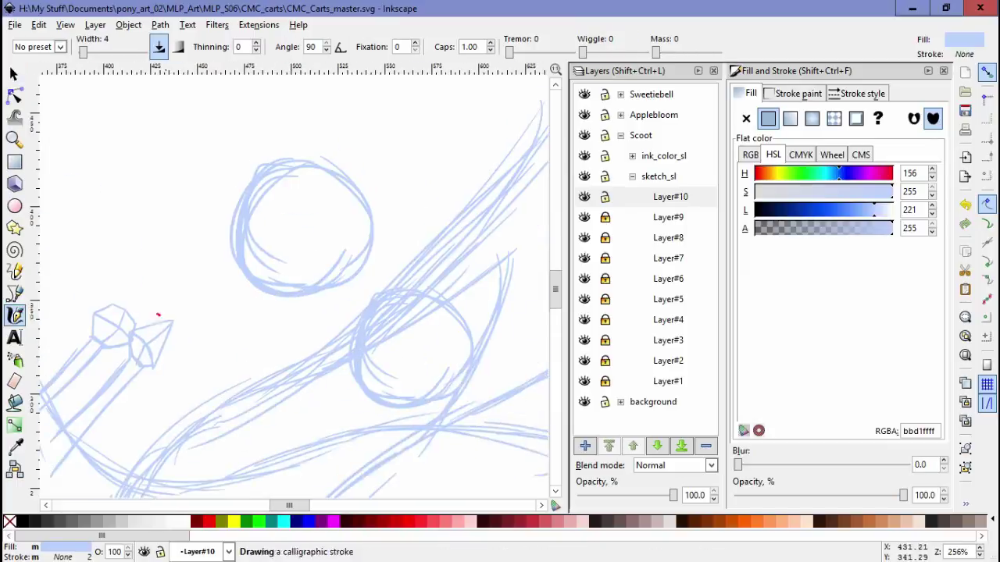
- Try to sketch a lower contour line joining the two circles
{"action": "scroll", "coordinate": [185, 290], "scroll_direction": "down", "scroll_amount": 1}
{"action": "key", "text": "space"}
{"action": "left_click_drag", "start_coordinate": [301, 276], "coordinate": [155, 204]}
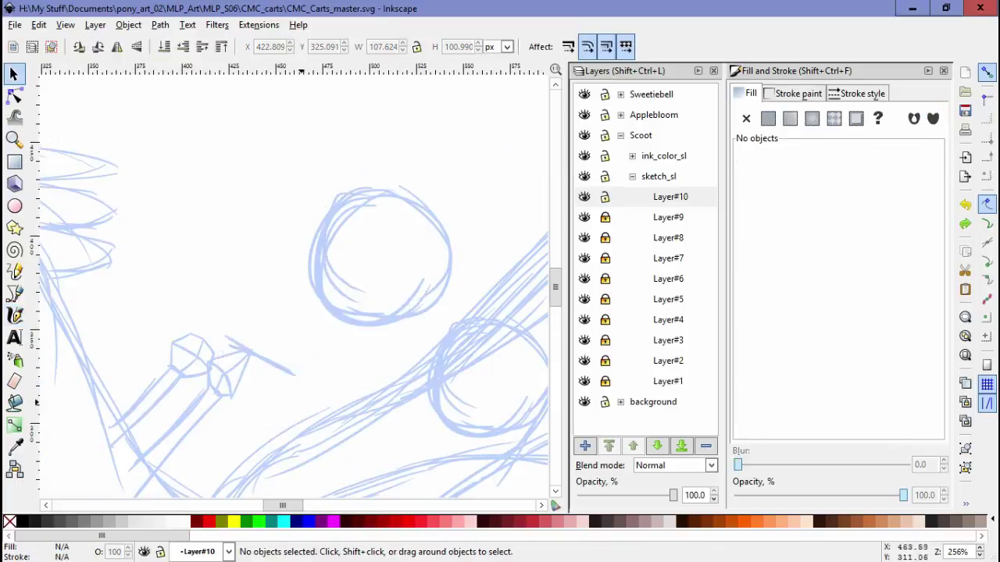
{"action": "left_click_drag", "start_coordinate": [266, 320], "coordinate": [267, 321]}
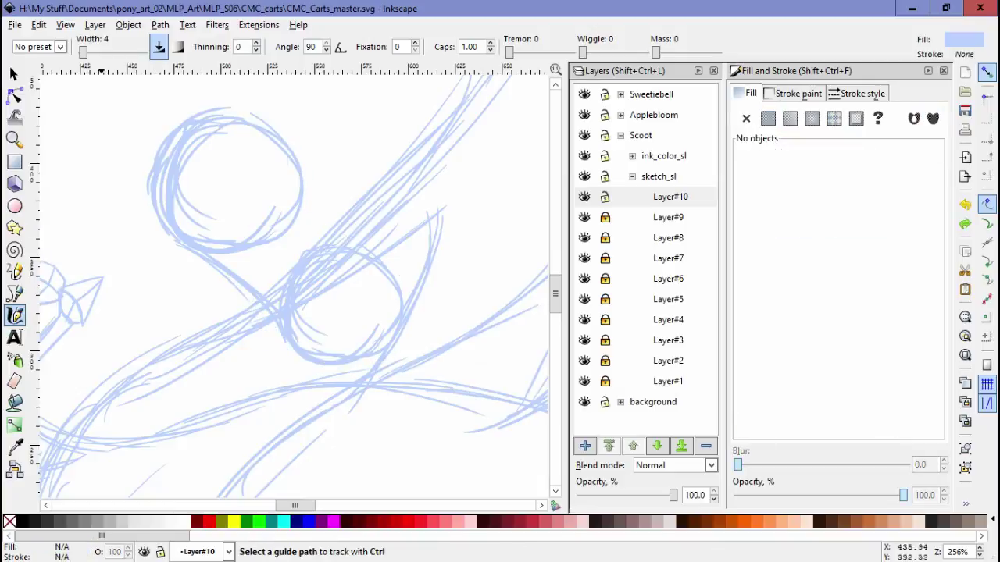
- Resize and reposition the lower circle's strokes so it sits diagonally below the upper circle
{"action": "key", "text": "space"}
{"action": "key", "text": "ctrl+a"}
{"action": "left_click_drag", "start_coordinate": [274, 285], "coordinate": [322, 345]}
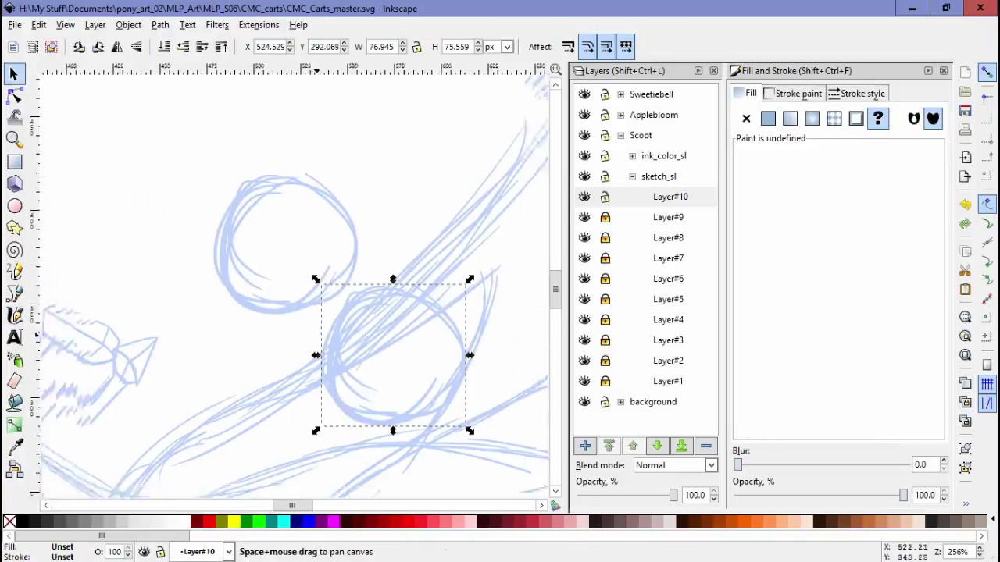
{"action": "scroll", "coordinate": [322, 344], "scroll_direction": "down", "scroll_amount": 1}
{"action": "key", "text": "Escape"}
{"action": "scroll", "coordinate": [322, 344], "scroll_direction": "down", "scroll_amount": 1}
{"action": "key", "text": "ctrl+a"}
{"action": "left_click_drag", "start_coordinate": [338, 303], "coordinate": [331, 310]}
- Sketch curved contours joining the two circles into one body outline
{"action": "key", "text": "space"}
{"action": "scroll", "coordinate": [332, 319], "scroll_direction": "up", "scroll_amount": 2}
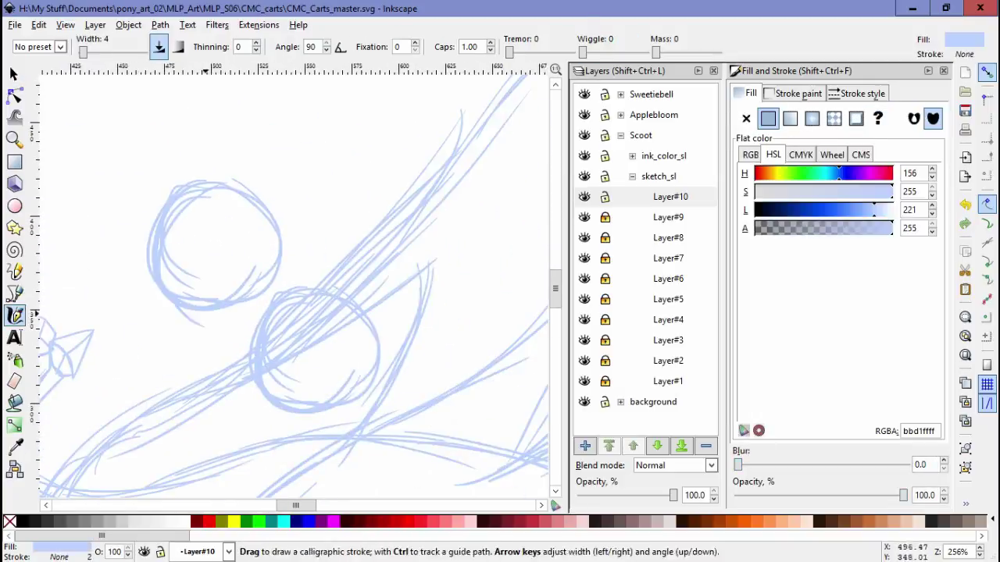
{"action": "key", "text": "space"}
- Add a sublayer and sketch a leg extending down from the lower circle
{"action": "key", "text": "ctrl+shift+n"}
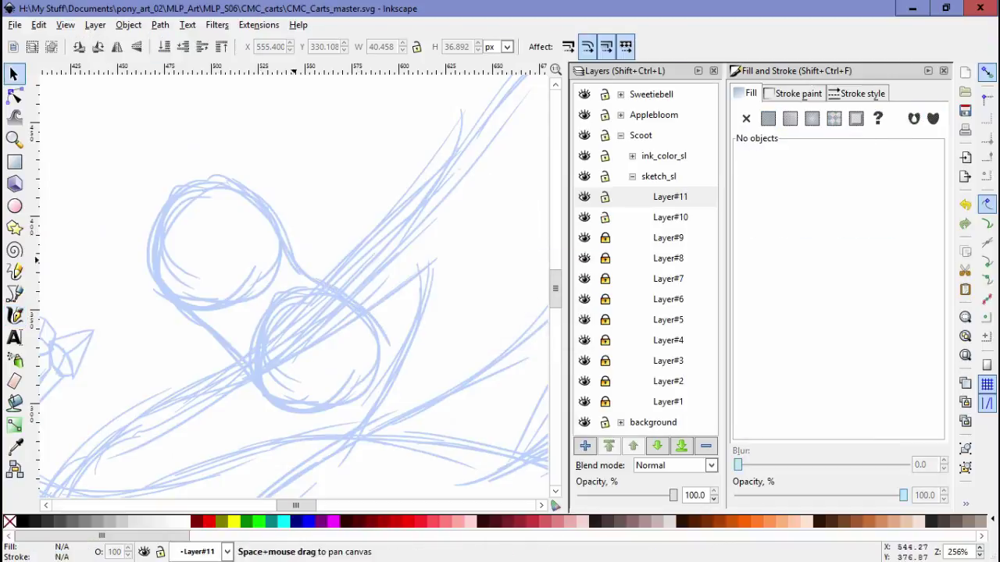
{"action": "left_click_drag", "start_coordinate": [320, 281], "coordinate": [301, 234]}
{"action": "key", "text": "space"}
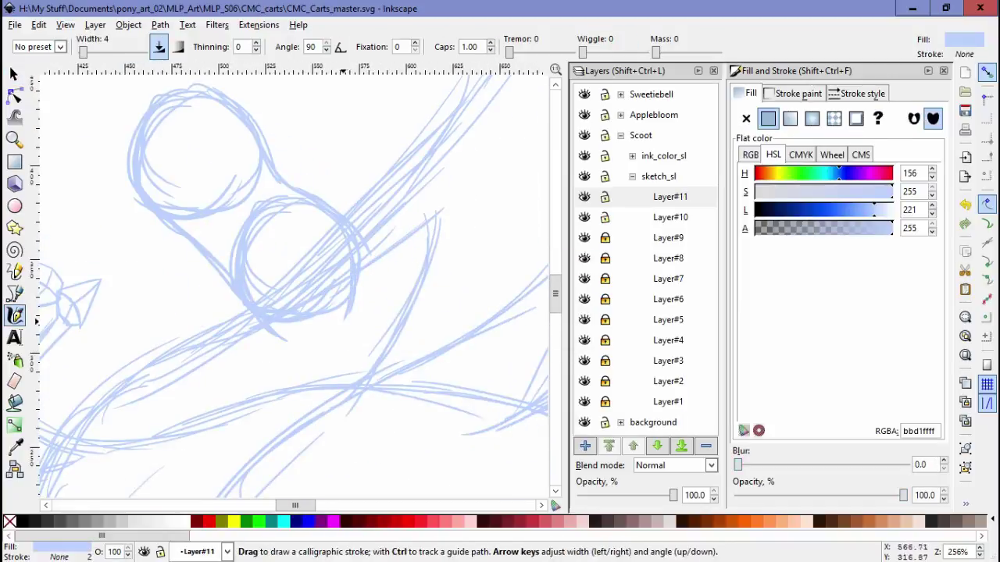
{"action": "scroll", "coordinate": [316, 443], "scroll_direction": "down", "scroll_amount": 2}
- Move and resize the leg strokes beneath the lower circle to about 57 × 133 px
{"action": "key", "text": "space"}
{"action": "key", "text": "ctrl+a"}
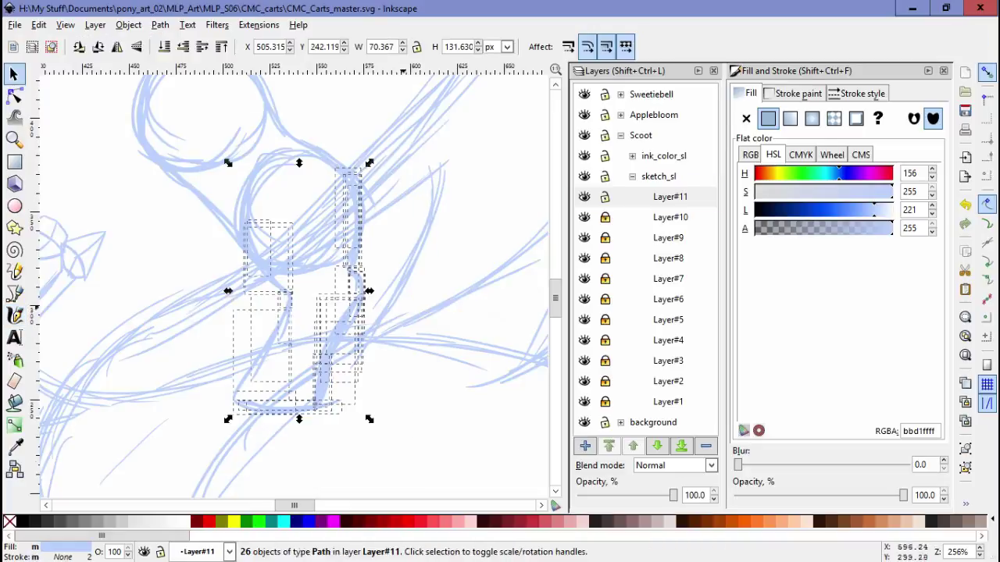
{"action": "left_click", "coordinate": [320, 367]}
{"action": "left_click_drag", "start_coordinate": [368, 422], "coordinate": [385, 426]}
{"action": "left_click", "coordinate": [335, 367]}
{"action": "left_click_drag", "start_coordinate": [397, 312], "coordinate": [394, 312]}
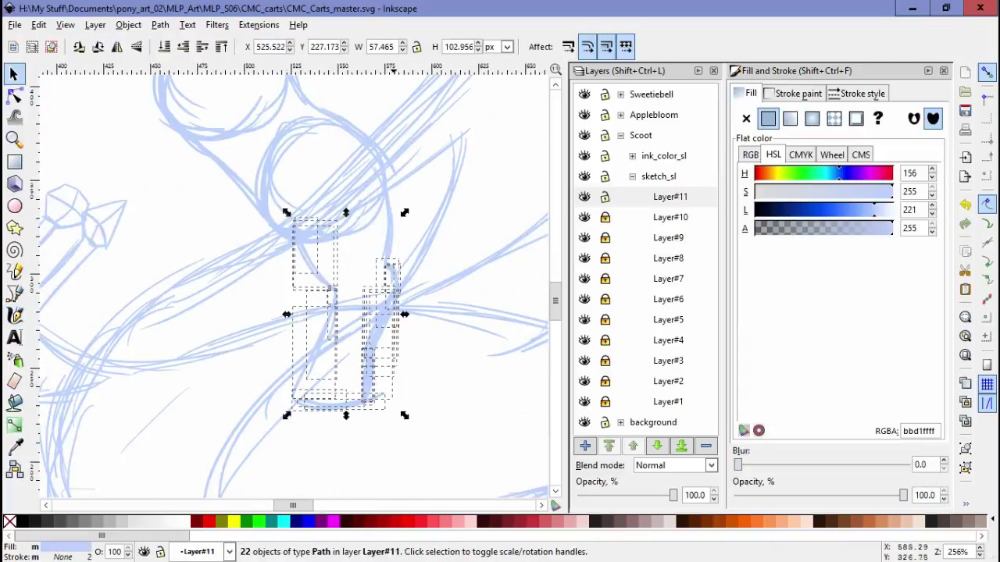
{"action": "left_click_drag", "start_coordinate": [344, 352], "coordinate": [346, 357]}
{"action": "key", "text": "Escape"}
{"action": "scroll", "coordinate": [346, 357], "scroll_direction": "up", "scroll_amount": 1}
{"action": "scroll", "coordinate": [289, 281], "scroll_direction": "down", "scroll_amount": 2}
{"action": "scroll", "coordinate": [289, 281], "scroll_direction": "up", "scroll_amount": 3}
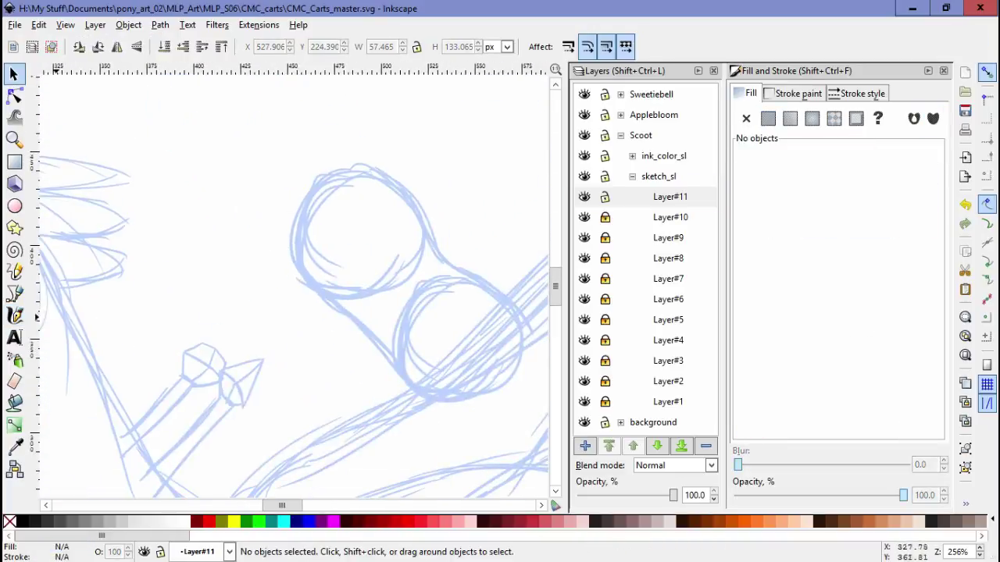
- Sketch an outstretched foreleg reaching forward from the upper body circle on a new sublayer
{"action": "key", "text": "space"}
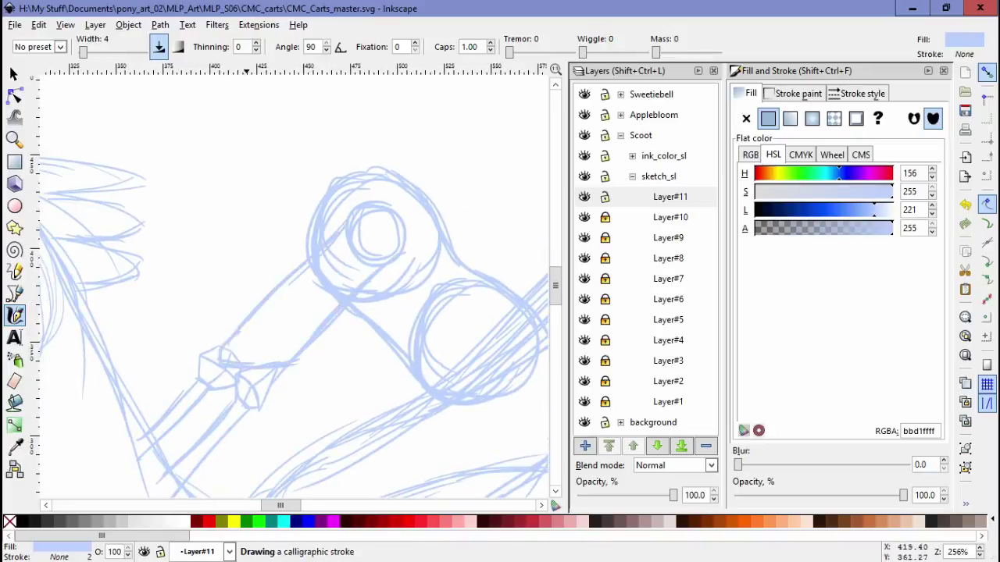
{"action": "scroll", "coordinate": [289, 281], "scroll_direction": "down", "scroll_amount": 1}
{"action": "left_click_drag", "start_coordinate": [258, 313], "coordinate": [338, 289]}
{"action": "key", "text": "Escape"}
- Tilt and shift all of the outstretched foreleg's strokes up toward the bird's crest
{"action": "key", "text": "space"}
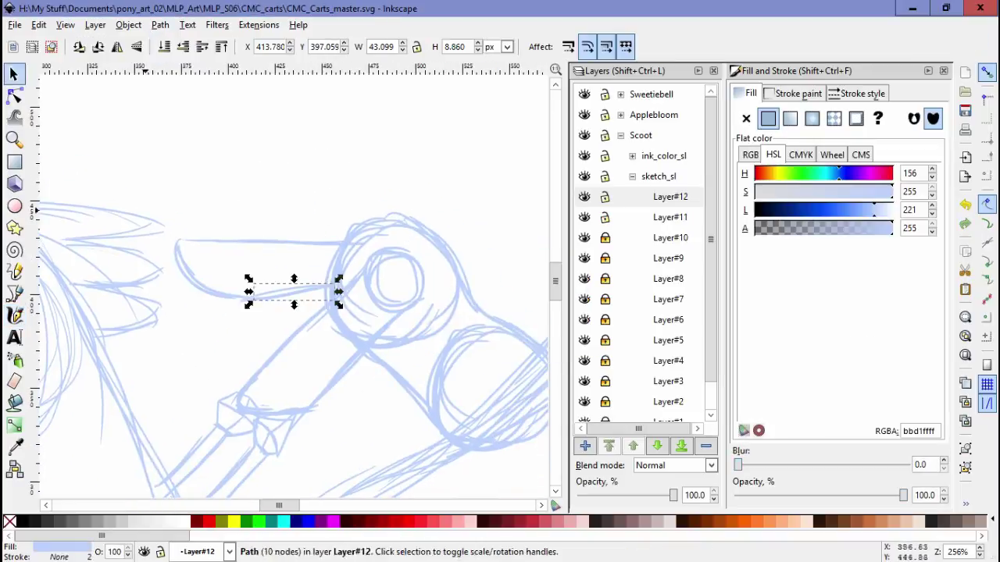
{"action": "key", "text": "ctrl+a"}
{"action": "left_click_drag", "start_coordinate": [203, 250], "coordinate": [177, 229]}
{"action": "key", "text": "space"}
{"action": "key", "text": "Escape"}
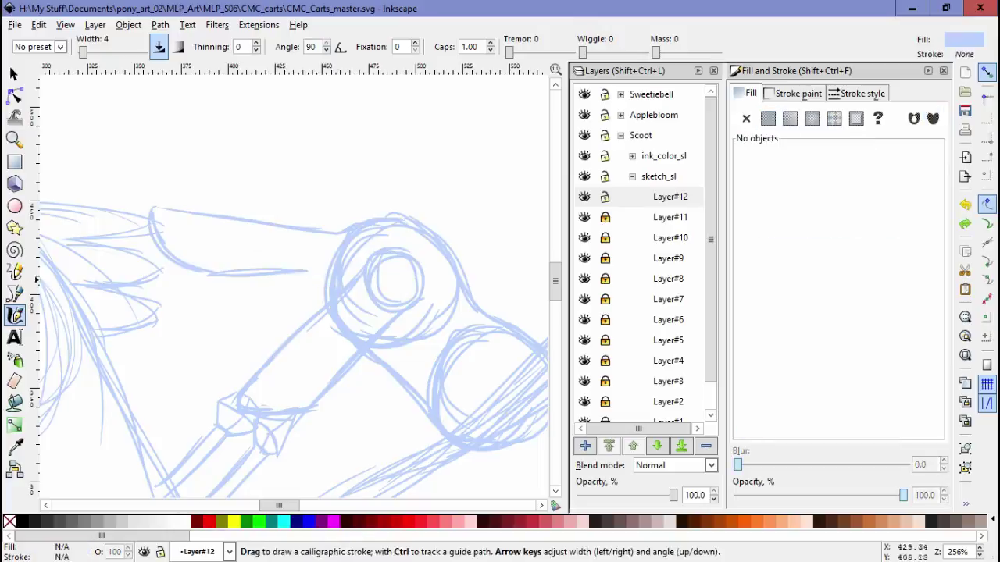
- Sketch the rider's head circle above the upper body circle on a new sublayer and shift it up and forward
{"action": "scroll", "coordinate": [289, 281], "scroll_direction": "up", "scroll_amount": 3}
{"action": "left_click_drag", "start_coordinate": [351, 293], "coordinate": [320, 180]}
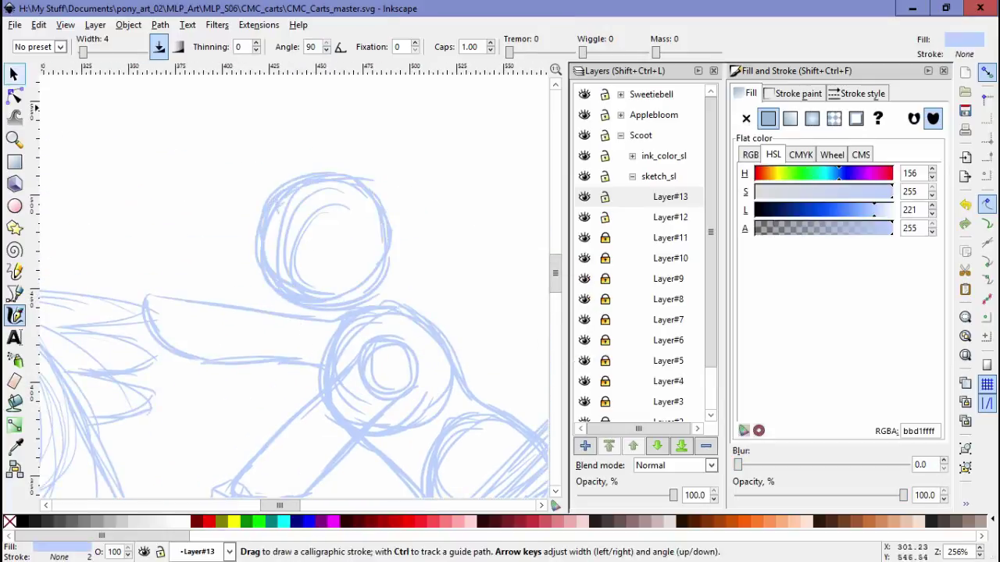
{"action": "key", "text": "space"}
{"action": "key", "text": "ctrl+a"}
{"action": "left_click_drag", "start_coordinate": [328, 249], "coordinate": [304, 238]}
- Sketch neck lines joining the head to the body and slightly enlarge the head circle
{"action": "key", "text": "space"}
{"action": "key", "text": "Escape"}
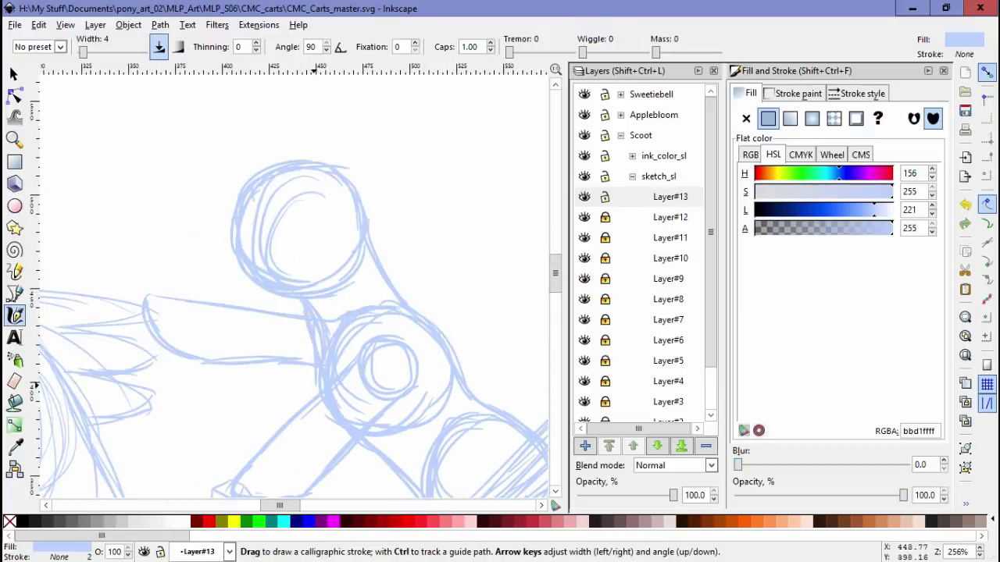
{"action": "key", "text": "space"}
{"action": "key", "text": "ctrl+a"}
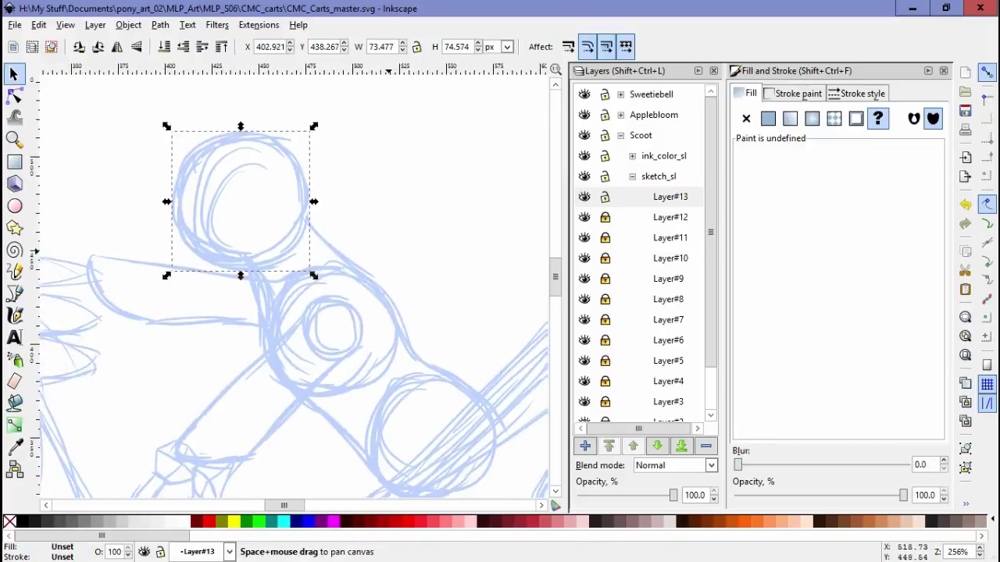
{"action": "mouse_move", "coordinate": [166, 275]}
{"action": "left_mouse_down"}
{"action": "mouse_move", "coordinate": [228, 351]}
{"action": "mouse_move", "coordinate": [151, 226]}
{"action": "mouse_move", "coordinate": [84, 224]}
{"action": "left_mouse_up"}
{"action": "key", "text": "Escape"}
{"action": "key", "text": "space"}
- Add a sublayer and sketch the upper edge of a raised wing extending back from the rider's shoulder
{"action": "key", "text": "shift+ctrl+n"}
{"action": "key", "text": "Return"}
{"action": "left_click_drag", "start_coordinate": [344, 190], "coordinate": [528, 173]}
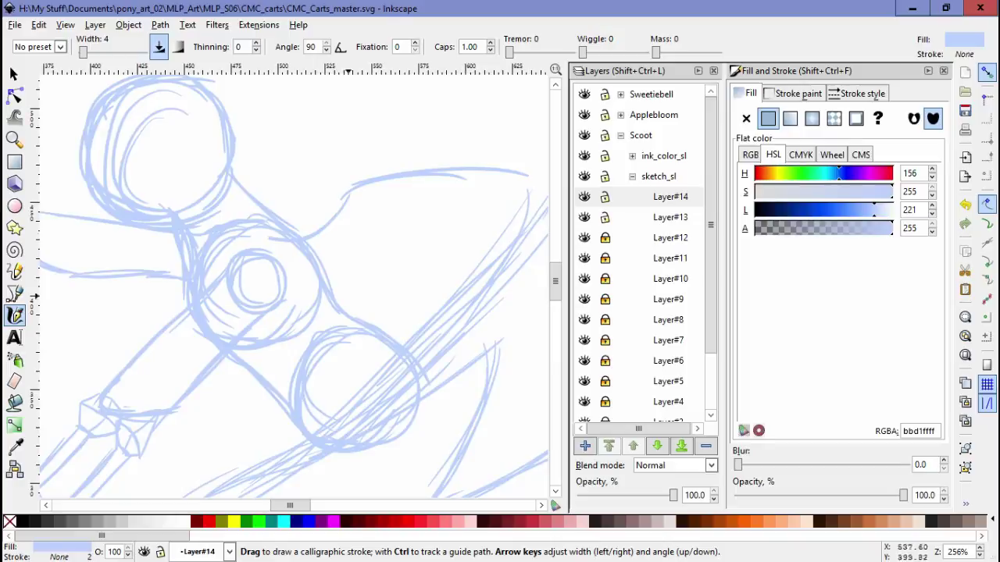
{"action": "mouse_move", "coordinate": [343, 306]}
{"action": "left_mouse_down"}
{"action": "mouse_move", "coordinate": [379, 305]}
{"action": "mouse_move", "coordinate": [250, 312]}
{"action": "left_mouse_up"}
- Rotate the wing's upper-edge strokes so the tip slopes down toward the cart
{"action": "key", "text": "space"}
{"action": "mouse_move", "coordinate": [177, 134]}
{"action": "left_mouse_down"}
{"action": "mouse_move", "coordinate": [297, 157]}
{"action": "mouse_move", "coordinate": [468, 257]}
{"action": "left_mouse_up"}
{"action": "left_click", "coordinate": [297, 190]}
{"action": "key", "text": "c"}
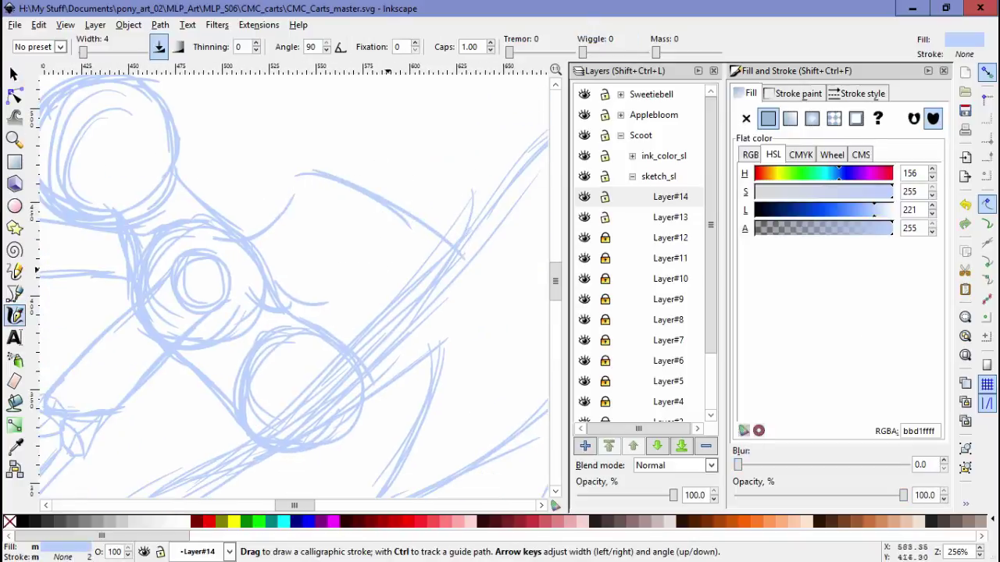
- Sketch rounded feathers along the wing's lower edge and adjust the lowest feather stroke
{"action": "mouse_move", "coordinate": [380, 291]}
{"action": "left_mouse_down"}
{"action": "mouse_move", "coordinate": [379, 279]}
{"action": "mouse_move", "coordinate": [330, 273]}
{"action": "mouse_move", "coordinate": [289, 281]}
{"action": "left_mouse_up"}
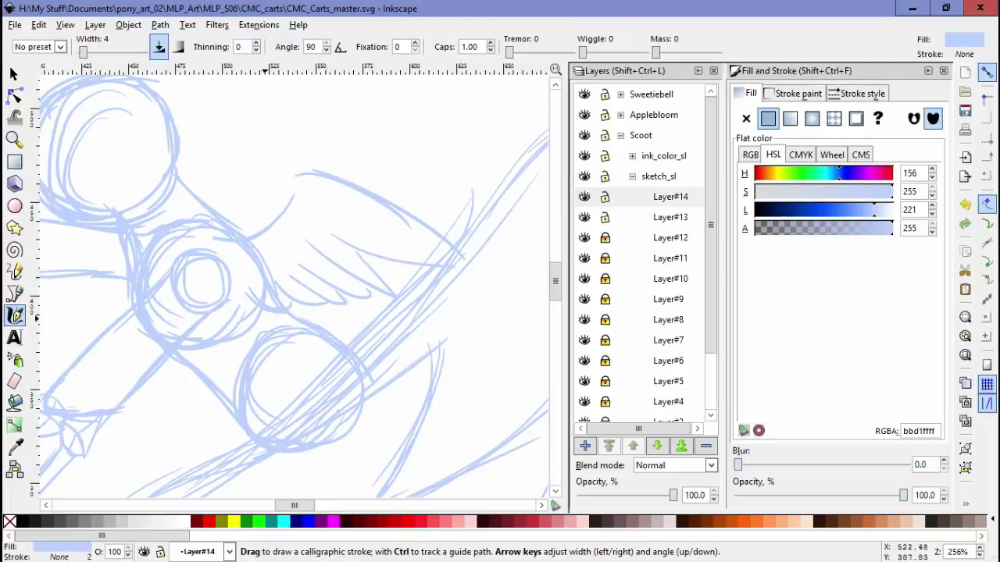
{"action": "key", "text": "space"}
{"action": "key", "text": "c"}
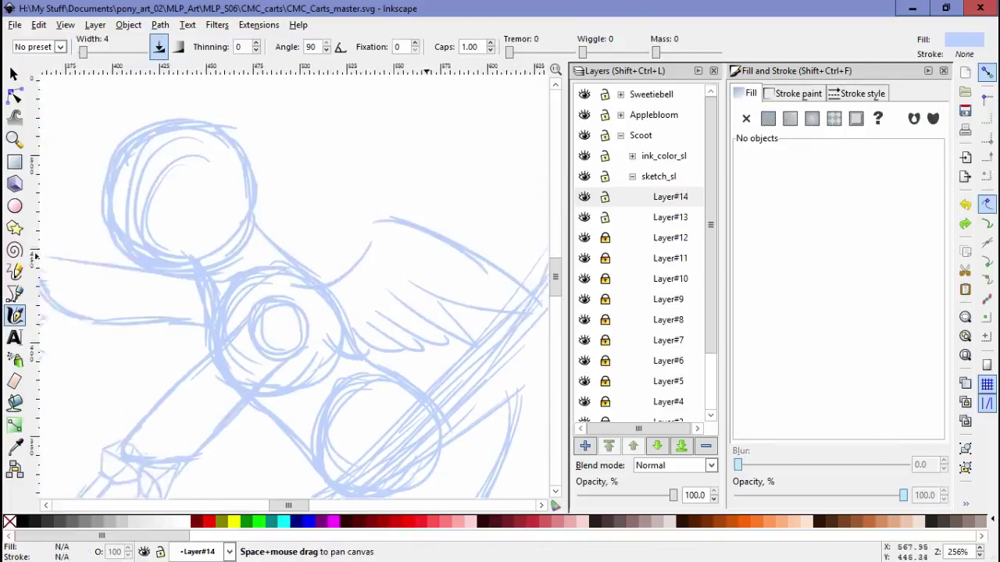
{"action": "key", "text": "space"}
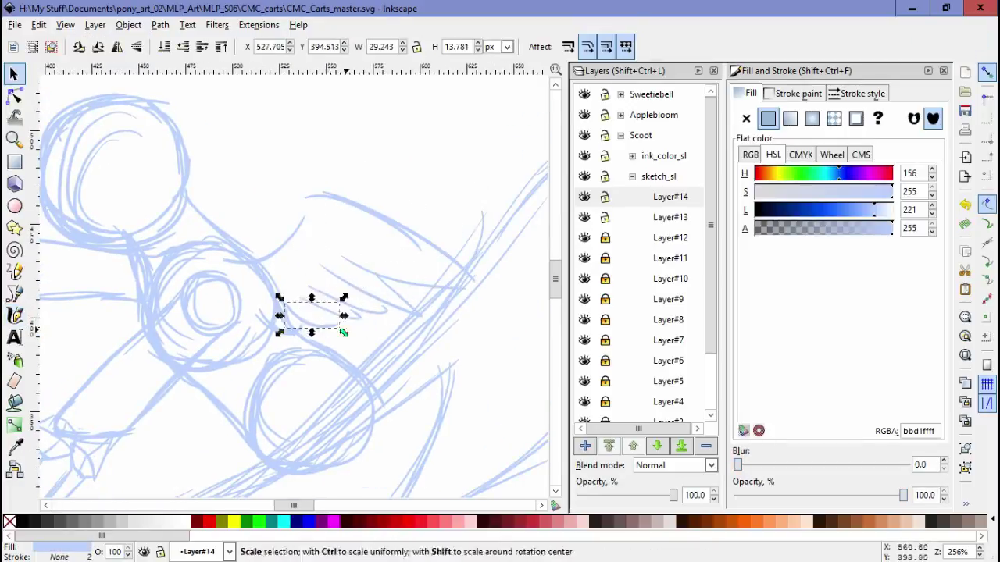
{"action": "key", "text": "Escape"}
{"action": "key", "text": "c"}
- Rename the head's sublayer head_sl and add a nested sublayer inside it for the head strokes
{"action": "left_click", "coordinate": [670, 217]}
{"action": "key", "text": "space"}
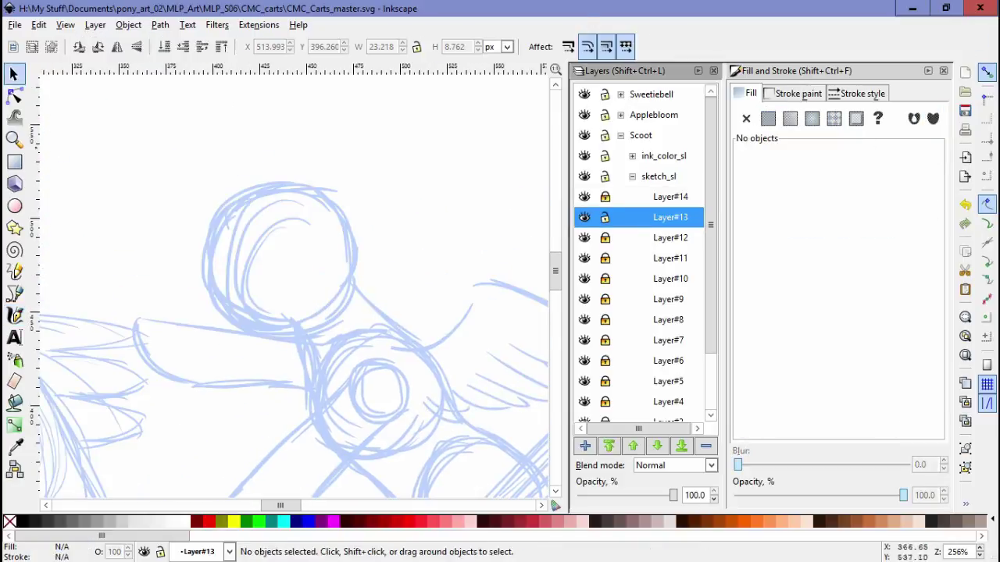
{"action": "left_click", "coordinate": [664, 218]}
{"action": "type", "text": "head_sl"}
{"action": "key", "text": "Return"}
{"action": "key", "text": "ctrl+shift+n"}
{"action": "key", "text": "Return"}
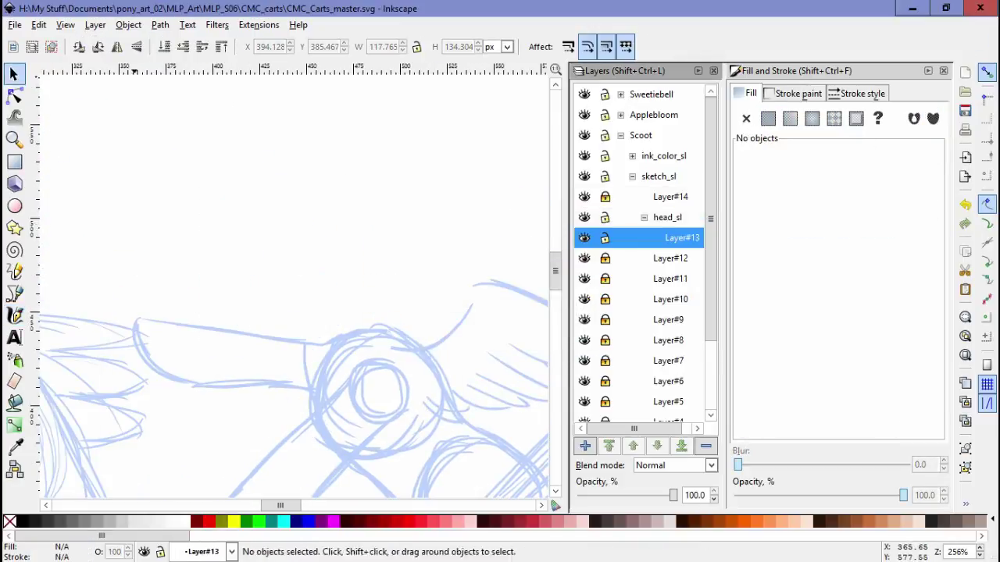
- Sketch a domed helmet with a brim and curved side flap over the head on another nested sublayer
{"action": "key", "text": "c"}
{"action": "scroll", "coordinate": [226, 138], "scroll_direction": "up", "scroll_amount": 1}
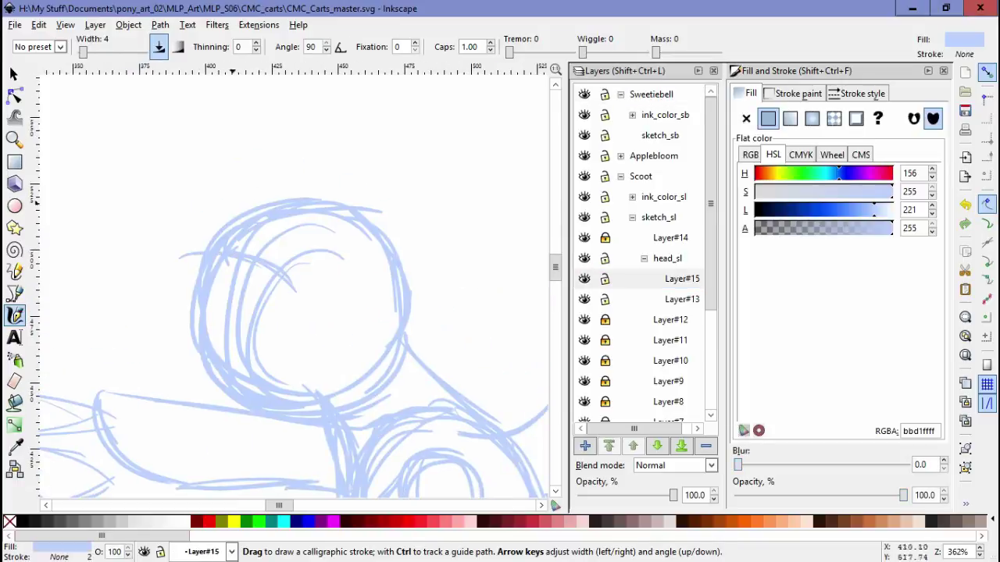
{"action": "left_click_drag", "start_coordinate": [310, 304], "coordinate": [328, 328]}
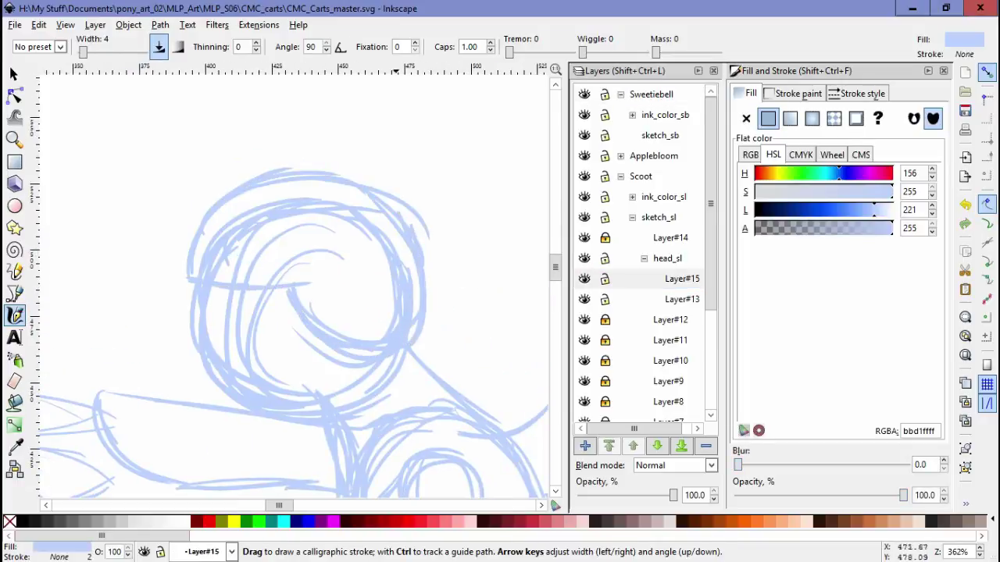
- Shift the helmet dome upward and reposition the side flap and ear circle strokes
{"action": "key", "text": "s"}
{"action": "key", "text": "ctrl+a"}
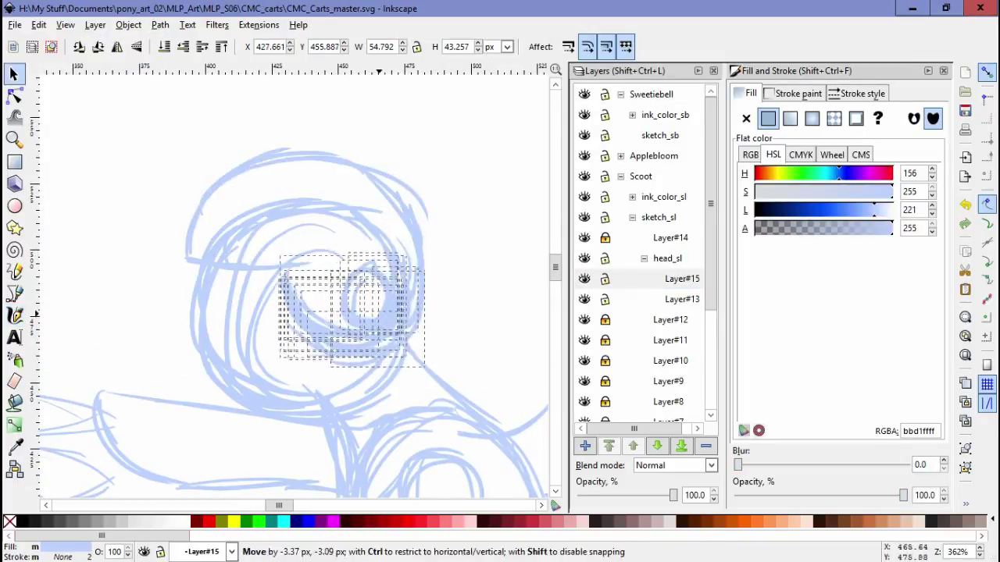
{"action": "key", "text": "Escape"}
- Add a sublayer beneath the helmet and sketch the face profile with muzzle and lower jaw
{"action": "scroll", "coordinate": [289, 288], "scroll_direction": "down", "scroll_amount": 3}
{"action": "scroll", "coordinate": [289, 289], "scroll_direction": "left", "scroll_amount": 2}
{"action": "key", "text": "c"}
{"action": "key", "text": "ctrl+shift+n"}
{"action": "key", "text": "Return"}
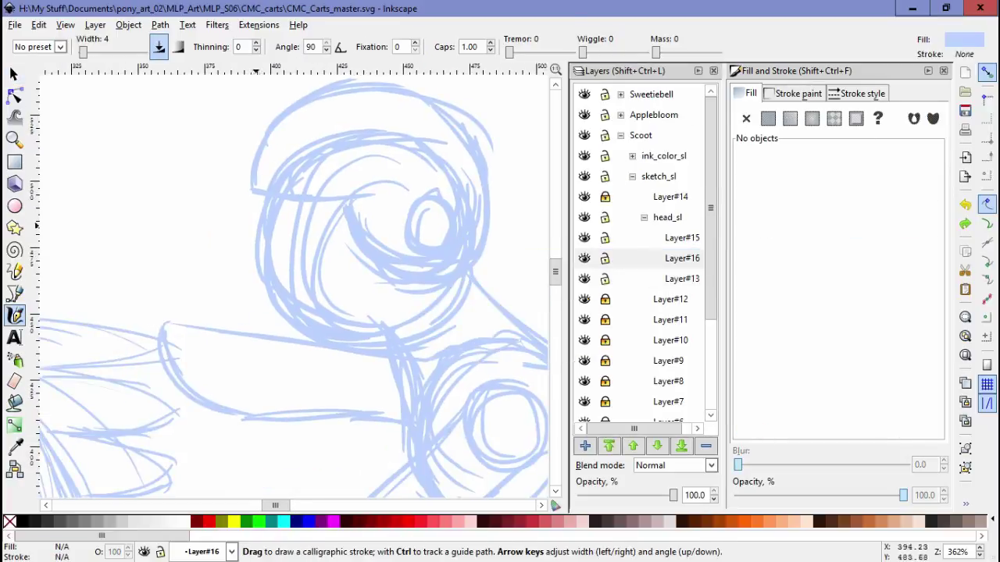
{"action": "scroll", "coordinate": [314, 355], "scroll_direction": "up", "scroll_amount": 1}
{"action": "key", "text": "ctrl"}
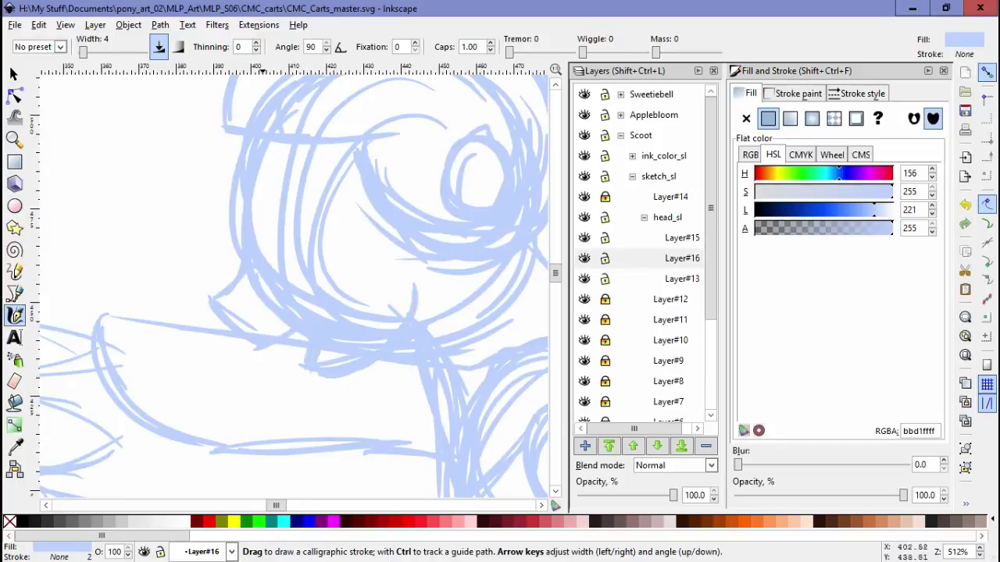
- Change the fill hue of all face profile strokes to 24
{"action": "key", "text": "s"}
{"action": "left_click_drag", "start_coordinate": [112, 101], "coordinate": [462, 375]}
{"action": "left_click_drag", "start_coordinate": [840, 173], "coordinate": [768, 173]}
{"action": "key", "text": "Escape"}
- Nudge a single muzzle stroke slightly to refine the face profile
{"action": "scroll", "coordinate": [312, 273], "scroll_direction": "up", "scroll_amount": 1}
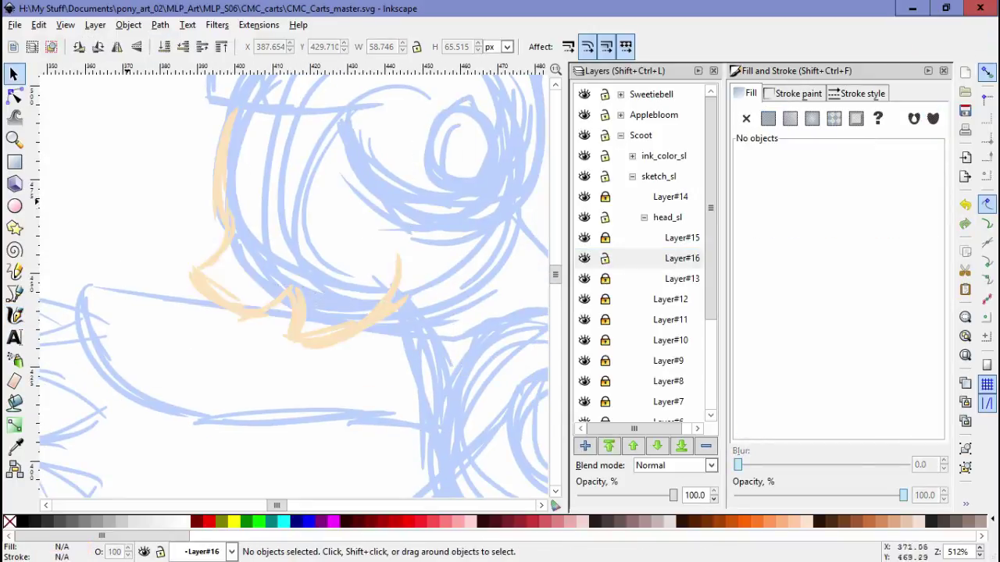
{"action": "left_click", "coordinate": [238, 219]}
{"action": "left_click_drag", "start_coordinate": [219, 288], "coordinate": [226, 287]}
{"action": "left_click", "coordinate": [226, 287]}
{"action": "key", "text": "Escape"}
- Rotate the face profile strokes and enlarge them to about 63 × 79 px
{"action": "left_click_drag", "start_coordinate": [164, 148], "coordinate": [391, 414]}
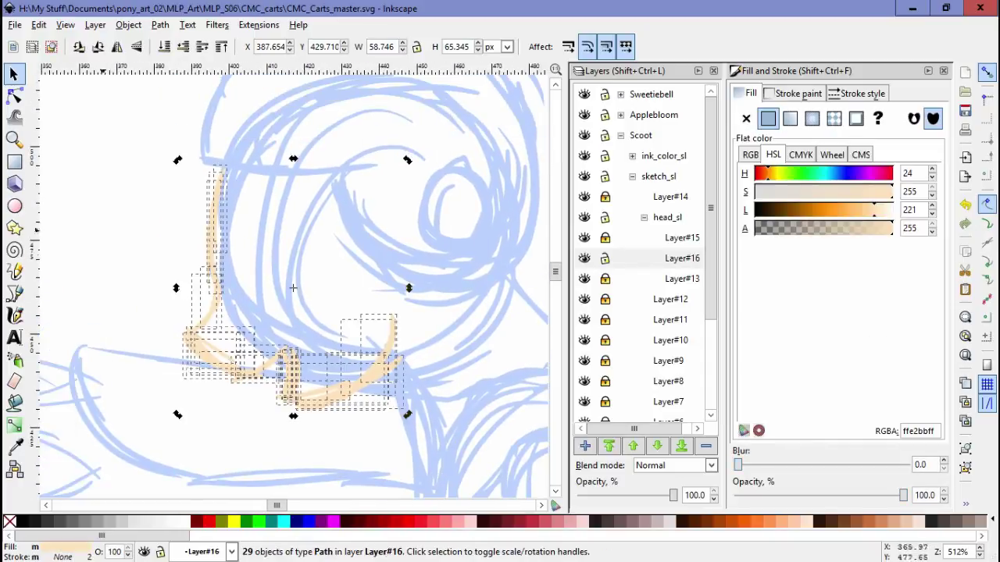
{"action": "mouse_move", "coordinate": [258, 156]}
{"action": "left_mouse_down"}
{"action": "mouse_move", "coordinate": [292, 287]}
{"action": "mouse_move", "coordinate": [321, 319]}
{"action": "left_mouse_up"}
{"action": "left_click_drag", "start_coordinate": [407, 414], "coordinate": [375, 434]}
{"action": "key", "text": "Escape"}
{"action": "scroll", "coordinate": [293, 288], "scroll_direction": "down", "scroll_amount": 2}
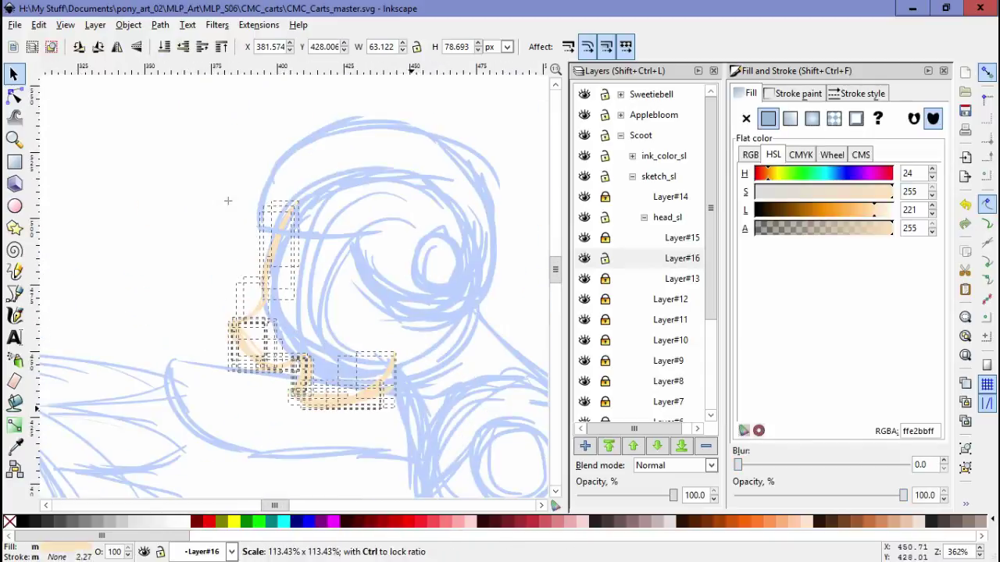
{"action": "scroll", "coordinate": [293, 281], "scroll_direction": "down", "scroll_amount": 4}
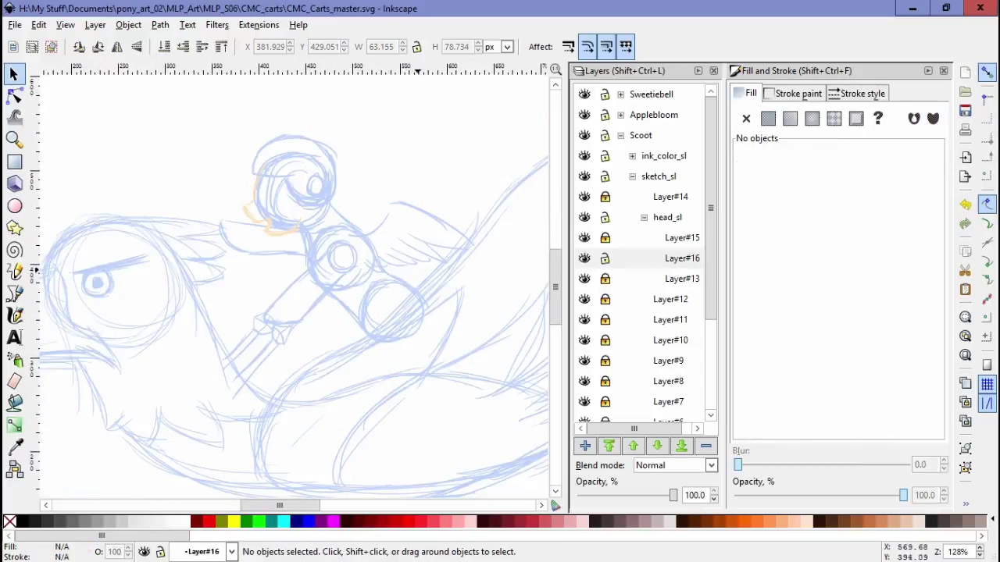
- Toggle the visibility of head_sl and Layer#12 to check which strokes they hold, collapsing head_sl
{"action": "scroll", "coordinate": [435, 193], "scroll_direction": "up", "scroll_amount": 1}
{"action": "left_click", "coordinate": [682, 258]}
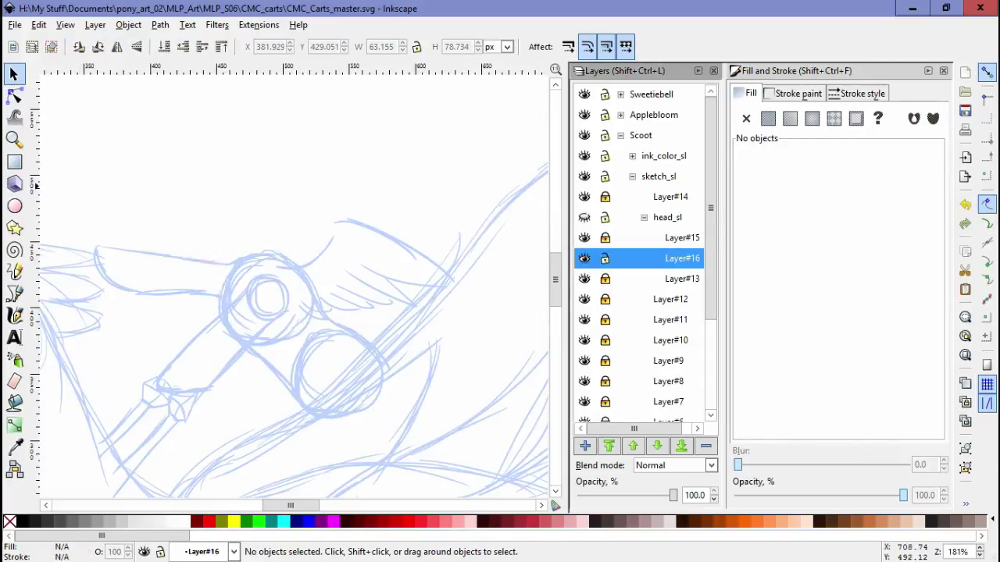
{"action": "left_click", "coordinate": [644, 217]}
{"action": "left_click", "coordinate": [584, 238]}
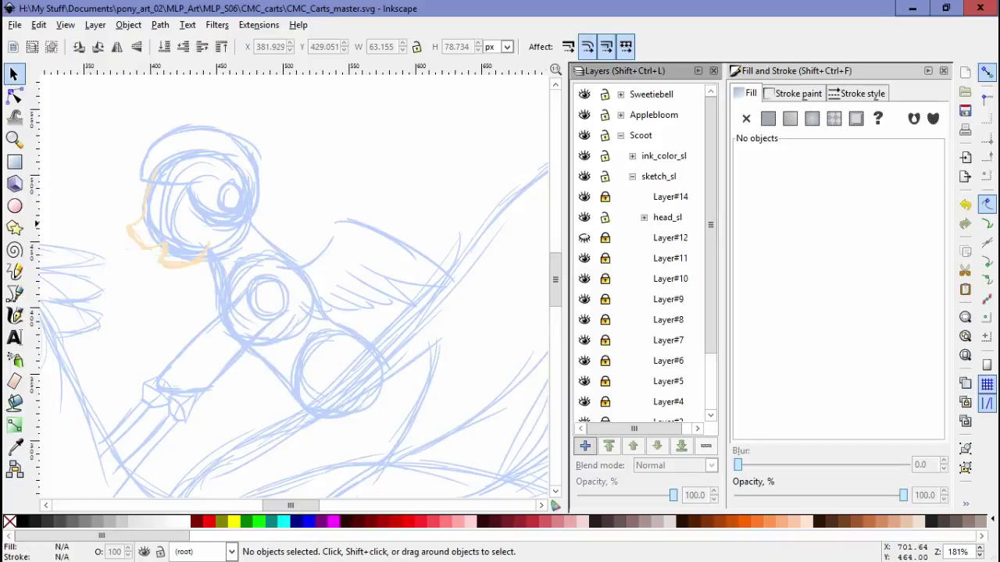
- Replace the raised wing with a small folded wing sketched in peach strokes over the rider's body
{"action": "key", "text": "c"}
{"action": "scroll", "coordinate": [259, 165], "scroll_direction": "up", "scroll_amount": 3}
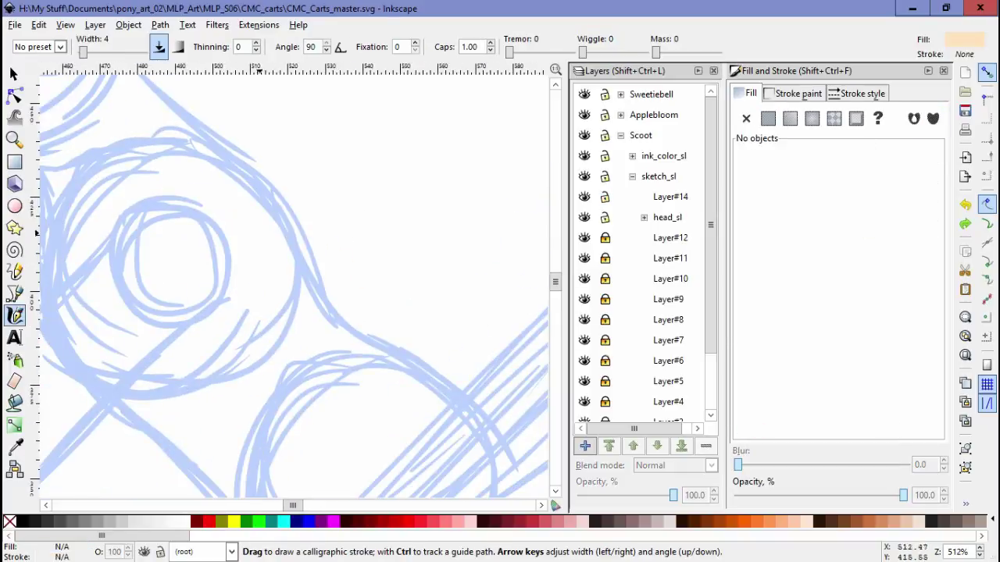
{"action": "mouse_move", "coordinate": [225, 197]}
{"action": "left_mouse_down"}
{"action": "mouse_move", "coordinate": [405, 435]}
{"action": "mouse_move", "coordinate": [167, 458]}
{"action": "left_mouse_up"}
- Rotate and shift the folded wing's strokes along the rider's back, about 58 × 54 px overall
{"action": "key", "text": "s"}
{"action": "mouse_move", "coordinate": [437, 460]}
{"action": "left_mouse_down"}
{"action": "mouse_move", "coordinate": [425, 367]}
{"action": "mouse_move", "coordinate": [438, 362]}
{"action": "left_mouse_up"}
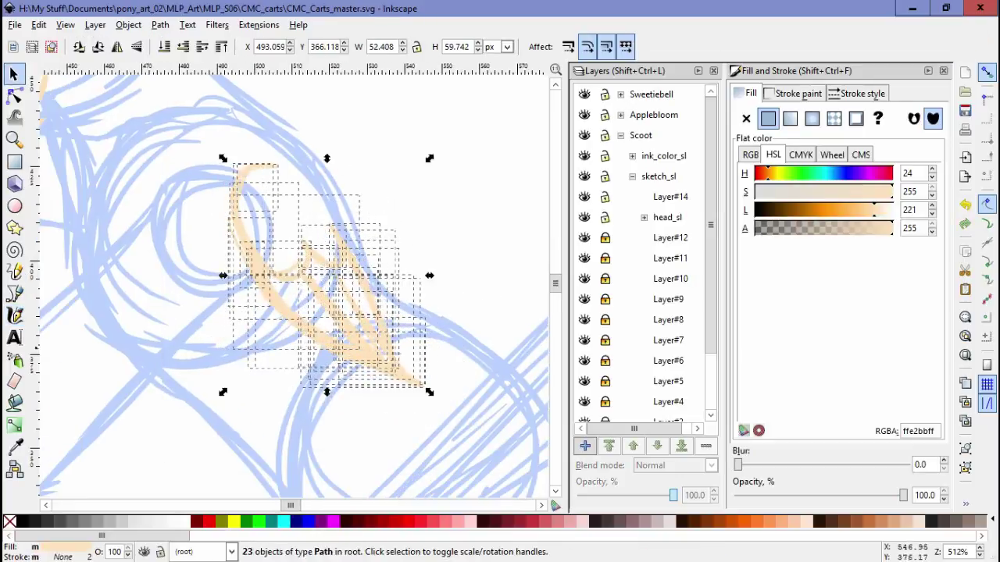
{"action": "left_click_drag", "start_coordinate": [373, 266], "coordinate": [381, 257]}
{"action": "scroll", "coordinate": [381, 257], "scroll_direction": "down", "scroll_amount": 3}
{"action": "key", "text": "Escape"}
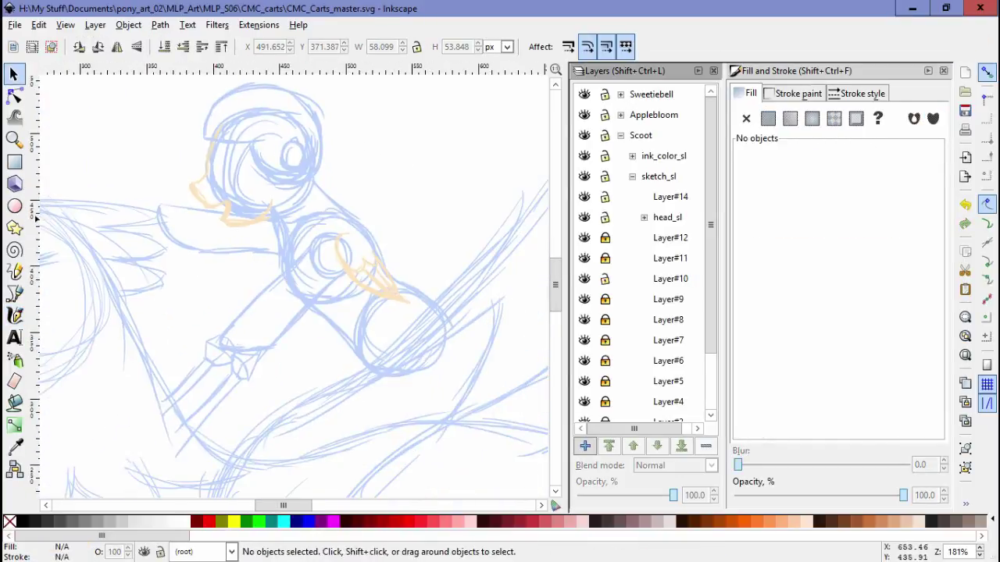
- Unlock Layer#10 and move the lower body circle's strokes up and toward the upper circle
{"action": "left_click", "coordinate": [605, 279], "text": "shift"}
{"action": "key", "text": "ctrl+a"}
{"action": "key", "text": "Up"}
{"action": "key", "text": "Up"}
{"action": "key", "text": "Left"}
{"action": "key", "text": "Left"}
{"action": "key", "text": "Escape"}
{"action": "scroll", "coordinate": [289, 281], "scroll_direction": "up", "scroll_amount": 2}
{"action": "key", "text": "ctrl+a"}
{"action": "key", "text": "Escape"}
{"action": "scroll", "coordinate": [289, 281], "scroll_direction": "down", "scroll_amount": 2}
- Add a layer and sketch a curved peach hind leg line running down from the lower body circle
{"action": "scroll", "coordinate": [289, 281], "scroll_direction": "right", "scroll_amount": 2}
{"action": "key", "text": "ctrl+shift+n"}
{"action": "key", "text": "Return"}
{"action": "key", "text": "c"}
{"action": "scroll", "coordinate": [366, 363], "scroll_direction": "up", "scroll_amount": 3}
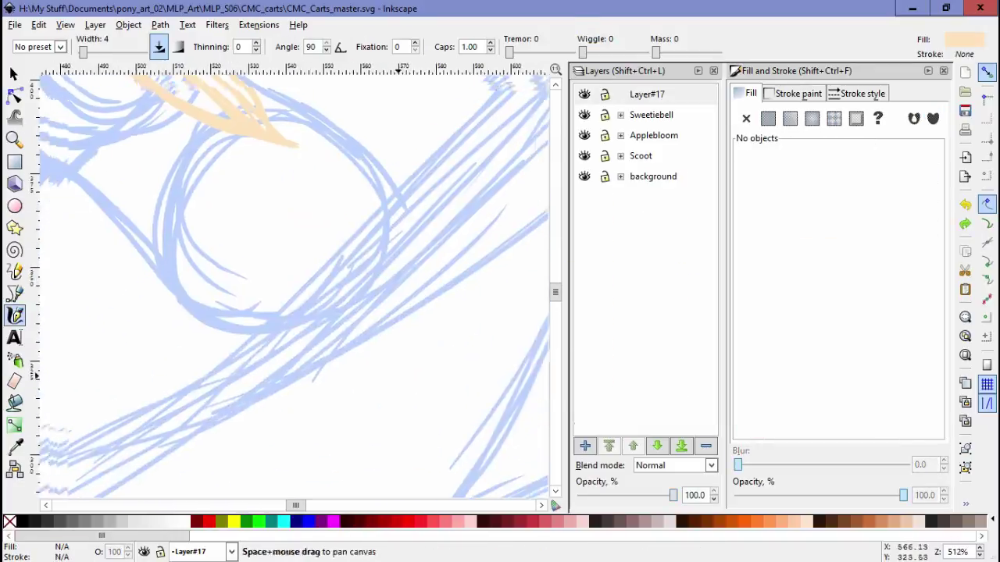
{"action": "left_click_drag", "start_coordinate": [188, 174], "coordinate": [268, 440]}
{"action": "scroll", "coordinate": [288, 281], "scroll_direction": "down", "scroll_amount": 3}
{"action": "scroll", "coordinate": [289, 281], "scroll_direction": "up", "scroll_amount": 4}
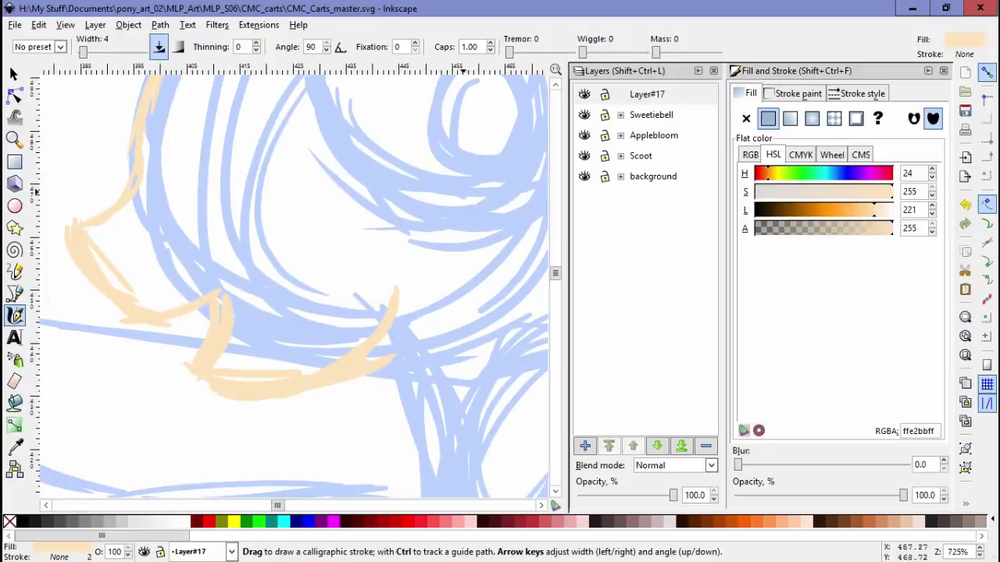
- Take the hind leg strokes off the stray top-level layer and delete that layer
{"action": "scroll", "coordinate": [289, 281], "scroll_direction": "down", "scroll_amount": 4}
{"action": "key", "text": "s"}
{"action": "key", "text": "ctrl+a"}
{"action": "key", "text": "Delete"}
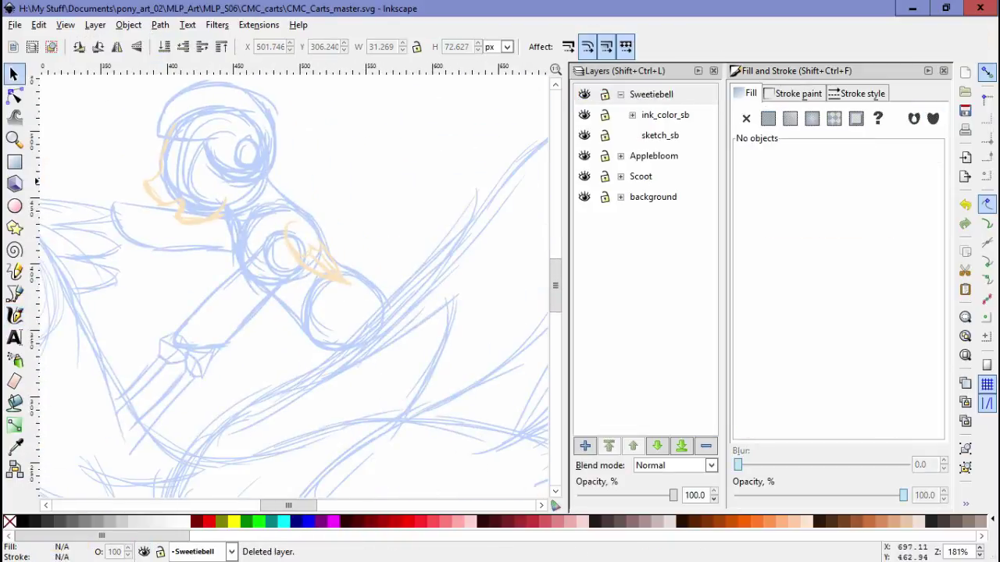
- Add a sublayer above Layer#10 in sketch_sl and place the hind leg strokes on it
{"action": "left_click", "coordinate": [670, 196]}
{"action": "scroll", "coordinate": [641, 249], "scroll_direction": "down", "scroll_amount": 2}
{"action": "left_click", "coordinate": [668, 207]}
{"action": "key", "text": "ctrl+shift+n"}
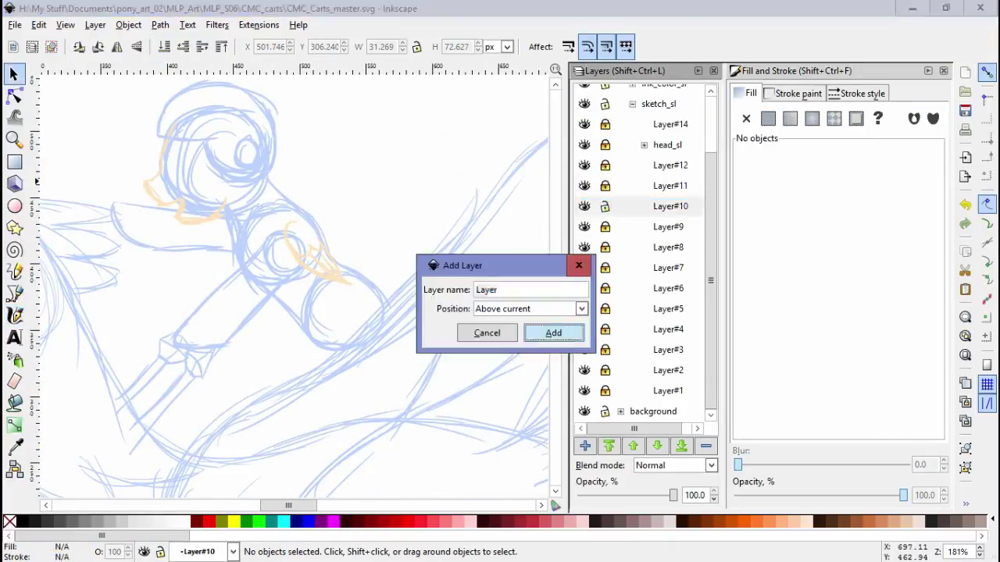
{"action": "key", "text": "Return"}
- Unlock head_sl and Layer#16 and delete the lower jaw strokes from the face profile
{"action": "left_click", "coordinate": [643, 144]}
{"action": "left_click", "coordinate": [681, 185]}
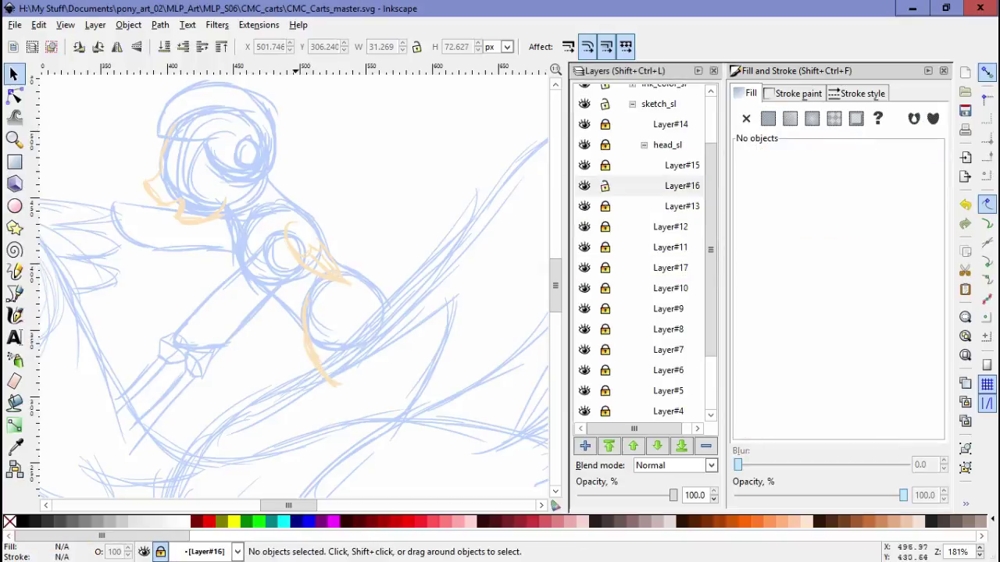
{"action": "scroll", "coordinate": [141, 162], "scroll_direction": "up", "scroll_amount": 3}
{"action": "left_click", "coordinate": [605, 145]}
{"action": "left_click", "coordinate": [258, 328]}
{"action": "key", "text": "Delete"}
{"action": "key", "text": "space"}
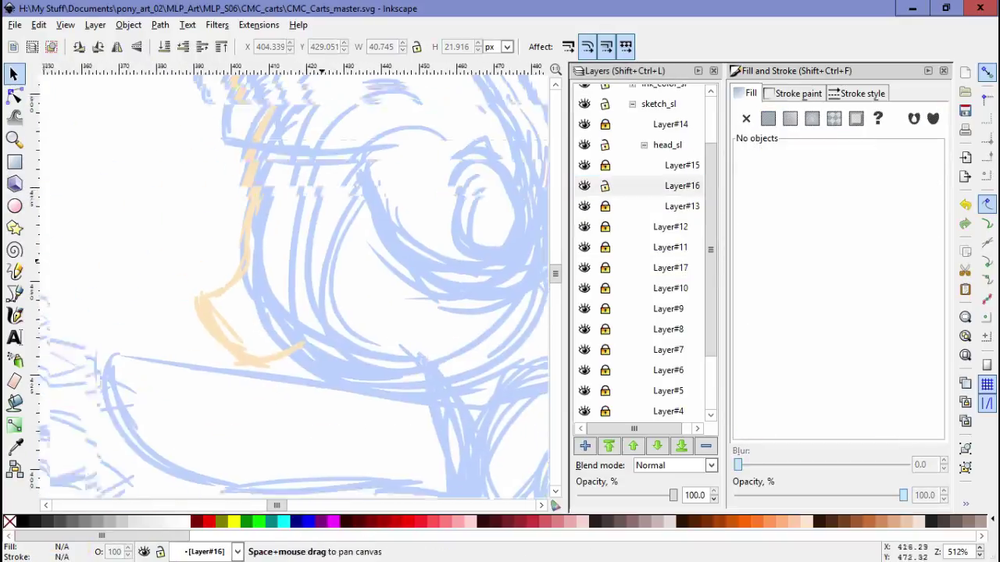
- Redraw the lower jaw as a smaller pointed chin in peach strokes beneath the muzzle
{"action": "key", "text": "c"}
{"action": "mouse_move", "coordinate": [264, 333]}
{"action": "left_mouse_down"}
{"action": "mouse_move", "coordinate": [248, 382]}
{"action": "mouse_move", "coordinate": [338, 356]}
{"action": "left_mouse_up"}
{"action": "scroll", "coordinate": [337, 356], "scroll_direction": "up", "scroll_amount": 1}
{"action": "key", "text": "space"}
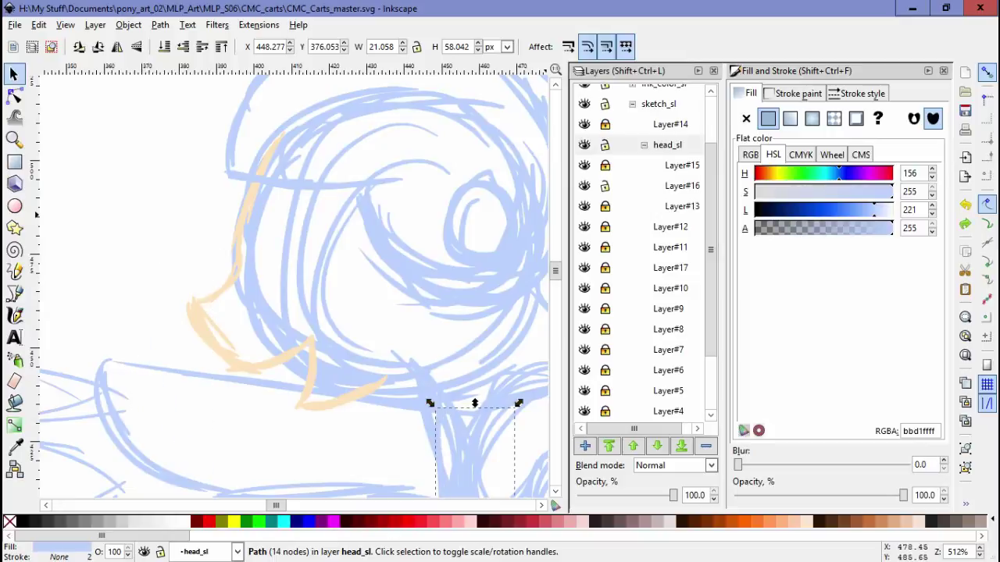
- Select a blue neck stroke in head_sl and pull it away from the neck
{"action": "left_click", "coordinate": [682, 165]}
{"action": "left_click", "coordinate": [336, 395]}
{"action": "left_click_drag", "start_coordinate": [452, 180], "coordinate": [301, 483]}
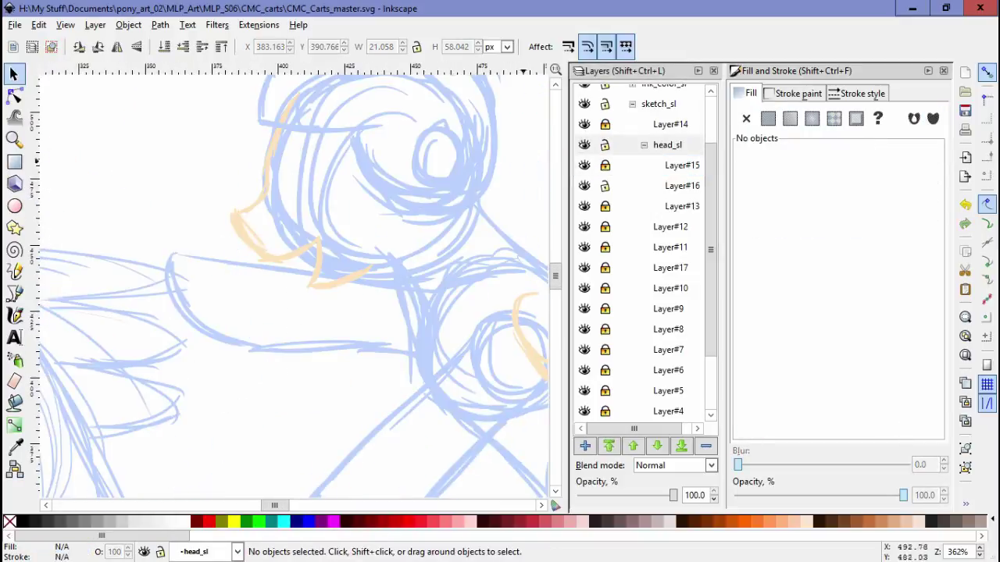
- Cut the peach wing strokes and place them on a new sublayer between Layer#17 and Layer#10
{"action": "left_click_drag", "start_coordinate": [328, 312], "coordinate": [226, 312]}
{"action": "left_click_drag", "start_coordinate": [410, 285], "coordinate": [516, 406]}
{"action": "left_click", "coordinate": [488, 379]}
{"action": "left_click_drag", "start_coordinate": [254, 233], "coordinate": [399, 365]}
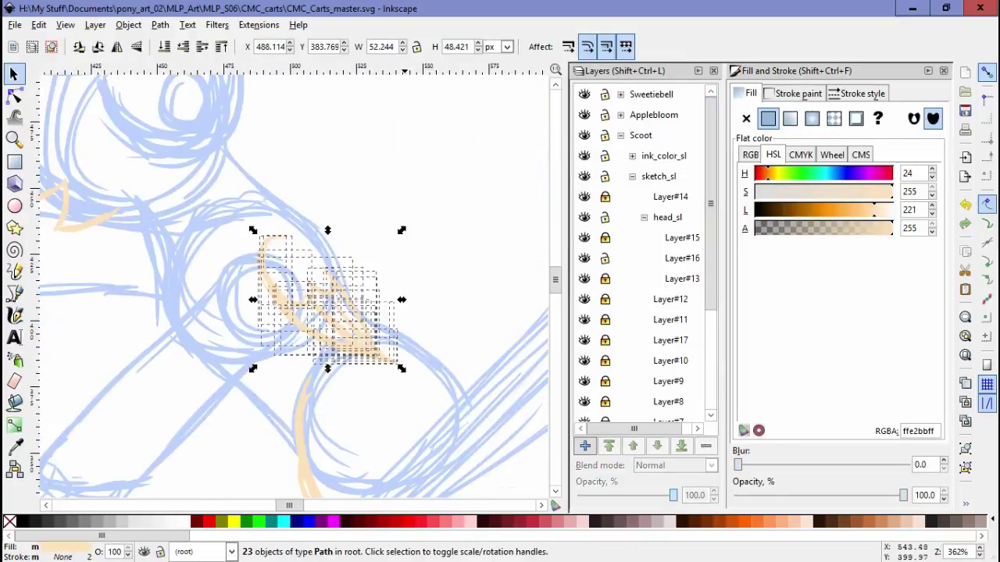
{"action": "key", "text": "Delete"}
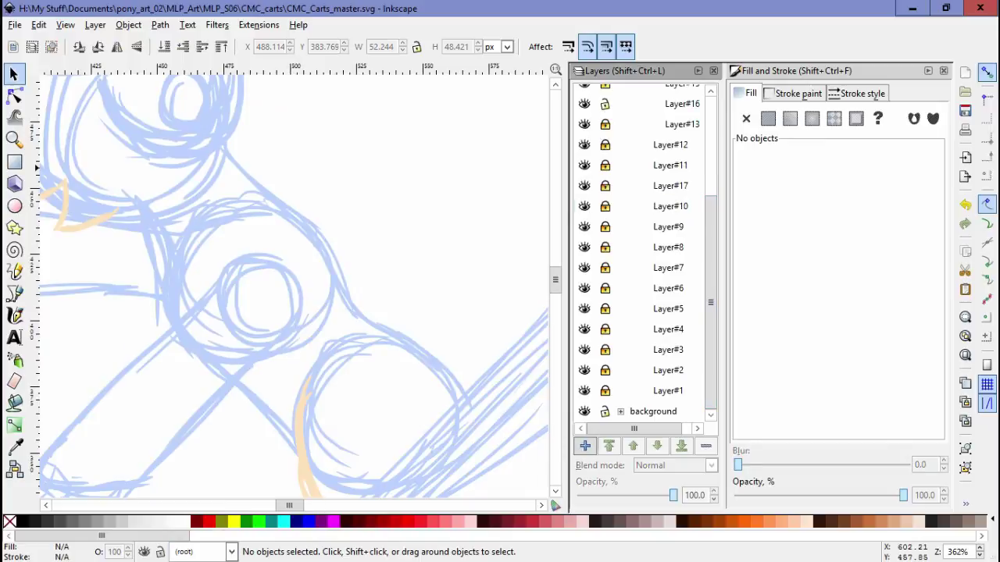
{"action": "key", "text": "ctrl+z"}
- Replace the pointed chin on Layer#16 with a longer, rounder peach jaw curve running from the muzzle to the neck
{"action": "key", "text": "plus"}
{"action": "key", "text": "plus"}
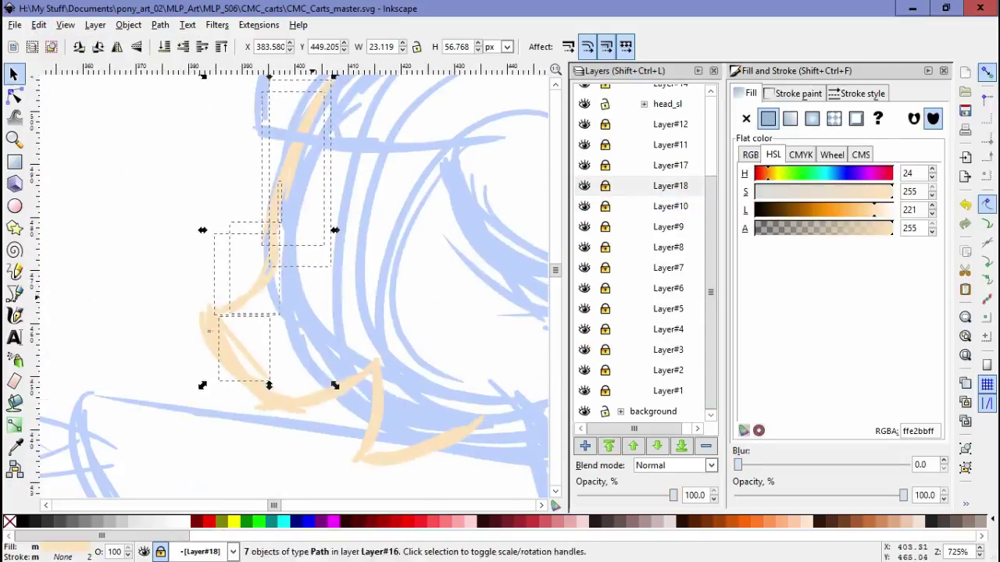
{"action": "key", "text": "Escape"}
{"action": "left_click", "coordinate": [313, 357]}
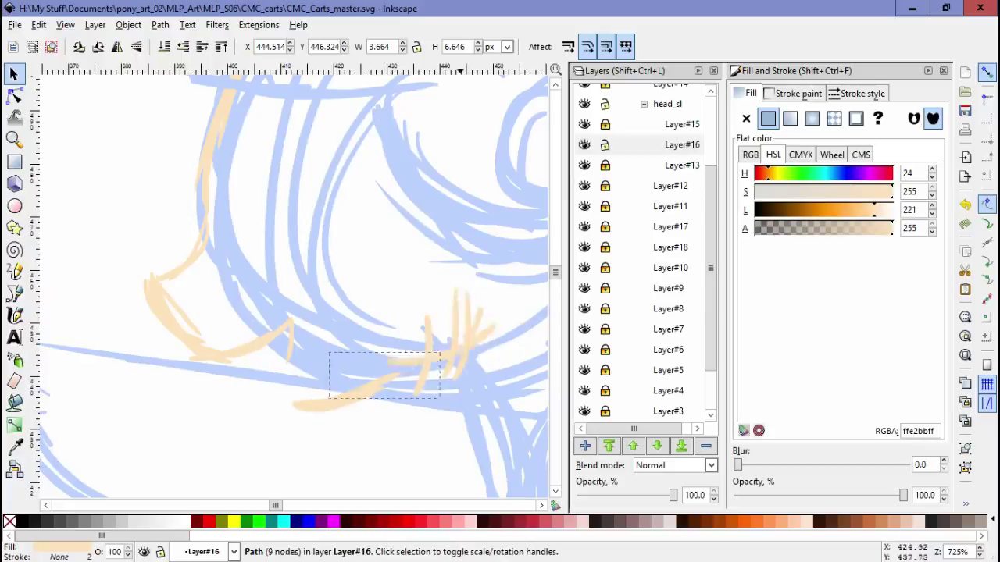
{"action": "left_click_drag", "start_coordinate": [149, 383], "coordinate": [339, 434]}
{"action": "key", "text": "c"}
{"action": "left_click_drag", "start_coordinate": [210, 344], "coordinate": [195, 389]}
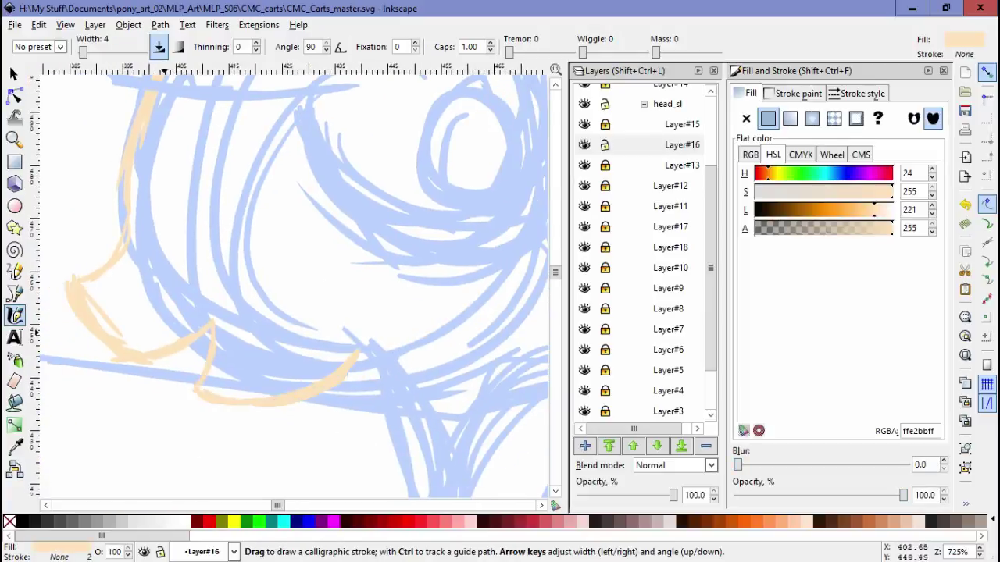
- Scale the stroke beneath the muzzle down slightly and reposition the peach jaw strokes next to it
{"action": "scroll", "coordinate": [164, 332], "scroll_direction": "down", "scroll_amount": 1}
{"action": "key", "text": "space"}
{"action": "left_click", "coordinate": [149, 344]}
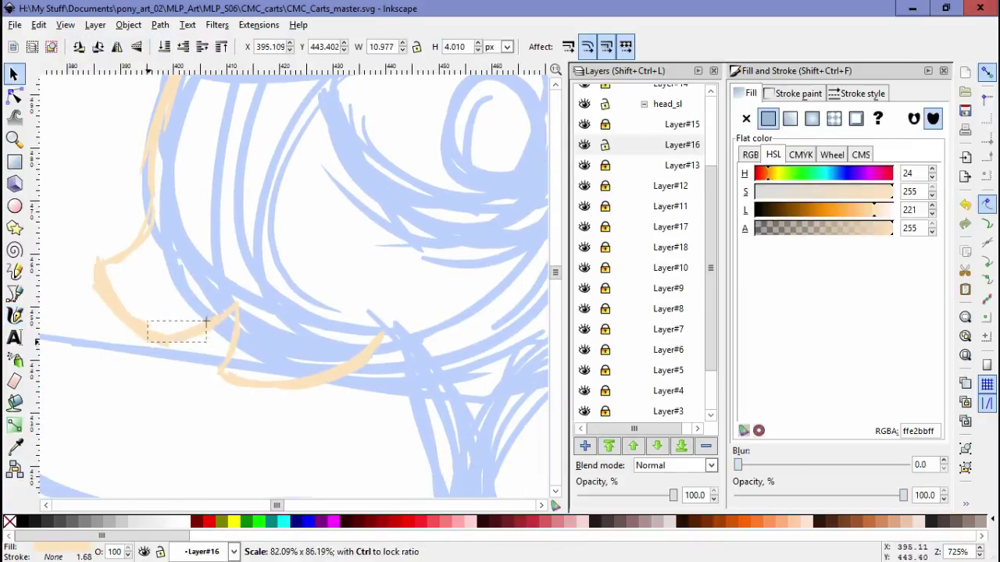
{"action": "key", "text": "Escape"}
{"action": "scroll", "coordinate": [206, 320], "scroll_direction": "down", "scroll_amount": 2}
{"action": "left_click_drag", "start_coordinate": [394, 269], "coordinate": [235, 385]}
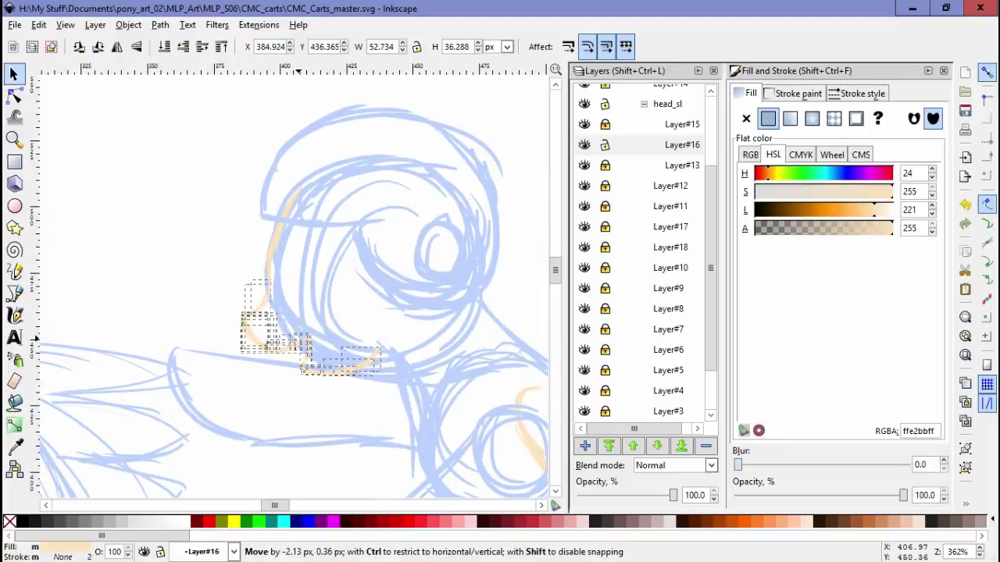
{"action": "key", "text": "Escape"}
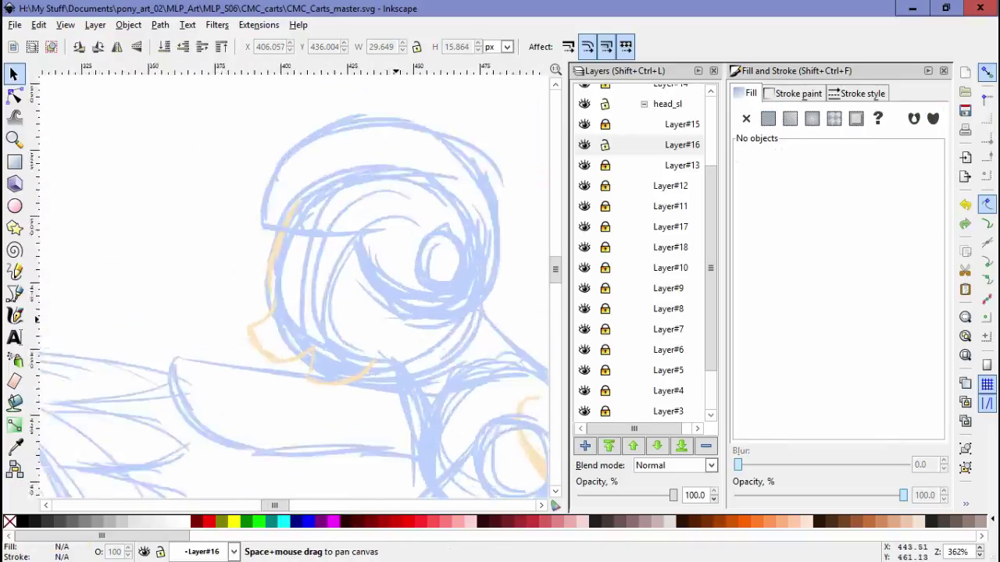
- Draw the front of the neck and the nape in peach calligraphic strokes on Layer#16
{"action": "scroll", "coordinate": [35, 328], "scroll_direction": "up", "scroll_amount": 1}
{"action": "key", "text": "space"}
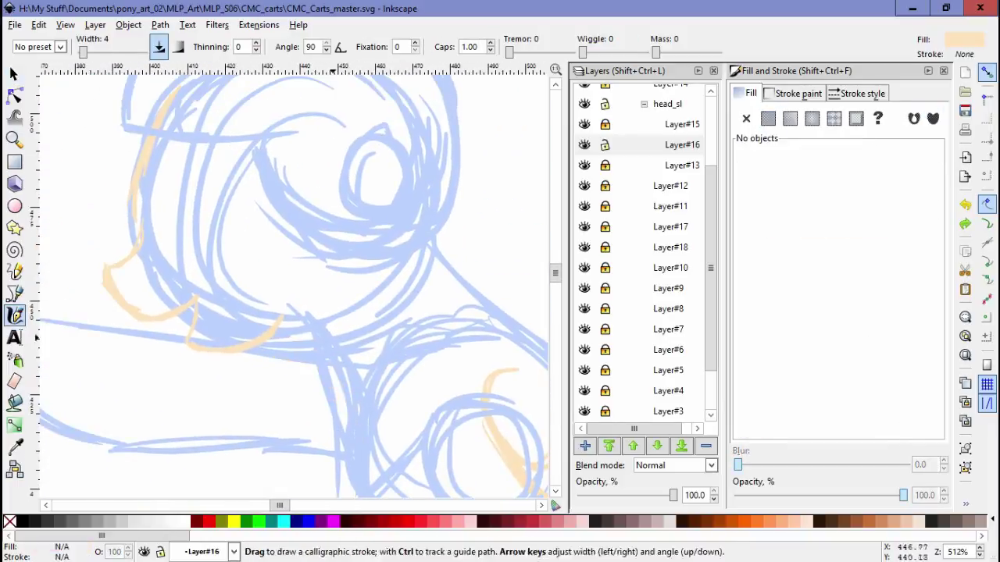
{"action": "left_click_drag", "start_coordinate": [35, 335], "coordinate": [109, 328]}
{"action": "mouse_move", "coordinate": [385, 322]}
{"action": "left_mouse_down"}
{"action": "mouse_move", "coordinate": [429, 375]}
{"action": "mouse_move", "coordinate": [434, 478]}
{"action": "left_mouse_up"}
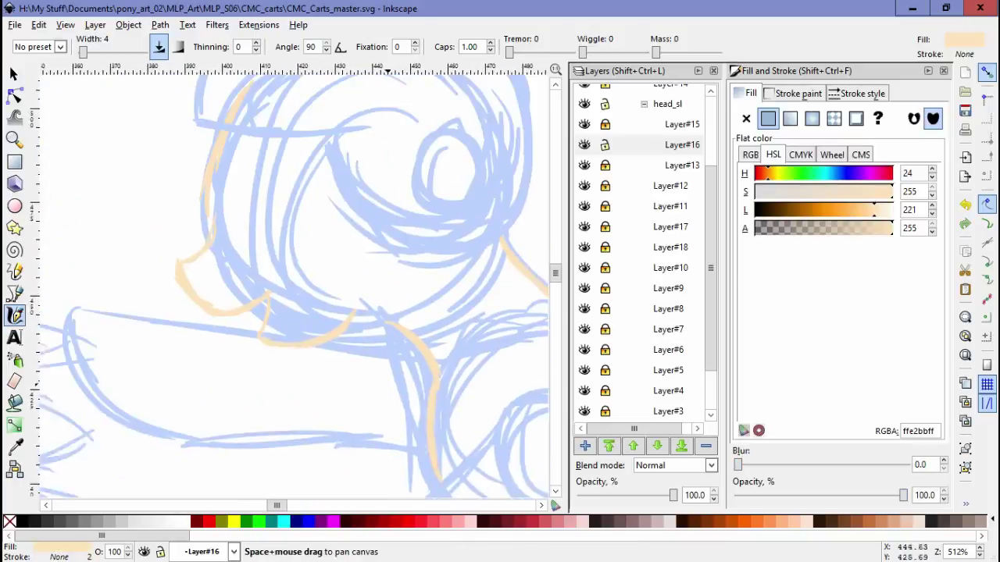
- Delete the jaw's bottom curve and redraw it as a wider peach stroke that rises past the front neck line
{"action": "key", "text": "space"}
{"action": "left_click", "coordinate": [300, 341]}
{"action": "scroll", "coordinate": [336, 336], "scroll_direction": "up", "scroll_amount": 1}
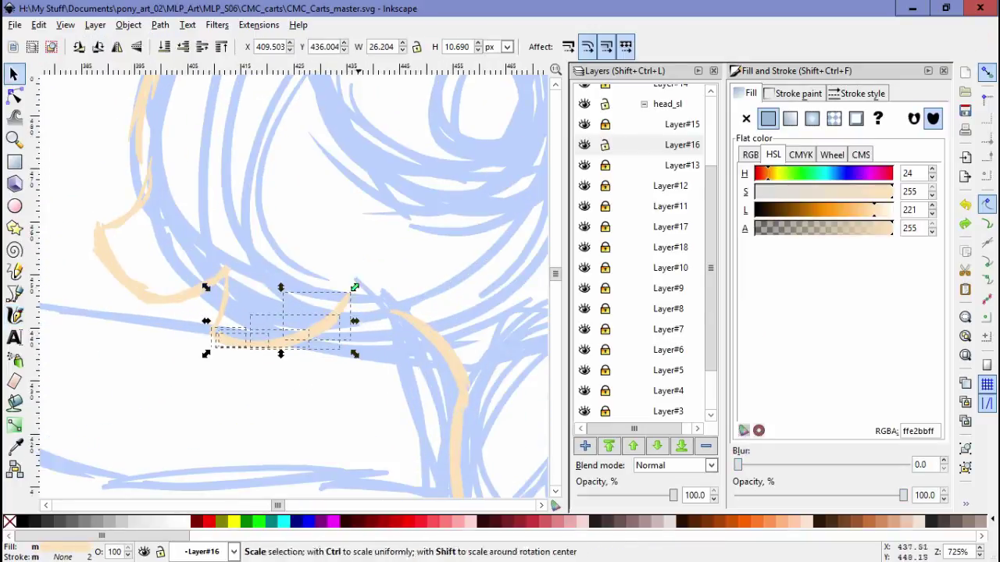
{"action": "key", "text": "Delete"}
{"action": "left_click_drag", "start_coordinate": [324, 351], "coordinate": [382, 367]}
{"action": "key", "text": "space"}
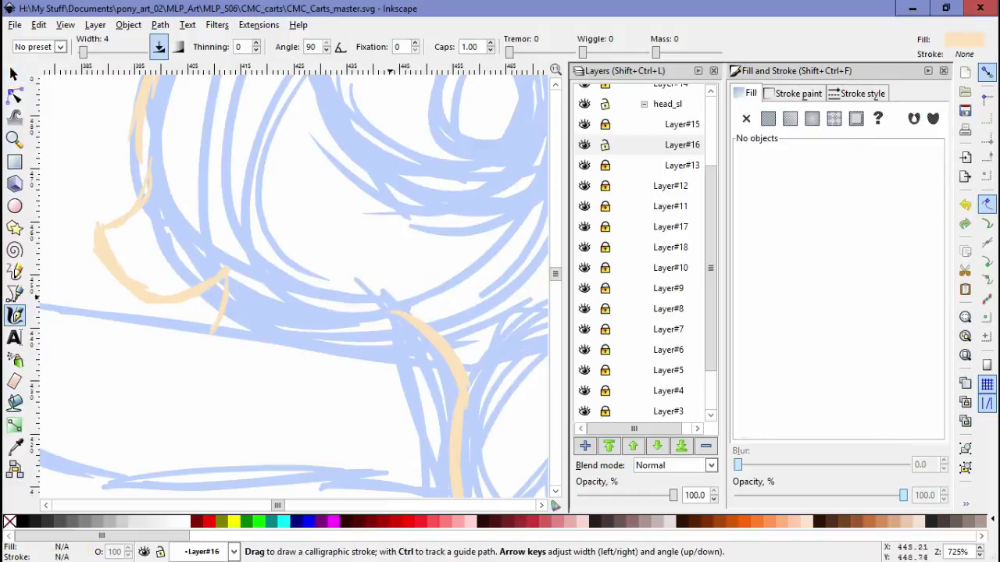
{"action": "left_click_drag", "start_coordinate": [258, 344], "coordinate": [355, 336]}
{"action": "scroll", "coordinate": [297, 282], "scroll_direction": "up", "scroll_amount": 3}
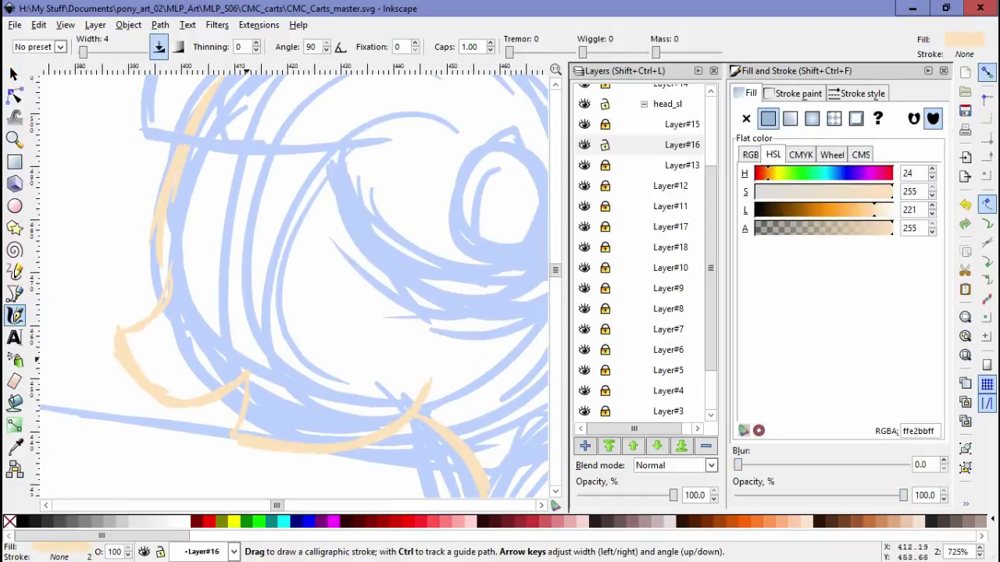
{"action": "left_click", "coordinate": [242, 336]}
- Lock Layer#16, unlock Layer#18 and shift the peach wing strokes slightly on the pony's back
{"action": "scroll", "coordinate": [328, 312], "scroll_direction": "down", "scroll_amount": 4}
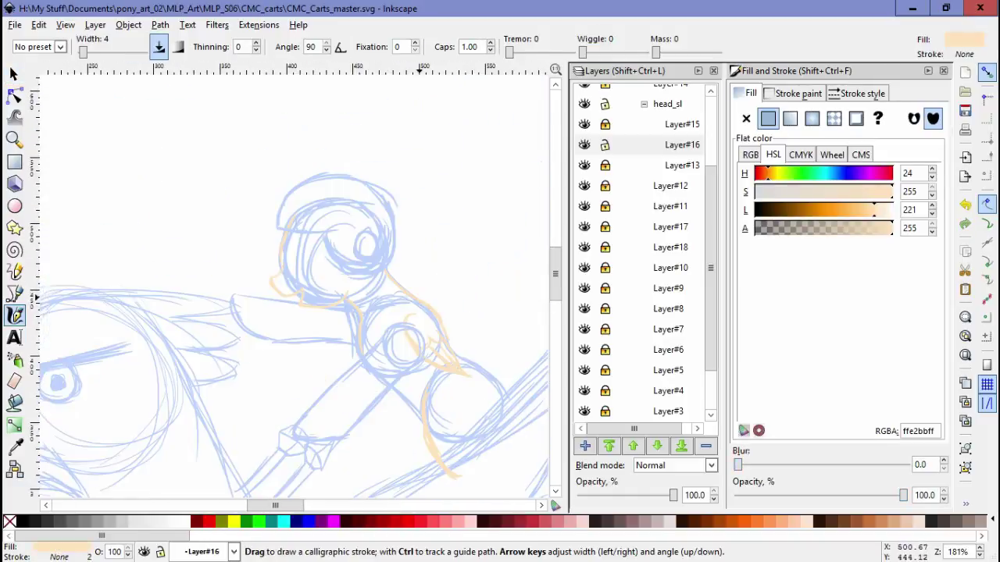
{"action": "scroll", "coordinate": [298, 284], "scroll_direction": "down", "scroll_amount": 3}
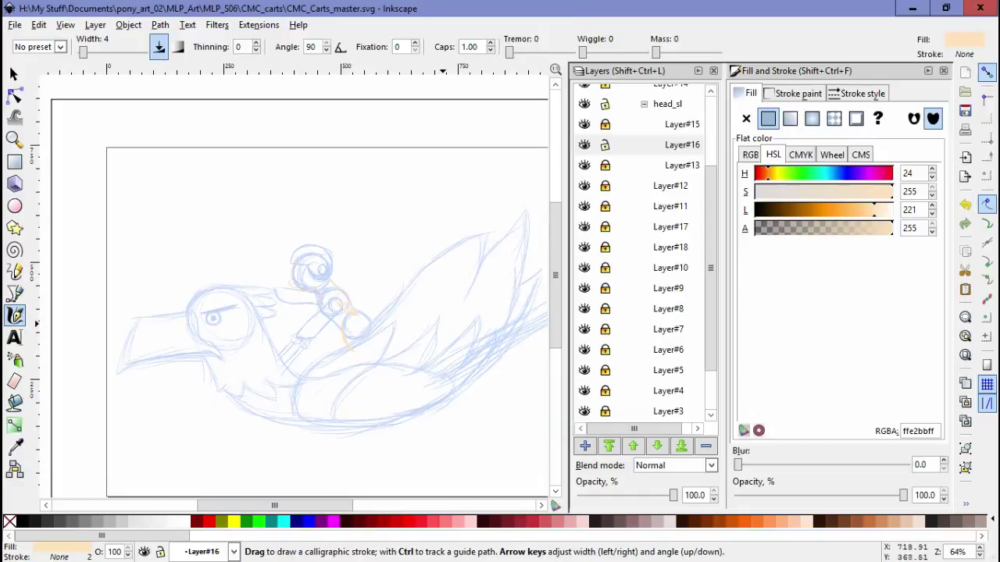
{"action": "scroll", "coordinate": [351, 304], "scroll_direction": "up", "scroll_amount": 4}
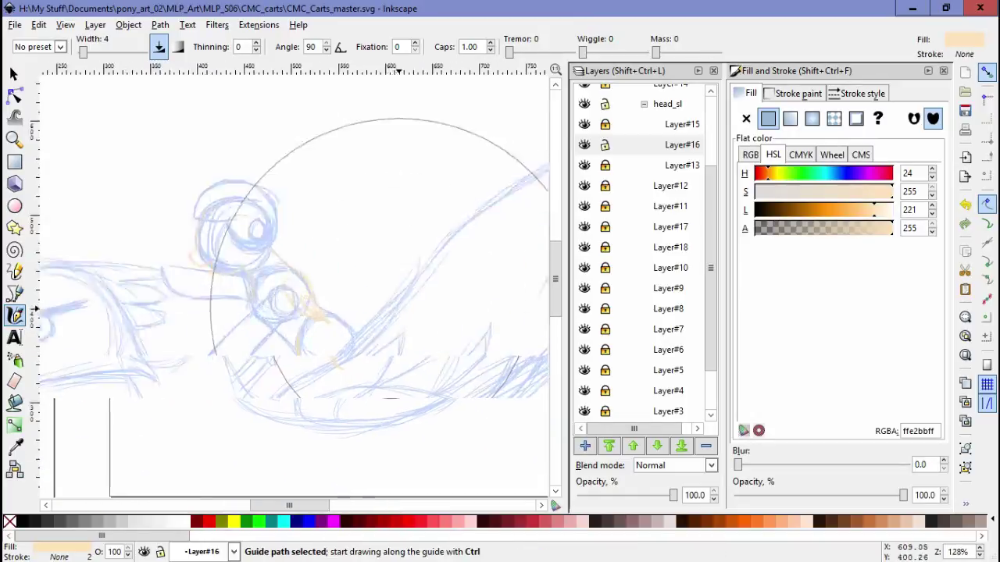
{"action": "left_click", "coordinate": [604, 144]}
{"action": "left_click", "coordinate": [605, 246]}
{"action": "key", "text": "s"}
{"action": "left_click_drag", "start_coordinate": [344, 328], "coordinate": [348, 334]}
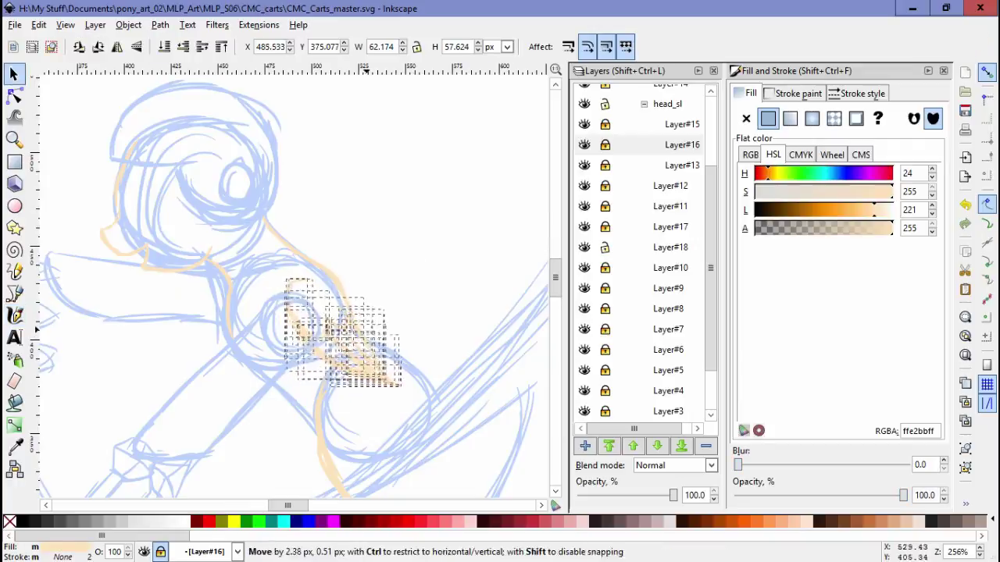
{"action": "key", "text": "Escape"}
{"action": "scroll", "coordinate": [297, 281], "scroll_direction": "down", "scroll_amount": 3}
{"action": "scroll", "coordinate": [297, 281], "scroll_direction": "up", "scroll_amount": 2}
{"action": "scroll", "coordinate": [468, 313], "scroll_direction": "up", "scroll_amount": 1}
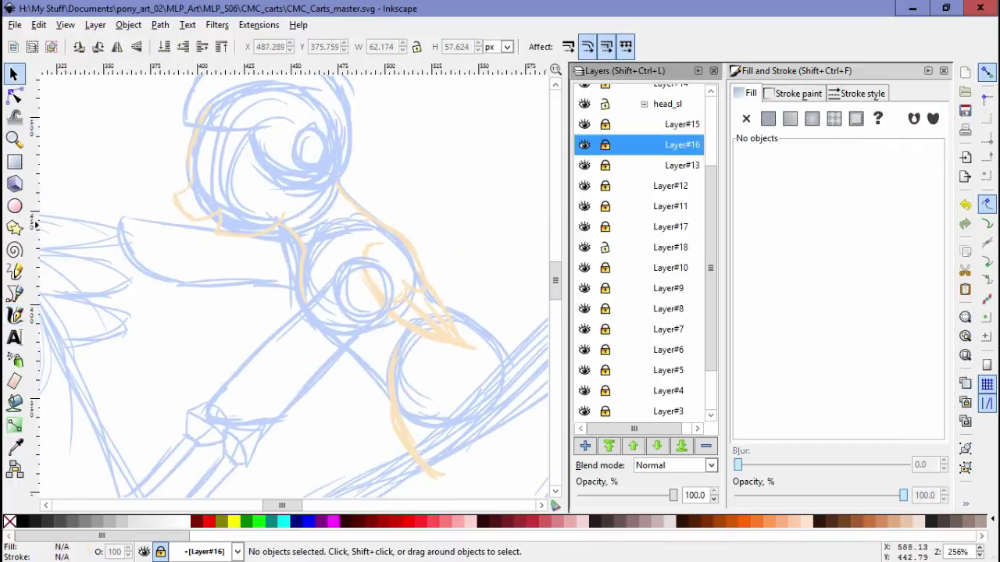
- Redraw the upper edge of the bent blue foreleg on Layer#11 and reposition the leg's strokes
{"action": "key", "text": "Escape"}
{"action": "key", "text": "F7"}
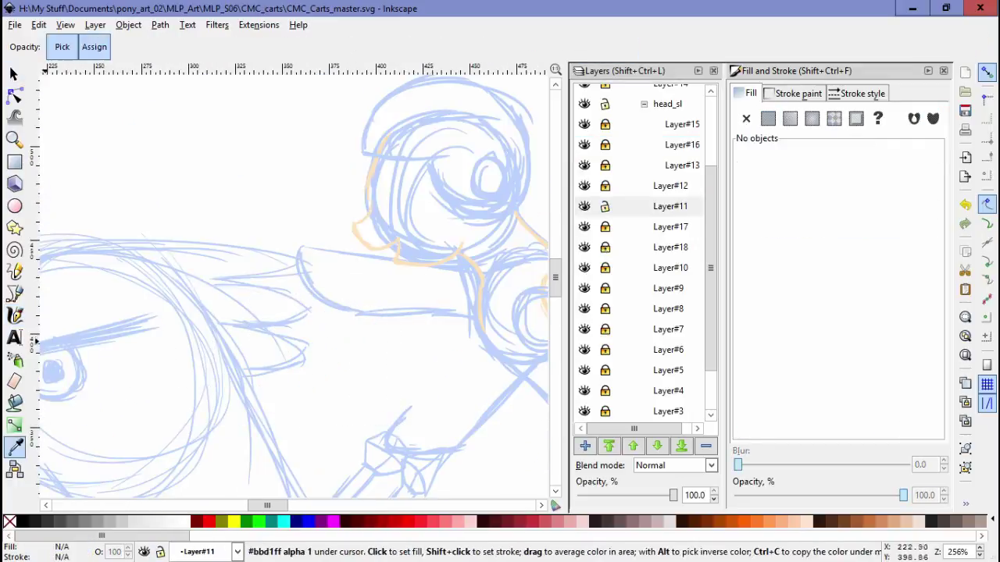
{"action": "key", "text": "ctrl+F6"}
{"action": "key", "text": "F1"}
{"action": "left_click_drag", "start_coordinate": [164, 212], "coordinate": [455, 453]}
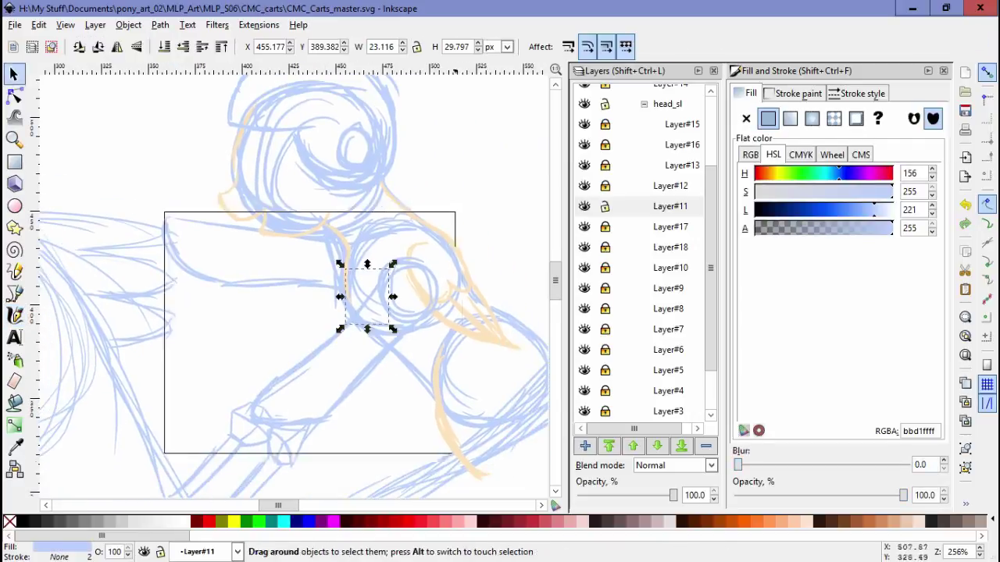
{"action": "left_click_drag", "start_coordinate": [341, 351], "coordinate": [312, 348]}
{"action": "key", "text": "Escape"}
{"action": "scroll", "coordinate": [375, 352], "scroll_direction": "down", "scroll_amount": 3}
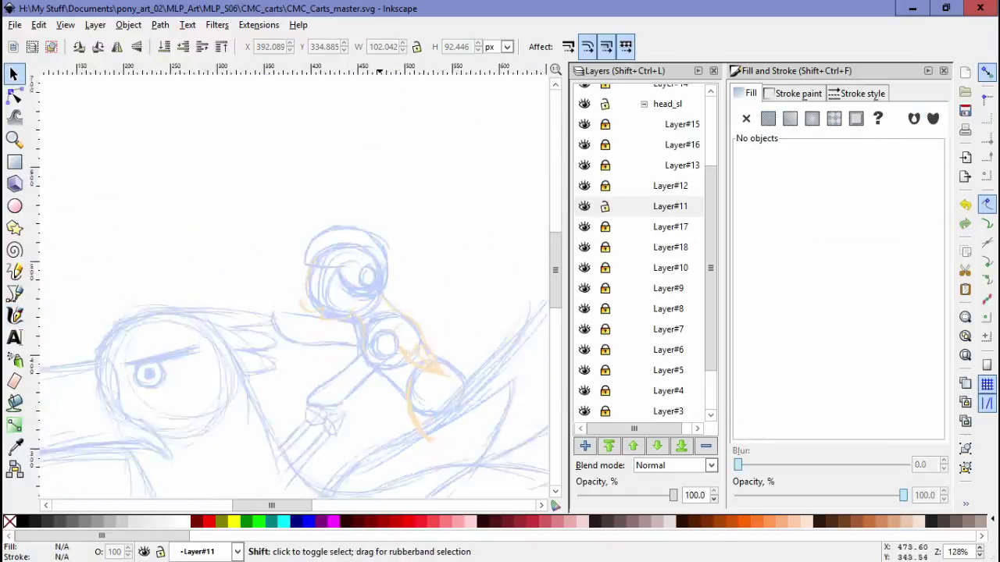
- Lock Layer#11, unlock Layer#12 and nudge the outstretched blue foreleg strokes slightly down and forward
{"action": "scroll", "coordinate": [297, 281], "scroll_direction": "up", "scroll_amount": 3}
{"action": "key", "text": "ctrl+a"}
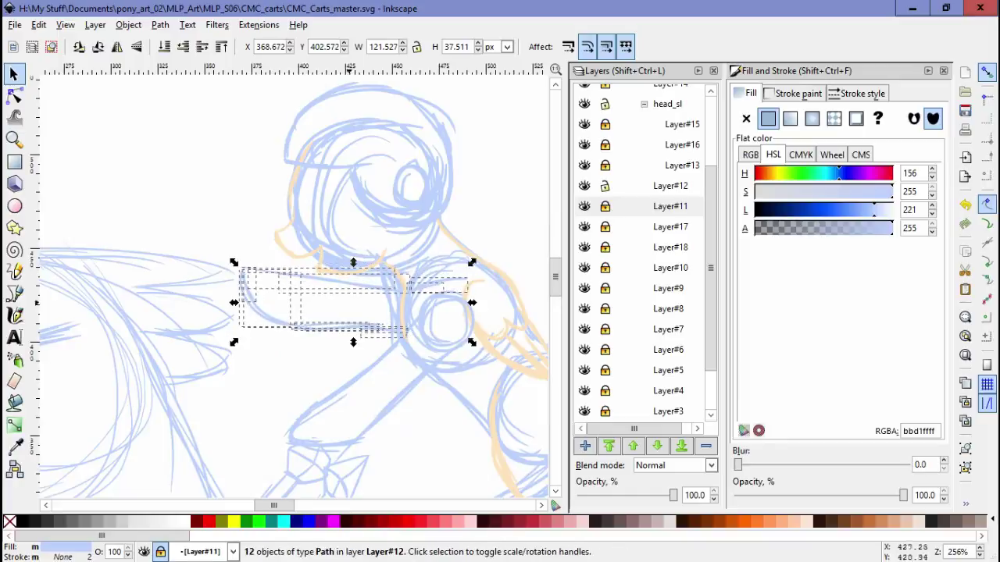
{"action": "key", "text": "Escape"}
{"action": "scroll", "coordinate": [296, 289], "scroll_direction": "down", "scroll_amount": 4}
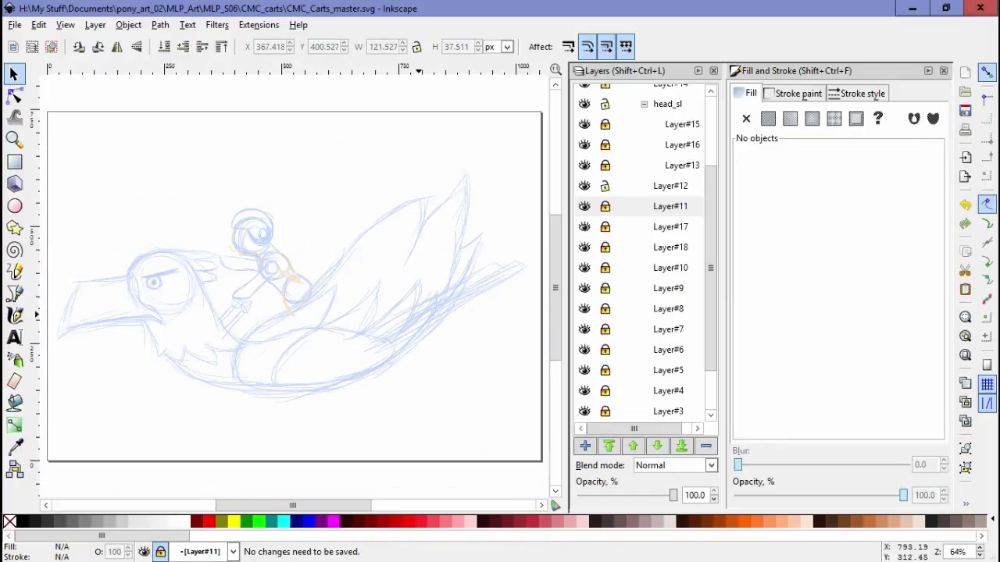
- Unlock Layer#16 and select the peach face and neck strokes
{"action": "key", "text": "c"}
{"action": "key", "text": "ctrl+Page_Up"}
{"action": "key", "text": "ctrl+Page_Up"}
{"action": "key", "text": "ctrl+Page_Up"}
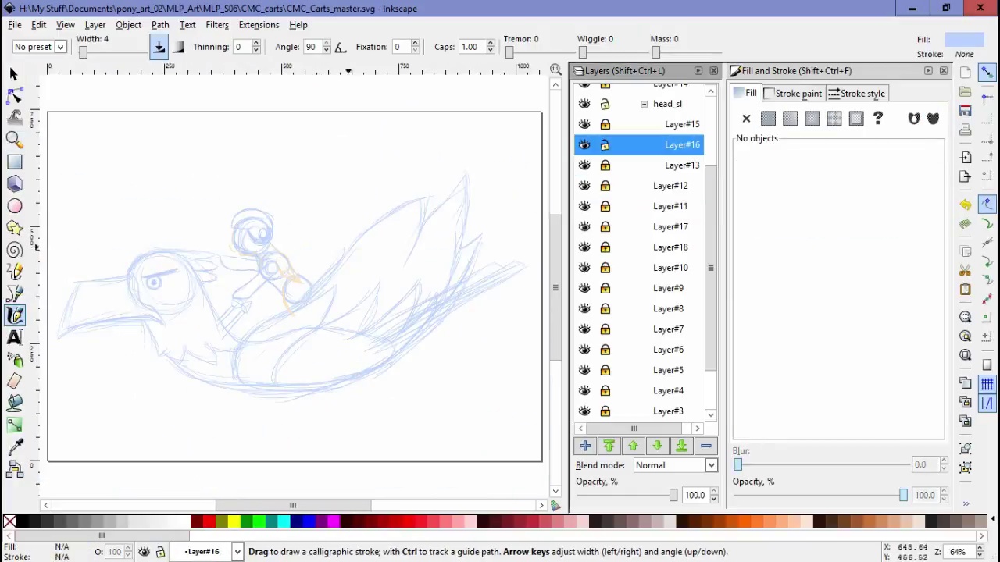
{"action": "scroll", "coordinate": [348, 247], "scroll_direction": "up", "scroll_amount": 5}
{"action": "key", "text": "s"}
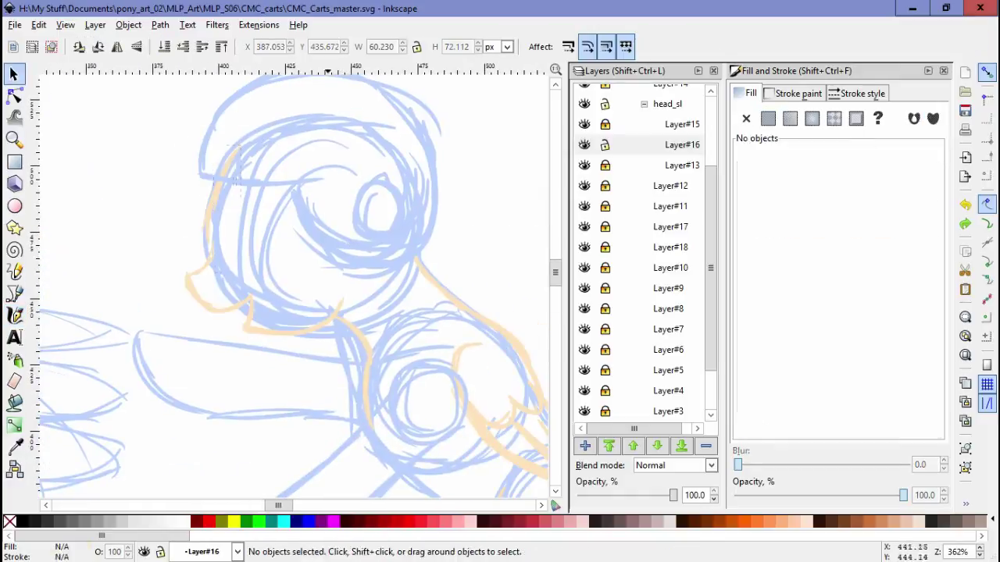
{"action": "left_click_drag", "start_coordinate": [344, 248], "coordinate": [547, 189]}
{"action": "key", "text": "Escape"}
- Add a sublayer above Layer#15 in head_sl and draw the eye's upper arc in grey 7d7d7d calligraphic strokes
{"action": "key", "text": "c"}
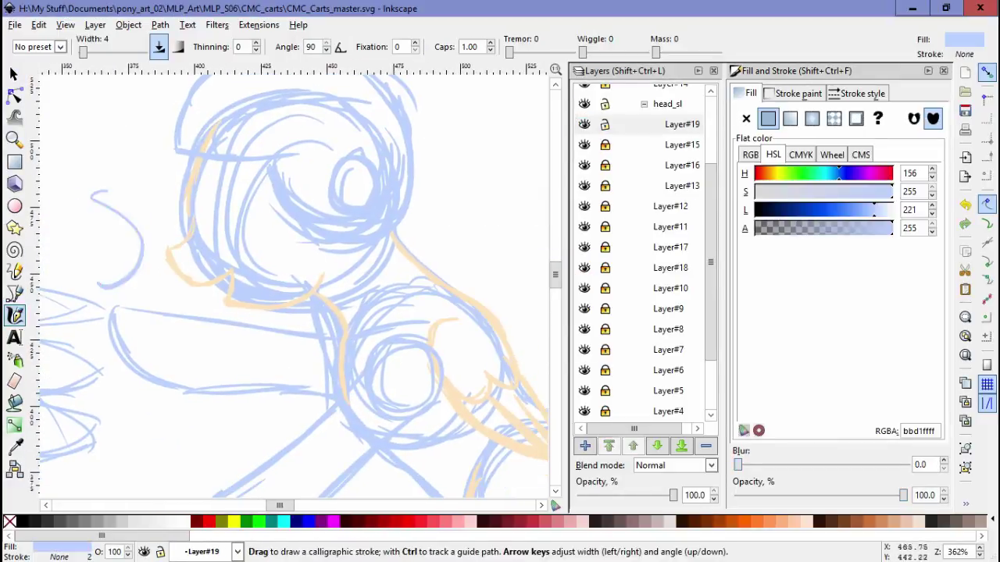
{"action": "left_click_drag", "start_coordinate": [92, 193], "coordinate": [99, 286]}
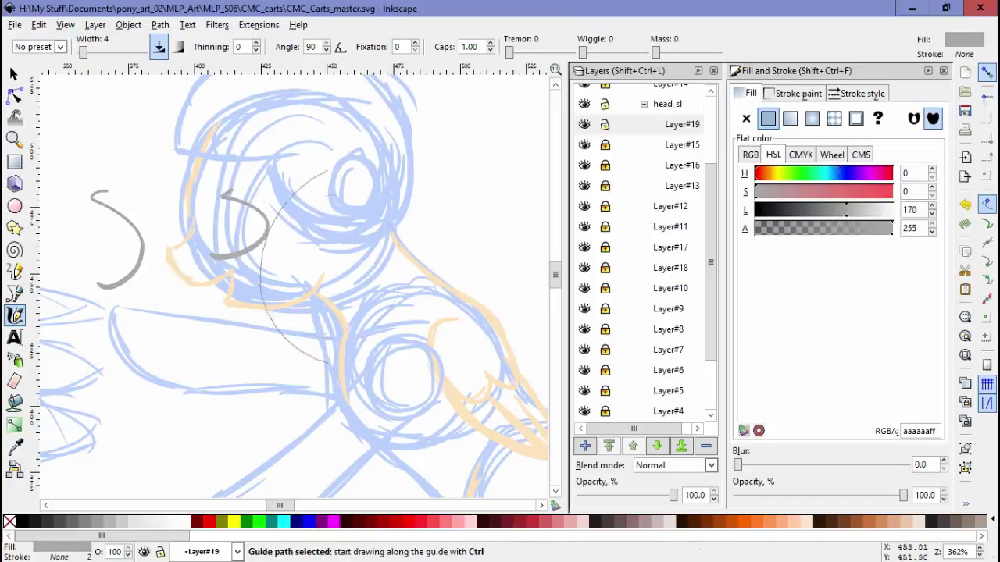
{"action": "key", "text": "ctrl+z"}
{"action": "key", "text": "ctrl+z"}
{"action": "scroll", "coordinate": [176, 180], "scroll_direction": "up", "scroll_amount": 2}
{"action": "left_click_drag", "start_coordinate": [233, 233], "coordinate": [301, 185]}
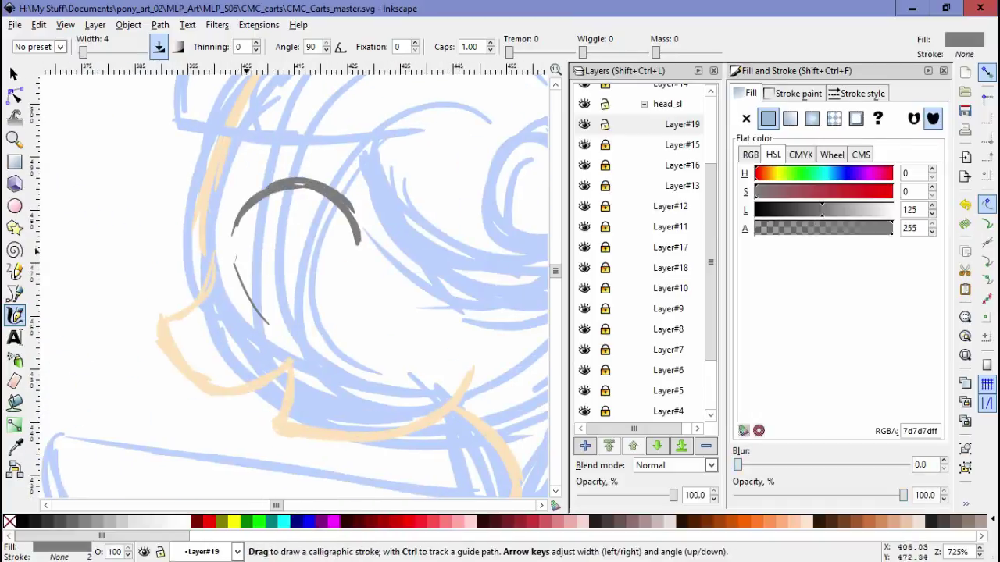
- Add a sublayer above Layer#19, close the eye oval with grey strokes and narrow its front edge slightly
{"action": "key", "text": "shift+ctrl+n"}
{"action": "key", "text": "Return"}
{"action": "left_click_drag", "start_coordinate": [243, 250], "coordinate": [245, 218]}
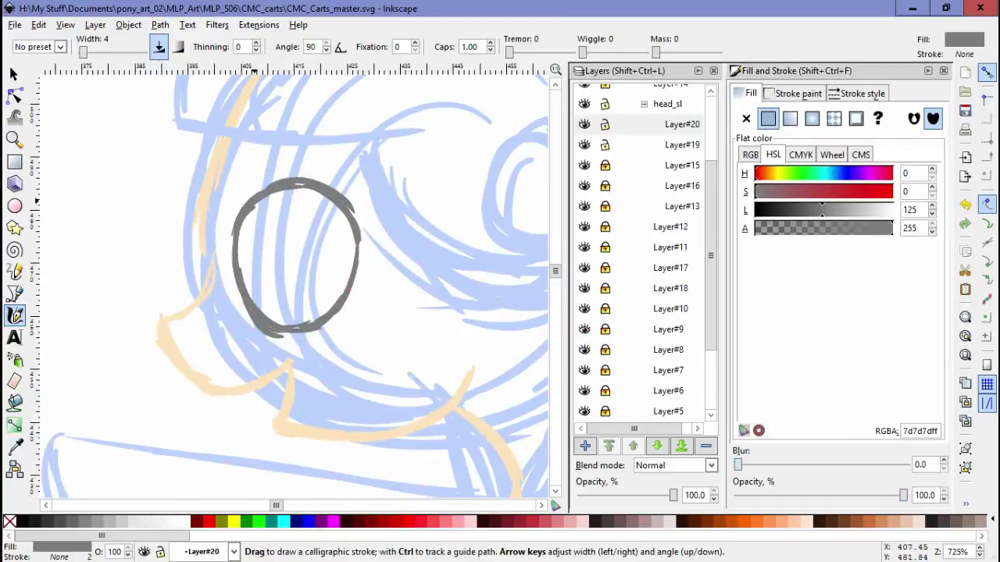
{"action": "key", "text": "s"}
{"action": "left_click_drag", "start_coordinate": [254, 296], "coordinate": [168, 351]}
{"action": "key", "text": "ctrl+z"}
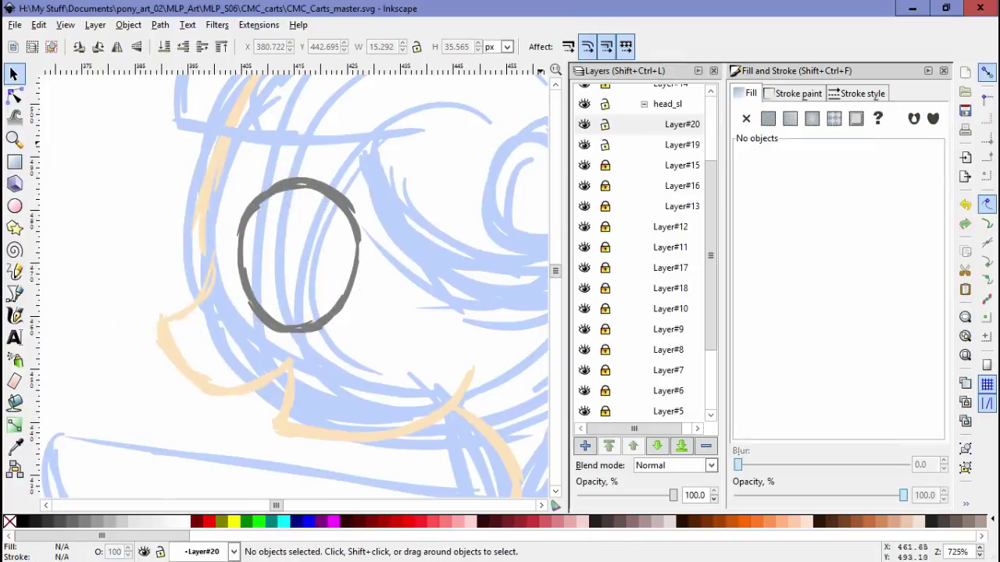
- Recolour the eye's upper arc black and raise Layer#19 above Layer#20
{"action": "key", "text": "Escape"}
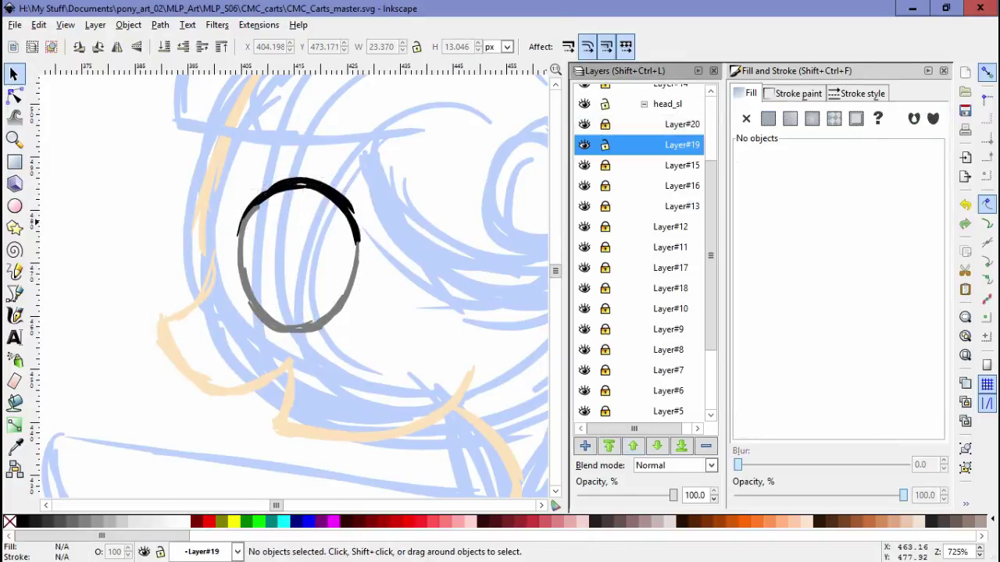
{"action": "key", "text": "shift+ctrl+Page_Up"}
- Try white calligraphic strokes across the inside and lower edge of the eye oval on Layer#20
{"action": "key", "text": "c"}
{"action": "key", "text": "d"}
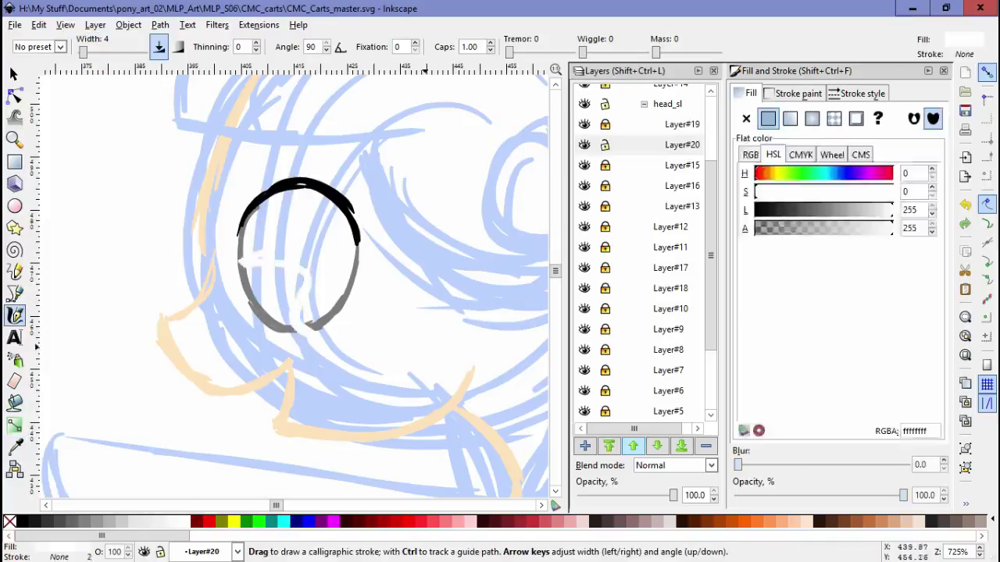
{"action": "left_click", "coordinate": [251, 300]}
{"action": "key", "text": "d"}
{"action": "left_click_drag", "start_coordinate": [251, 212], "coordinate": [297, 218]}
{"action": "key", "text": "ctrl+z"}
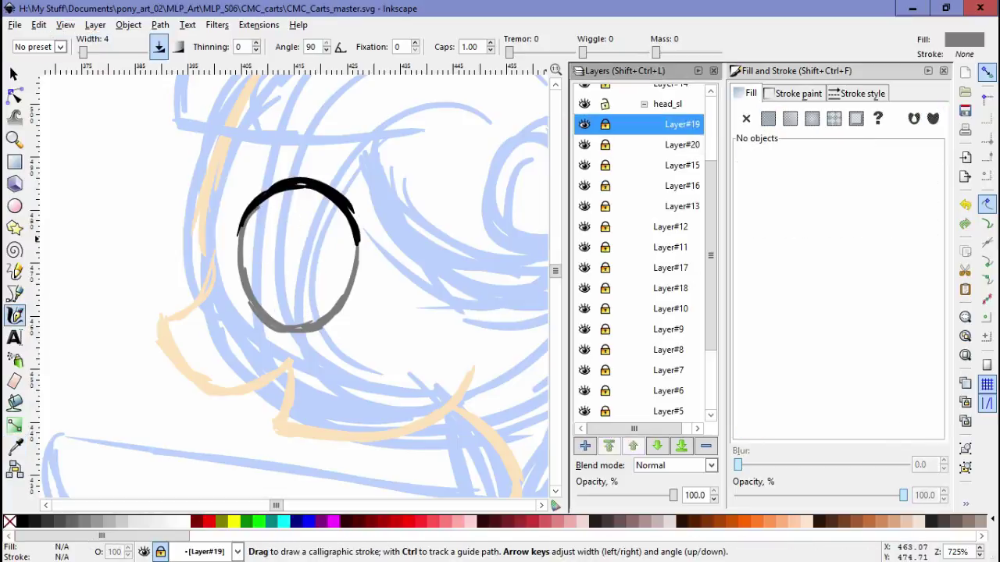
- Add a sublayer below Layer#20 and draw a grey iris oval with a shaded pupil inside the eye
{"action": "key", "text": "ctrl+Page_Down"}
{"action": "key", "text": "shift+ctrl+n"}
{"action": "key", "text": "Return"}
{"action": "left_click_drag", "start_coordinate": [242, 234], "coordinate": [303, 249]}
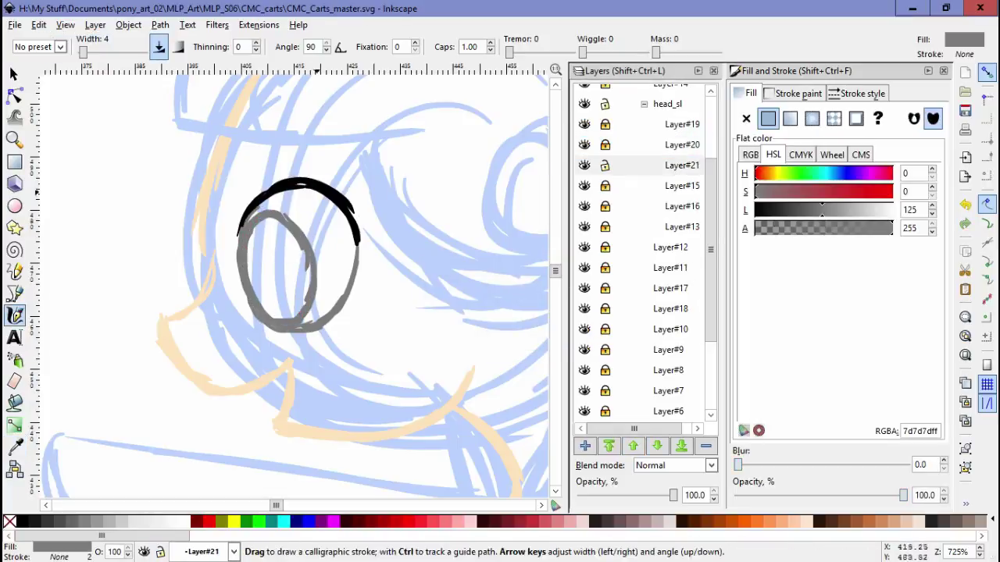
{"action": "key", "text": "space"}
{"action": "scroll", "coordinate": [240, 392], "scroll_direction": "down", "scroll_amount": 3}
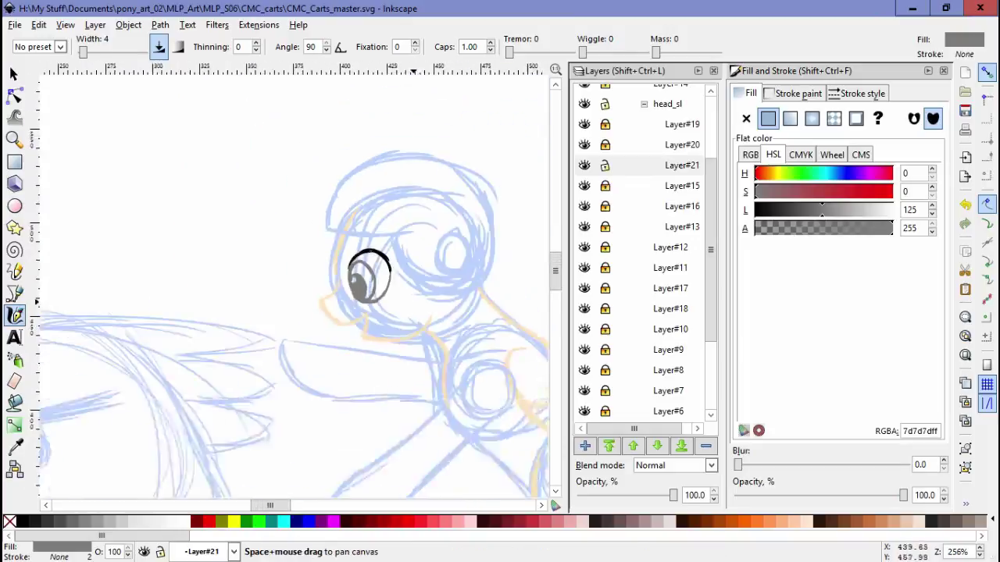
- Recolour the rider's face and neck strokes on Layer#16 with the brown palette swatch (c16e3a)
{"action": "scroll", "coordinate": [240, 393], "scroll_direction": "up", "scroll_amount": 3}
{"action": "key", "text": "Escape"}
{"action": "scroll", "coordinate": [312, 313], "scroll_direction": "down", "scroll_amount": 4}
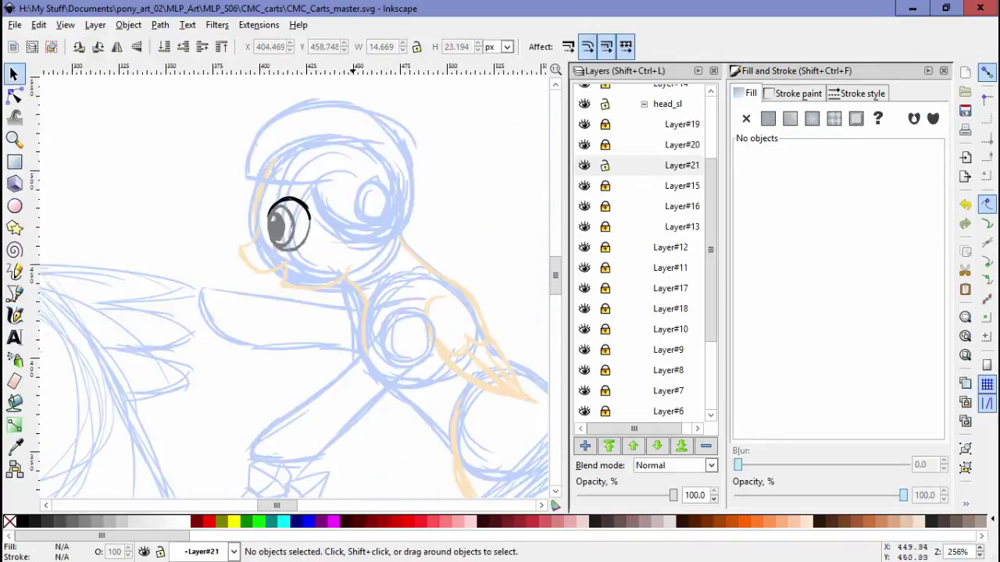
{"action": "scroll", "coordinate": [312, 313], "scroll_direction": "up", "scroll_amount": 2}
{"action": "scroll", "coordinate": [289, 273], "scroll_direction": "down", "scroll_amount": 4}
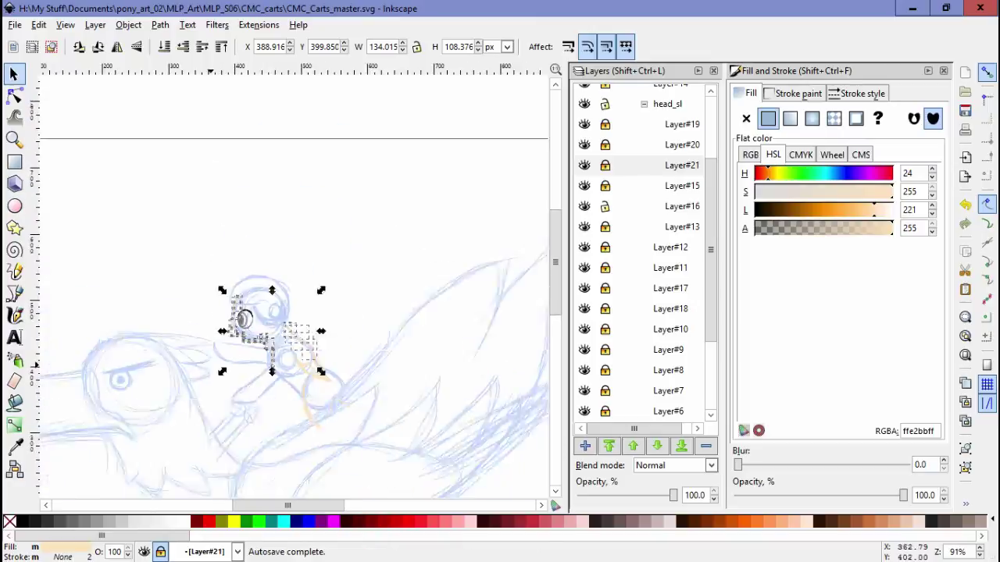
{"action": "key", "text": "Escape"}
{"action": "key", "text": "d"}
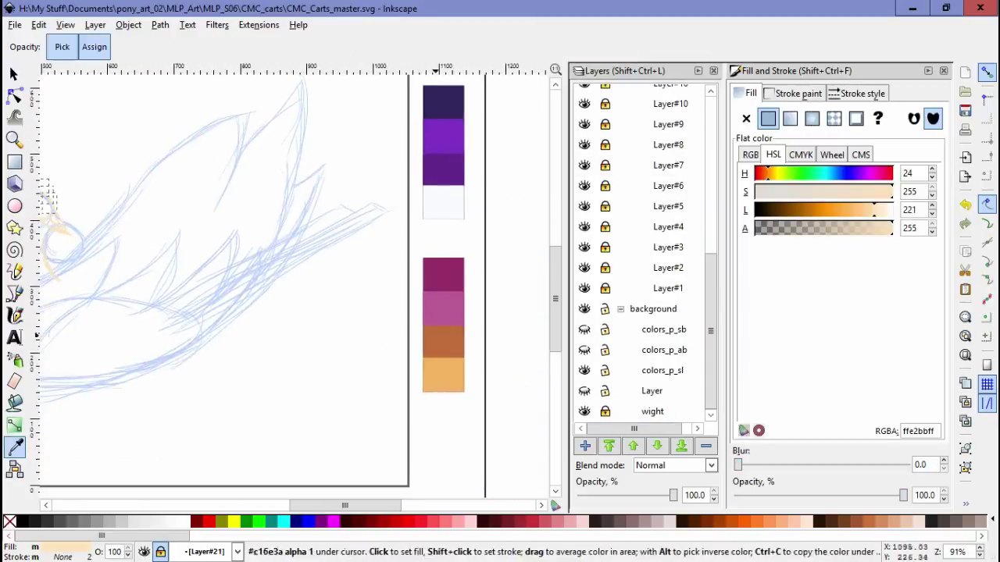
{"action": "scroll", "coordinate": [235, 274], "scroll_direction": "right", "scroll_amount": 5}
{"action": "key", "text": "d"}
{"action": "key", "text": "ctrl+Page_Down"}
{"action": "key", "text": "ctrl+Page_Down"}
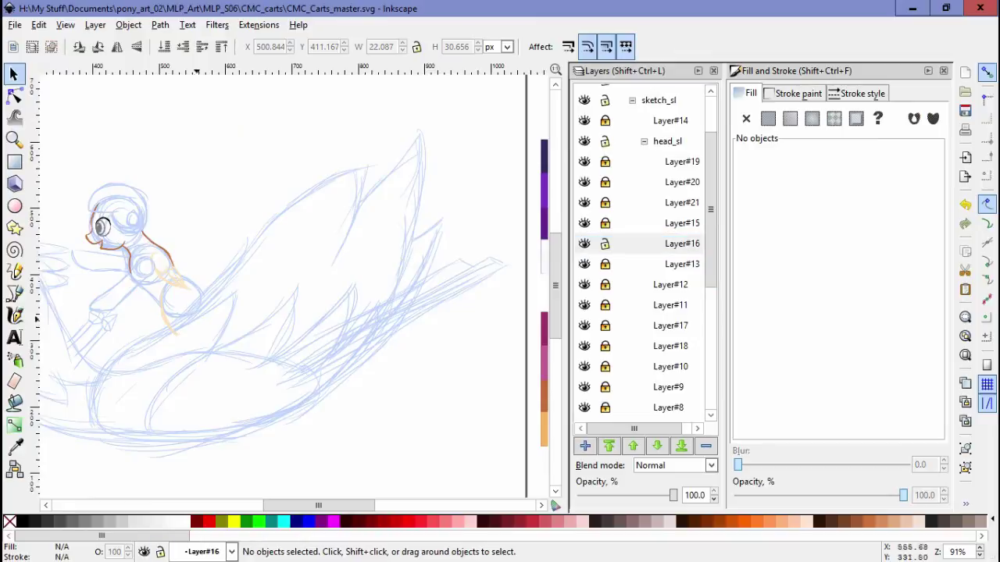
- Clear the surplus brown strokes away from the rider's mouth corner and lower jaw on Layer#16
{"action": "scroll", "coordinate": [87, 234], "scroll_direction": "up", "scroll_amount": 6}
{"action": "key", "text": "c"}
{"action": "key", "text": "s"}
{"action": "mouse_move", "coordinate": [149, 275]}
{"action": "left_mouse_down"}
{"action": "mouse_move", "coordinate": [398, 384]}
{"action": "mouse_move", "coordinate": [411, 380]}
{"action": "left_mouse_up"}
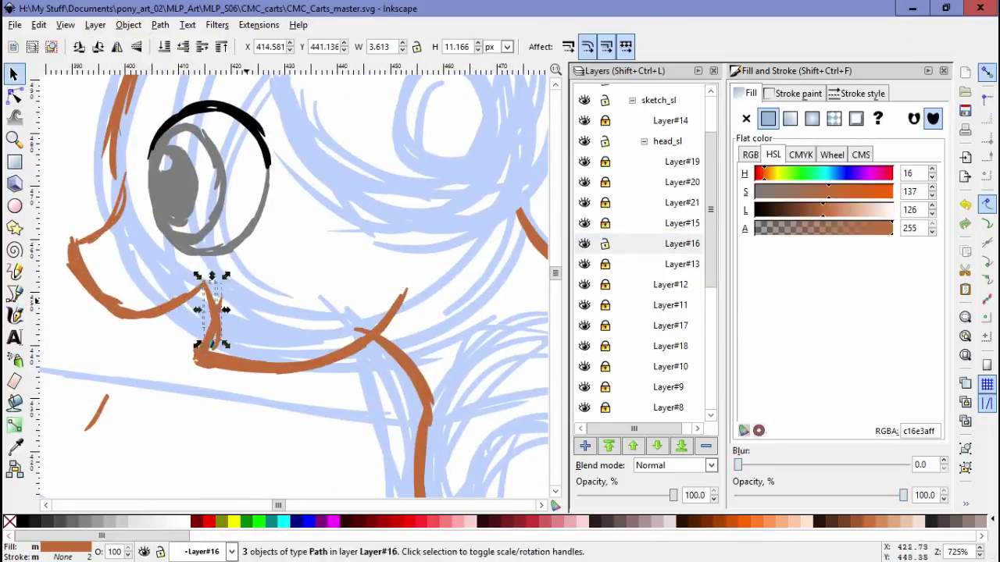
{"action": "key", "text": "ctrl+z"}
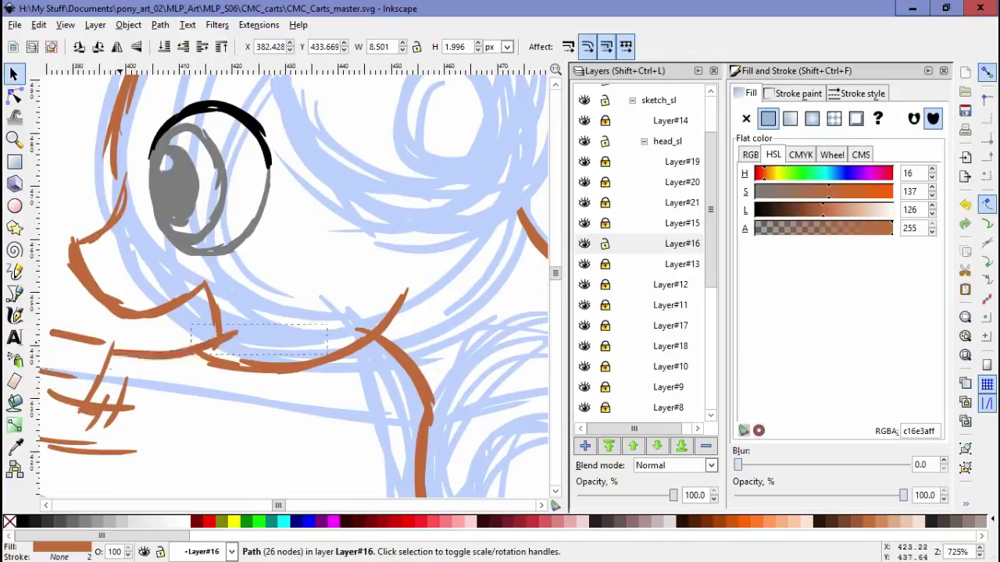
{"action": "key", "text": "ctrl+z"}
- Draw a rounded brown chin joining the mouth corner to the jaw line and remove the leftover stray strokes
{"action": "key", "text": "c"}
{"action": "scroll", "coordinate": [109, 399], "scroll_direction": "up", "scroll_amount": 1}
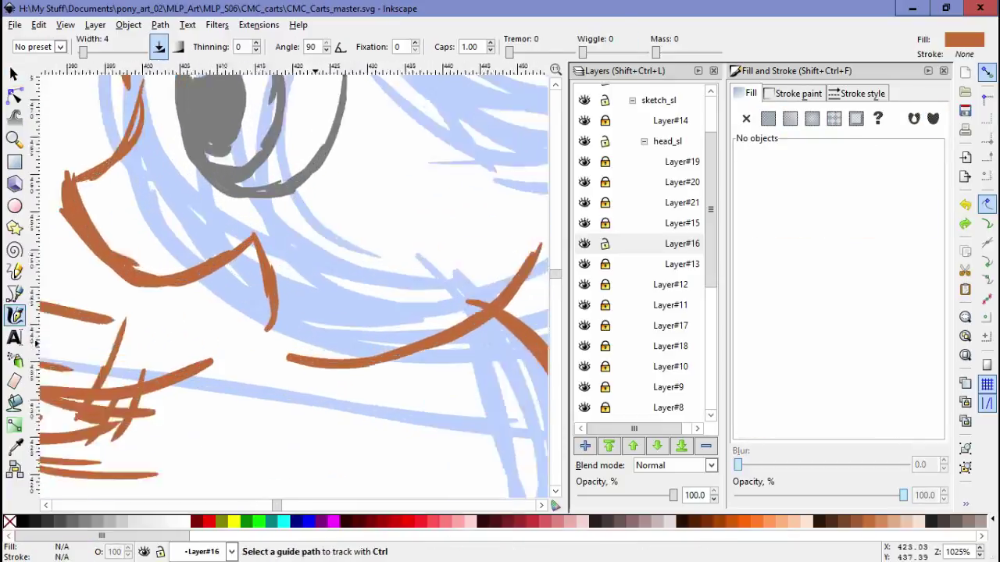
{"action": "scroll", "coordinate": [319, 347], "scroll_direction": "up", "scroll_amount": 1}
{"action": "left_click_drag", "start_coordinate": [199, 337], "coordinate": [272, 365]}
{"action": "left_click_drag", "start_coordinate": [205, 319], "coordinate": [202, 342]}
{"action": "left_click", "coordinate": [14, 73]}
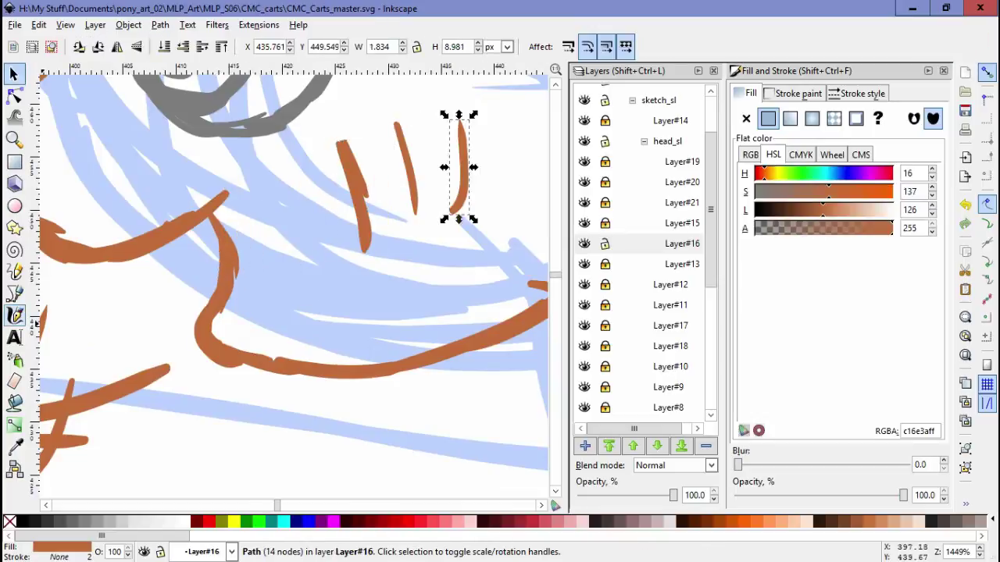
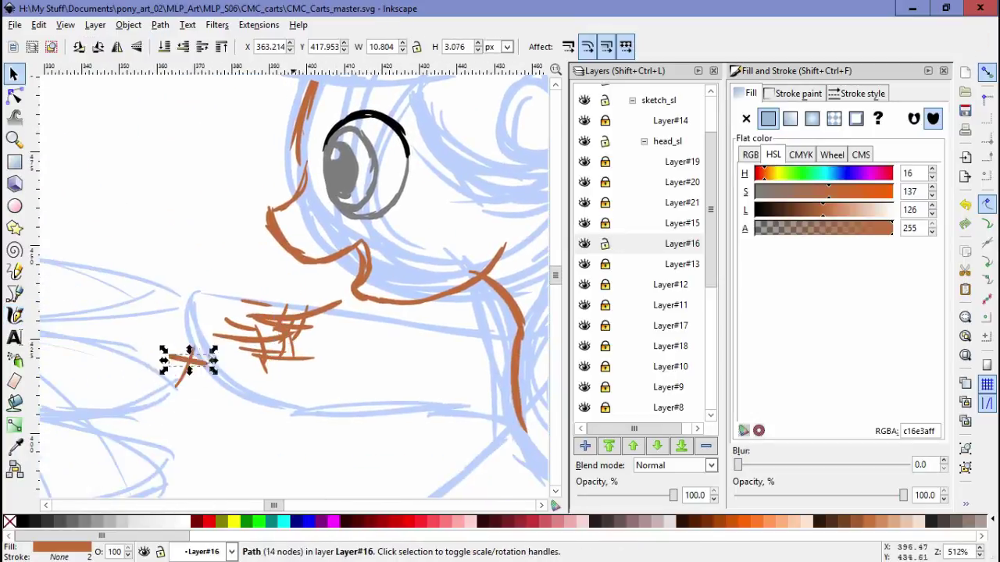
{"action": "left_click_drag", "start_coordinate": [67, 317], "coordinate": [313, 420]}
{"action": "left_click_drag", "start_coordinate": [312, 234], "coordinate": [211, 359]}
- Smooth the brown forehead line down to the muzzle and add black lashes to the eye's rear edge on Layer#19
{"action": "key", "text": "c"}
{"action": "scroll", "coordinate": [293, 281], "scroll_direction": "up", "scroll_amount": 1}
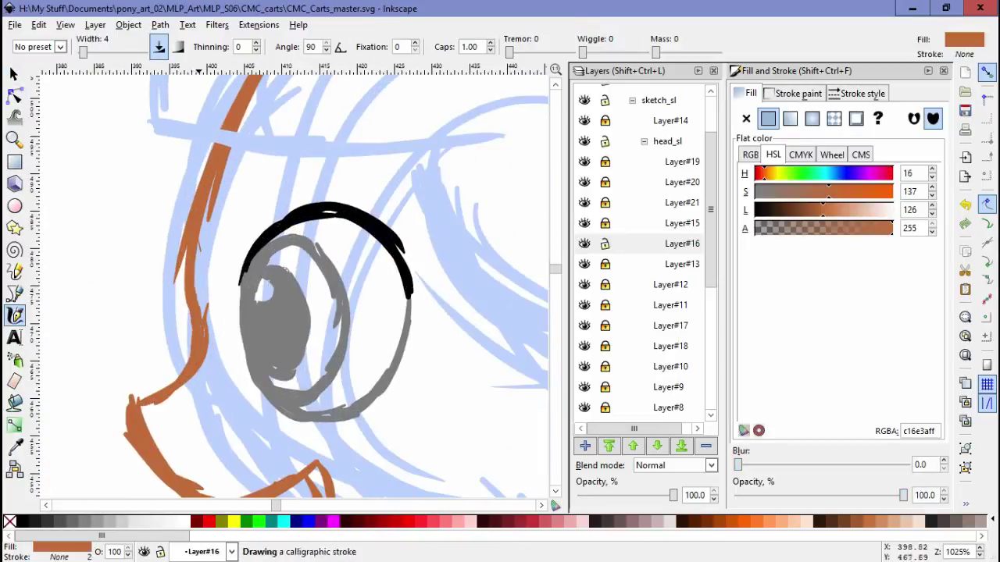
{"action": "scroll", "coordinate": [297, 281], "scroll_direction": "down", "scroll_amount": 1}
{"action": "left_click", "coordinate": [682, 161]}
{"action": "left_click_drag", "start_coordinate": [380, 218], "coordinate": [453, 234]}
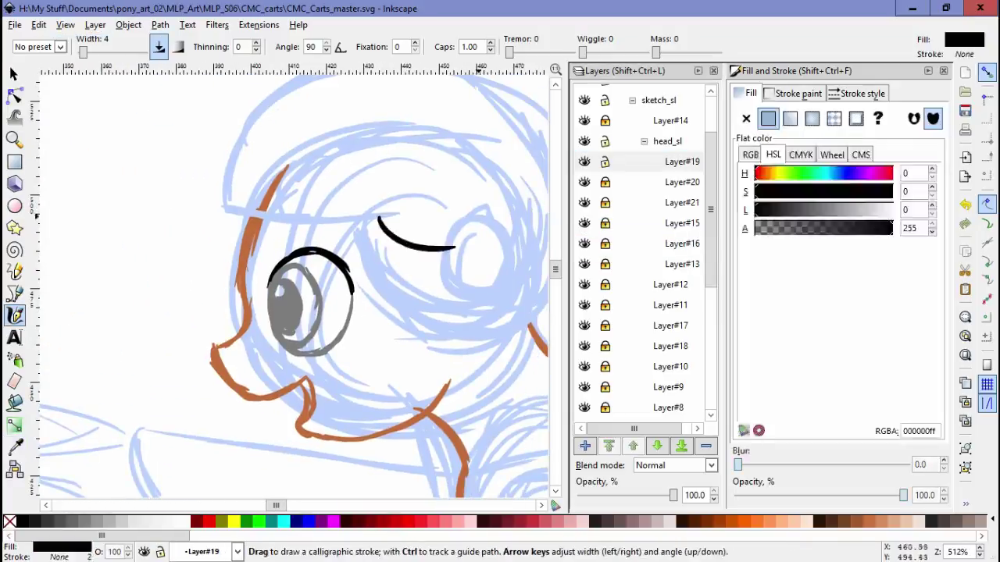
{"action": "scroll", "coordinate": [421, 234], "scroll_direction": "up", "scroll_amount": 1}
{"action": "left_click_drag", "start_coordinate": [322, 248], "coordinate": [374, 217]}
{"action": "scroll", "coordinate": [352, 234], "scroll_direction": "down", "scroll_amount": 9}
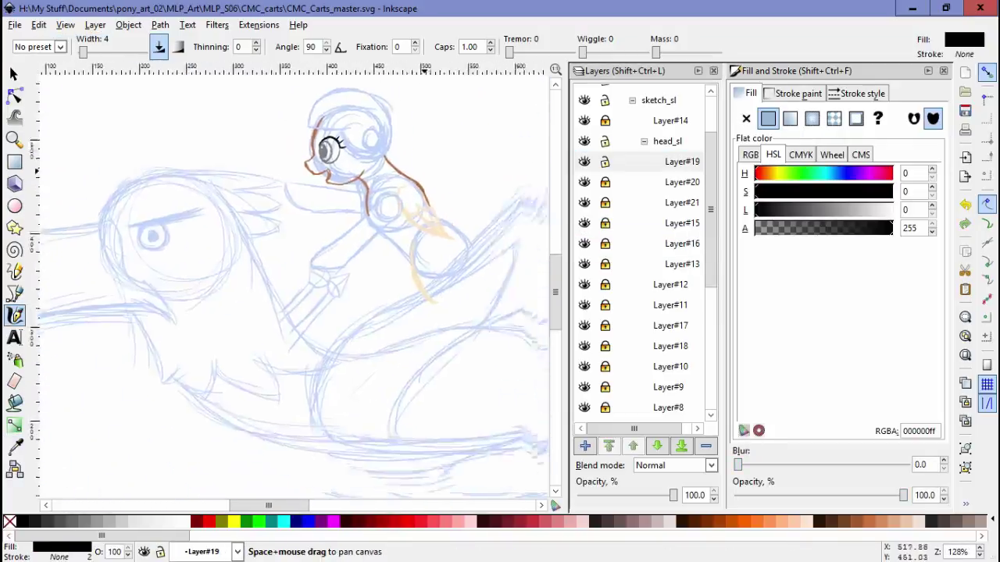
- Sample the dark magenta palette swatch (983168) as the fill and add a sublayer above Layer#19
{"action": "key", "text": "d"}
{"action": "left_click", "coordinate": [364, 244]}
{"action": "key", "text": "ctrl+shift+n"}
{"action": "key", "text": "Return"}
{"action": "key", "text": "c"}
{"action": "scroll", "coordinate": [296, 281], "scroll_direction": "up", "scroll_amount": 6}
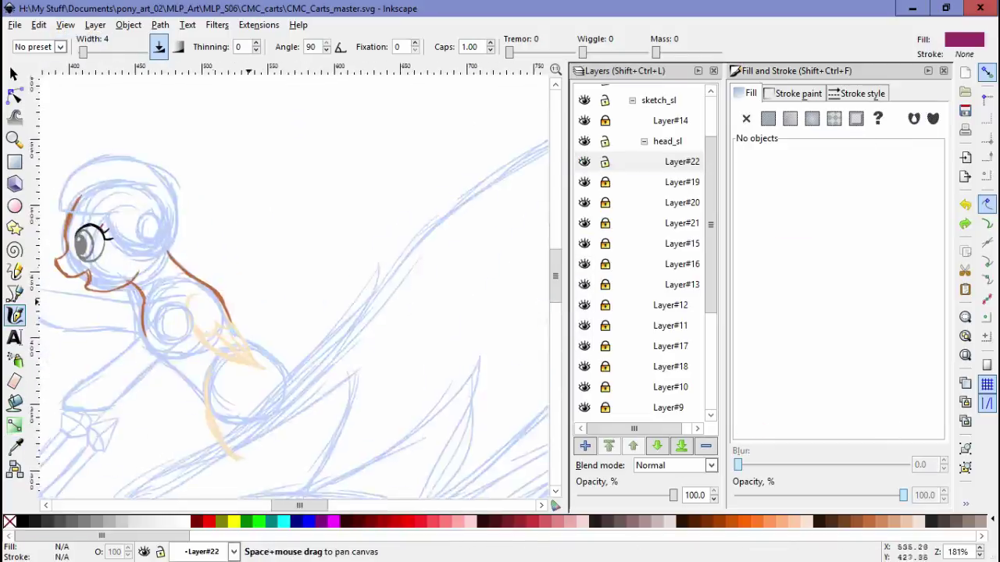
- Draw small magenta hair tufts at the rider's nape and in front of the forehead on Layer#22
{"action": "left_click_drag", "start_coordinate": [345, 311], "coordinate": [389, 305]}
{"action": "scroll", "coordinate": [292, 281], "scroll_direction": "up", "scroll_amount": 2}
{"action": "scroll", "coordinate": [292, 281], "scroll_direction": "left", "scroll_amount": 6}
{"action": "left_click_drag", "start_coordinate": [547, 273], "coordinate": [188, 114]}
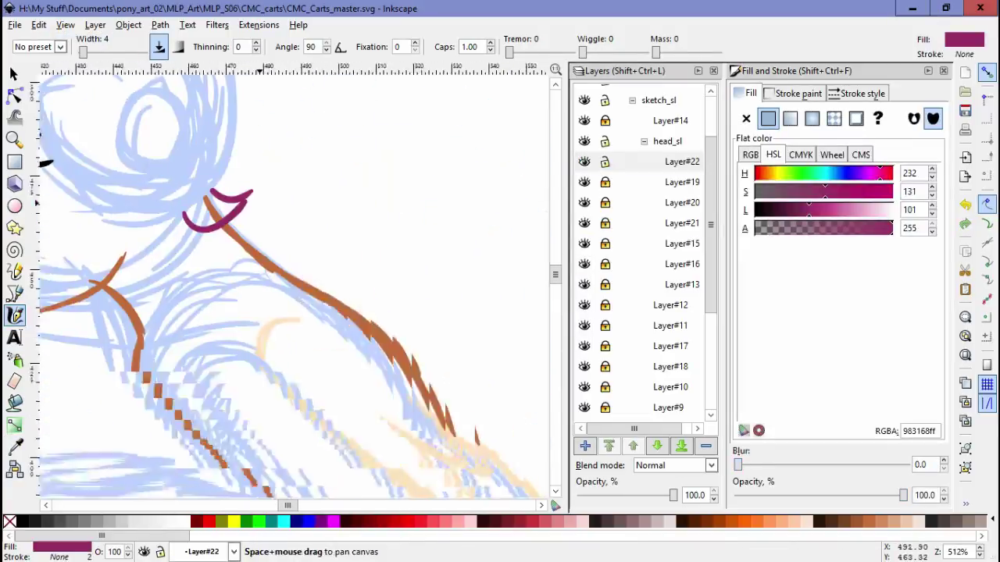
- Sketch the rider's flowing tail in magenta strokes behind the hips on Layer#22
{"action": "scroll", "coordinate": [187, 114], "scroll_direction": "down", "scroll_amount": 2}
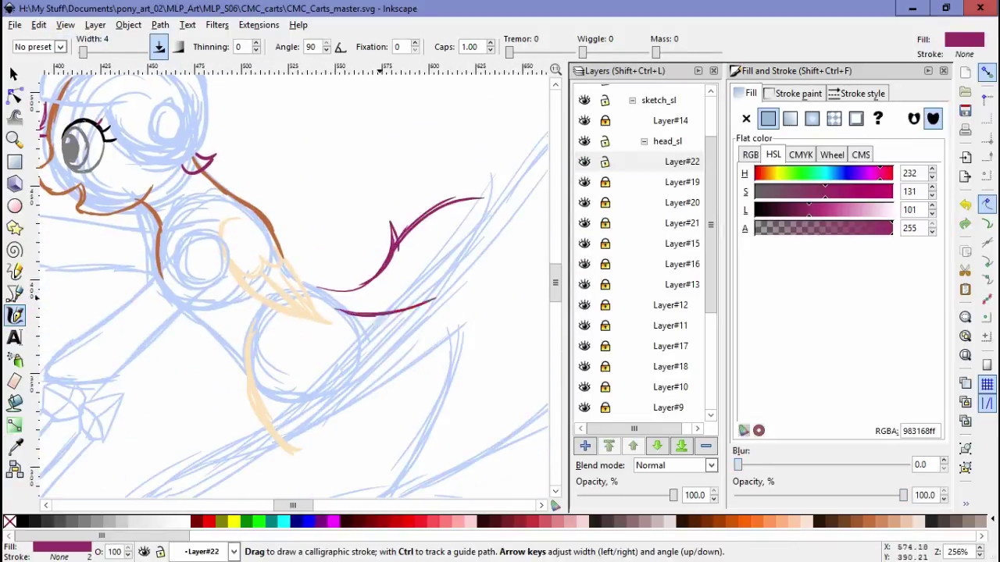
{"action": "scroll", "coordinate": [469, 285], "scroll_direction": "up", "scroll_amount": 2}
{"action": "scroll", "coordinate": [468, 285], "scroll_direction": "left", "scroll_amount": 3}
{"action": "mouse_move", "coordinate": [336, 313]}
{"action": "left_mouse_down"}
{"action": "mouse_move", "coordinate": [469, 285]}
{"action": "mouse_move", "coordinate": [47, 265]}
{"action": "mouse_move", "coordinate": [547, 289]}
{"action": "left_mouse_up"}
- Add a sublayer below head_sl and draw the rider's shoulder curve and upper foreleg line in brown (c16e3a)
{"action": "key", "text": "d"}
{"action": "left_click", "coordinate": [397, 378]}
{"action": "left_click", "coordinate": [15, 315]}
{"action": "scroll", "coordinate": [234, 234], "scroll_direction": "up", "scroll_amount": 1}
{"action": "left_click_drag", "start_coordinate": [235, 156], "coordinate": [258, 214]}
{"action": "left_click_drag", "start_coordinate": [399, 217], "coordinate": [312, 309]}
{"action": "key", "text": "ctrl+z"}
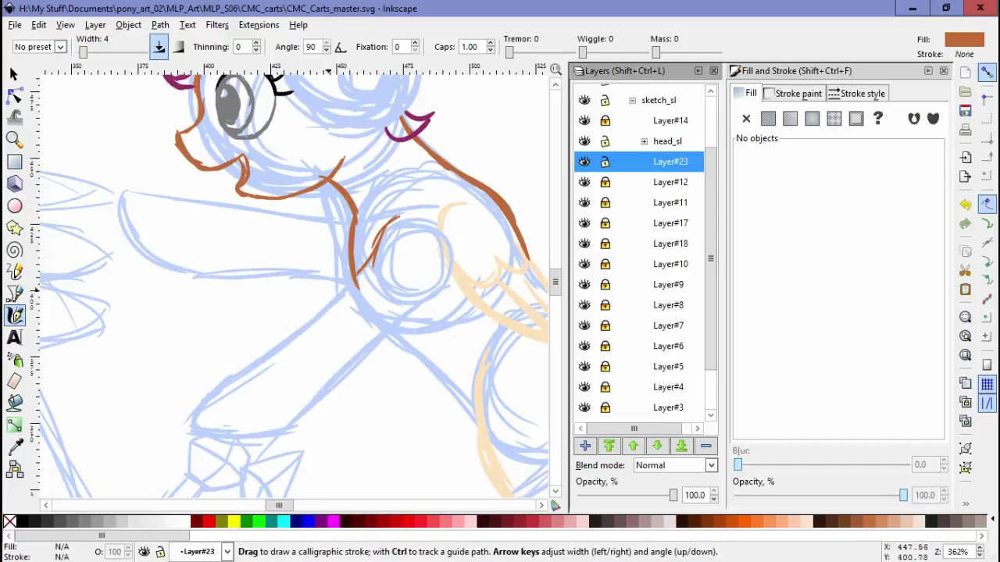
{"action": "left_click_drag", "start_coordinate": [413, 227], "coordinate": [295, 336]}
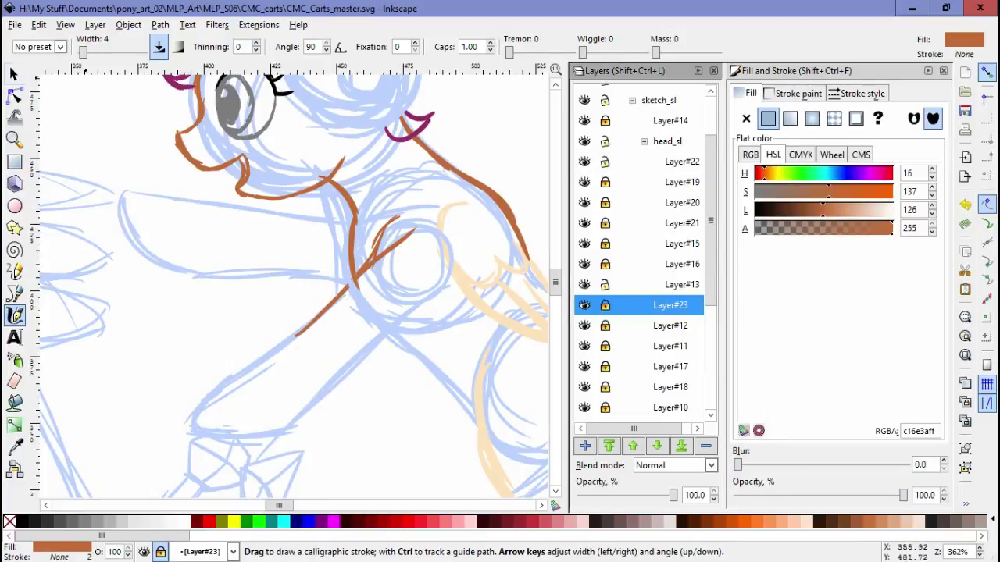
- Unlock Layer#23 and continue the brown foreleg outline down to the hoof and along its underside
{"action": "key", "text": "s"}
{"action": "left_click", "coordinate": [250, 312]}
{"action": "key", "text": "Escape"}
{"action": "left_click", "coordinate": [670, 304]}
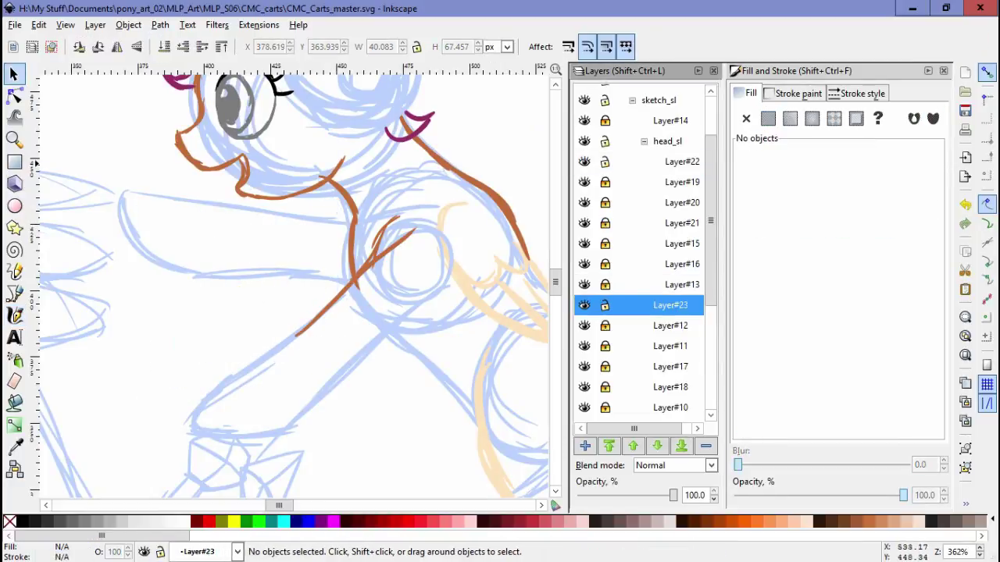
{"action": "key", "text": "c"}
{"action": "scroll", "coordinate": [418, 300], "scroll_direction": "up", "scroll_amount": 2}
{"action": "left_click_drag", "start_coordinate": [414, 301], "coordinate": [207, 344]}
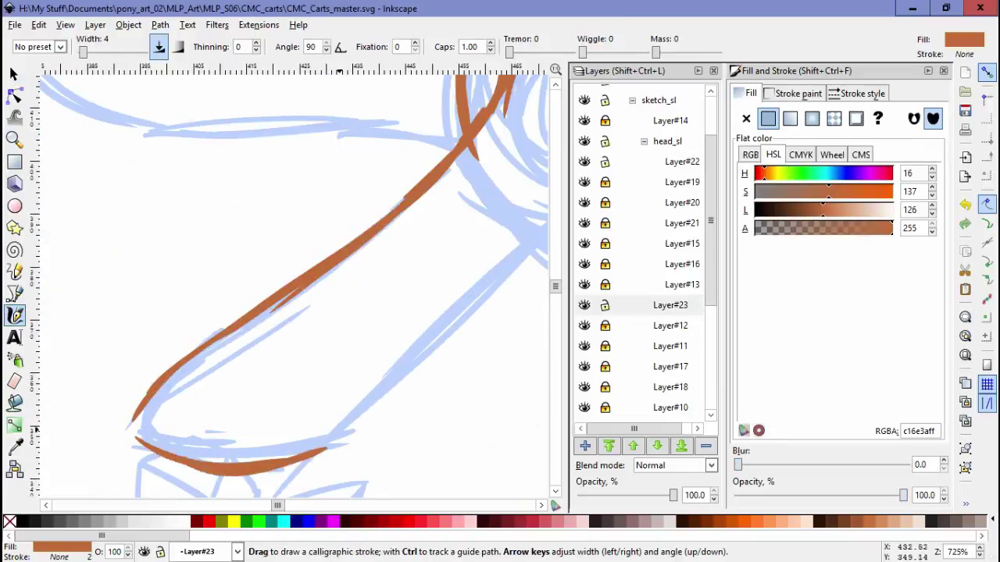
- Outline the rider's wing, belly and hind leg in brown calligraphic strokes on Layer#23
{"action": "scroll", "coordinate": [292, 281], "scroll_direction": "down", "scroll_amount": 1}
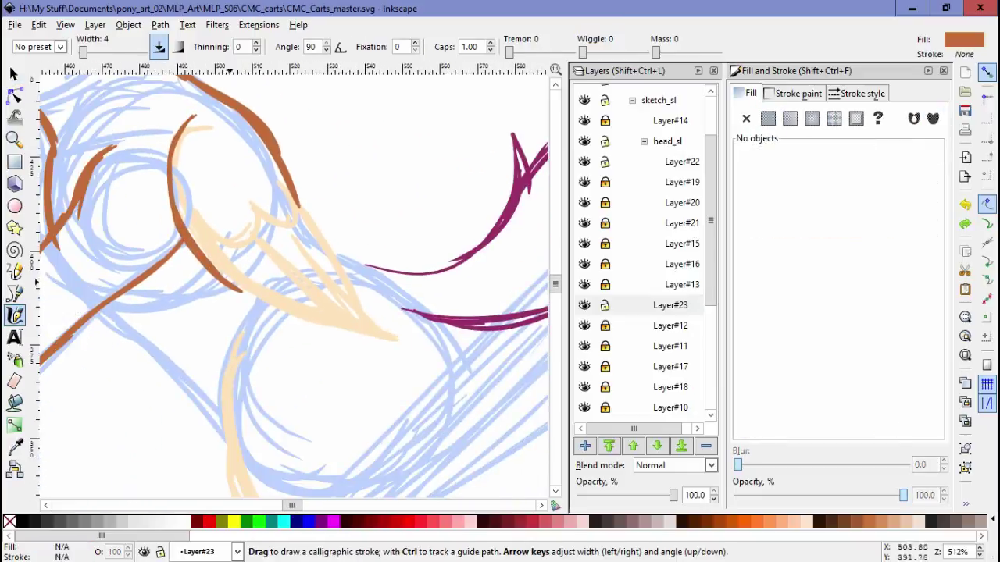
{"action": "mouse_move", "coordinate": [257, 238]}
{"action": "left_mouse_down"}
{"action": "mouse_move", "coordinate": [361, 315]}
{"action": "mouse_move", "coordinate": [298, 268]}
{"action": "mouse_move", "coordinate": [332, 168]}
{"action": "mouse_move", "coordinate": [394, 160]}
{"action": "left_mouse_up"}
{"action": "mouse_move", "coordinate": [258, 234]}
{"action": "left_mouse_down"}
{"action": "mouse_move", "coordinate": [234, 426]}
{"action": "mouse_move", "coordinate": [258, 515]}
{"action": "left_mouse_up"}
{"action": "left_click_drag", "start_coordinate": [152, 269], "coordinate": [263, 384]}
{"action": "scroll", "coordinate": [292, 281], "scroll_direction": "down", "scroll_amount": 5}
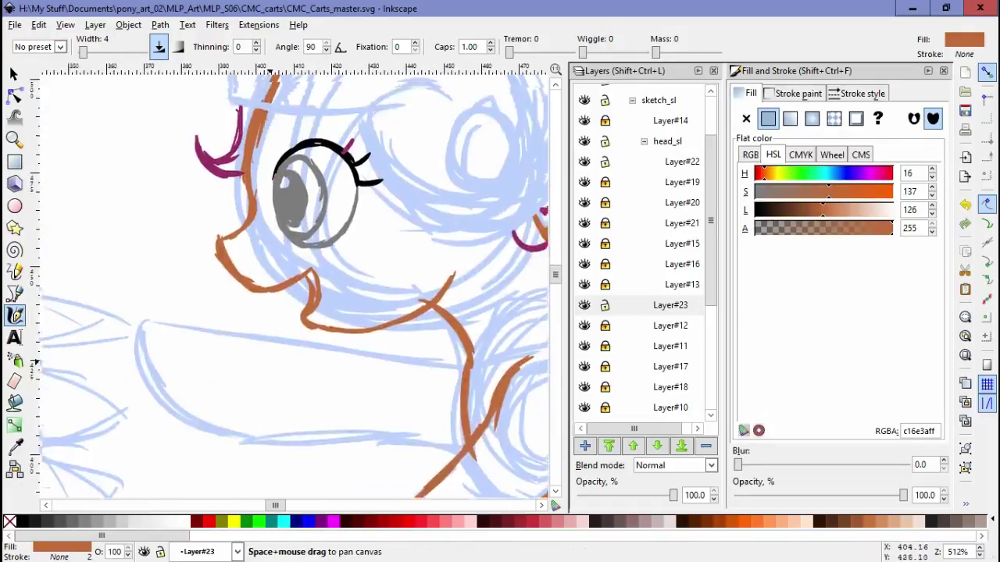
{"action": "mouse_move", "coordinate": [293, 281]}
{"action": "left_mouse_down"}
{"action": "mouse_move", "coordinate": [109, 348]}
{"action": "mouse_move", "coordinate": [188, 378]}
{"action": "left_mouse_up"}
- Add a sublayer above Layer#14 and outline the helmet and its round ear piece in dark purple (30275e)
{"action": "key", "text": "d"}
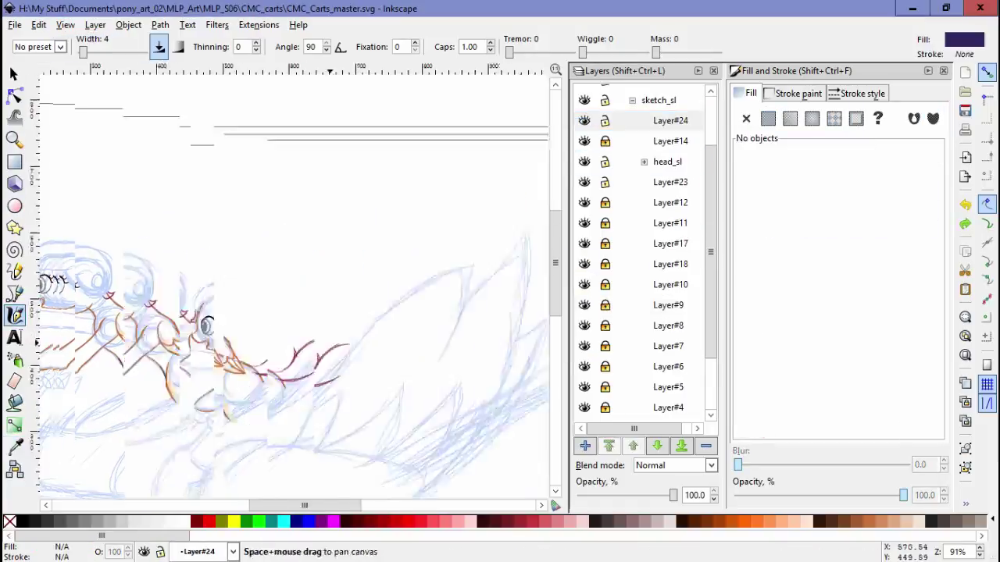
{"action": "mouse_move", "coordinate": [170, 367]}
{"action": "left_mouse_down"}
{"action": "mouse_move", "coordinate": [508, 360]}
{"action": "mouse_move", "coordinate": [395, 344]}
{"action": "left_mouse_up"}
{"action": "scroll", "coordinate": [395, 343], "scroll_direction": "down", "scroll_amount": 5}
{"action": "left_click_drag", "start_coordinate": [404, 183], "coordinate": [296, 330]}
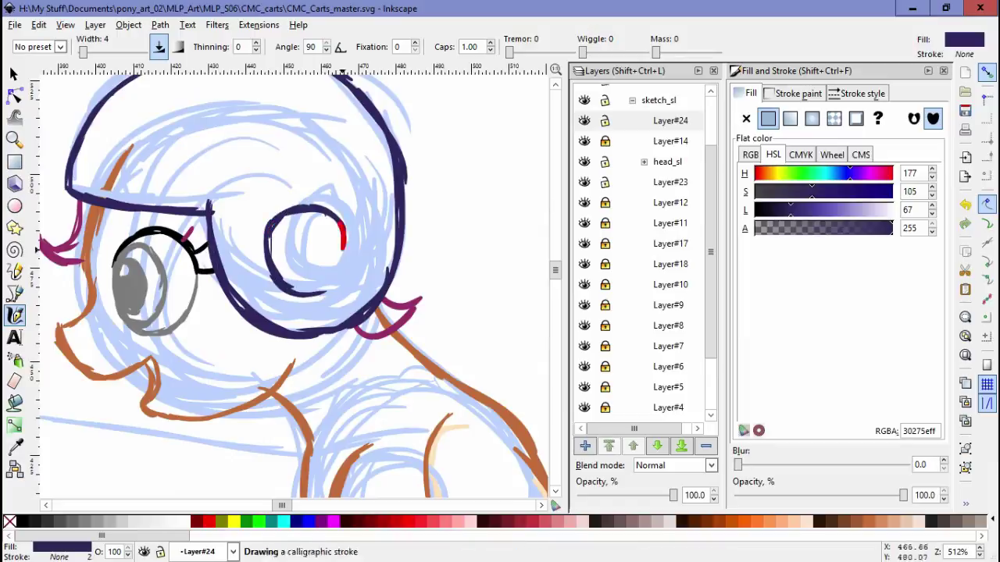
- Add a sublayer at the bottom of sketch_sl and sample the light sketch blue as the fill
{"action": "scroll", "coordinate": [266, 206], "scroll_direction": "down", "scroll_amount": 6}
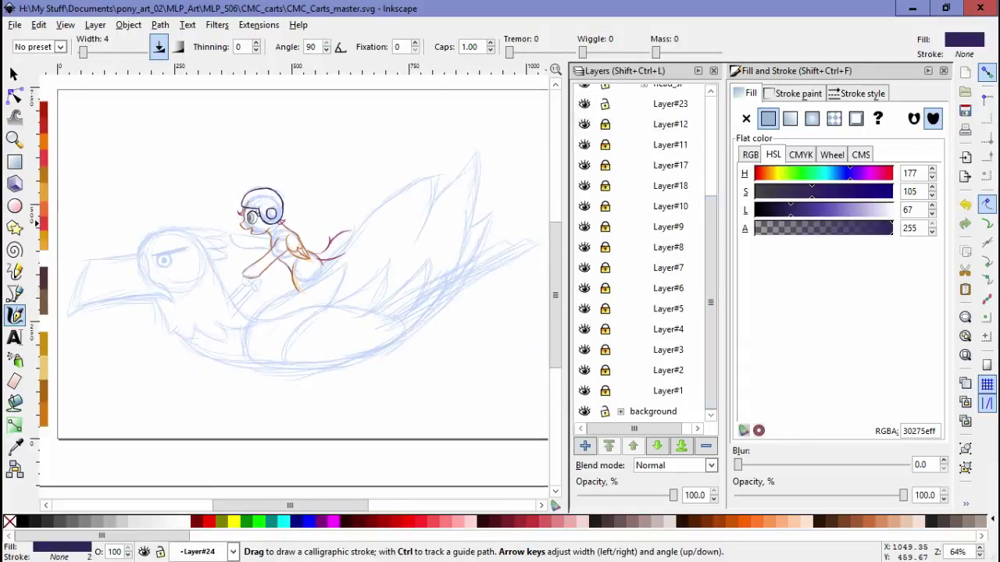
{"action": "key", "text": "shift+ctrl+n"}
{"action": "key", "text": "Return"}
{"action": "key", "text": "d"}
{"action": "scroll", "coordinate": [297, 273], "scroll_direction": "up", "scroll_amount": 6}
{"action": "left_click", "coordinate": [297, 273]}
{"action": "key", "text": "d"}
{"action": "scroll", "coordinate": [297, 274], "scroll_direction": "down", "scroll_amount": 3}
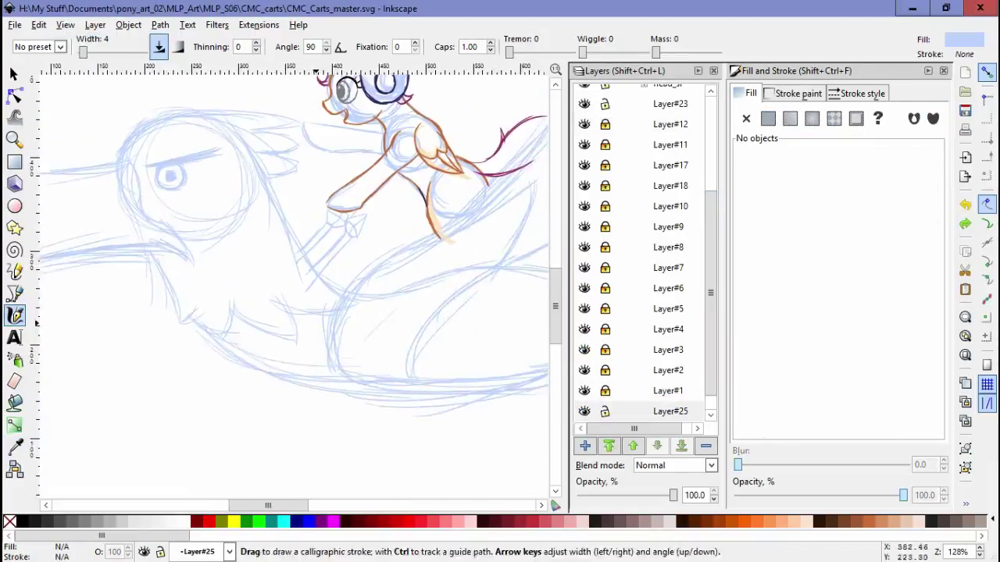
- Sketch a round wheel under the cart's hull on Layer#25 and scallop its inner rim in stronger blue (5a8eff)
{"action": "scroll", "coordinate": [296, 273], "scroll_direction": "up", "scroll_amount": 2}
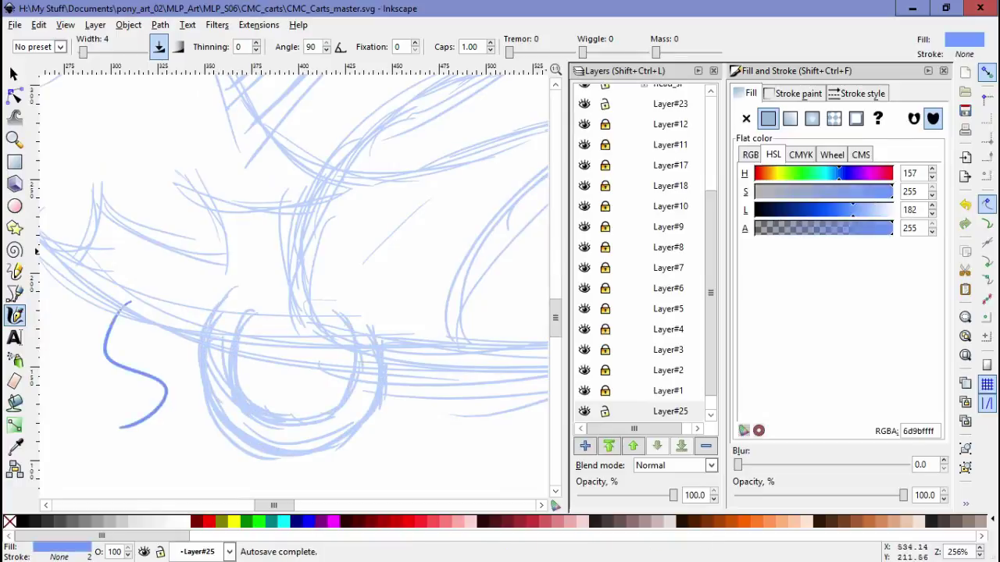
{"action": "key", "text": "ctrl+z"}
{"action": "left_click_drag", "start_coordinate": [262, 406], "coordinate": [244, 372]}
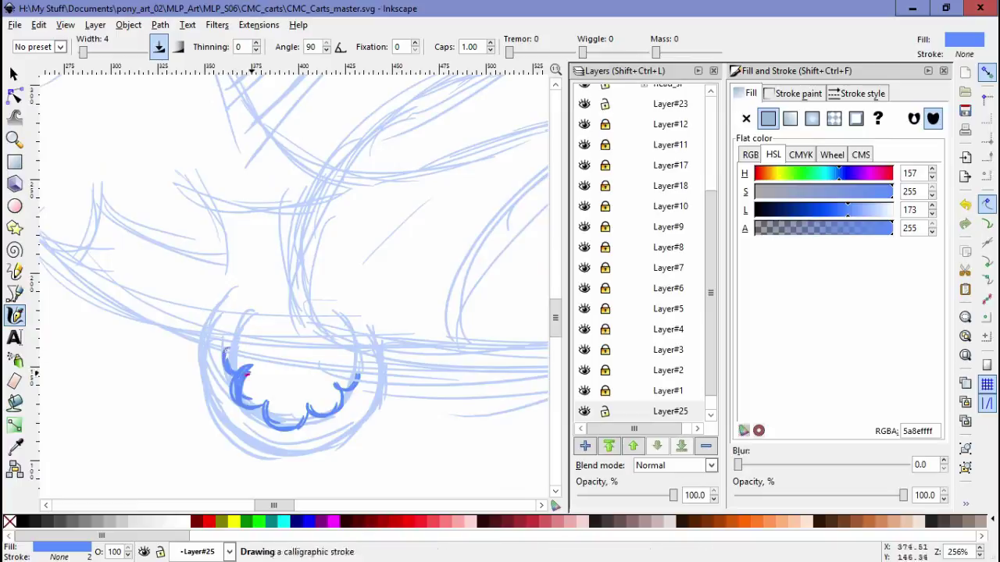
- Reposition the wheel strokes on Layer#25 and place the same wheel sketch beneath the rear of the hull
{"action": "scroll", "coordinate": [246, 374], "scroll_direction": "down", "scroll_amount": 3}
{"action": "key", "text": "d"}
{"action": "key", "text": "d"}
{"action": "scroll", "coordinate": [246, 352], "scroll_direction": "down", "scroll_amount": 4}
{"action": "key", "text": "s"}
{"action": "left_click_drag", "start_coordinate": [174, 304], "coordinate": [214, 328]}
{"action": "left_click_drag", "start_coordinate": [260, 363], "coordinate": [252, 356]}
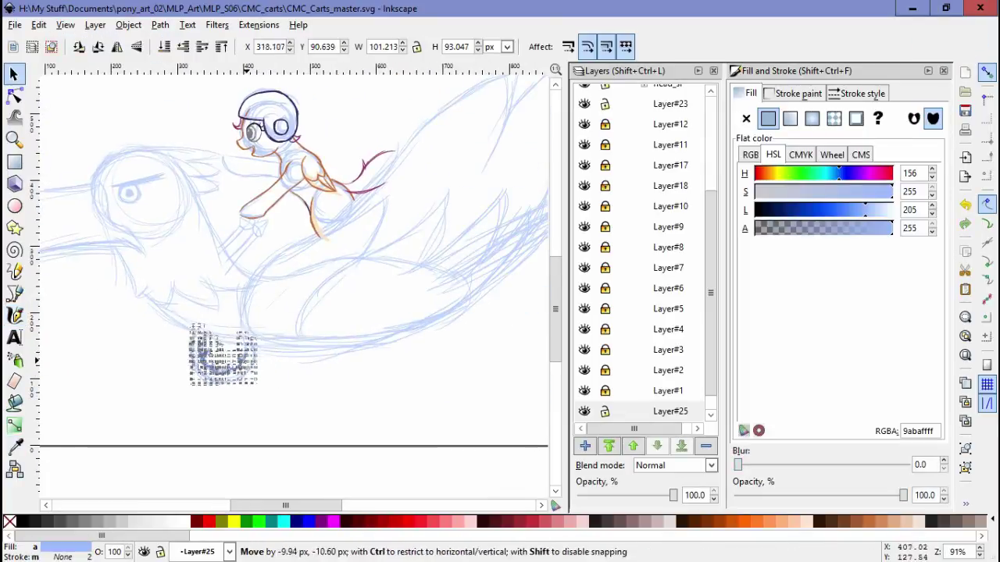
{"action": "left_click_drag", "start_coordinate": [434, 355], "coordinate": [441, 356]}
- Strengthen the rear wheel's outer rim in light blue (bbd1ff) and sample the stronger blue as the fill
{"action": "key", "text": "Escape"}
{"action": "scroll", "coordinate": [433, 359], "scroll_direction": "up", "scroll_amount": 3}
{"action": "key", "text": "c"}
{"action": "key", "text": "d"}
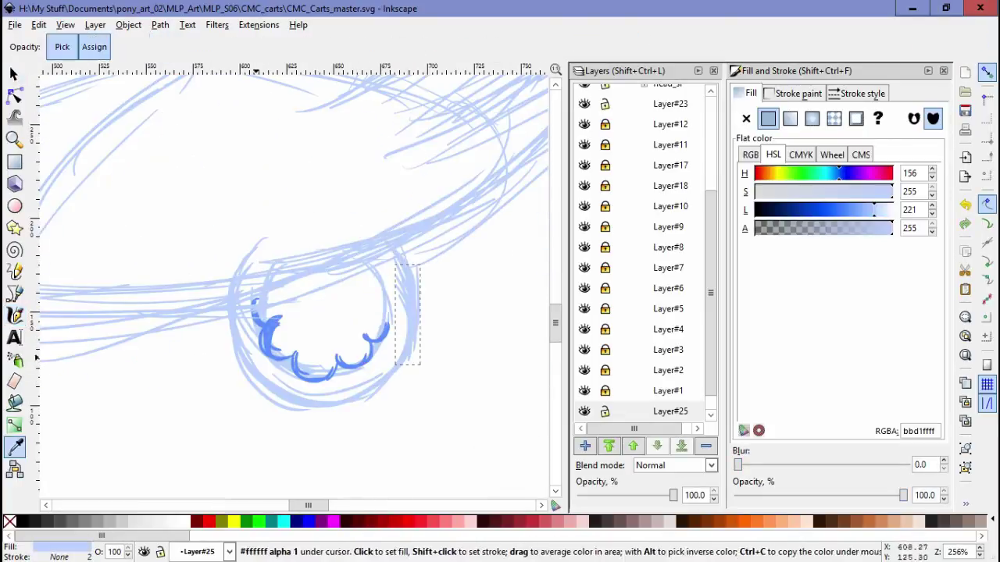
{"action": "key", "text": "d"}
- Hide the Scoot group, show Applebloom with its colors_p_ab palette, and add a sublayer inside sketch_ab
{"action": "scroll", "coordinate": [343, 440], "scroll_direction": "down", "scroll_amount": 5}
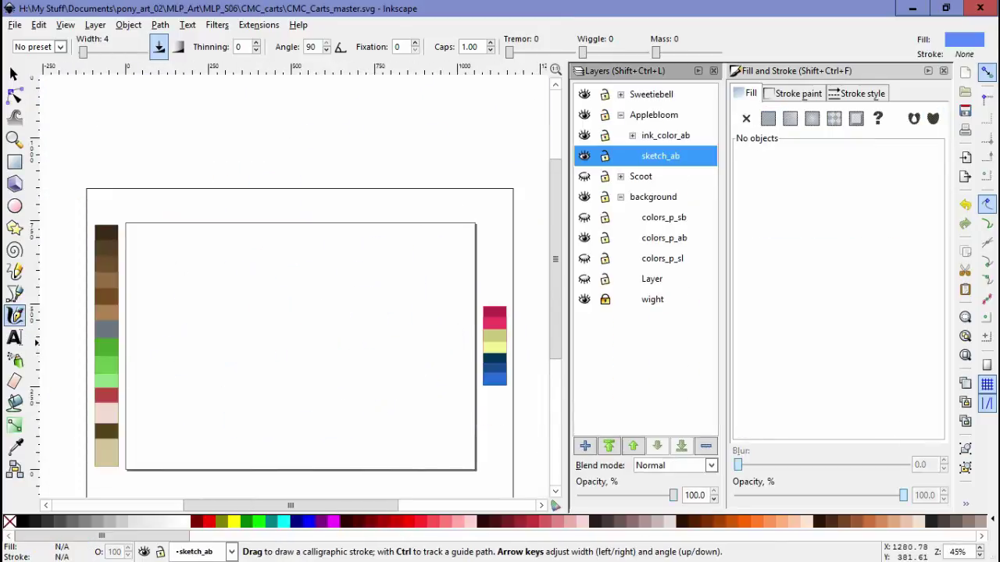
{"action": "key", "text": "ctrl+shift+n"}
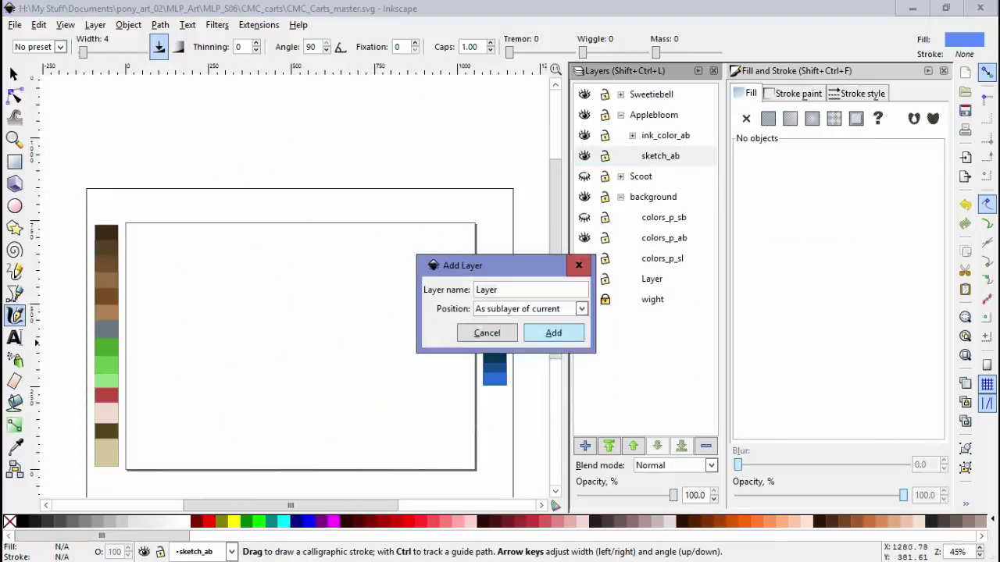
{"action": "key", "text": "Return"}
- Sketch a long, low cart body with an arched top in blue strokes on Layer#26 and delete a surplus stroke
{"action": "mouse_move", "coordinate": [335, 324]}
{"action": "left_mouse_down"}
{"action": "mouse_move", "coordinate": [400, 280]}
{"action": "mouse_move", "coordinate": [318, 272]}
{"action": "left_mouse_up"}
{"action": "left_click_drag", "start_coordinate": [164, 304], "coordinate": [283, 275]}
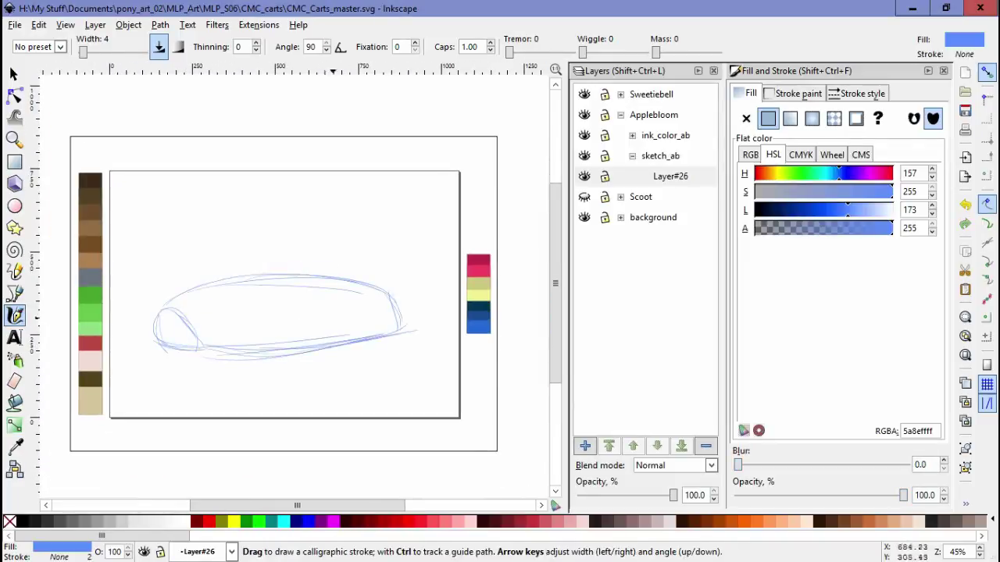
{"action": "scroll", "coordinate": [343, 328], "scroll_direction": "up", "scroll_amount": 3}
{"action": "left_click_drag", "start_coordinate": [101, 437], "coordinate": [434, 426]}
{"action": "key", "text": "s"}
{"action": "left_click", "coordinate": [297, 305]}
{"action": "key", "text": "Delete"}
{"action": "key", "text": "c"}
- Draw the cart's rounded triangular front end with a smaller inner outline on Layer#26 and delete a stray stroke
{"action": "scroll", "coordinate": [312, 273], "scroll_direction": "down", "scroll_amount": 2}
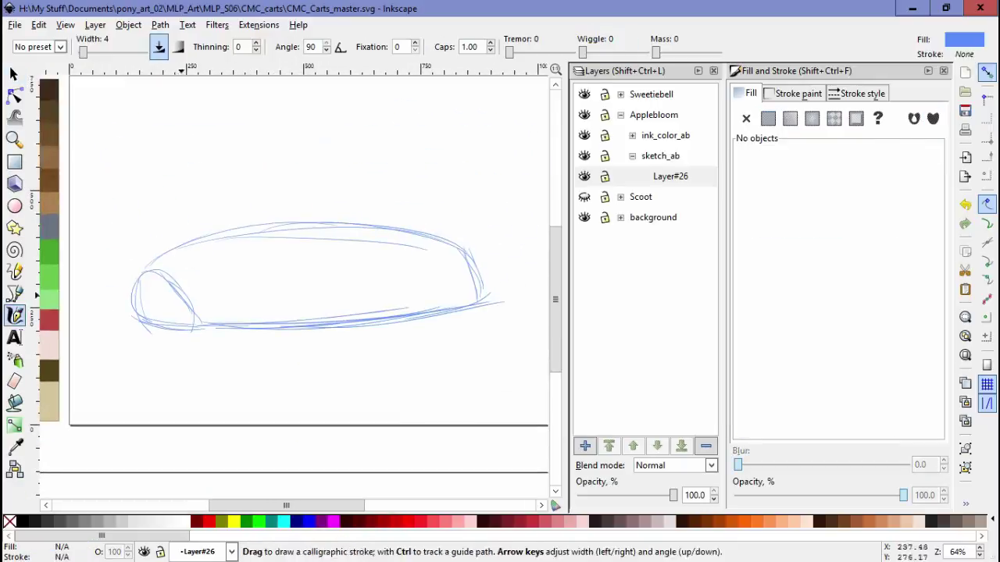
{"action": "scroll", "coordinate": [137, 300], "scroll_direction": "up", "scroll_amount": 4}
{"action": "left_click_drag", "start_coordinate": [168, 223], "coordinate": [328, 375]}
{"action": "left_click_drag", "start_coordinate": [148, 375], "coordinate": [413, 412]}
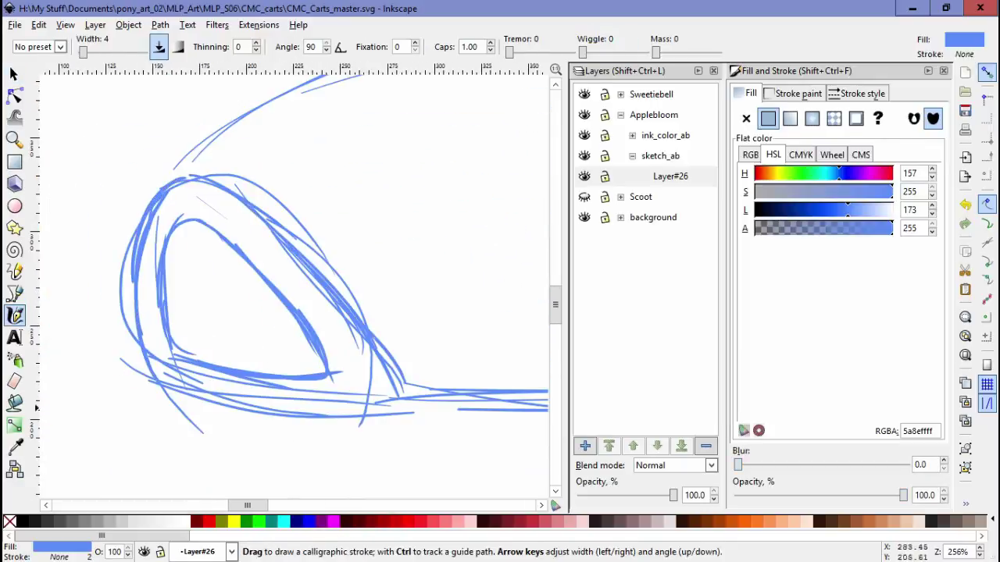
{"action": "left_click_drag", "start_coordinate": [234, 320], "coordinate": [184, 282]}
{"action": "scroll", "coordinate": [31, 261], "scroll_direction": "down", "scroll_amount": 4}
{"action": "key", "text": "s"}
{"action": "left_click", "coordinate": [117, 290]}
{"action": "key", "text": "Delete"}
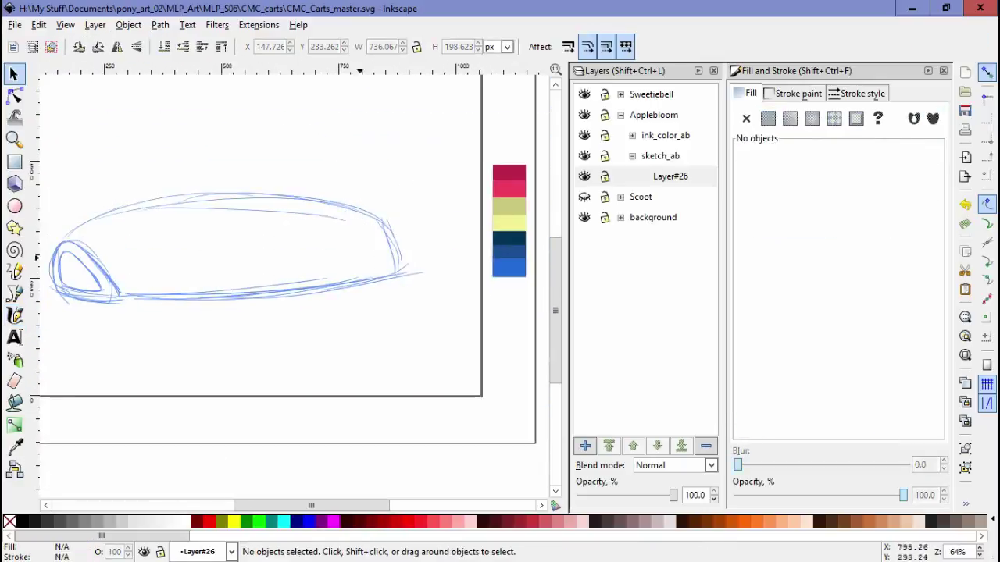
- Slope the arched roofline strokes down toward the cart's rear and sketch a narrow cockpit opening along the top
{"action": "key", "text": "Tab"}
{"action": "key", "text": "Escape"}
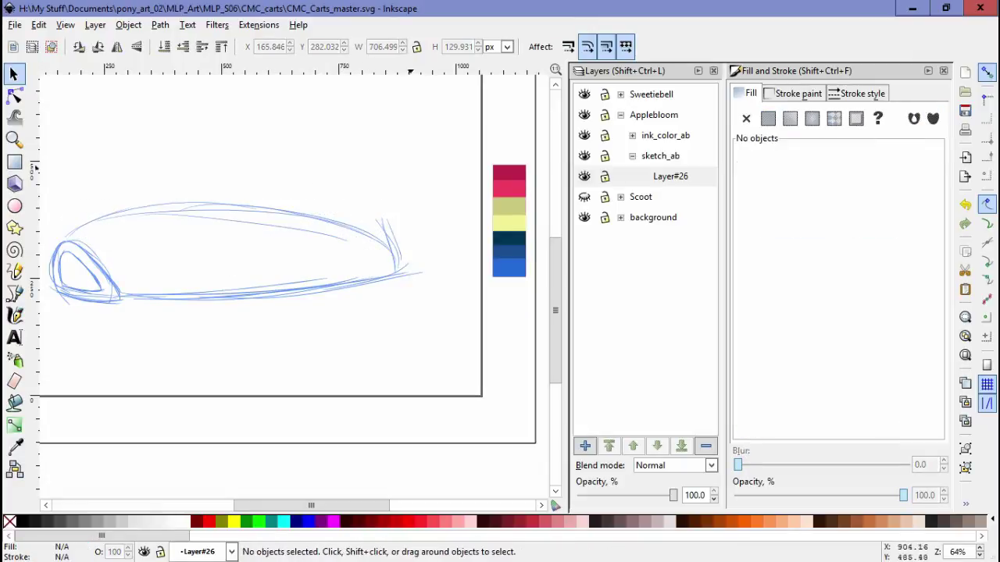
{"action": "key", "text": "c"}
{"action": "scroll", "coordinate": [36, 227], "scroll_direction": "up", "scroll_amount": 2}
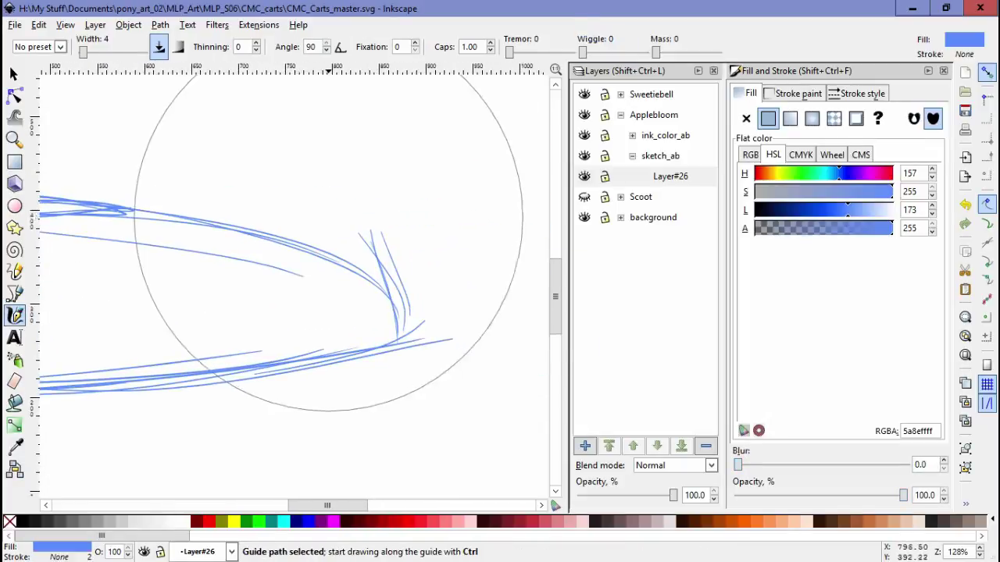
- Add a sublayer in sketch_ab and sketch a low wheel arch on the lower body plus a curved front fender line
{"action": "key", "text": "ctrl+shift+n"}
{"action": "key", "text": "Return"}
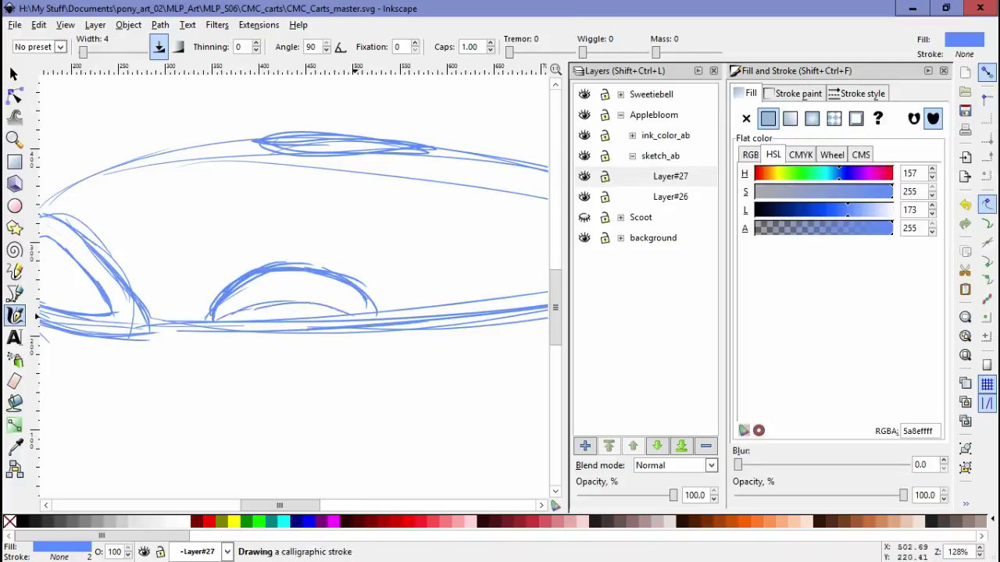
{"action": "left_click_drag", "start_coordinate": [36, 314], "coordinate": [99, 385]}
{"action": "left_click_drag", "start_coordinate": [312, 313], "coordinate": [211, 312]}
{"action": "left_click_drag", "start_coordinate": [275, 228], "coordinate": [357, 219]}
- Sketch curved double bands down the body at both ends of the cockpit and a wheel arch at the rear
{"action": "key", "text": "Escape"}
{"action": "key", "text": "c"}
{"action": "left_click_drag", "start_coordinate": [258, 207], "coordinate": [350, 334]}
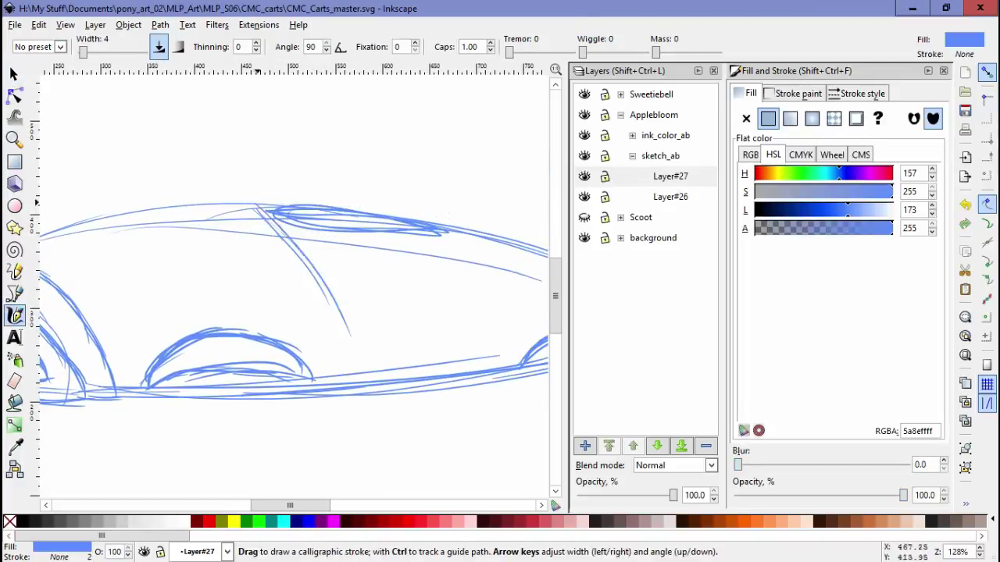
{"action": "left_click_drag", "start_coordinate": [303, 274], "coordinate": [139, 223]}
{"action": "left_click_drag", "start_coordinate": [350, 304], "coordinate": [328, 187]}
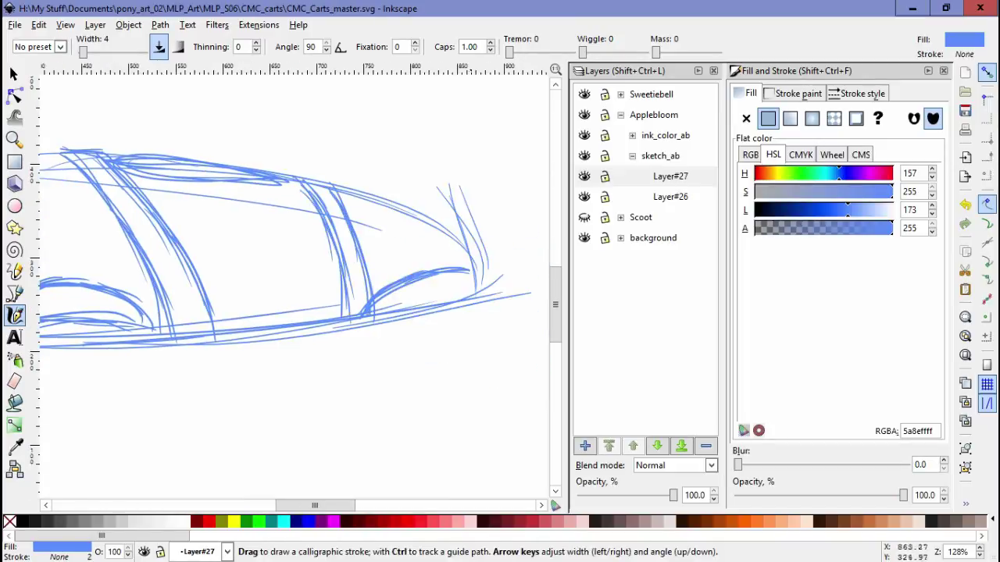
- Delete the front band's strokes together with the overlapping strokes of the front wheel arch
{"action": "scroll", "coordinate": [312, 234], "scroll_direction": "down", "scroll_amount": 2}
{"action": "scroll", "coordinate": [317, 234], "scroll_direction": "up", "scroll_amount": 1}
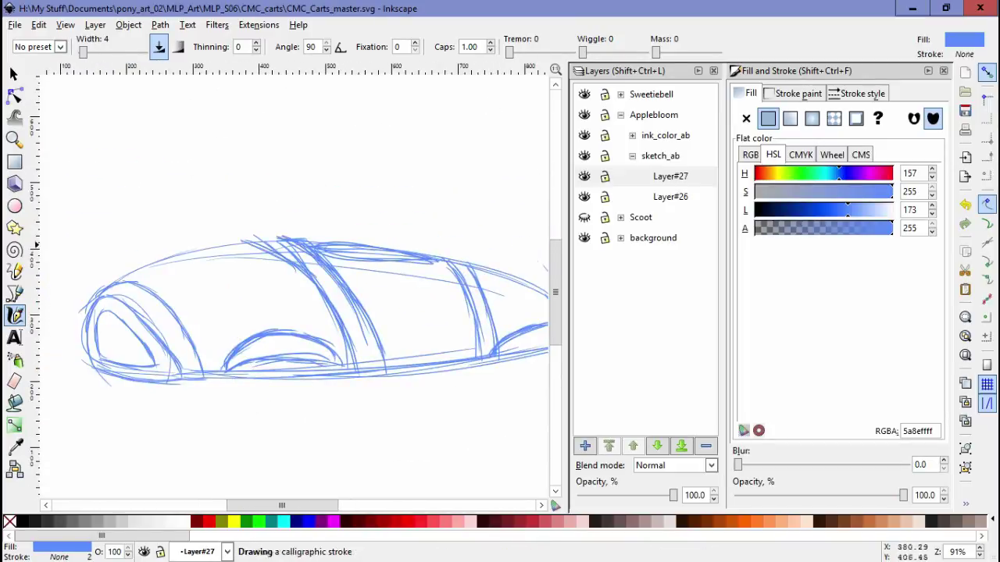
{"action": "key", "text": "Escape"}
{"action": "key", "text": "s"}
{"action": "mouse_move", "coordinate": [245, 212]}
{"action": "left_mouse_down"}
{"action": "mouse_move", "coordinate": [375, 330]}
{"action": "mouse_move", "coordinate": [394, 383]}
{"action": "left_mouse_up"}
{"action": "key", "text": "Delete"}
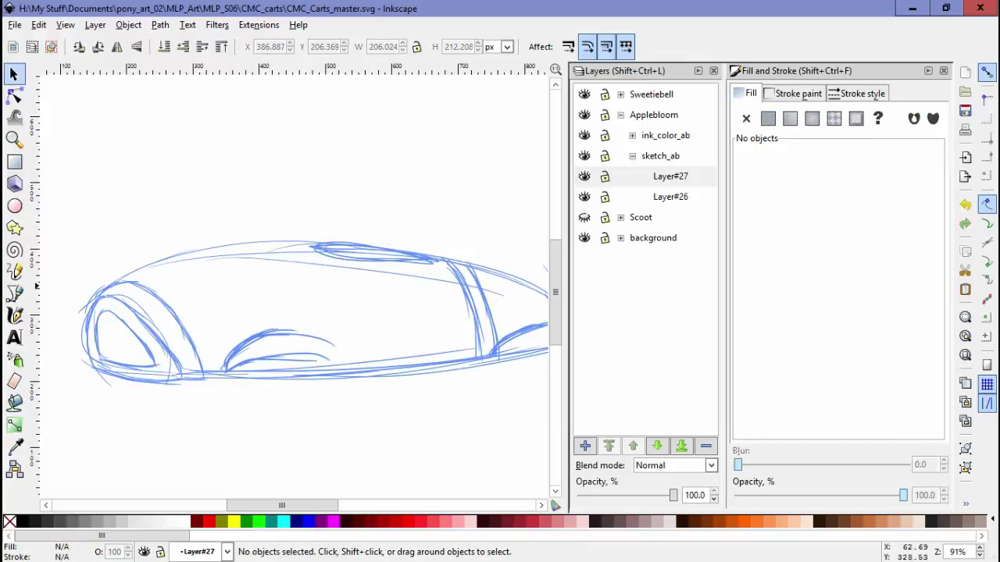
- Redraw the front band and the wheel arch's rear edge, and add curved strokes closing the cart's tail end
{"action": "key", "text": "c"}
{"action": "scroll", "coordinate": [339, 303], "scroll_direction": "up", "scroll_amount": 1}
{"action": "left_click_drag", "start_coordinate": [406, 311], "coordinate": [360, 412]}
{"action": "scroll", "coordinate": [312, 313], "scroll_direction": "right", "scroll_amount": 3}
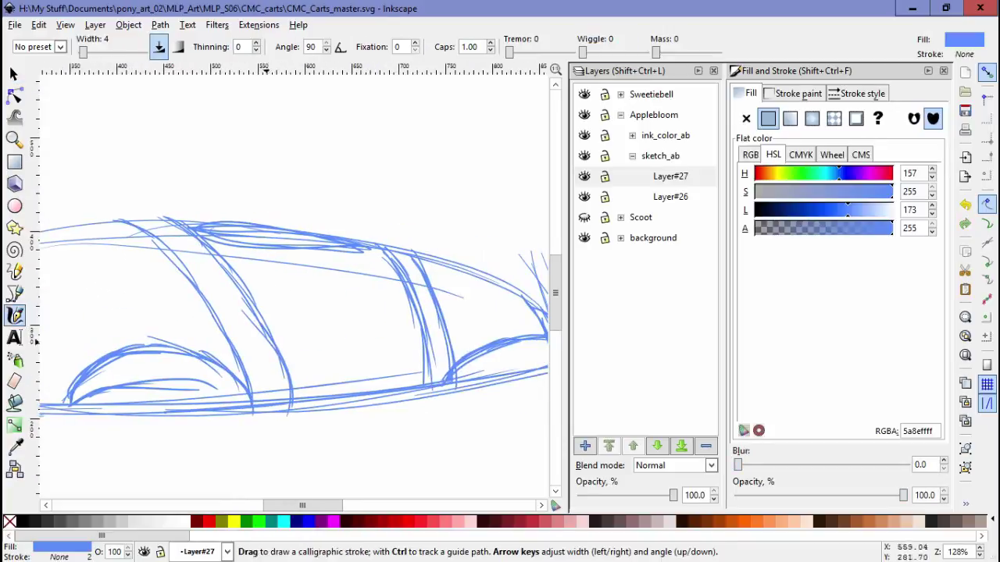
{"action": "left_click_drag", "start_coordinate": [306, 331], "coordinate": [270, 408]}
{"action": "scroll", "coordinate": [313, 312], "scroll_direction": "right", "scroll_amount": 3}
{"action": "scroll", "coordinate": [312, 312], "scroll_direction": "right", "scroll_amount": 2}
{"action": "mouse_move", "coordinate": [326, 239]}
{"action": "left_mouse_down"}
{"action": "mouse_move", "coordinate": [270, 353]}
{"action": "mouse_move", "coordinate": [356, 359]}
{"action": "left_mouse_up"}
- On a new sublayer, sketch a leaf-shaped fin above the tail and place a smaller copy behind the cockpit
{"action": "key", "text": "shift+ctrl+n"}
{"action": "key", "text": "Return"}
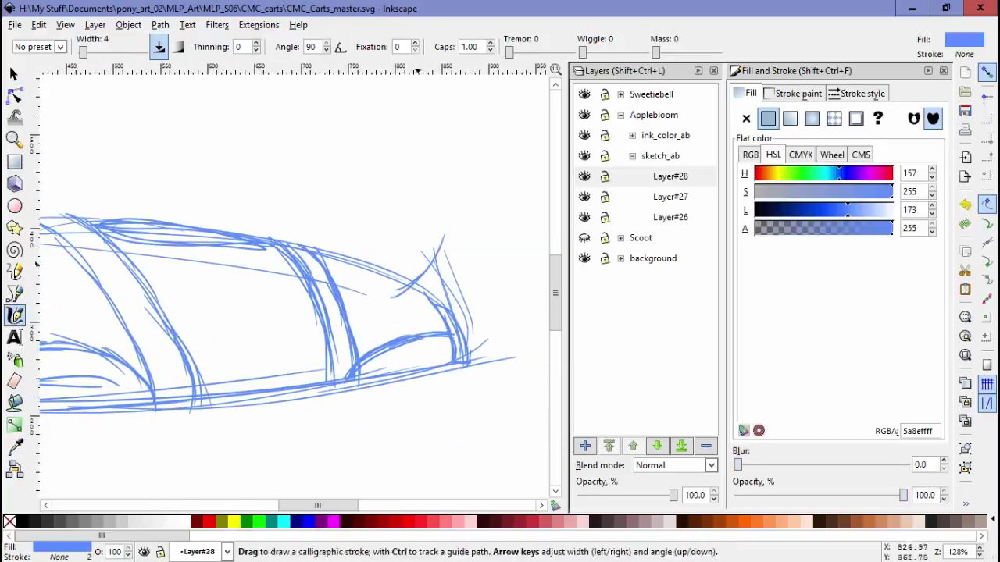
{"action": "key", "text": "ctrl+z"}
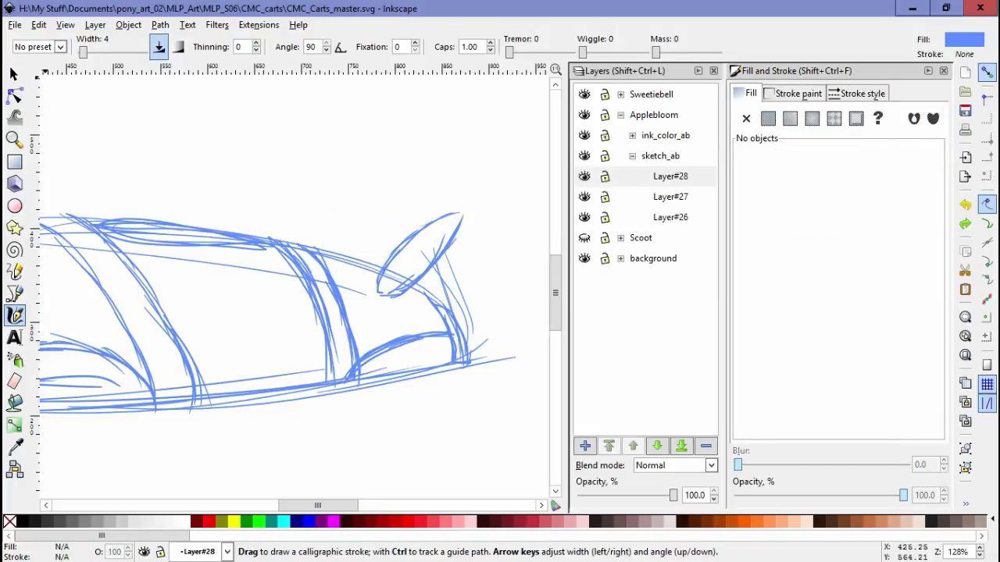
{"action": "key", "text": "s"}
{"action": "left_click", "coordinate": [428, 262]}
{"action": "key", "text": "ctrl+a"}
- On another new sublayer, sketch a horizontal spoiler wing joining the two fins and shift the spoiler slightly upward
{"action": "key", "text": "shift+ctrl+n"}
{"action": "key", "text": "Return"}
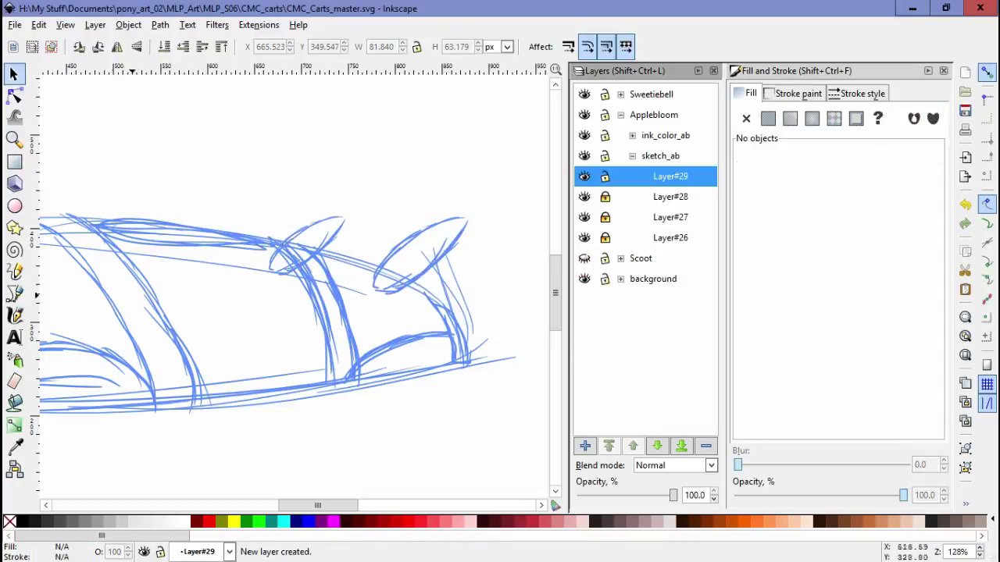
{"action": "key", "text": "c"}
{"action": "key", "text": "s"}
{"action": "key", "text": "Escape"}
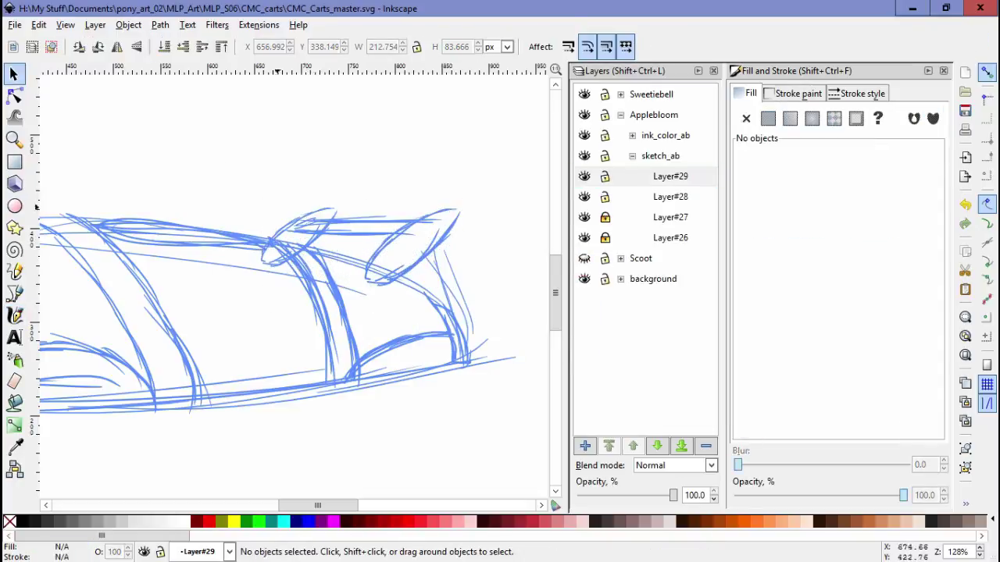
{"action": "left_click", "coordinate": [367, 227]}
{"action": "left_click_drag", "start_coordinate": [364, 223], "coordinate": [363, 217]}
{"action": "key", "text": "Escape"}
{"action": "key", "text": "5"}
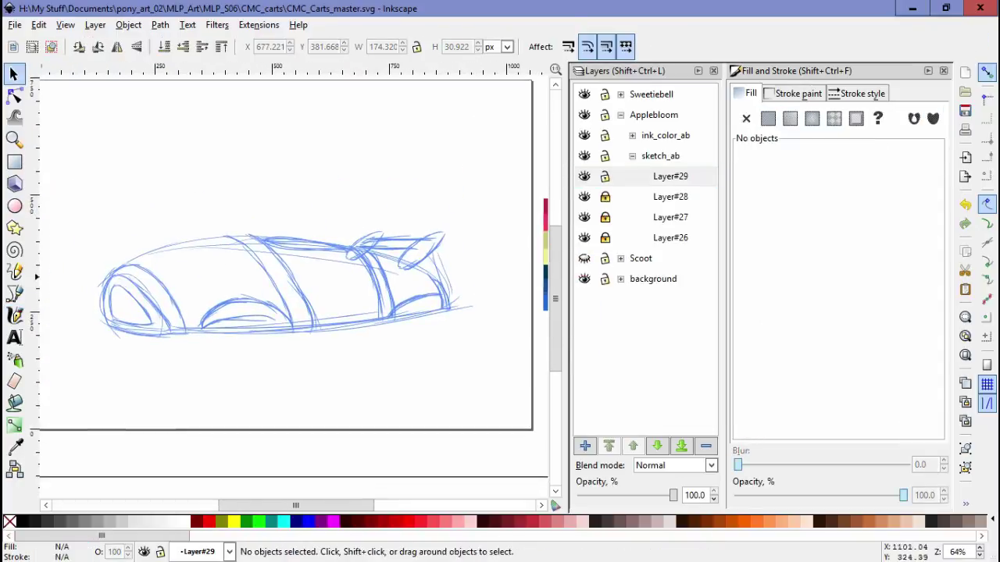
- On a new sublayer, sketch a large round wheel over the front wheel arch
{"action": "key", "text": "shift+ctrl+n"}
{"action": "key", "text": "Return"}
{"action": "key", "text": "c"}
{"action": "key", "text": "grave"}
{"action": "left_click_drag", "start_coordinate": [296, 399], "coordinate": [189, 264]}
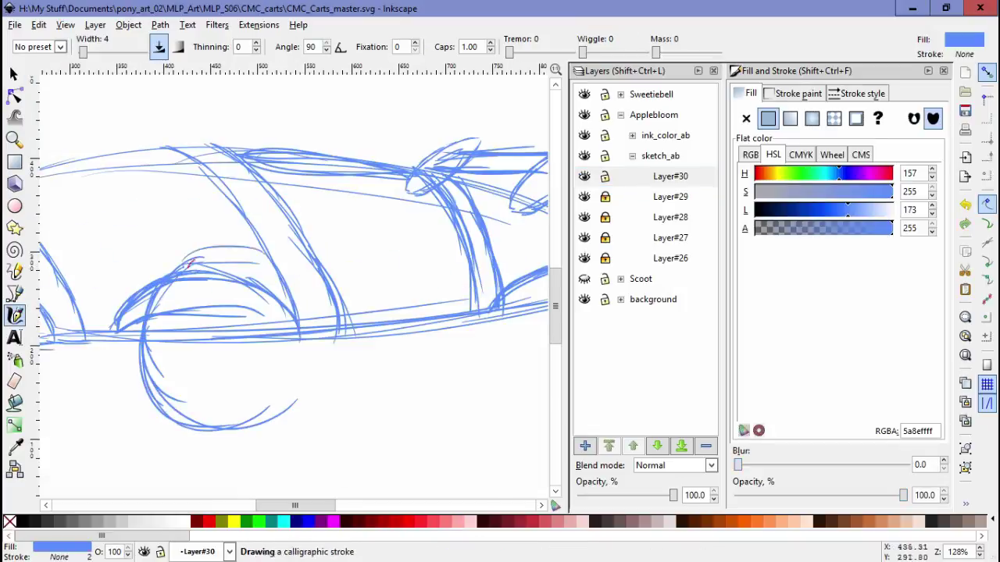
- Narrow the wheel to an upright oval about 153 px wide and sketch the tyre's thickness beside it
{"action": "scroll", "coordinate": [297, 307], "scroll_direction": "down", "scroll_amount": 1}
{"action": "key", "text": "s"}
{"action": "key", "text": "ctrl+a"}
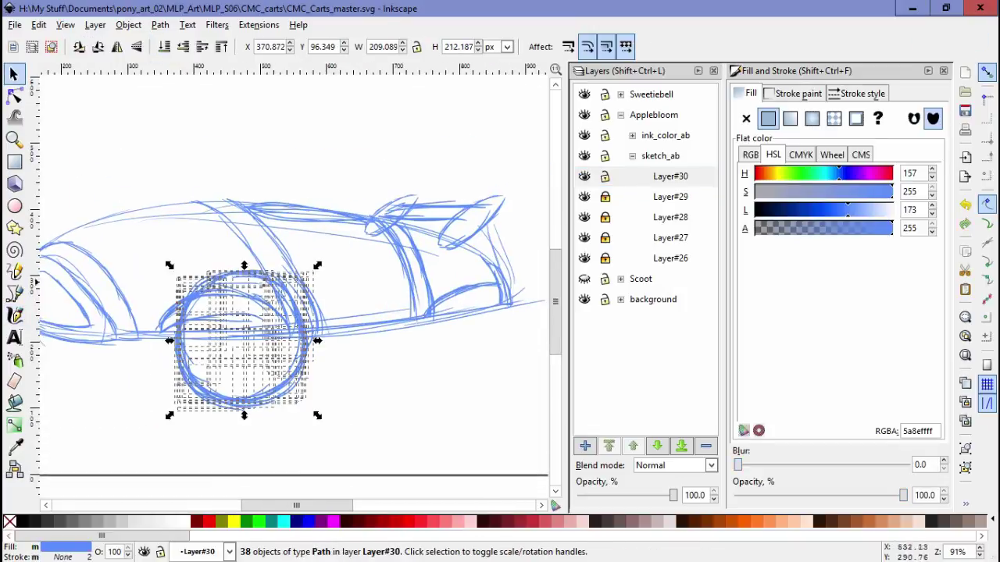
{"action": "mouse_move", "coordinate": [169, 338]}
{"action": "left_mouse_down"}
{"action": "mouse_move", "coordinate": [189, 335]}
{"action": "mouse_move", "coordinate": [215, 353]}
{"action": "left_mouse_up"}
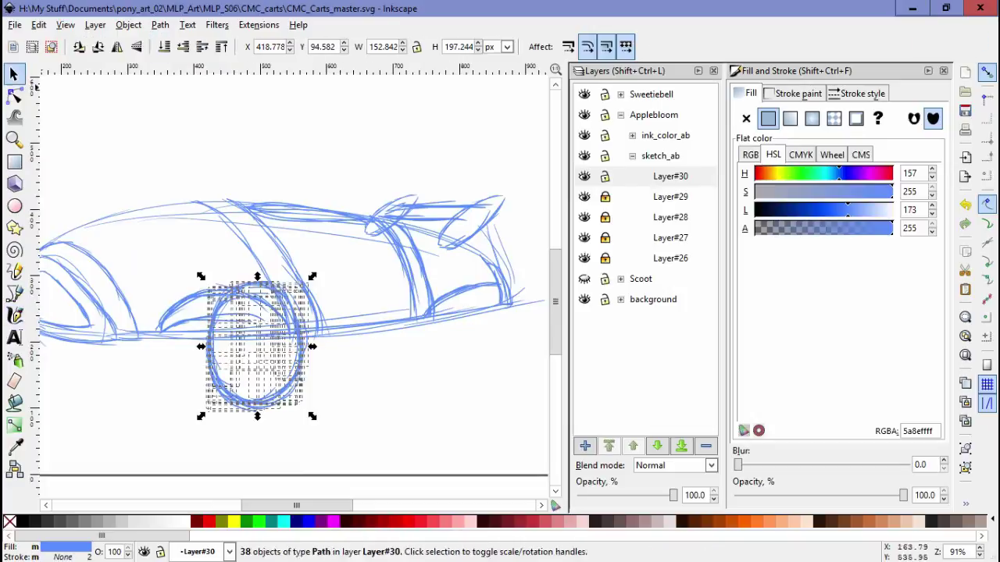
{"action": "key", "text": "c"}
{"action": "scroll", "coordinate": [312, 273], "scroll_direction": "up", "scroll_amount": 1}
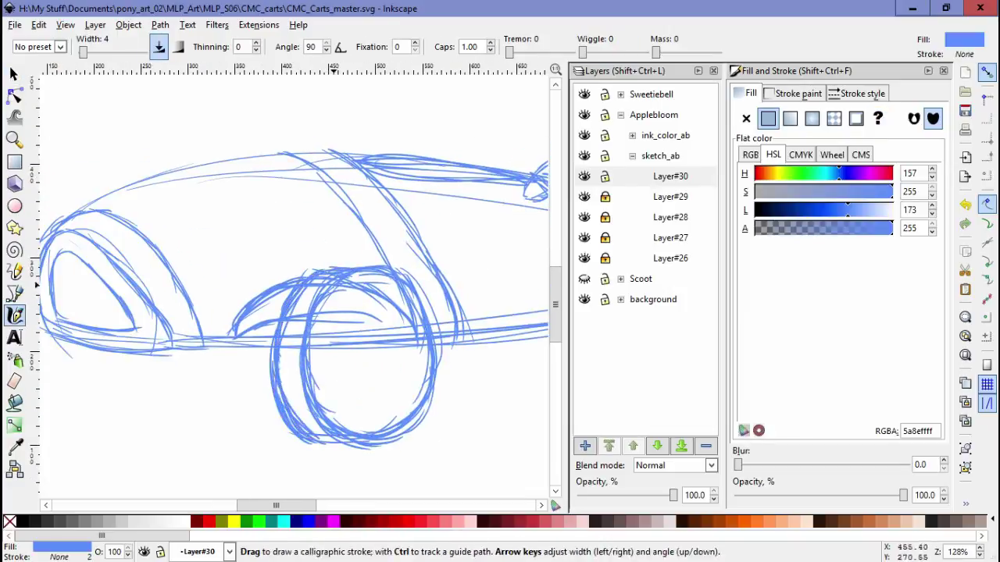
{"action": "scroll", "coordinate": [297, 305], "scroll_direction": "right", "scroll_amount": 2}
- Skew the whole front wheel slightly and reposition it in the wheel arch
{"action": "key", "text": "s"}
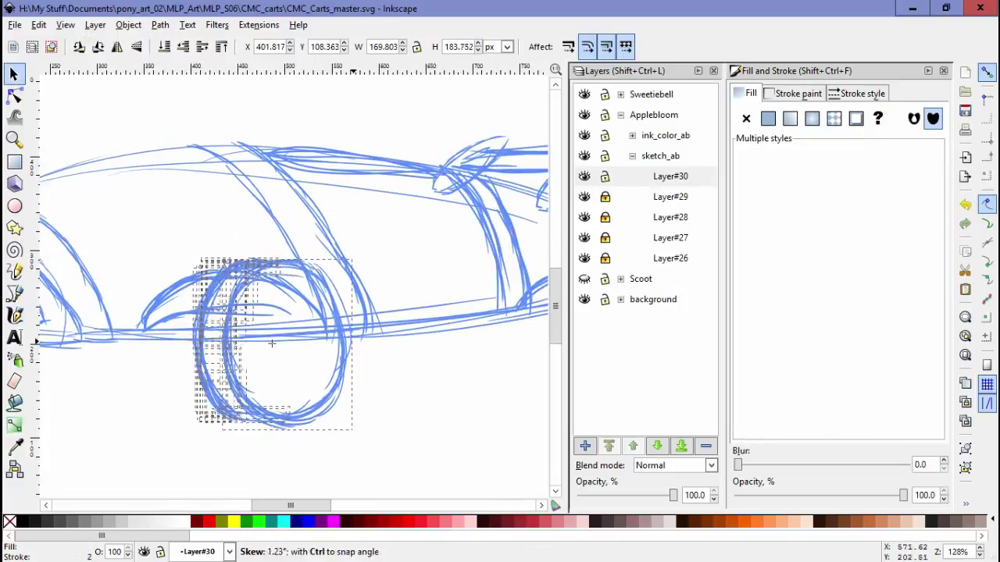
{"action": "key", "text": "Escape"}
{"action": "scroll", "coordinate": [290, 313], "scroll_direction": "down", "scroll_amount": 3}
{"action": "scroll", "coordinate": [291, 312], "scroll_direction": "up", "scroll_amount": 3}
{"action": "left_click_drag", "start_coordinate": [273, 344], "coordinate": [296, 351]}
{"action": "left_click_drag", "start_coordinate": [295, 442], "coordinate": [292, 438]}
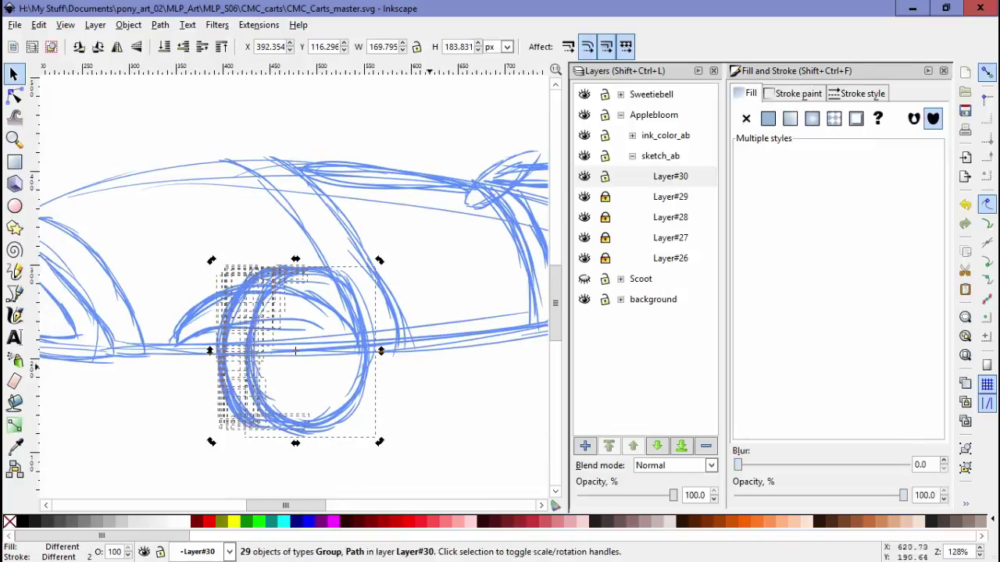
{"action": "left_click_drag", "start_coordinate": [295, 351], "coordinate": [422, 300]}
{"action": "key", "text": "Escape"}
{"action": "scroll", "coordinate": [290, 312], "scroll_direction": "down", "scroll_amount": 3}
{"action": "scroll", "coordinate": [290, 312], "scroll_direction": "up", "scroll_amount": 2}
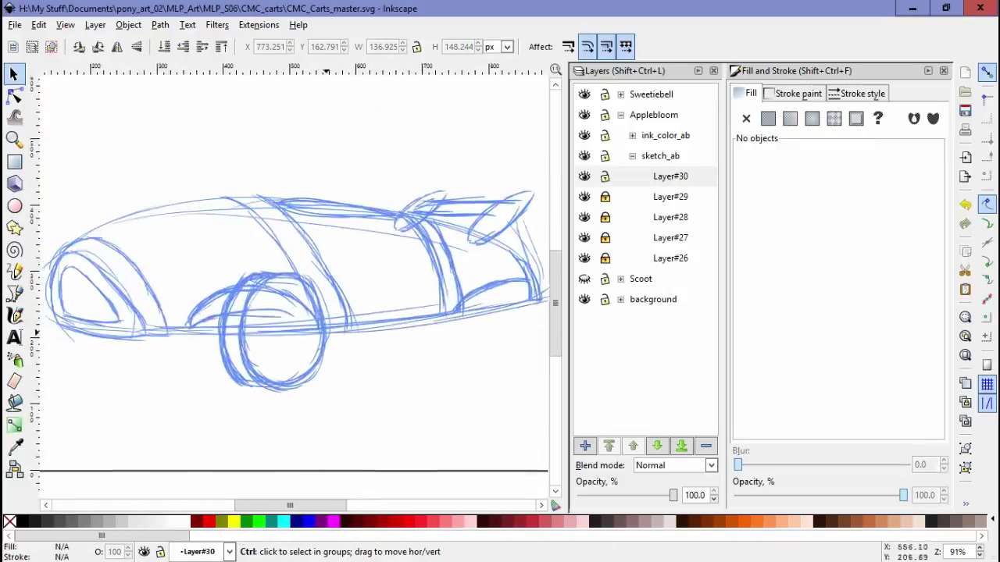
- Sketch an inner hub ring inside the front wheel with one leaf-shaped spoke
{"action": "scroll", "coordinate": [355, 352], "scroll_direction": "up", "scroll_amount": 2}
{"action": "key", "text": "c"}
{"action": "mouse_move", "coordinate": [235, 231]}
{"action": "left_mouse_down"}
{"action": "mouse_move", "coordinate": [187, 296]}
{"action": "mouse_move", "coordinate": [239, 363]}
{"action": "left_mouse_up"}
{"action": "left_click_drag", "start_coordinate": [213, 322], "coordinate": [212, 323]}
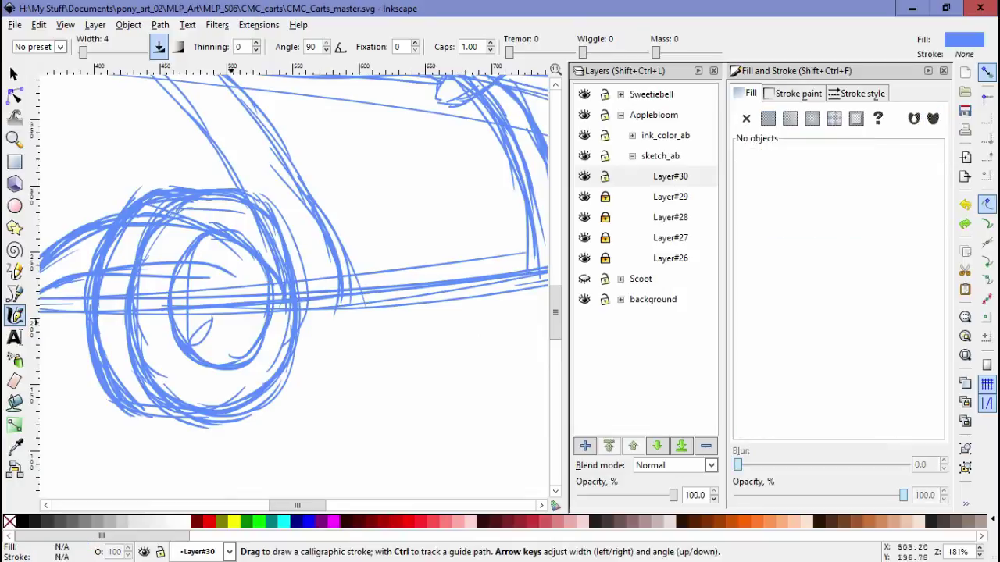
- Arrange rotated copies of the leaf-shaped spoke around the hub to make five spokes, and fit the hub inside the wheel
{"action": "key", "text": "s"}
{"action": "left_click", "coordinate": [201, 332], "text": "ctrl"}
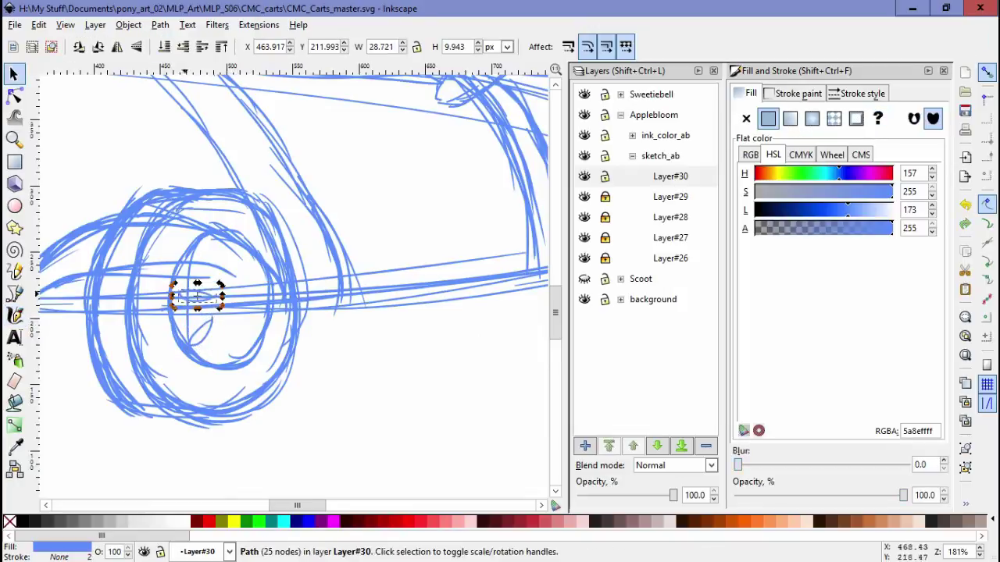
{"action": "key", "text": "ctrl+z"}
{"action": "left_click_drag", "start_coordinate": [221, 285], "coordinate": [209, 258]}
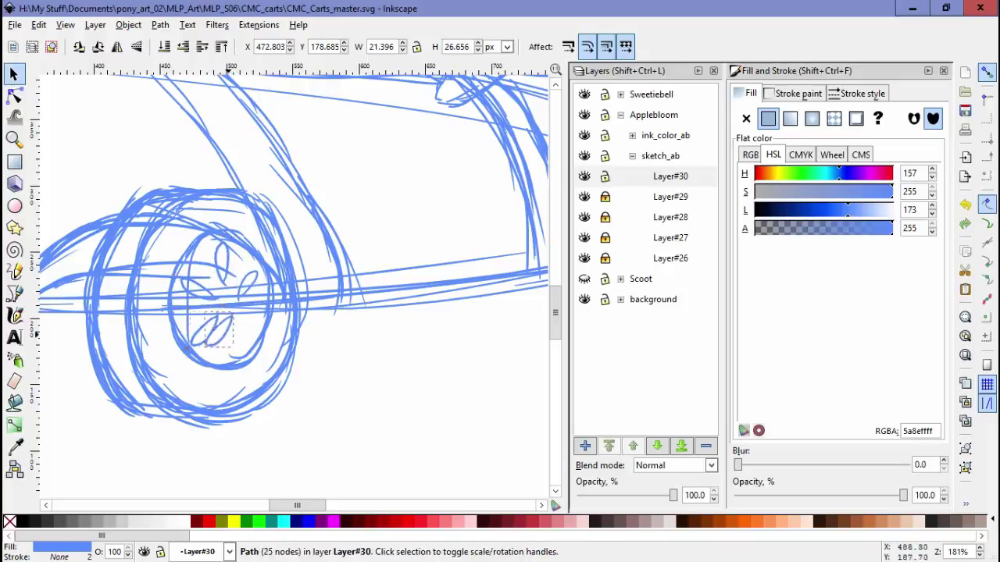
{"action": "key", "text": "ctrl+z"}
{"action": "left_click", "coordinate": [238, 326]}
{"action": "left_click", "coordinate": [238, 327]}
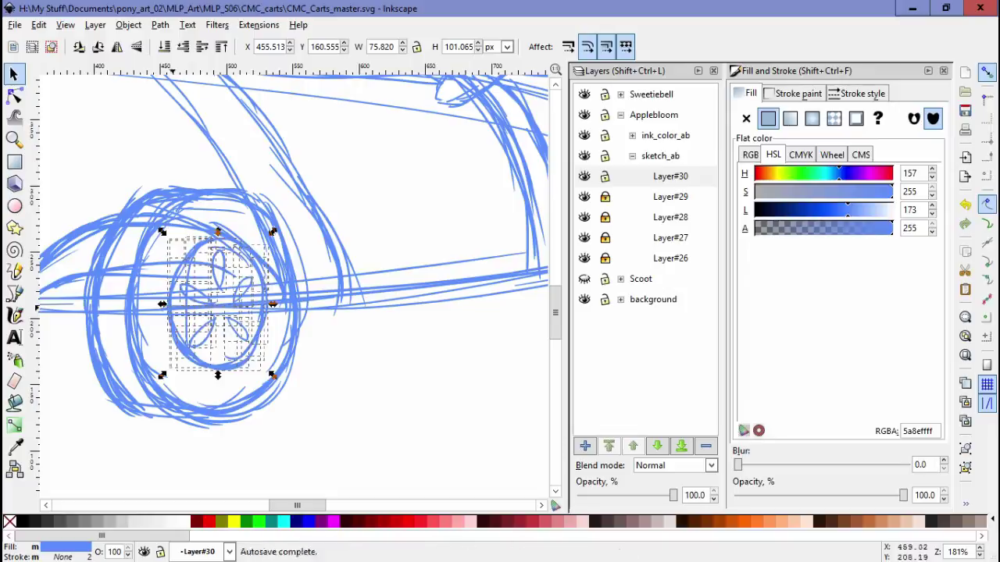
- Place scaled-down copies of the finished wheel under the cart's rear and at the far front side
{"action": "key", "text": "minus"}
{"action": "key", "text": "minus"}
{"action": "key", "text": "ctrl+v"}
{"action": "left_click_drag", "start_coordinate": [365, 354], "coordinate": [199, 332]}
{"action": "key", "text": "Escape"}
{"action": "scroll", "coordinate": [199, 343], "scroll_direction": "up", "scroll_amount": 1}
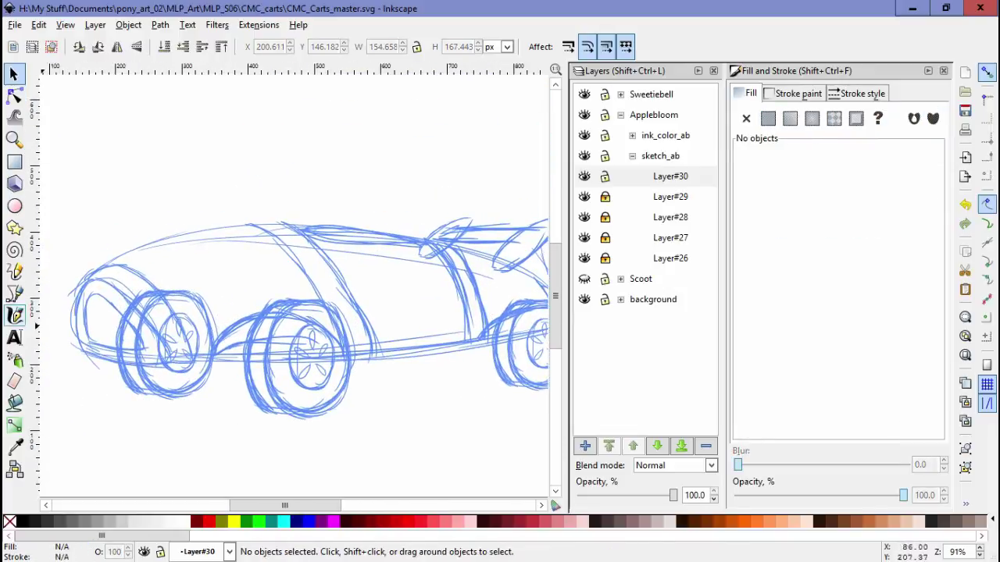
- Draw a closed shape below the body line around the far front wheel and set it as that wheel's mask
{"action": "key", "text": "b"}
{"action": "left_click", "coordinate": [105, 357]}
{"action": "left_click", "coordinate": [228, 414]}
{"action": "left_click", "coordinate": [105, 357]}
{"action": "key", "text": "s"}
{"action": "left_click", "coordinate": [179, 328], "text": "shift"}
{"action": "left_click", "coordinate": [128, 25]}
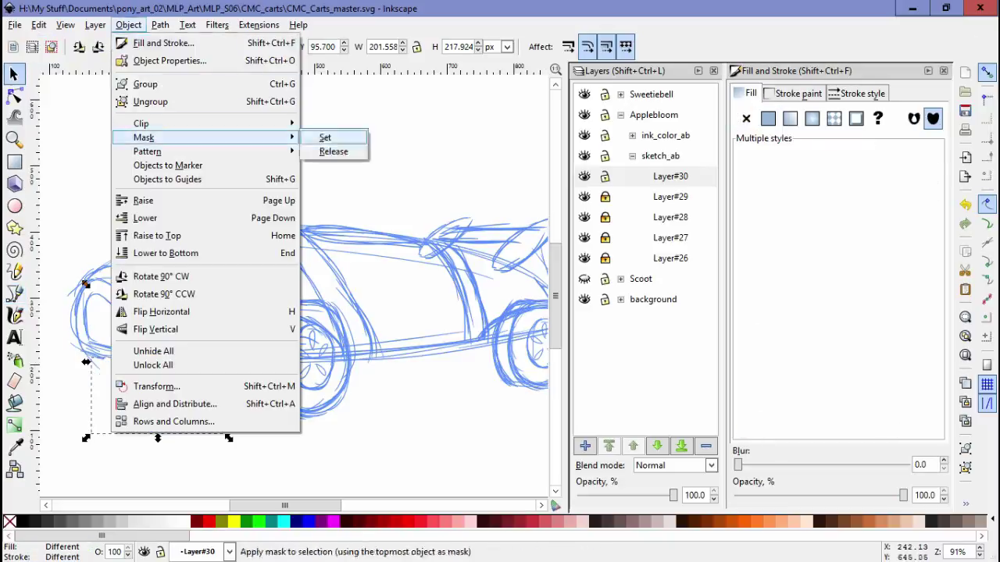
{"action": "left_click", "coordinate": [323, 138]}
{"action": "key", "text": "Escape"}
- Place a smaller copy of the masked wheel, about 126 px wide, under the body as the far rear wheel
{"action": "scroll", "coordinate": [296, 281], "scroll_direction": "right", "scroll_amount": 3}
{"action": "left_click_drag", "start_coordinate": [406, 344], "coordinate": [336, 328]}
{"action": "scroll", "coordinate": [297, 312], "scroll_direction": "left", "scroll_amount": 1}
{"action": "key", "text": "ctrl+z"}
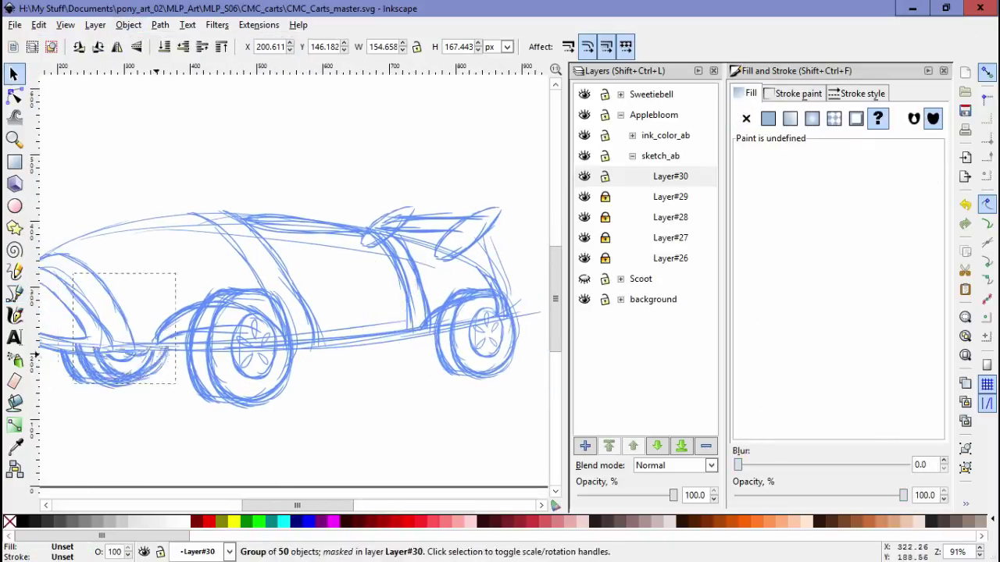
{"action": "key", "text": "Escape"}
{"action": "key", "text": "ctrl+v"}
{"action": "left_click_drag", "start_coordinate": [166, 392], "coordinate": [379, 342]}
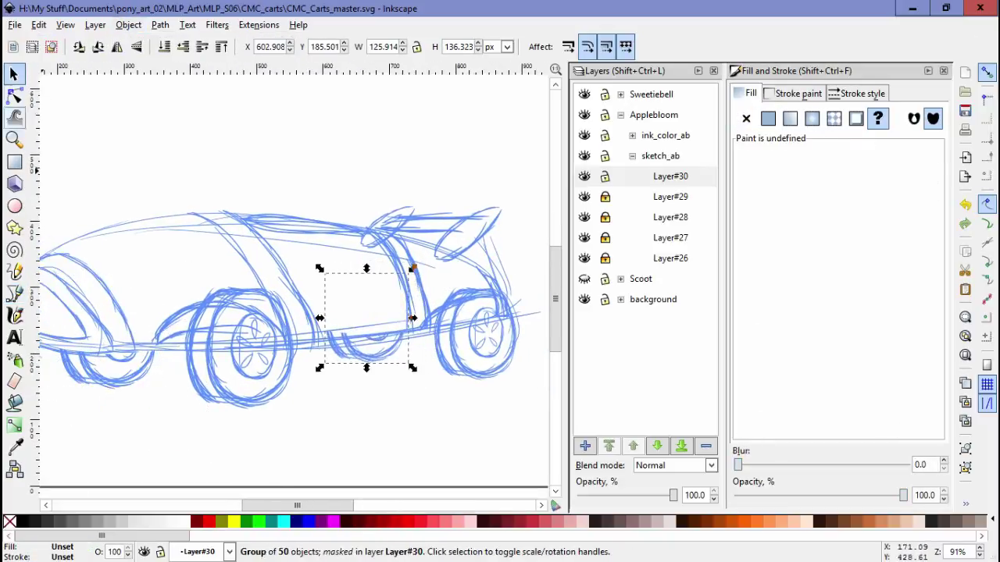
{"action": "key", "text": "n"}
{"action": "key", "text": "Escape"}
- Raise Applebloom's whole cart across all sketch sublayers to line up with Scoot's cart, and hide the Scoot group
{"action": "key", "text": "5"}
{"action": "key", "text": "s"}
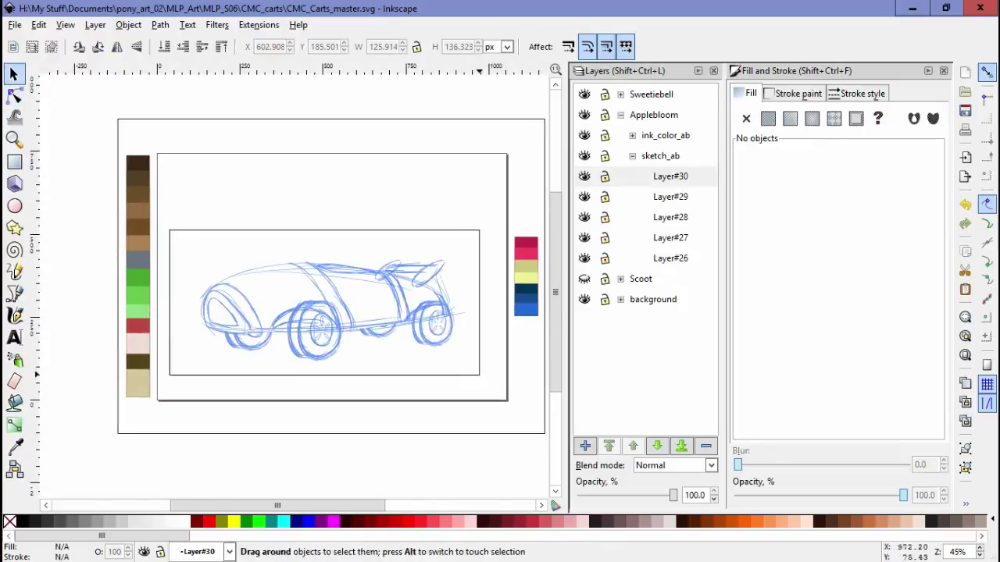
{"action": "key", "text": "ctrl+alt+a"}
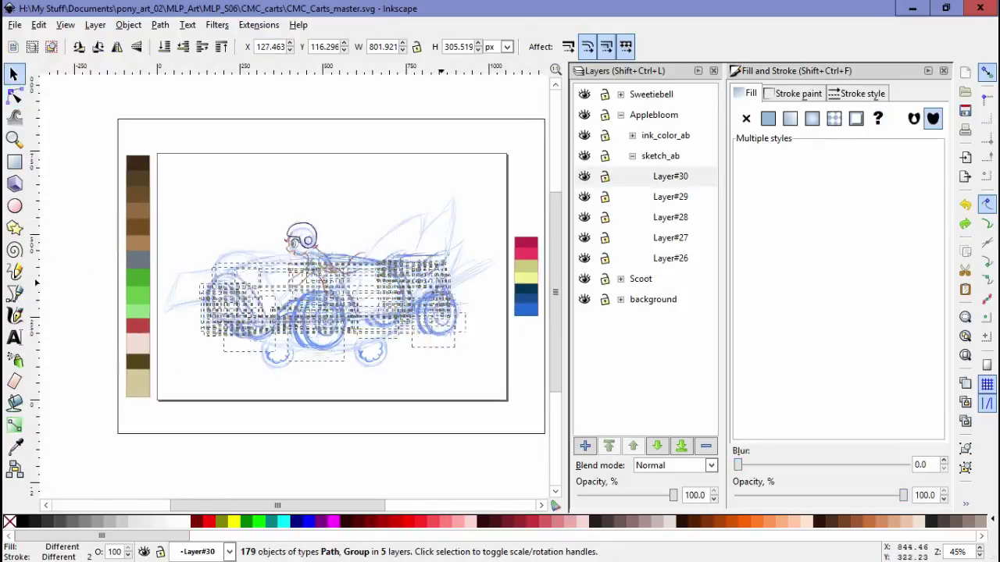
{"action": "left_click", "coordinate": [584, 279]}
{"action": "key", "text": "Escape"}
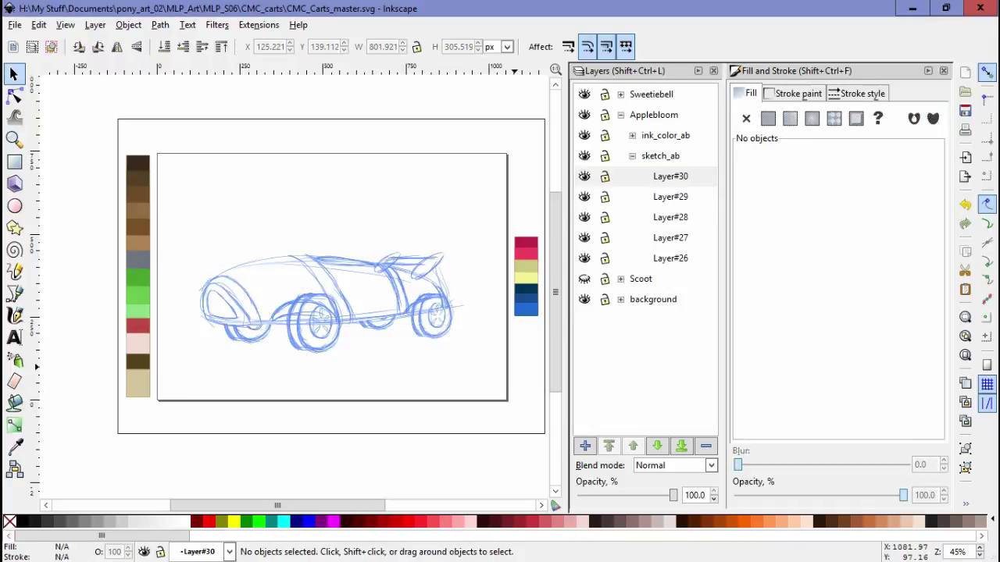
- Recolour all of the cart's sketch strokes to a lighter blue fill (95bcff)
{"action": "key", "text": "ctrl+alt+a"}
{"action": "left_click", "coordinate": [767, 118]}
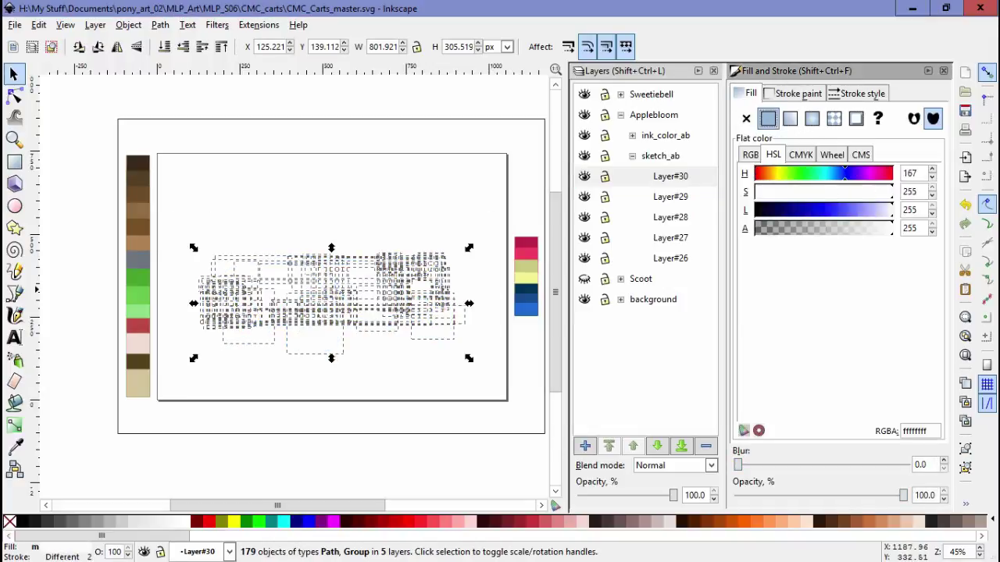
{"action": "key", "text": "ctrl+z"}
{"action": "key", "text": "Escape"}
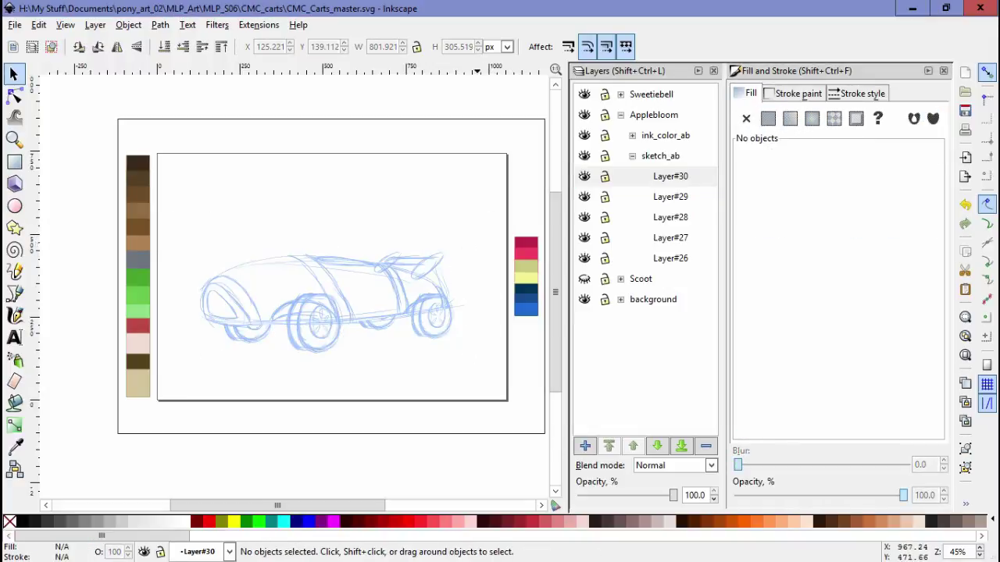
- Add a new sublayer above Layer#30 and sketch the arched fender over the near front wheel in calligraphic strokes
{"action": "key", "text": "ctrl+shift+n"}
{"action": "key", "text": "Return"}
{"action": "key", "text": "plus"}
{"action": "key", "text": "plus"}
{"action": "key", "text": "plus"}
{"action": "key", "text": "c"}
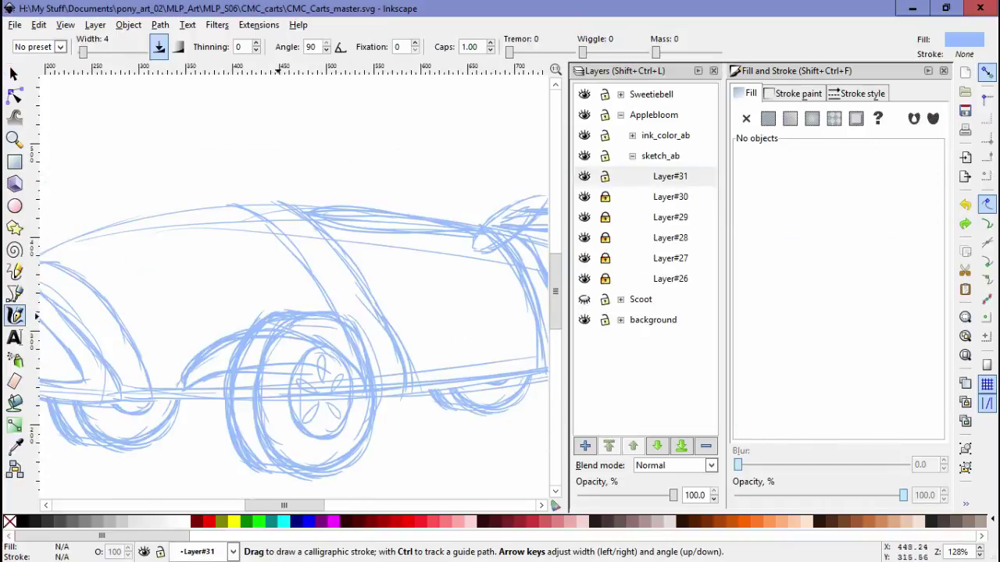
{"action": "key", "text": "minus"}
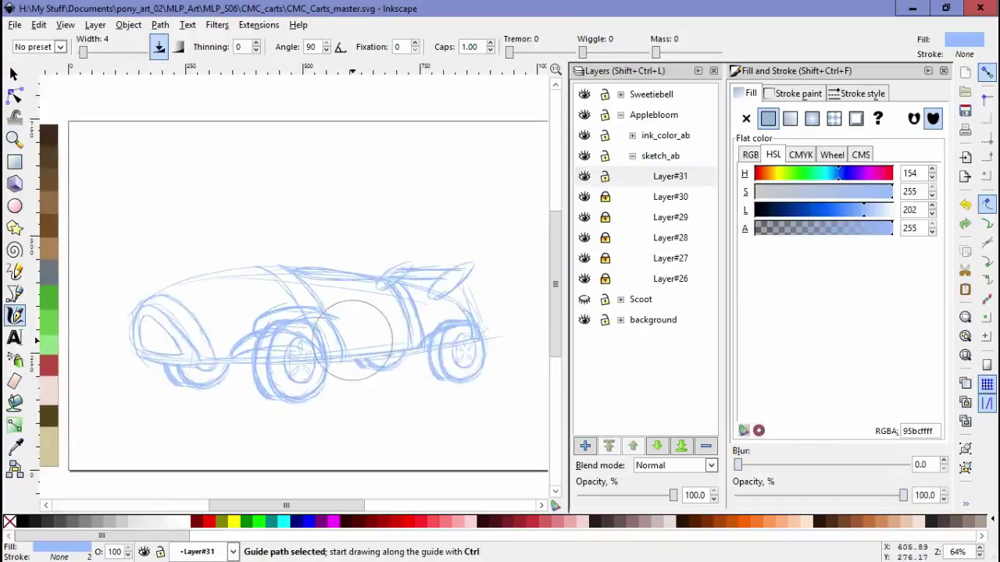
{"action": "key", "text": "plus"}
{"action": "key", "text": "s"}
{"action": "key", "text": "minus"}
{"action": "key", "text": "minus"}
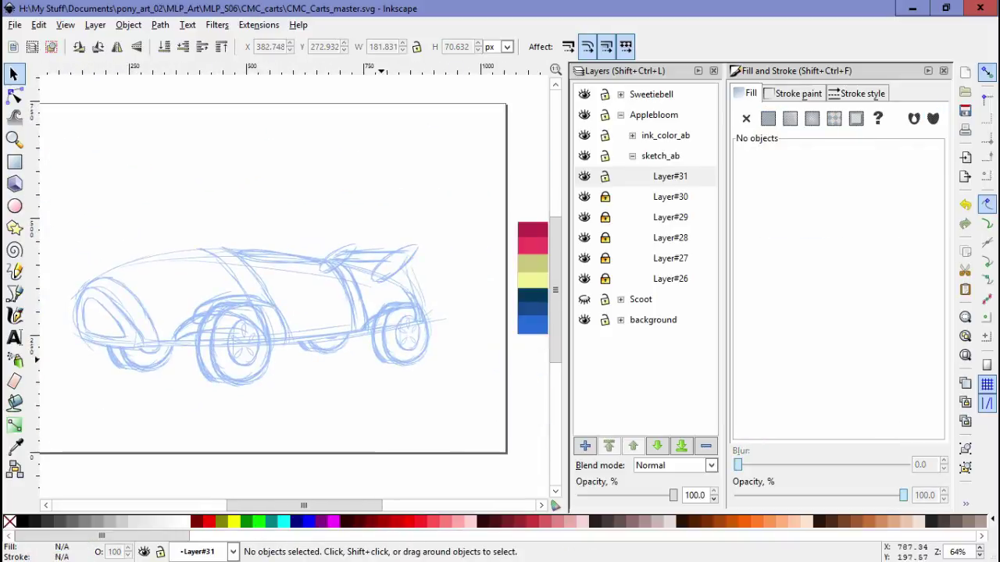
- Add another sublayer and rough in Applebloom's figure over the cart with circles for the head, chest and hips, joined by body lines
{"action": "key", "text": "ctrl+shift+n"}
{"action": "key", "text": "Return"}
{"action": "scroll", "coordinate": [289, 281], "scroll_direction": "left", "scroll_amount": 1}
{"action": "scroll", "coordinate": [289, 281], "scroll_direction": "up", "scroll_amount": 1}
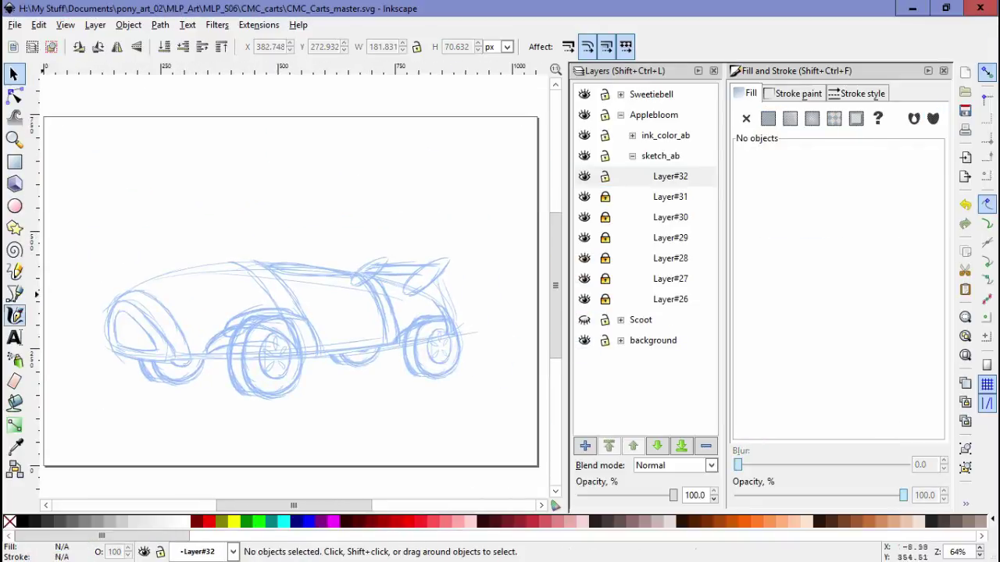
{"action": "key", "text": "c"}
{"action": "left_click_drag", "start_coordinate": [363, 182], "coordinate": [375, 187]}
{"action": "scroll", "coordinate": [409, 275], "scroll_direction": "up", "scroll_amount": 1}
{"action": "left_click_drag", "start_coordinate": [300, 269], "coordinate": [379, 189]}
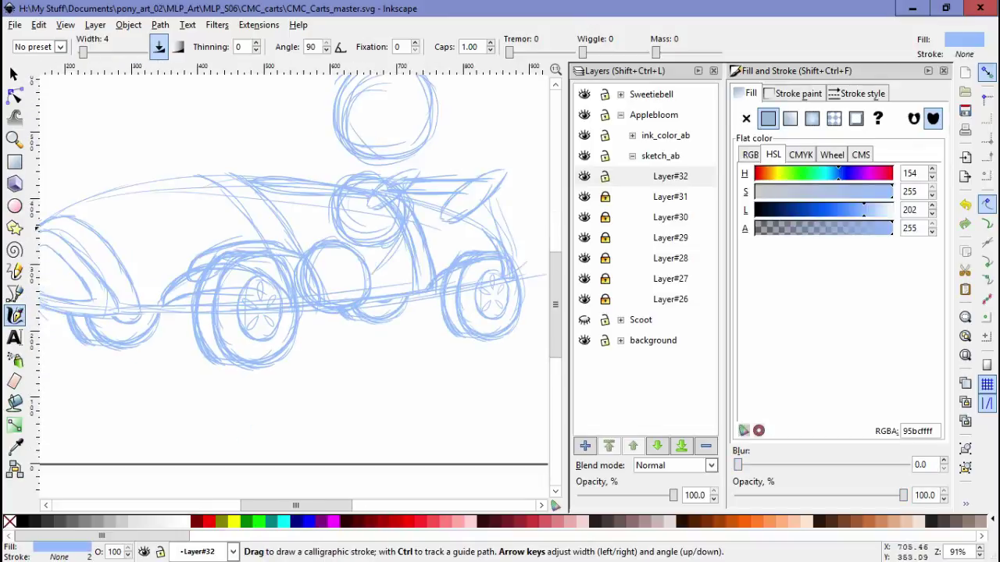
- Add a sublayer above the body circles and sketch curved thigh strokes beneath the hip circle
{"action": "key", "text": "ctrl+shift+n"}
{"action": "key", "text": "Return"}
{"action": "scroll", "coordinate": [400, 295], "scroll_direction": "up", "scroll_amount": 2}
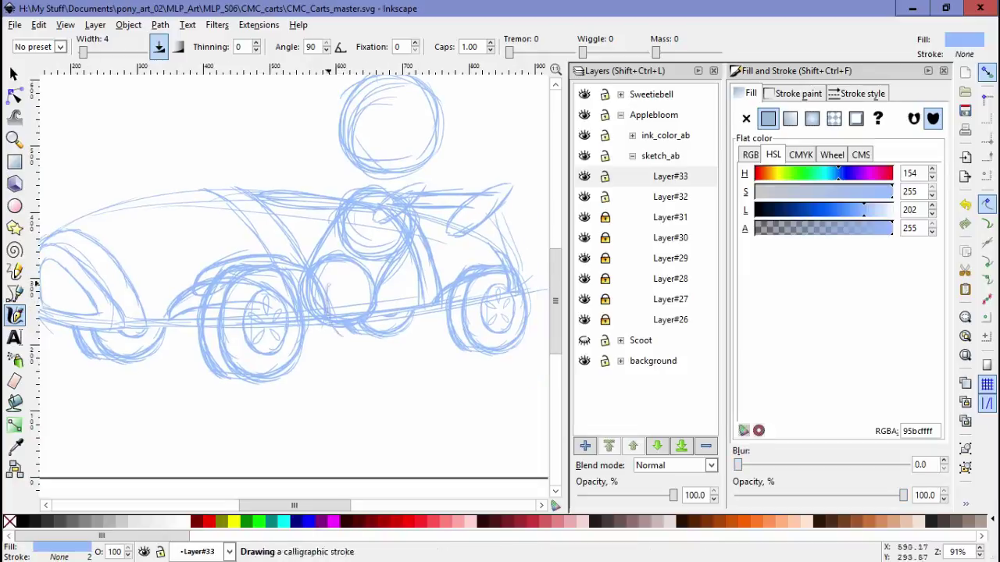
- Select all the thigh strokes on the new sublayer and rescale and reposition them beneath the hip circle
{"action": "key", "text": "s"}
{"action": "key", "text": "ctrl+a"}
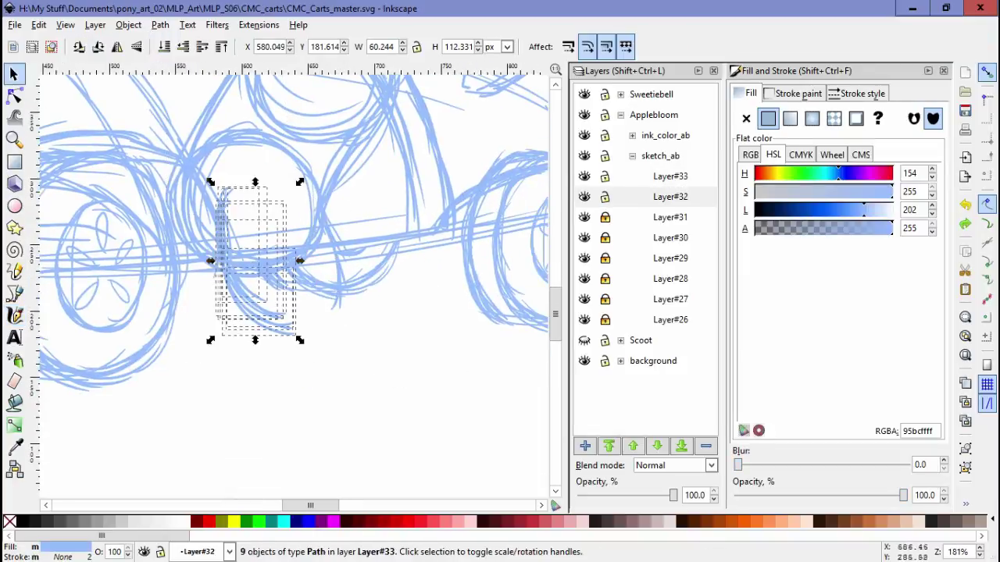
{"action": "key", "text": "Escape"}
{"action": "key", "text": "ctrl+a"}
{"action": "left_click_drag", "start_coordinate": [297, 338], "coordinate": [322, 338]}
{"action": "key", "text": "c"}
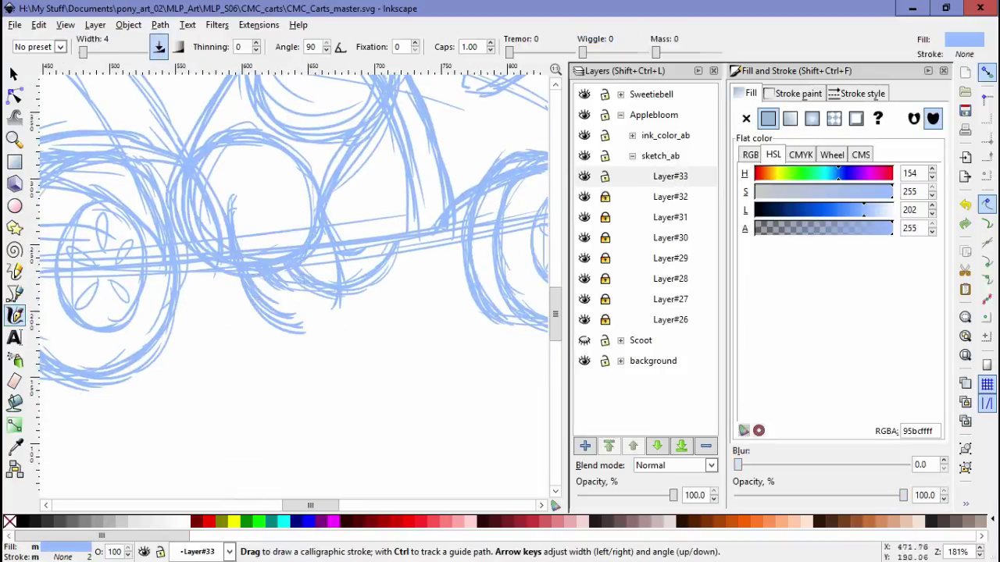
{"action": "key", "text": "s"}
{"action": "key", "text": "ctrl+a"}
{"action": "left_click_drag", "start_coordinate": [301, 266], "coordinate": [296, 267]}
{"action": "left_click_drag", "start_coordinate": [356, 335], "coordinate": [367, 346]}
{"action": "key", "text": "Escape"}
- Undo the last knee stroke and sketch a lower leg slanting down towards the rear wheel, ending in a rounded hoof
{"action": "scroll", "coordinate": [297, 270], "scroll_direction": "down", "scroll_amount": 2}
{"action": "scroll", "coordinate": [312, 273], "scroll_direction": "up", "scroll_amount": 2}
{"action": "key", "text": "c"}
{"action": "left_click_drag", "start_coordinate": [300, 302], "coordinate": [306, 301]}
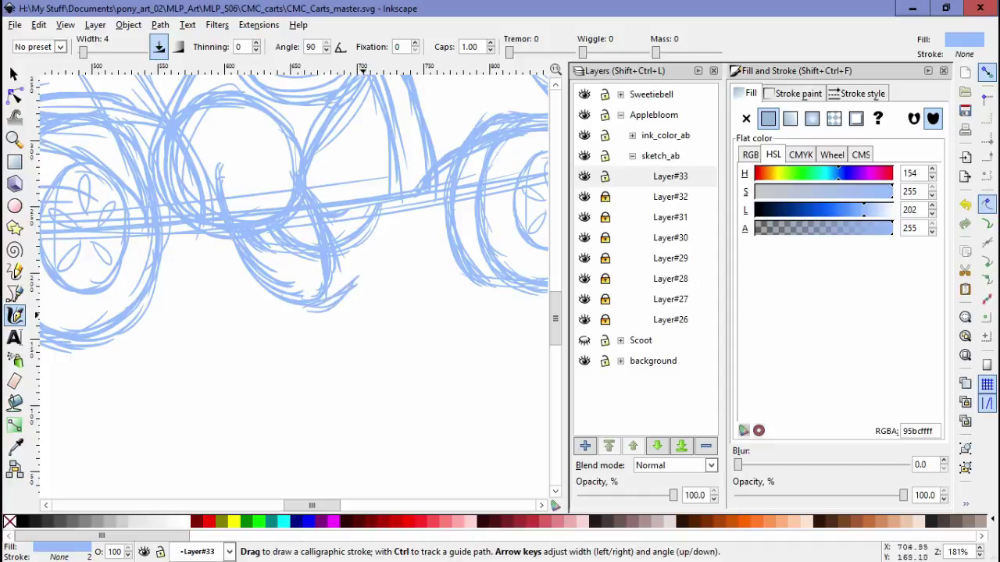
{"action": "key", "text": "ctrl+z"}
{"action": "left_click_drag", "start_coordinate": [325, 293], "coordinate": [410, 386]}
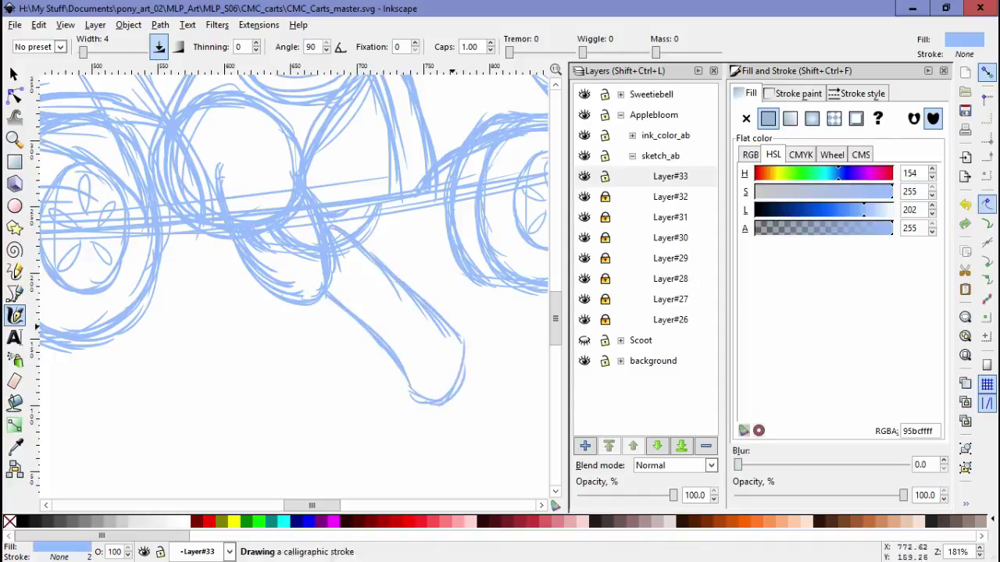
- Sketch the other leg across the near front wheel, with its hoof ending below the tyre
{"action": "scroll", "coordinate": [297, 250], "scroll_direction": "left", "scroll_amount": 5}
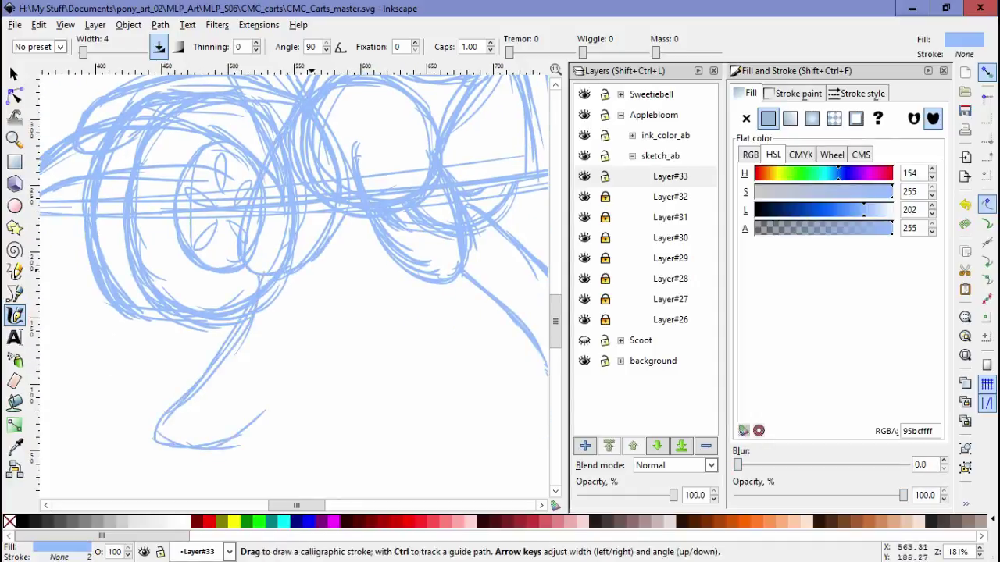
{"action": "scroll", "coordinate": [160, 414], "scroll_direction": "down", "scroll_amount": 3}
{"action": "scroll", "coordinate": [161, 390], "scroll_direction": "up", "scroll_amount": 1}
- Add a sublayer above Layer#33 and sketch the forelegs from the chest circle, with one reaching forward over the hood
{"action": "key", "text": "ctrl+shift+n"}
{"action": "key", "text": "Return"}
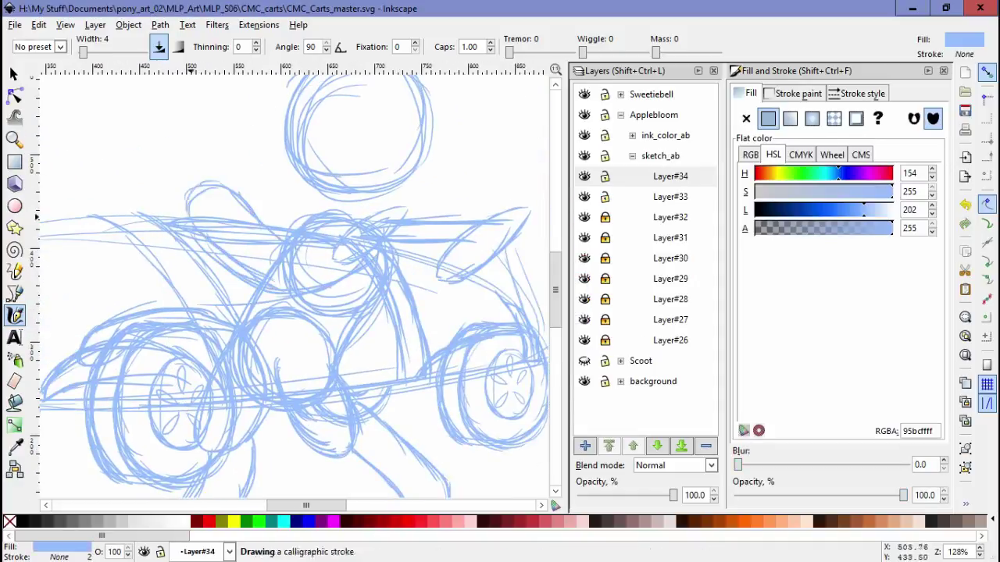
{"action": "scroll", "coordinate": [312, 242], "scroll_direction": "down", "scroll_amount": 1}
{"action": "scroll", "coordinate": [313, 242], "scroll_direction": "right", "scroll_amount": 1}
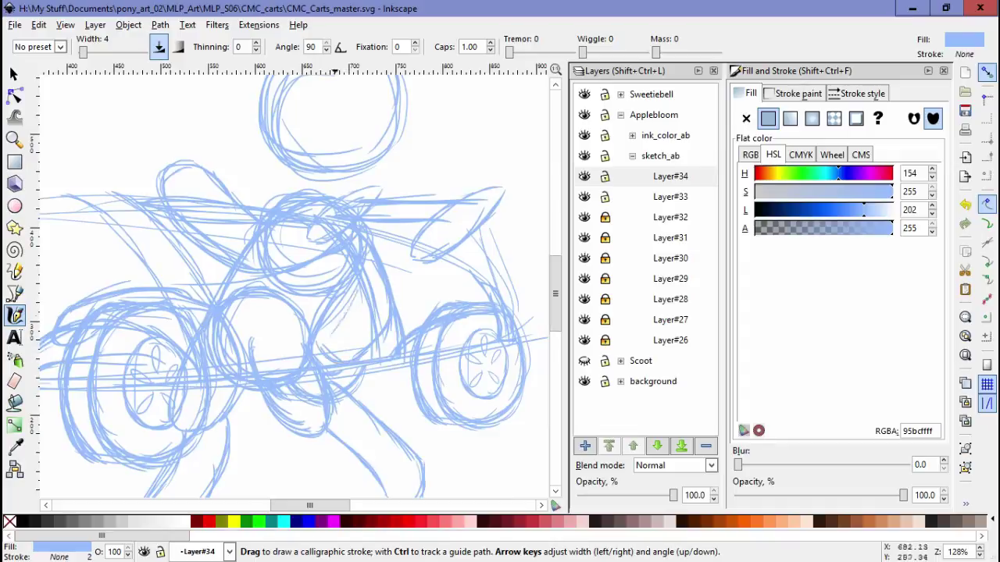
{"action": "scroll", "coordinate": [377, 277], "scroll_direction": "down", "scroll_amount": 3}
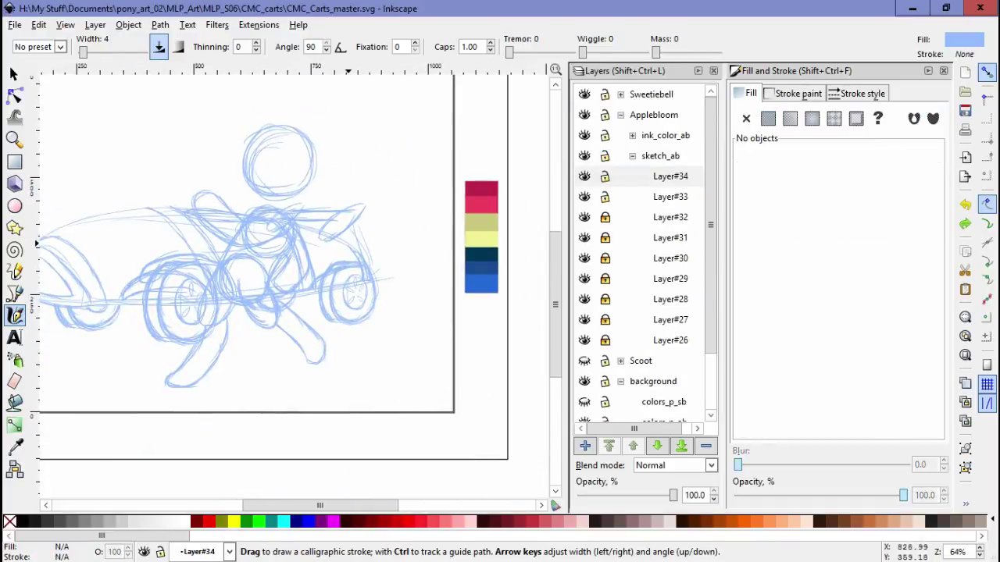
- Add a layer named head_ab above Layer#34
{"action": "key", "text": "ctrl+shift+n"}
{"action": "type", "text": "head_"}
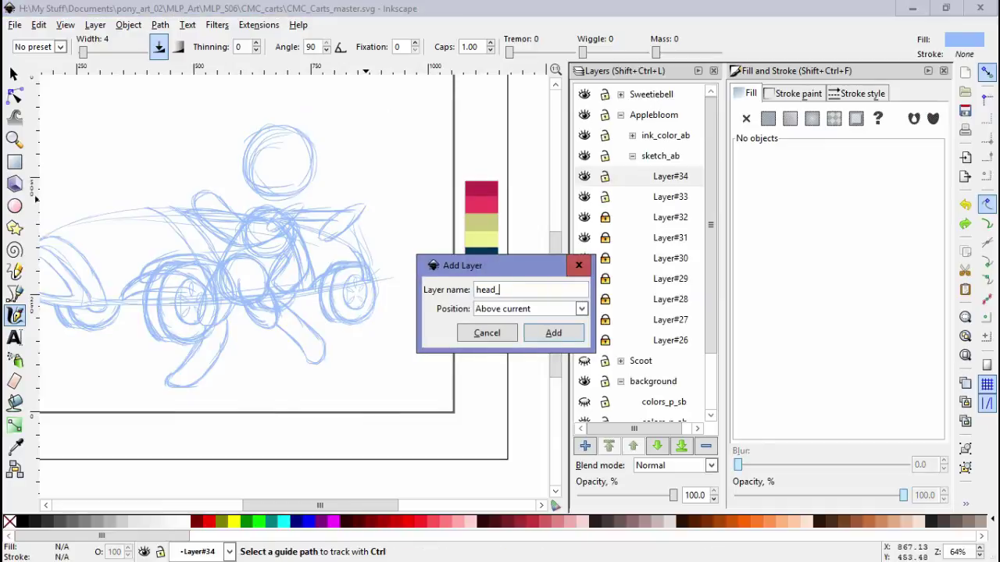
{"action": "type", "text": "ab"}
{"action": "key", "text": "Return"}
- On Layer#33, rescale the strokes of the leg below the near front wheel to about 140 by 137 px
{"action": "left_click", "coordinate": [670, 217]}
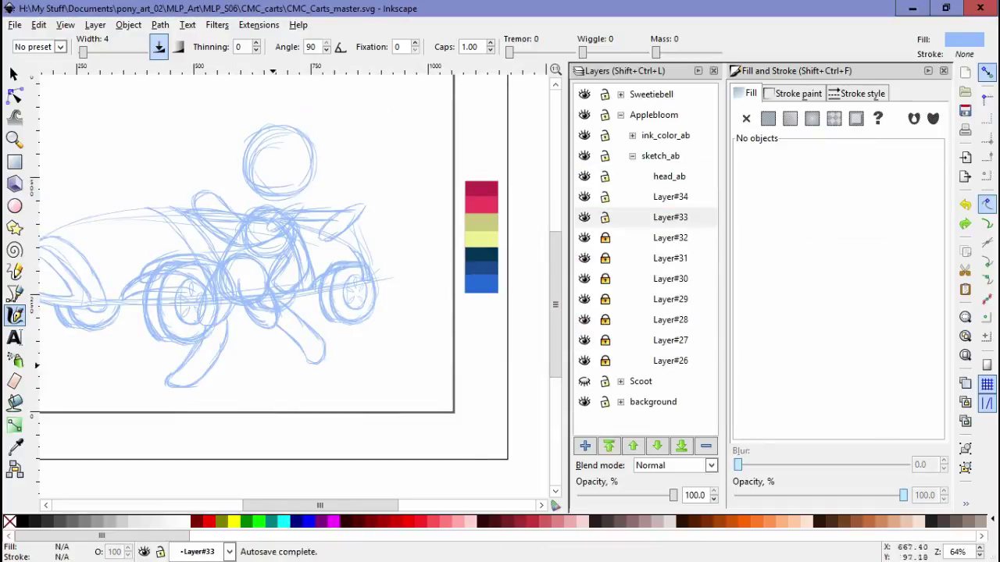
{"action": "scroll", "coordinate": [352, 234], "scroll_direction": "up", "scroll_amount": 3}
{"action": "key", "text": "s"}
{"action": "key", "text": "Escape"}
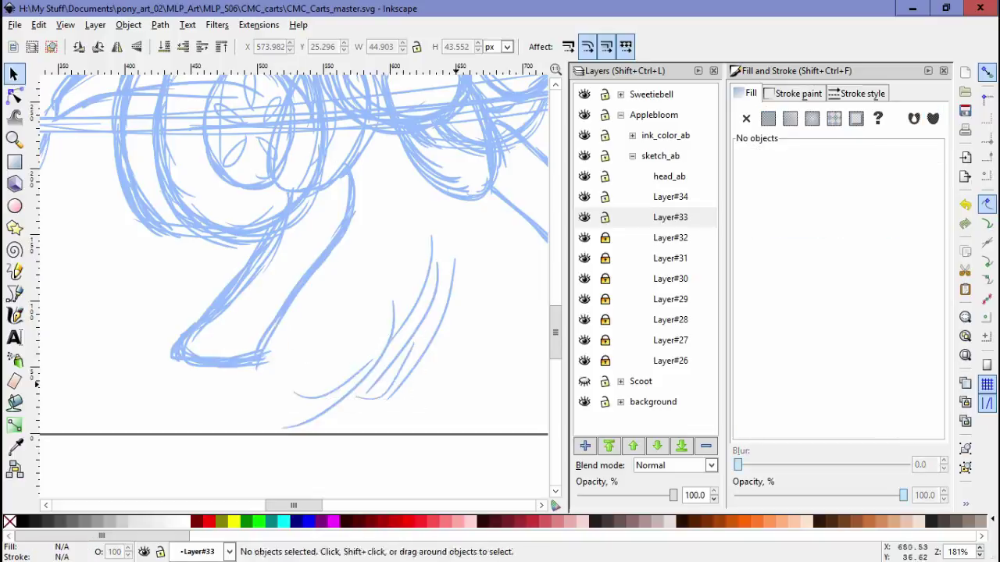
{"action": "key", "text": "minus"}
{"action": "key", "text": "ctrl+a"}
{"action": "key", "text": "ctrl+z"}
{"action": "key", "text": "ctrl+z"}
{"action": "key", "text": "ctrl+z"}
{"action": "key", "text": "ctrl+z"}
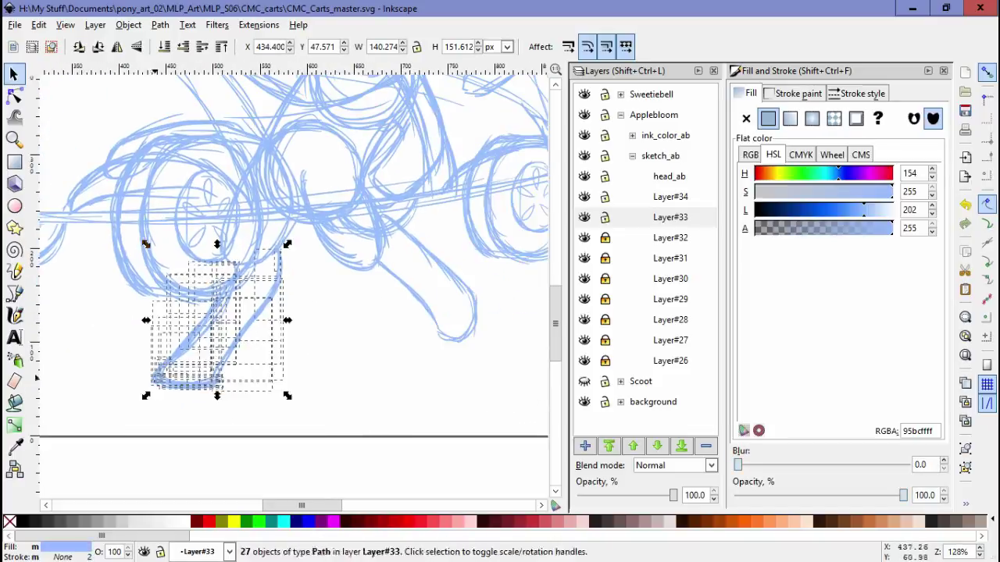
{"action": "key", "text": "ctrl+z"}
{"action": "key", "text": "ctrl+z"}
{"action": "key", "text": "ctrl+z"}
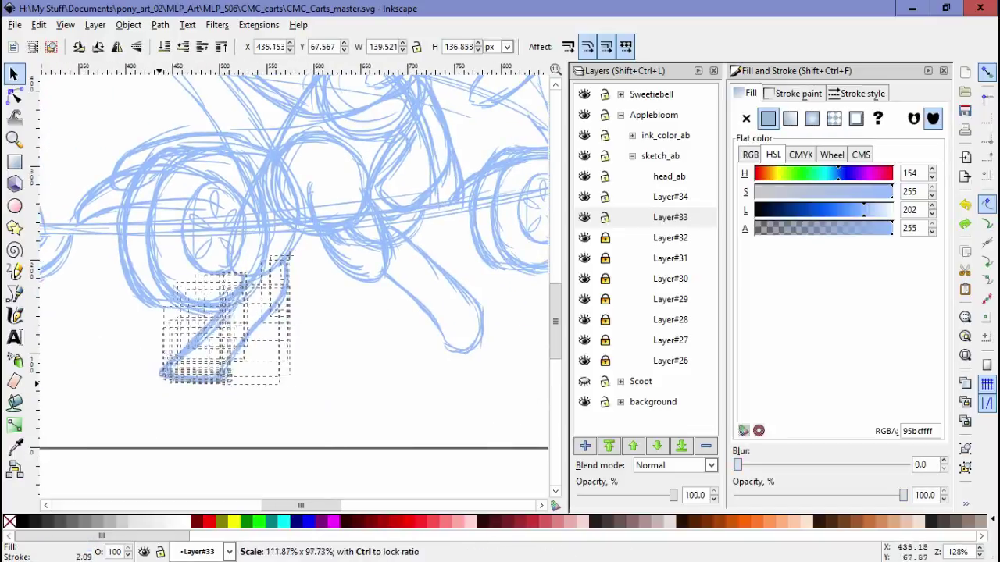
- Sketch more thigh and knee strokes over the near front wheel to join the rescaled leg to the body
{"action": "key", "text": "Escape"}
{"action": "key", "text": "c"}
{"action": "left_click_drag", "start_coordinate": [169, 191], "coordinate": [195, 281]}
{"action": "left_click_drag", "start_coordinate": [312, 234], "coordinate": [339, 211]}
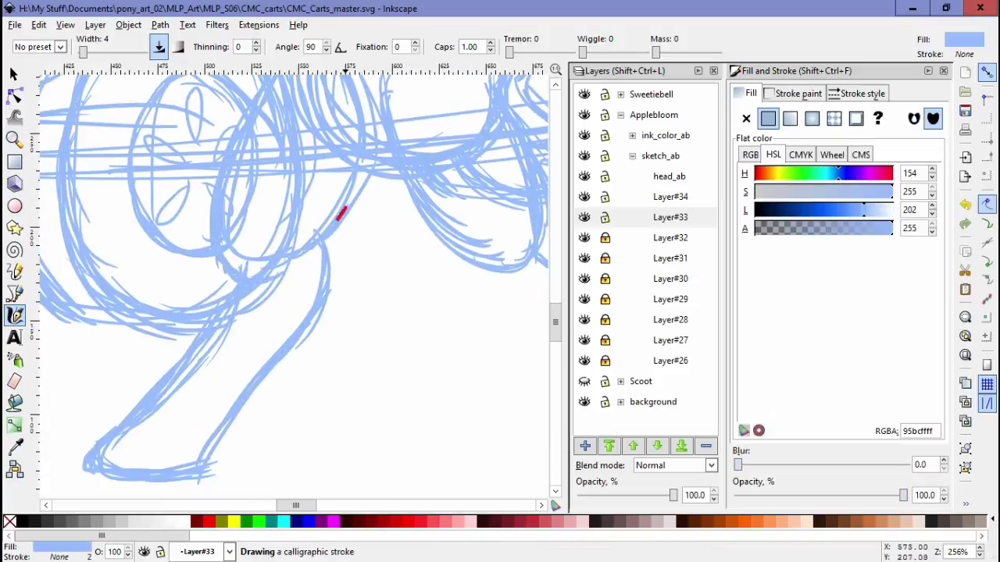
{"action": "key", "text": "minus"}
{"action": "scroll", "coordinate": [297, 281], "scroll_direction": "up", "scroll_amount": 4}
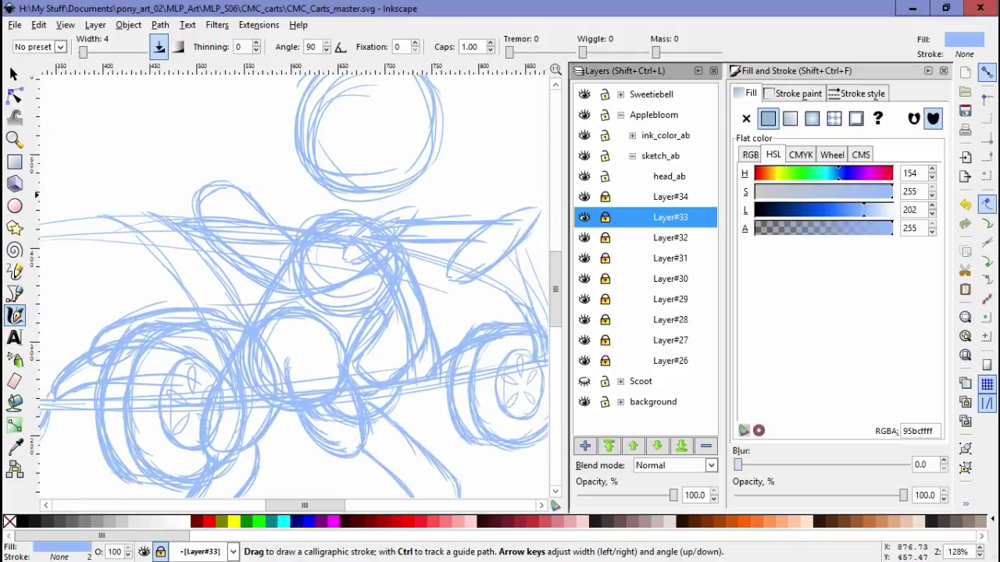
- Add a new layer as a sublayer of head_ab and sketch the neck between the head and chest circles
{"action": "left_click", "coordinate": [670, 176]}
{"action": "key", "text": "ctrl+shift+n"}
{"action": "left_click", "coordinate": [531, 309]}
{"action": "left_click", "coordinate": [515, 358]}
{"action": "key", "text": "Return"}
{"action": "key", "text": "plus"}
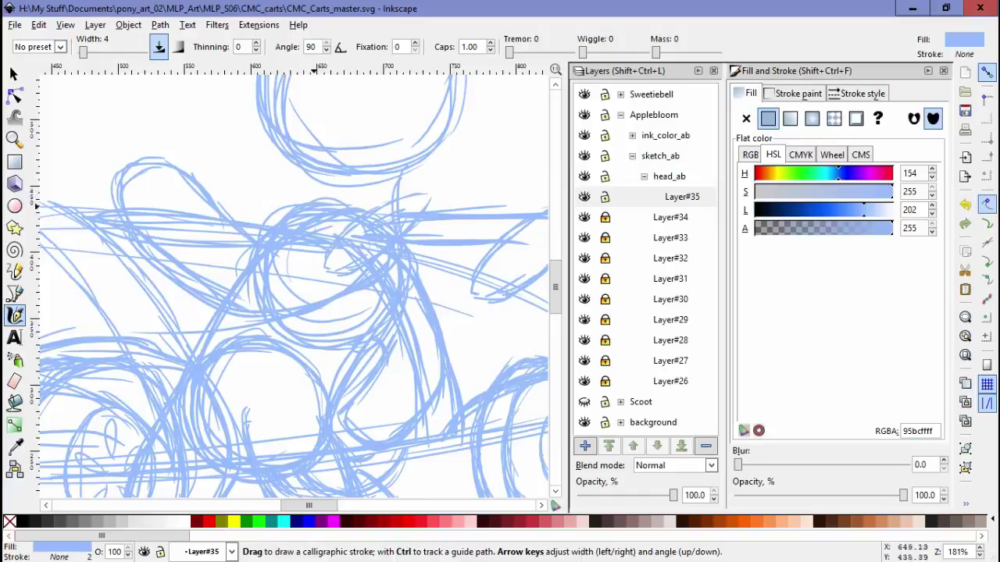
{"action": "left_click_drag", "start_coordinate": [320, 182], "coordinate": [318, 203]}
{"action": "key", "text": "minus"}
- Add another sublayer in head_ab and sketch the muzzle, mouth and chin at the lower front of the head circle
{"action": "key", "text": "ctrl+shift+n"}
{"action": "key", "text": "Return"}
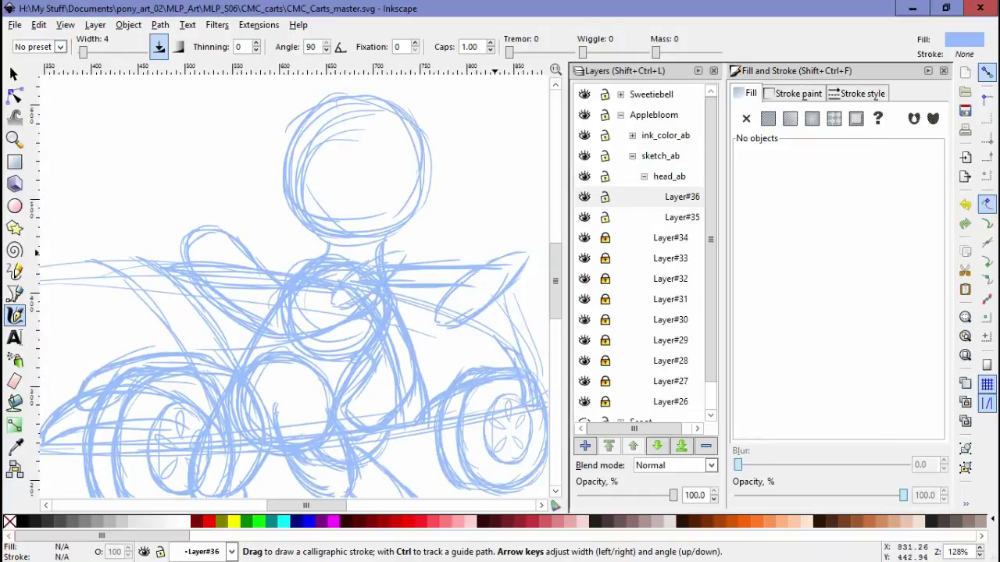
{"action": "scroll", "coordinate": [346, 190], "scroll_direction": "up", "scroll_amount": 2}
{"action": "left_click_drag", "start_coordinate": [324, 186], "coordinate": [267, 201]}
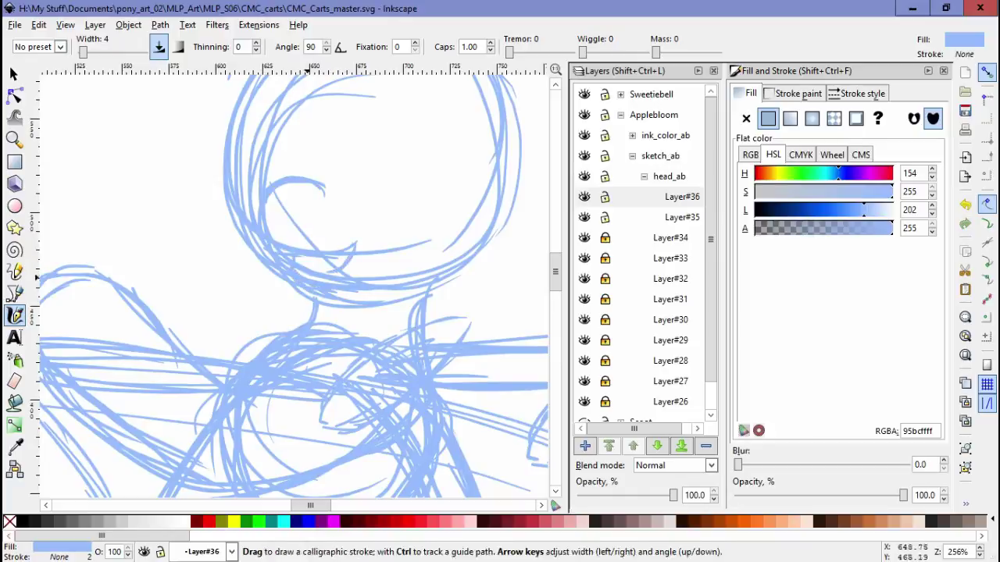
{"action": "left_click_drag", "start_coordinate": [328, 294], "coordinate": [412, 290]}
{"action": "scroll", "coordinate": [413, 290], "scroll_direction": "down", "scroll_amount": 3}
- Lock Layer#35 and recolour the muzzle and chin strokes to dark red (bd274c)
{"action": "key", "text": "space"}
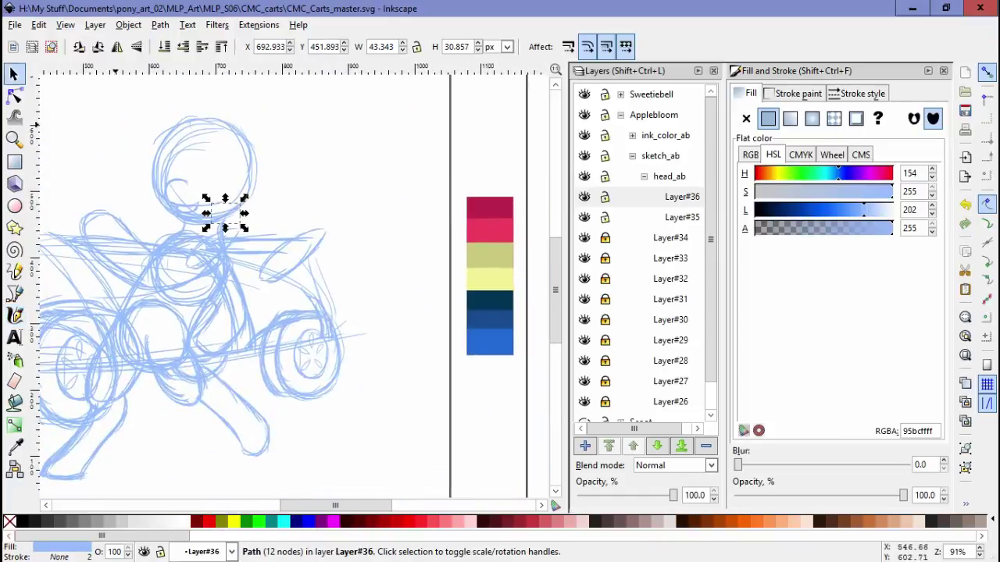
{"action": "key", "text": "Escape"}
{"action": "scroll", "coordinate": [135, 139], "scroll_direction": "up", "scroll_amount": 4}
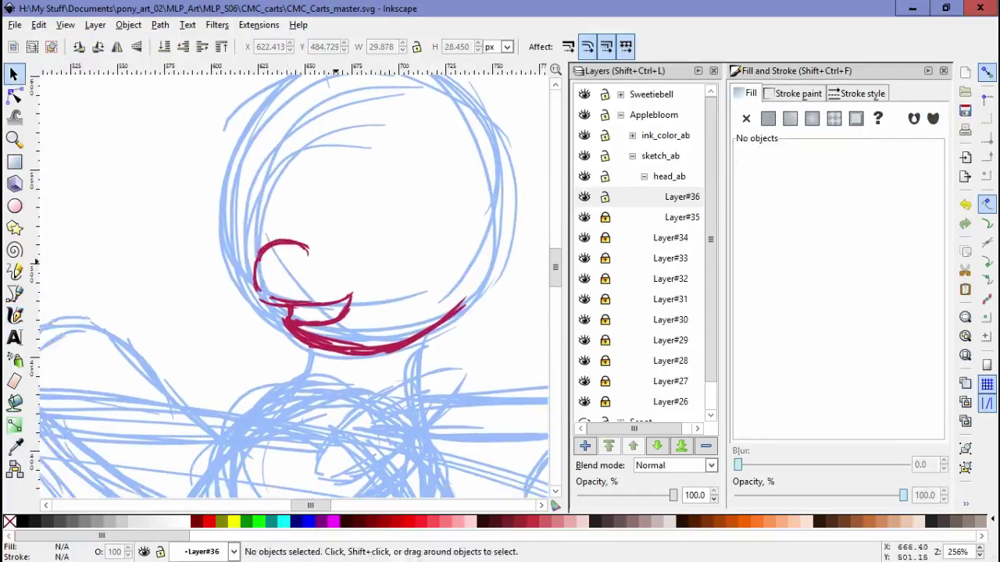
- Move surplus muzzle strokes off the face and adjust the remaining ones into a cleaner nose and mouth line
{"action": "left_click", "coordinate": [125, 153]}
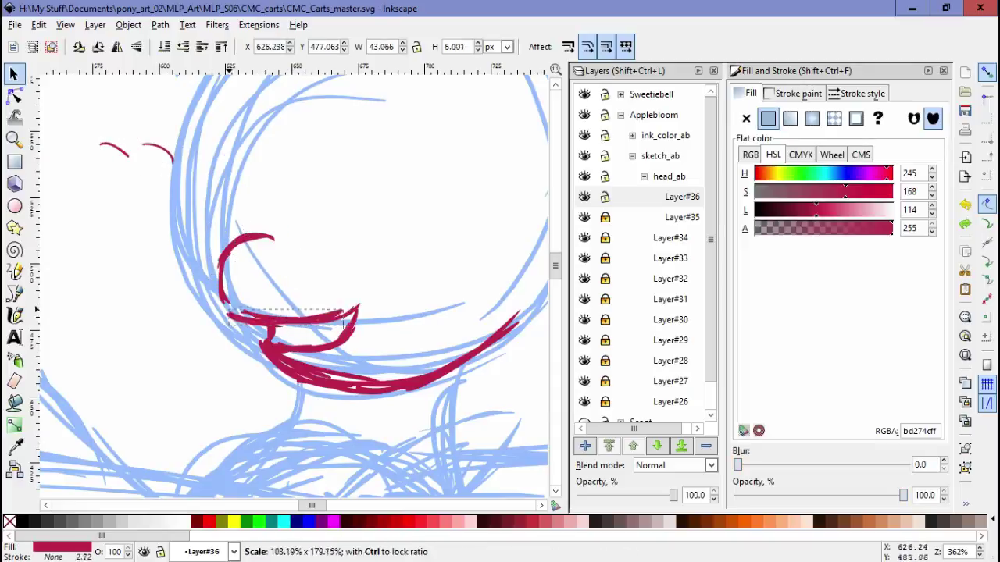
{"action": "key", "text": "Escape"}
{"action": "left_click_drag", "start_coordinate": [154, 334], "coordinate": [156, 336]}
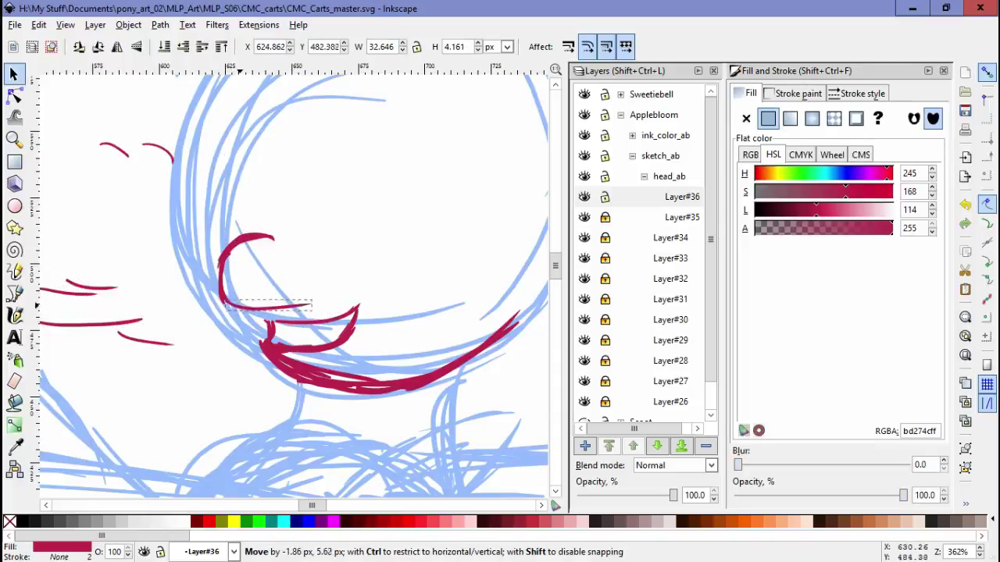
{"action": "left_click_drag", "start_coordinate": [297, 328], "coordinate": [319, 258]}
{"action": "left_click_drag", "start_coordinate": [389, 248], "coordinate": [383, 275]}
{"action": "key", "text": "space"}
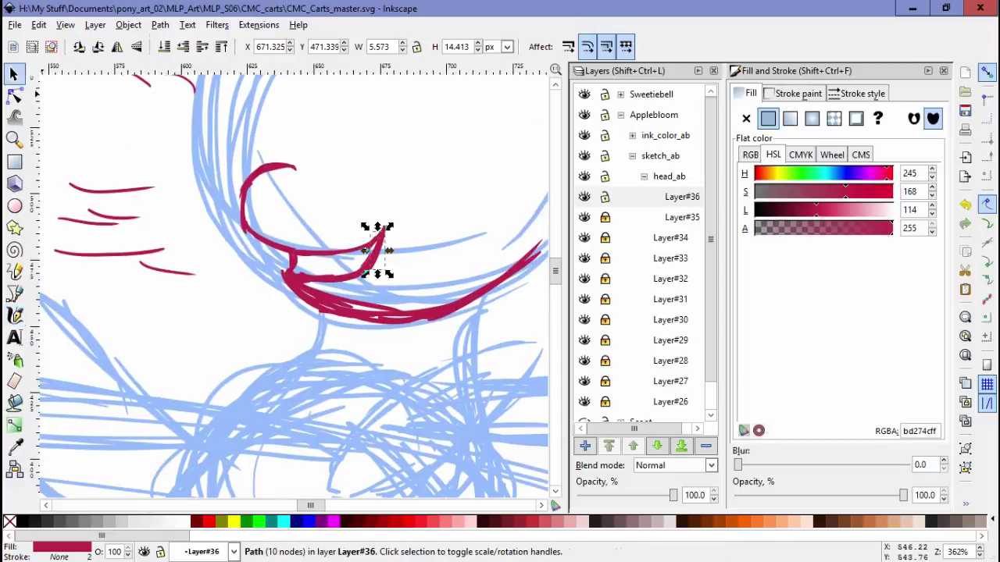
- Move the surplus mouth and chin strokes off the face and delete them
{"action": "key", "text": "Escape"}
{"action": "scroll", "coordinate": [293, 285], "scroll_direction": "up", "scroll_amount": 2}
{"action": "left_click", "coordinate": [83, 263]}
{"action": "left_click", "coordinate": [94, 212]}
{"action": "left_click_drag", "start_coordinate": [302, 311], "coordinate": [290, 328]}
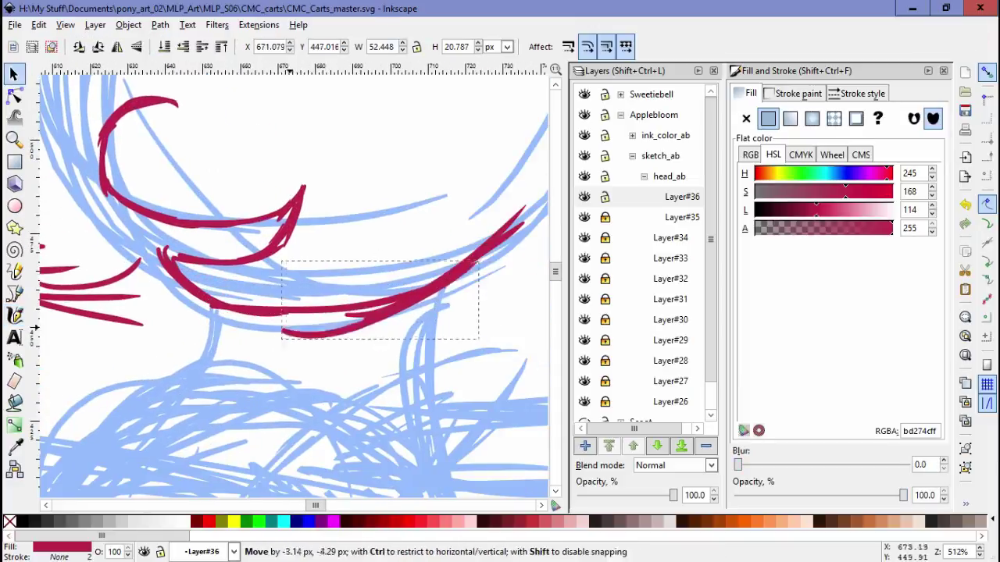
{"action": "mouse_move", "coordinate": [205, 354]}
{"action": "left_mouse_down"}
{"action": "mouse_move", "coordinate": [55, 258]}
{"action": "mouse_move", "coordinate": [72, 166]}
{"action": "left_mouse_up"}
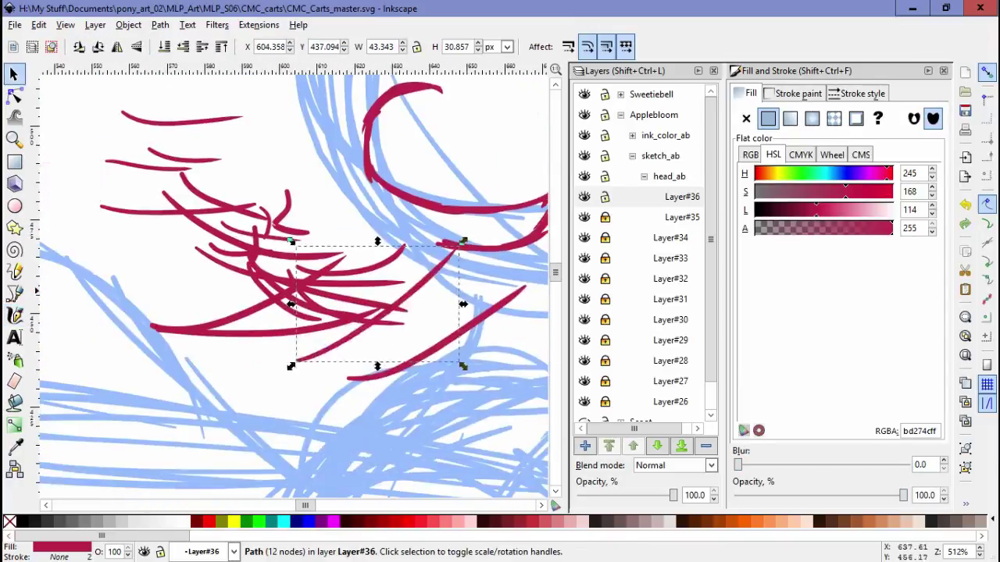
{"action": "left_click_drag", "start_coordinate": [289, 219], "coordinate": [117, 152]}
{"action": "scroll", "coordinate": [154, 214], "scroll_direction": "right", "scroll_amount": 5}
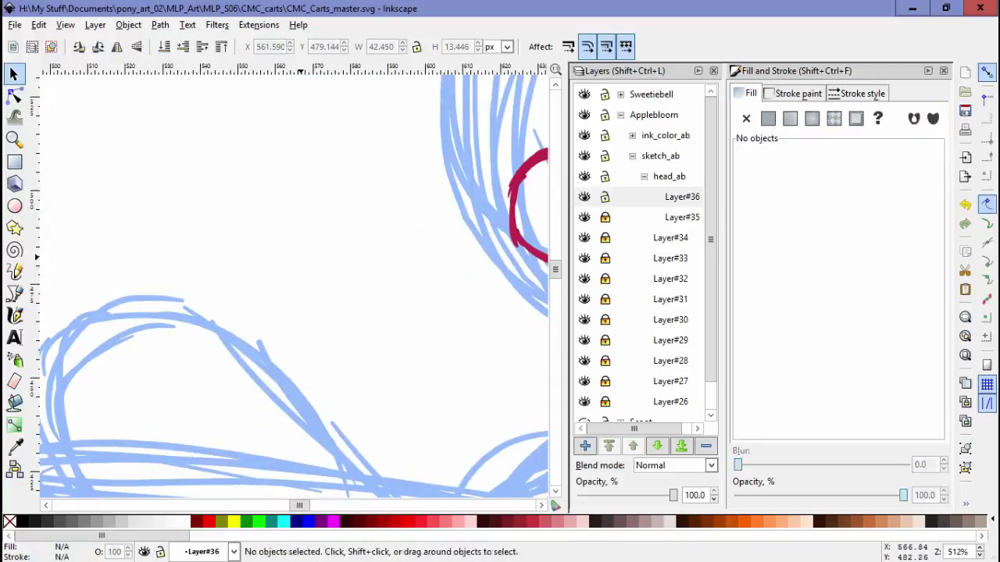
{"action": "left_click", "coordinate": [173, 294]}
{"action": "key", "text": "Delete"}
- Redraw the lower lip and jawline with dark red calligraphic strokes along the base of the head circle
{"action": "key", "text": "c"}
{"action": "left_click_drag", "start_coordinate": [251, 301], "coordinate": [195, 293]}
{"action": "scroll", "coordinate": [293, 281], "scroll_direction": "left", "scroll_amount": 3}
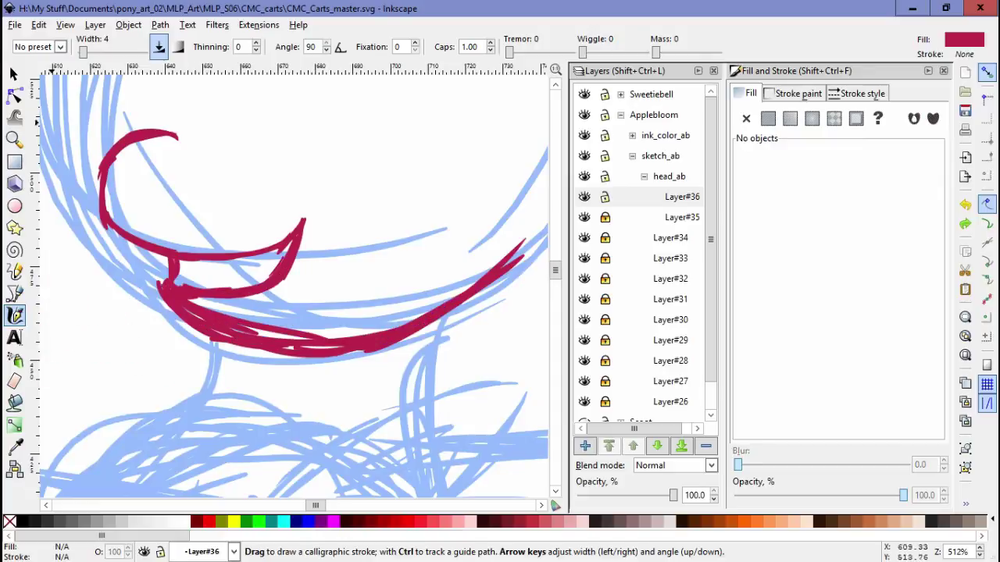
- Pull the surplus jaw strokes off the face and redraw the lower lip to leave thinner mouth and chin lines
{"action": "key", "text": "s"}
{"action": "scroll", "coordinate": [293, 281], "scroll_direction": "left", "scroll_amount": 3}
{"action": "left_click", "coordinate": [94, 371]}
{"action": "scroll", "coordinate": [114, 303], "scroll_direction": "left", "scroll_amount": 2}
{"action": "scroll", "coordinate": [114, 303], "scroll_direction": "up", "scroll_amount": 2}
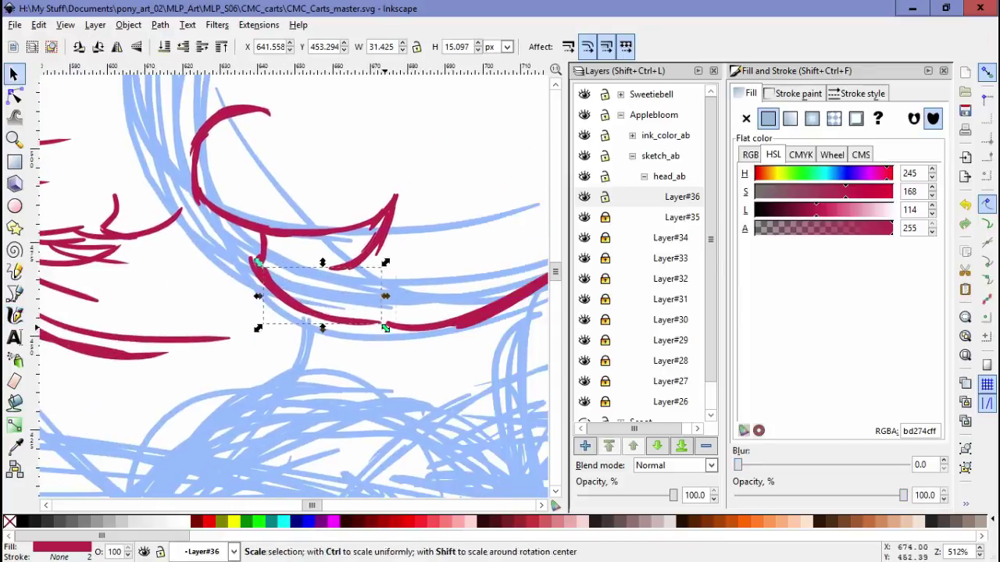
{"action": "key", "text": "c"}
{"action": "scroll", "coordinate": [293, 282], "scroll_direction": "down", "scroll_amount": 2}
{"action": "scroll", "coordinate": [292, 281], "scroll_direction": "down", "scroll_amount": 1}
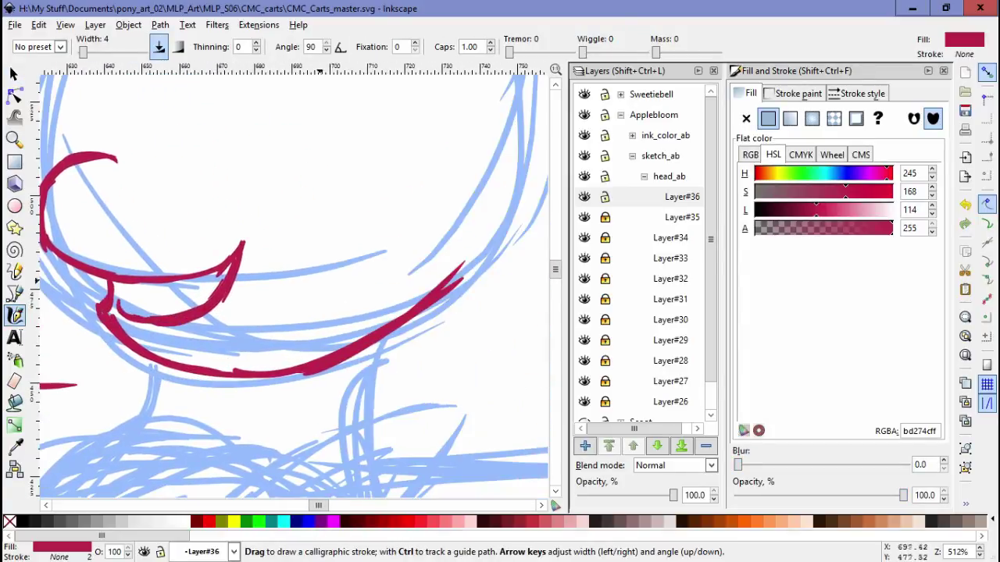
- Replace the heavy jaw stroke and continue the dark red head outline up the back and over the crown
{"action": "key", "text": "s"}
{"action": "left_click_drag", "start_coordinate": [320, 268], "coordinate": [513, 406]}
{"action": "key", "text": "c"}
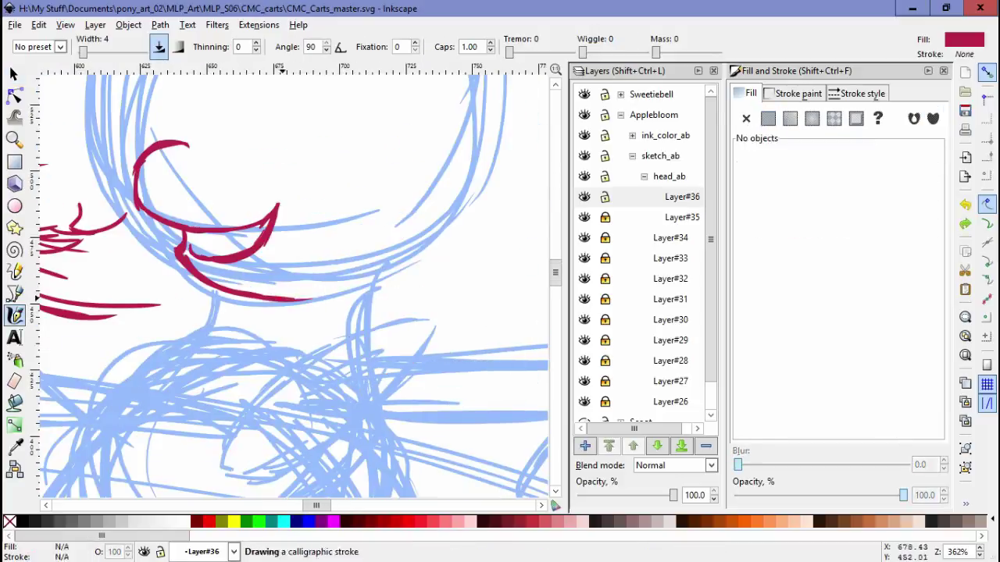
{"action": "scroll", "coordinate": [293, 281], "scroll_direction": "up", "scroll_amount": 6}
{"action": "scroll", "coordinate": [293, 281], "scroll_direction": "left", "scroll_amount": 2}
{"action": "scroll", "coordinate": [293, 281], "scroll_direction": "right", "scroll_amount": 5}
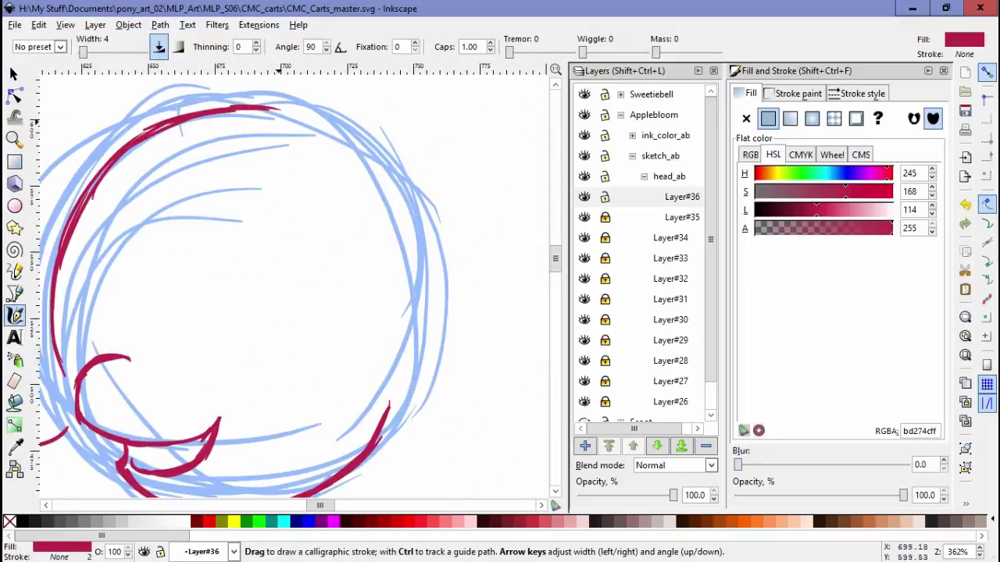
{"action": "scroll", "coordinate": [293, 282], "scroll_direction": "down", "scroll_amount": 2}
{"action": "scroll", "coordinate": [293, 281], "scroll_direction": "down", "scroll_amount": 3}
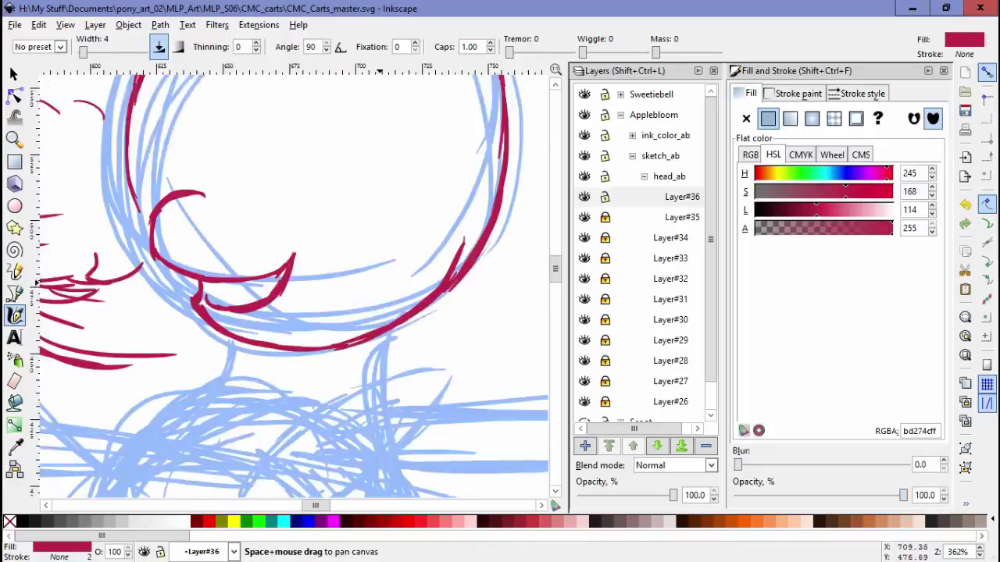
{"action": "scroll", "coordinate": [292, 281], "scroll_direction": "right", "scroll_amount": 1}
- Delete the surplus dark red strokes set aside beside the face
{"action": "key", "text": "s"}
{"action": "left_click", "coordinate": [461, 206]}
{"action": "key", "text": "minus"}
{"action": "left_click", "coordinate": [160, 211]}
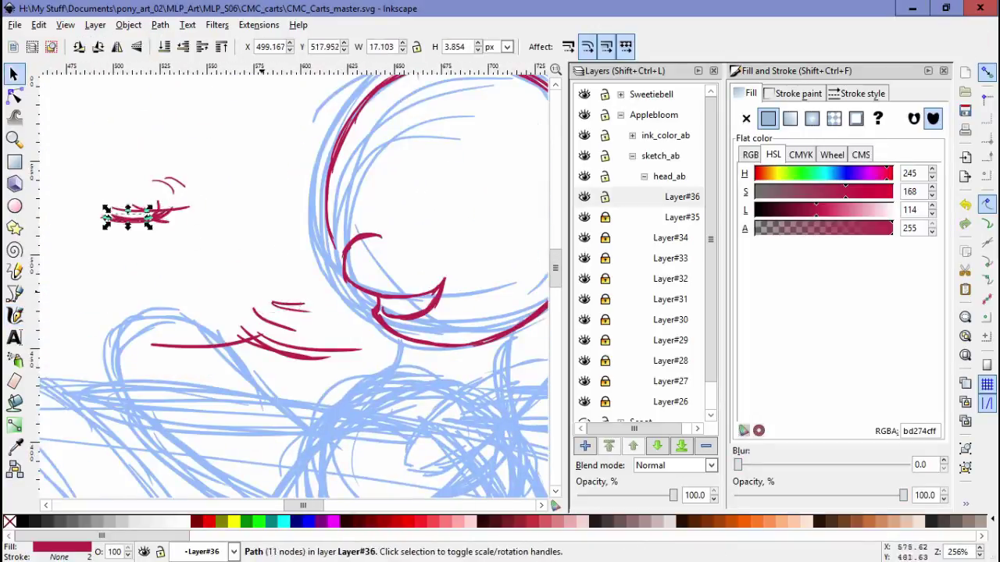
{"action": "scroll", "coordinate": [293, 281], "scroll_direction": "right", "scroll_amount": 3}
{"action": "key", "text": "Escape"}
- Scale the nose and mouth strokes narrower and nudge them into place on the head outline
{"action": "left_click_drag", "start_coordinate": [219, 219], "coordinate": [363, 352]}
{"action": "left_click_drag", "start_coordinate": [349, 233], "coordinate": [357, 226]}
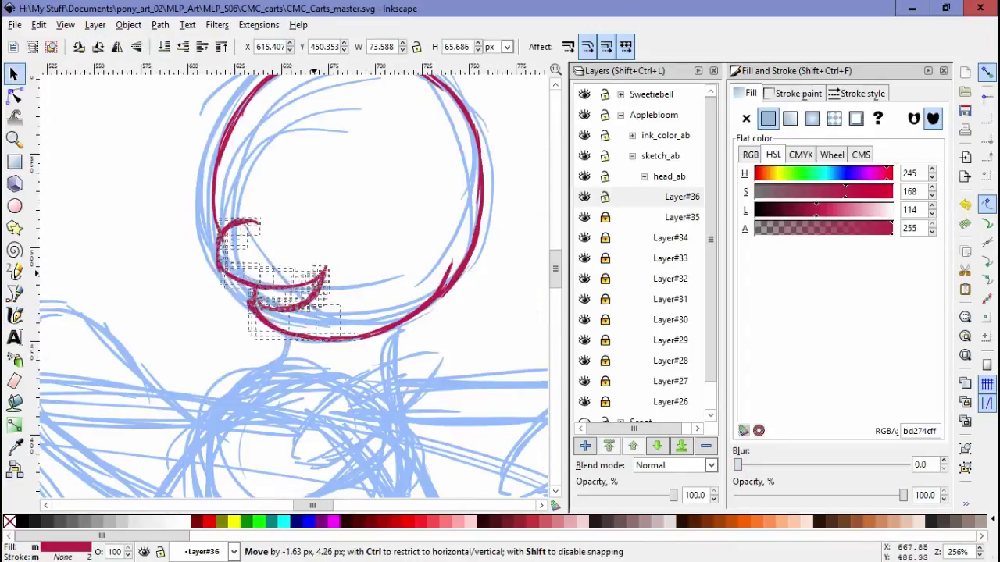
{"action": "key", "text": "Escape"}
{"action": "left_click_drag", "start_coordinate": [179, 297], "coordinate": [343, 204]}
{"action": "left_click_drag", "start_coordinate": [342, 206], "coordinate": [317, 222]}
{"action": "left_click_drag", "start_coordinate": [214, 314], "coordinate": [210, 312]}
{"action": "key", "text": "Escape"}
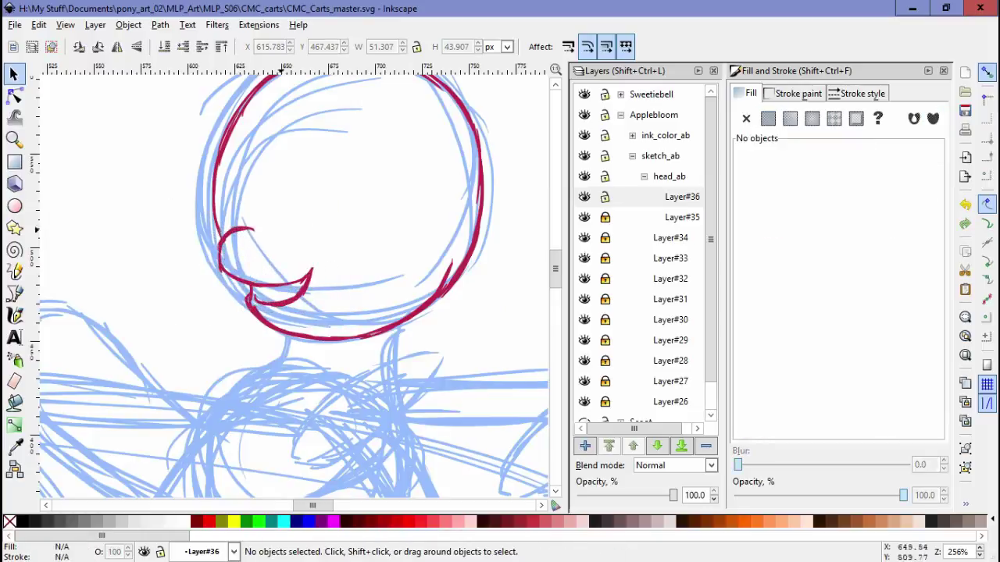
- Enlarge the nose and mouth strokes slightly and shift them a little toward the lower front of the head
{"action": "scroll", "coordinate": [214, 314], "scroll_direction": "up", "scroll_amount": 3}
{"action": "scroll", "coordinate": [213, 314], "scroll_direction": "left", "scroll_amount": 1}
{"action": "scroll", "coordinate": [211, 313], "scroll_direction": "right", "scroll_amount": 2}
{"action": "mouse_move", "coordinate": [132, 318]}
{"action": "left_mouse_down"}
{"action": "mouse_move", "coordinate": [216, 130]}
{"action": "mouse_move", "coordinate": [293, 400]}
{"action": "left_mouse_up"}
{"action": "left_click_drag", "start_coordinate": [296, 311], "coordinate": [303, 304]}
{"action": "left_click_drag", "start_coordinate": [235, 375], "coordinate": [232, 378]}
- Delete the surplus jaw strokes pulled off the head outline
{"action": "key", "text": "ctrl+a"}
{"action": "scroll", "coordinate": [293, 281], "scroll_direction": "down", "scroll_amount": 2}
{"action": "key", "text": "Tab"}
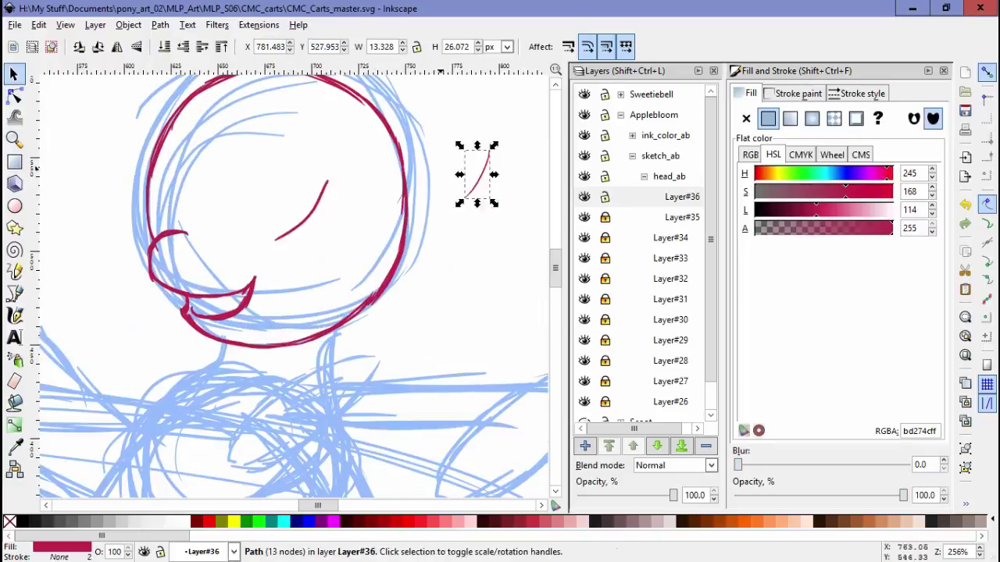
{"action": "key", "text": "Delete"}
{"action": "scroll", "coordinate": [293, 281], "scroll_direction": "left", "scroll_amount": 3}
- Draw a tongue line inside the mouth, redraw the front of the nose and add small nostril marks
{"action": "key", "text": "c"}
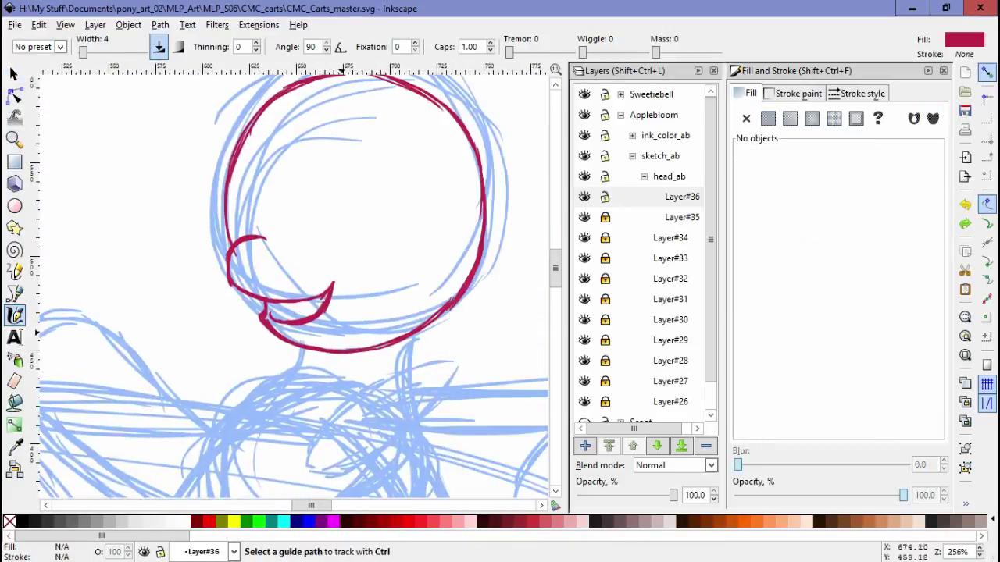
{"action": "scroll", "coordinate": [244, 234], "scroll_direction": "up", "scroll_amount": 3}
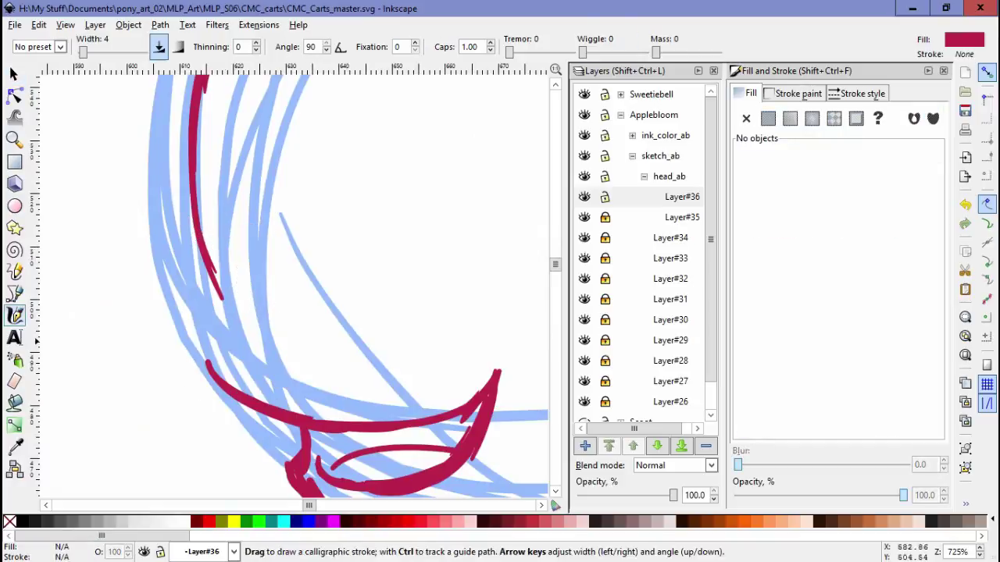
{"action": "left_click_drag", "start_coordinate": [253, 259], "coordinate": [207, 333]}
{"action": "left_click_drag", "start_coordinate": [331, 355], "coordinate": [363, 363]}
{"action": "scroll", "coordinate": [364, 362], "scroll_direction": "down", "scroll_amount": 2}
{"action": "scroll", "coordinate": [364, 363], "scroll_direction": "right", "scroll_amount": 2}
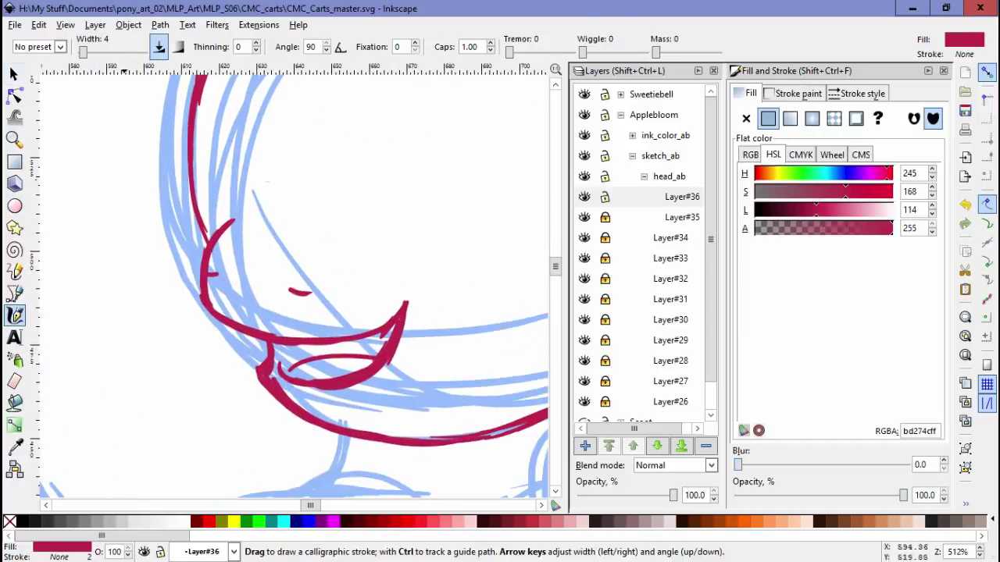
- Narrow the nose and mouth strokes slightly to tighten the muzzle
{"action": "key", "text": "s"}
{"action": "left_click_drag", "start_coordinate": [416, 305], "coordinate": [413, 305]}
{"action": "key", "text": "Escape"}
{"action": "scroll", "coordinate": [313, 313], "scroll_direction": "down", "scroll_amount": 2}
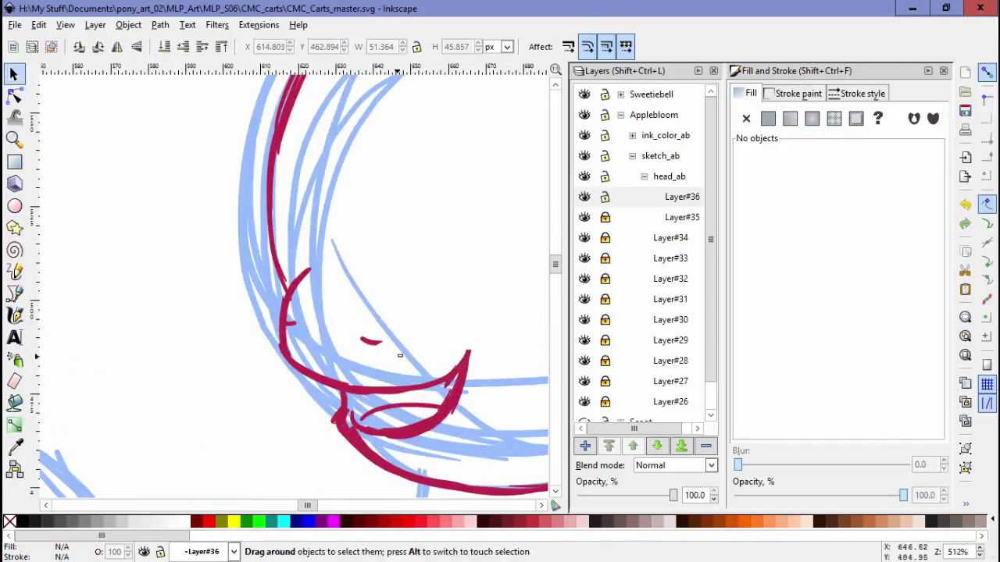
{"action": "key", "text": "c"}
{"action": "scroll", "coordinate": [235, 273], "scroll_direction": "up", "scroll_amount": 2}
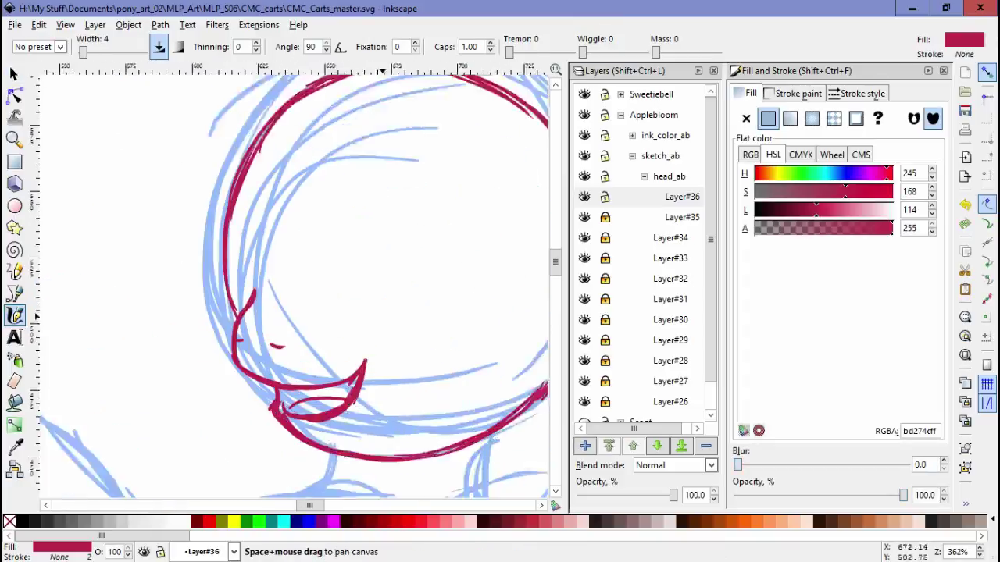
- Try scaling the mouth and muzzle strokes to a narrower width
{"action": "key", "text": "s"}
{"action": "left_click_drag", "start_coordinate": [138, 171], "coordinate": [364, 296]}
{"action": "scroll", "coordinate": [312, 273], "scroll_direction": "down", "scroll_amount": 1}
{"action": "left_click_drag", "start_coordinate": [231, 374], "coordinate": [377, 271]}
{"action": "key", "text": "Escape"}
{"action": "key", "text": "Escape"}
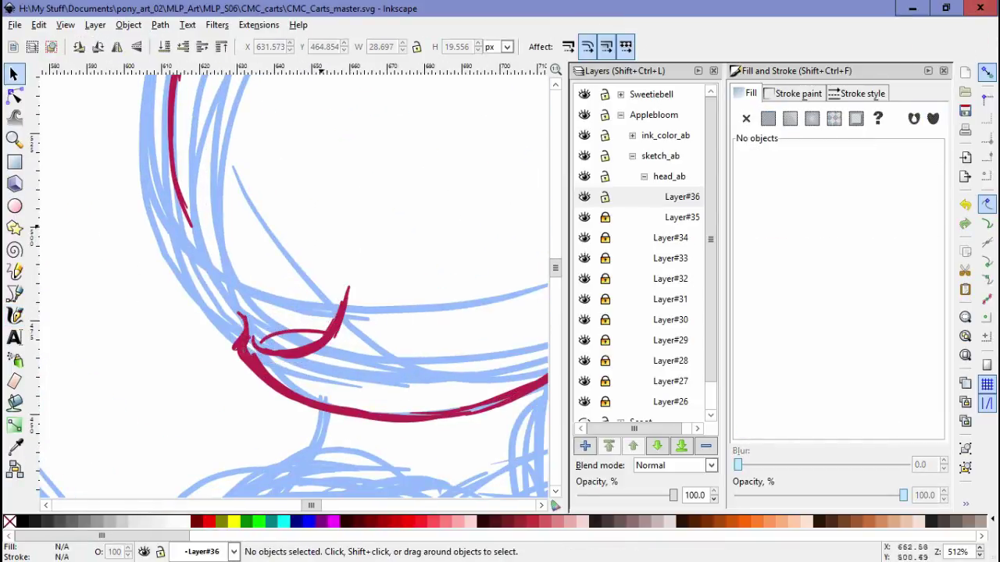
{"action": "key", "text": "c"}
{"action": "scroll", "coordinate": [297, 281], "scroll_direction": "down", "scroll_amount": 1}
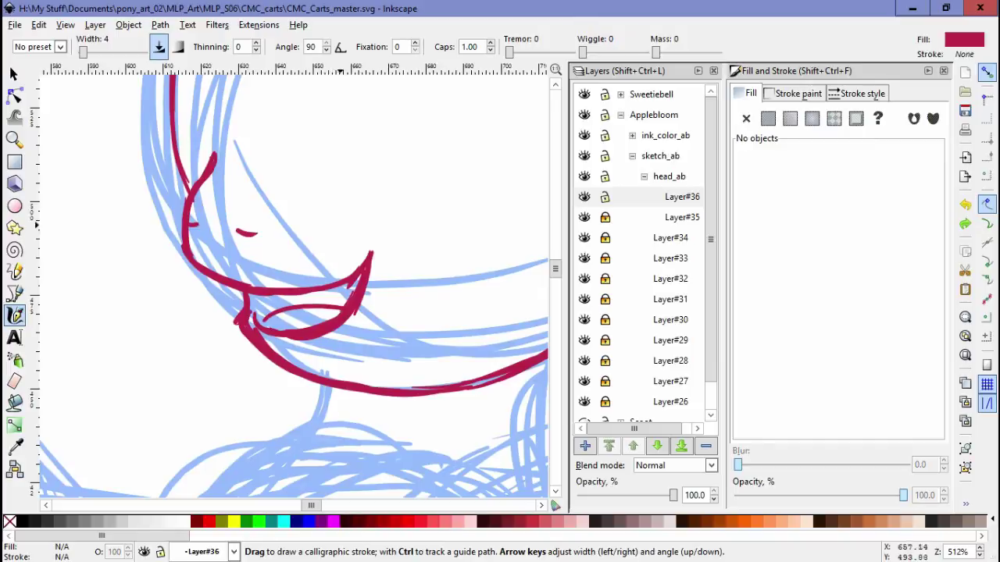
{"action": "key", "text": "s"}
{"action": "scroll", "coordinate": [312, 297], "scroll_direction": "down", "scroll_amount": 2}
{"action": "scroll", "coordinate": [313, 297], "scroll_direction": "up", "scroll_amount": 1}
{"action": "left_click_drag", "start_coordinate": [148, 219], "coordinate": [357, 357]}
{"action": "left_click_drag", "start_coordinate": [343, 291], "coordinate": [322, 291]}
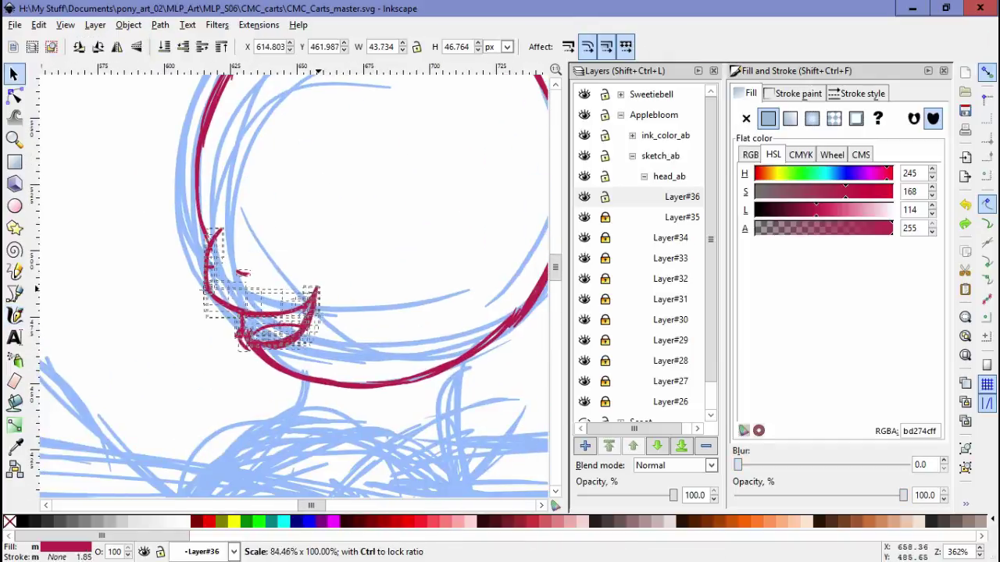
- Move the far nostril mark off the nose and delete the nose strokes in front of the mouth
{"action": "left_click", "coordinate": [217, 267]}
{"action": "left_click_drag", "start_coordinate": [217, 268], "coordinate": [111, 281]}
{"action": "key", "text": "Escape"}
{"action": "scroll", "coordinate": [176, 279], "scroll_direction": "up", "scroll_amount": 1}
{"action": "key", "text": "ctrl+v"}
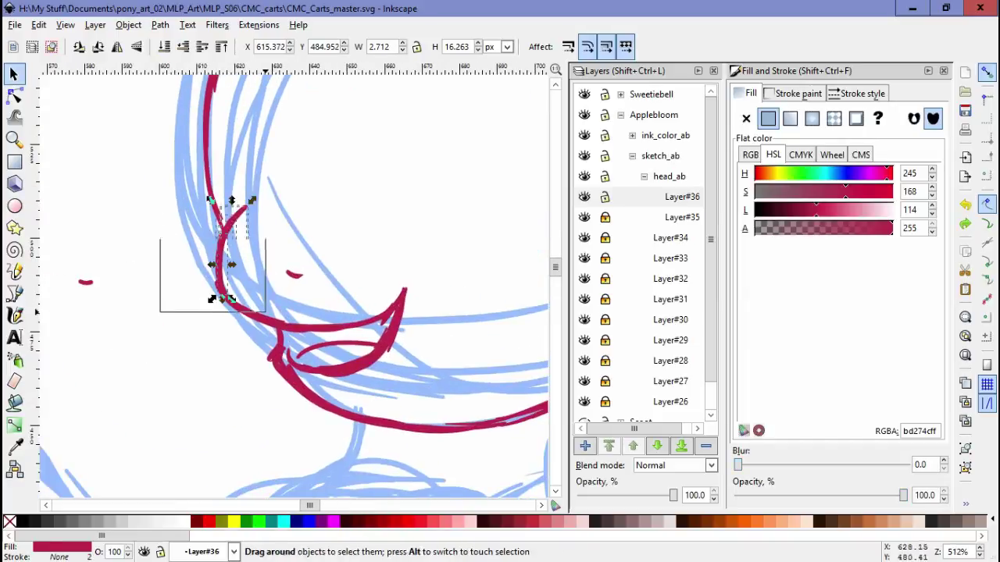
{"action": "left_click_drag", "start_coordinate": [263, 311], "coordinate": [125, 353]}
{"action": "key", "text": "Delete"}
- Redraw the nose as a rounder dark red curve running from the forehead line down to the upper lip
{"action": "key", "text": "c"}
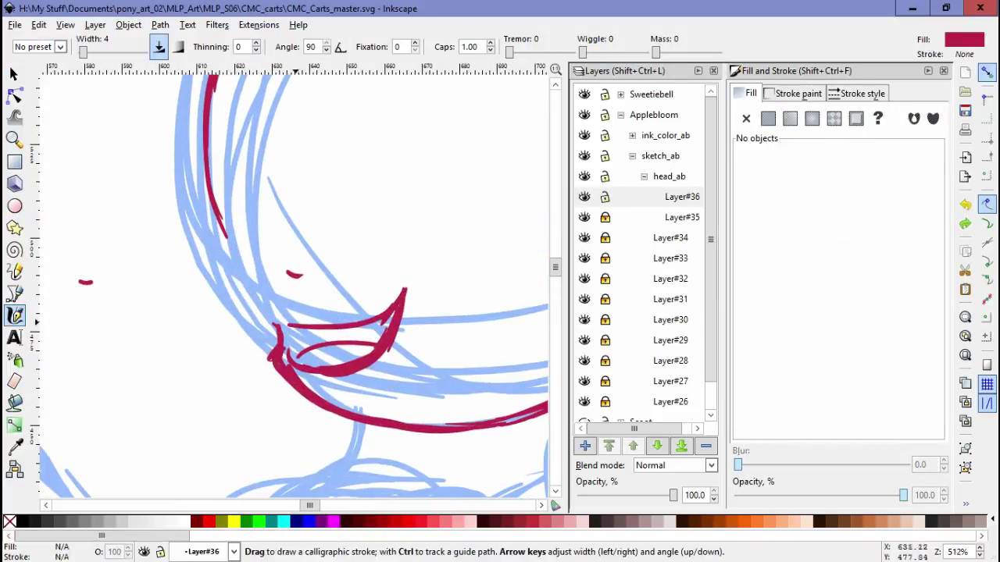
{"action": "left_click_drag", "start_coordinate": [252, 319], "coordinate": [281, 326]}
{"action": "mouse_move", "coordinate": [263, 232]}
{"action": "left_mouse_down"}
{"action": "mouse_move", "coordinate": [244, 294]}
{"action": "mouse_move", "coordinate": [269, 321]}
{"action": "left_mouse_up"}
{"action": "scroll", "coordinate": [351, 328], "scroll_direction": "down", "scroll_amount": 3}
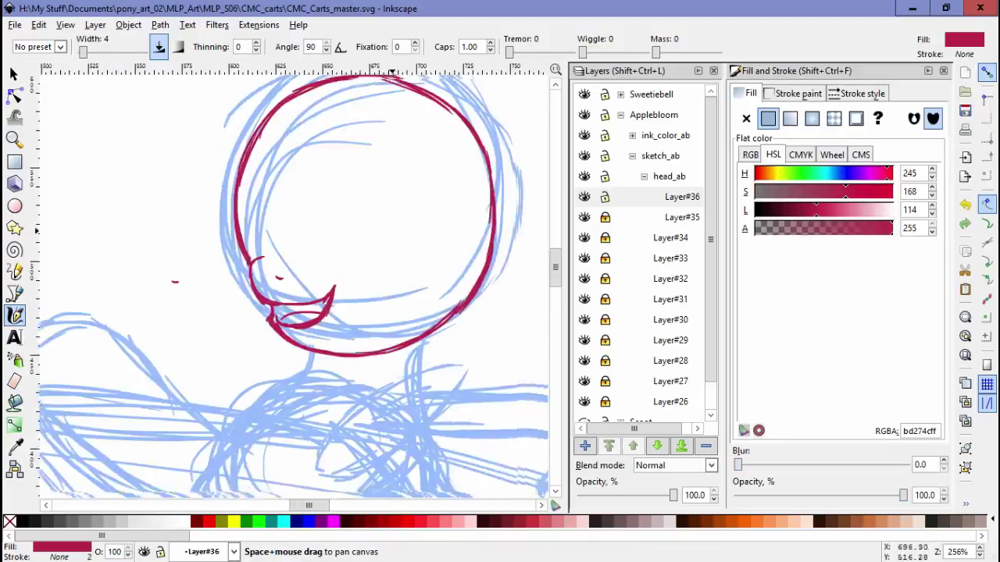
- Scale the mouth and tongue strokes down proportionally within the muzzle
{"action": "scroll", "coordinate": [312, 313], "scroll_direction": "up", "scroll_amount": 4}
{"action": "key", "text": "s"}
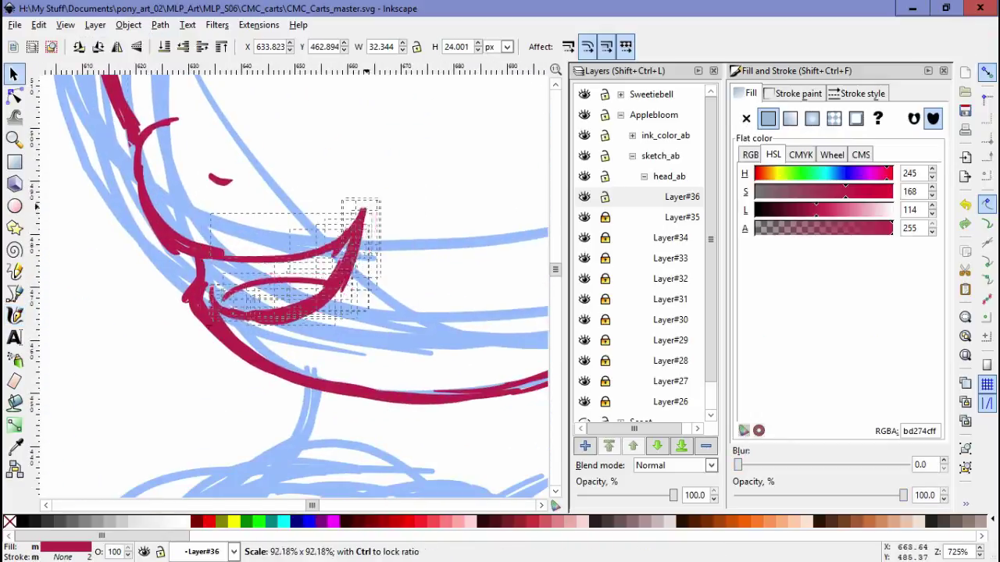
{"action": "key", "text": "Escape"}
{"action": "scroll", "coordinate": [297, 281], "scroll_direction": "down", "scroll_amount": 3}
{"action": "scroll", "coordinate": [297, 281], "scroll_direction": "up", "scroll_amount": 2}
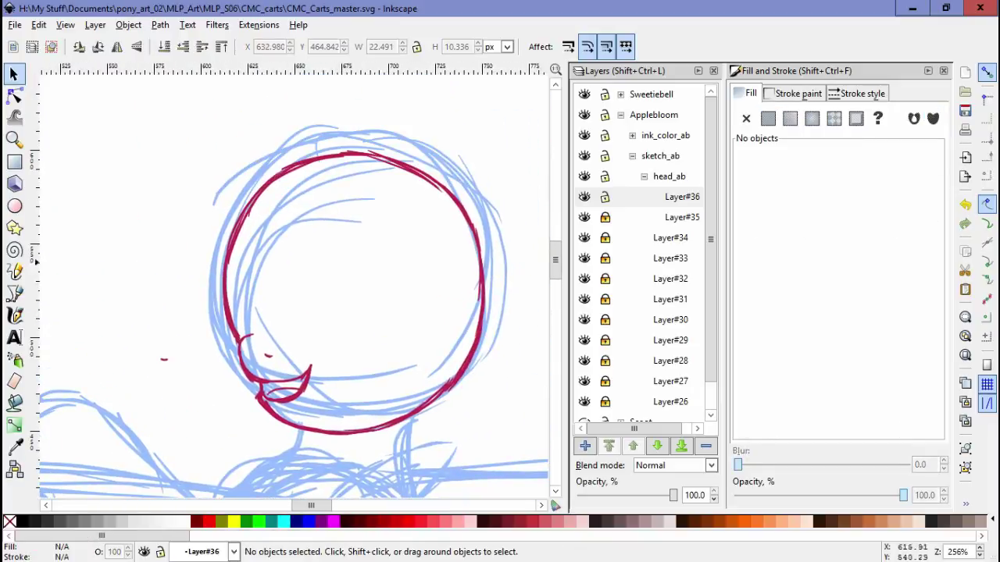
- Remove the stray mark beside the face and rework the forehead stroke so it runs down to the nose
{"action": "left_click", "coordinate": [113, 187]}
{"action": "mouse_move", "coordinate": [221, 145]}
{"action": "left_mouse_down"}
{"action": "mouse_move", "coordinate": [477, 285]}
{"action": "mouse_move", "coordinate": [462, 267]}
{"action": "left_mouse_up"}
{"action": "scroll", "coordinate": [312, 313], "scroll_direction": "down", "scroll_amount": 1}
{"action": "scroll", "coordinate": [313, 313], "scroll_direction": "up", "scroll_amount": 1}
{"action": "key", "text": "c"}
{"action": "key", "text": "ctrl+a"}
{"action": "scroll", "coordinate": [289, 281], "scroll_direction": "up", "scroll_amount": 1}
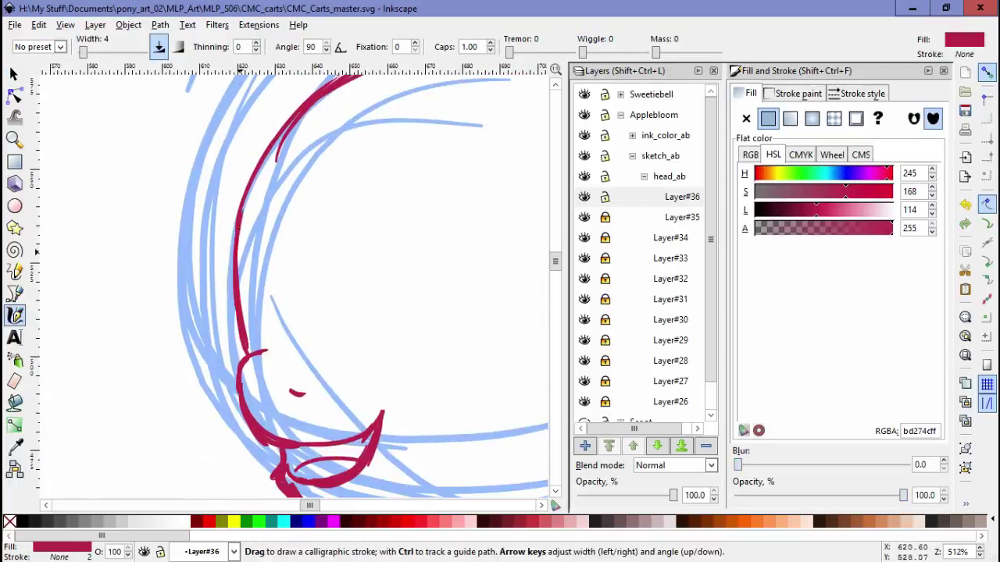
{"action": "scroll", "coordinate": [289, 281], "scroll_direction": "down", "scroll_amount": 3}
{"action": "key", "text": "s"}
{"action": "key", "text": "Escape"}
{"action": "scroll", "coordinate": [289, 281], "scroll_direction": "up", "scroll_amount": 1}
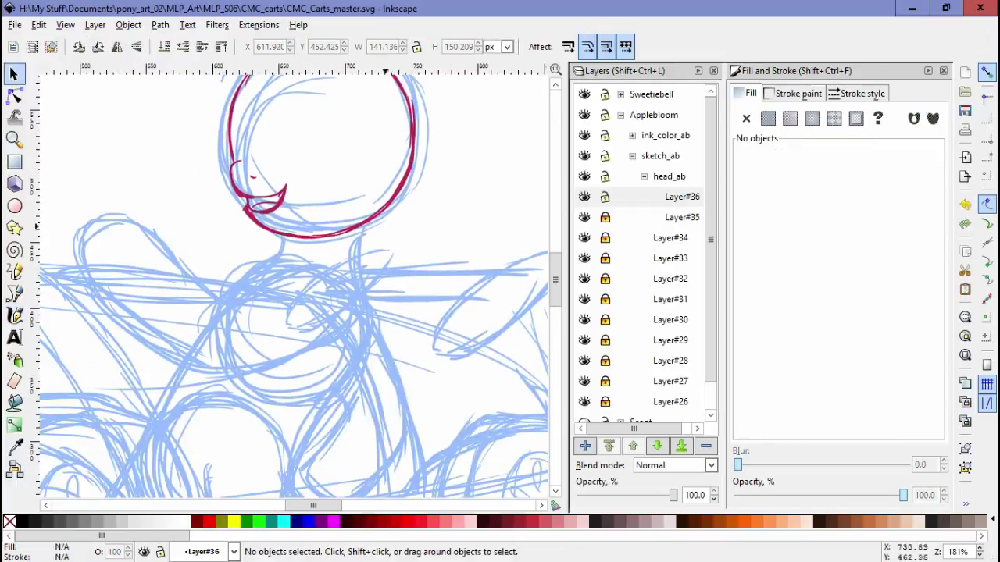
- Add a new layer in head_ab and draw a large near eye outline and a narrow far eye outline
{"action": "key", "text": "c"}
{"action": "scroll", "coordinate": [289, 282], "scroll_direction": "down", "scroll_amount": 3}
{"action": "scroll", "coordinate": [491, 205], "scroll_direction": "up", "scroll_amount": 3}
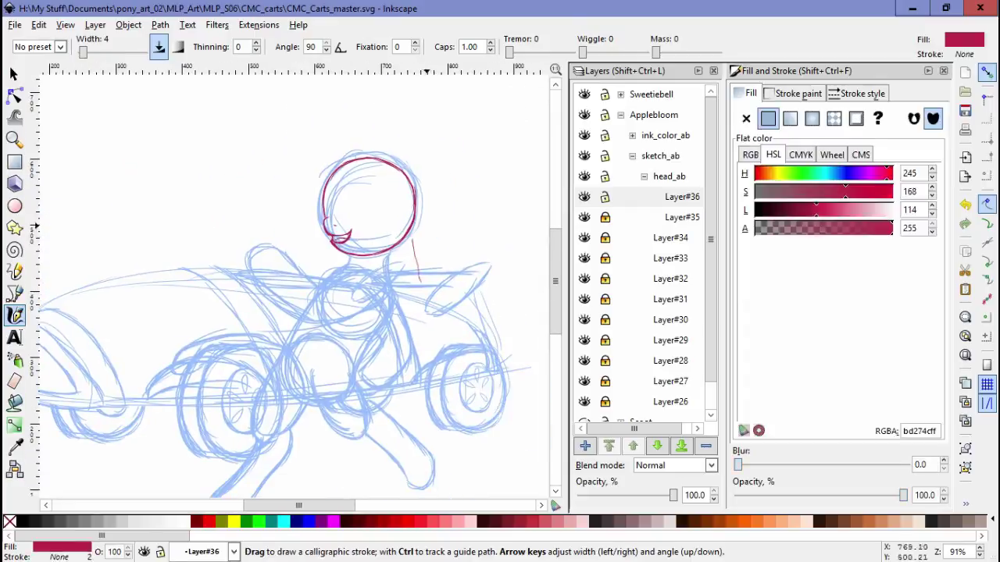
{"action": "key", "text": "ctrl+shift+n"}
{"action": "key", "text": "Return"}
{"action": "scroll", "coordinate": [247, 171], "scroll_direction": "up", "scroll_amount": 1}
{"action": "left_click_drag", "start_coordinate": [250, 254], "coordinate": [287, 214]}
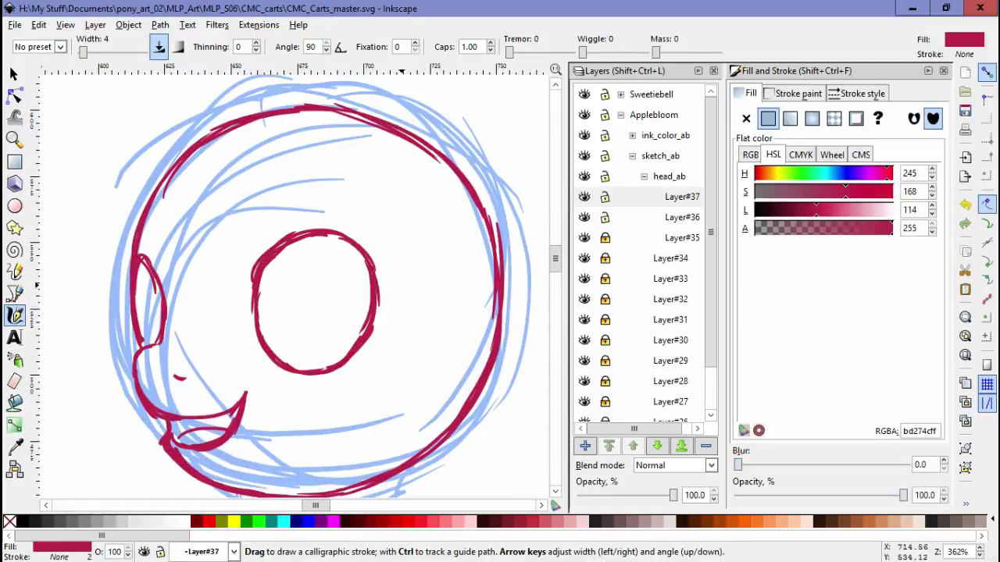
- Add another layer and draw the near eye's iris and filled pupils with small highlights in both eyes
{"action": "key", "text": "ctrl+shift+n"}
{"action": "key", "text": "Return"}
{"action": "left_click_drag", "start_coordinate": [350, 271], "coordinate": [320, 366]}
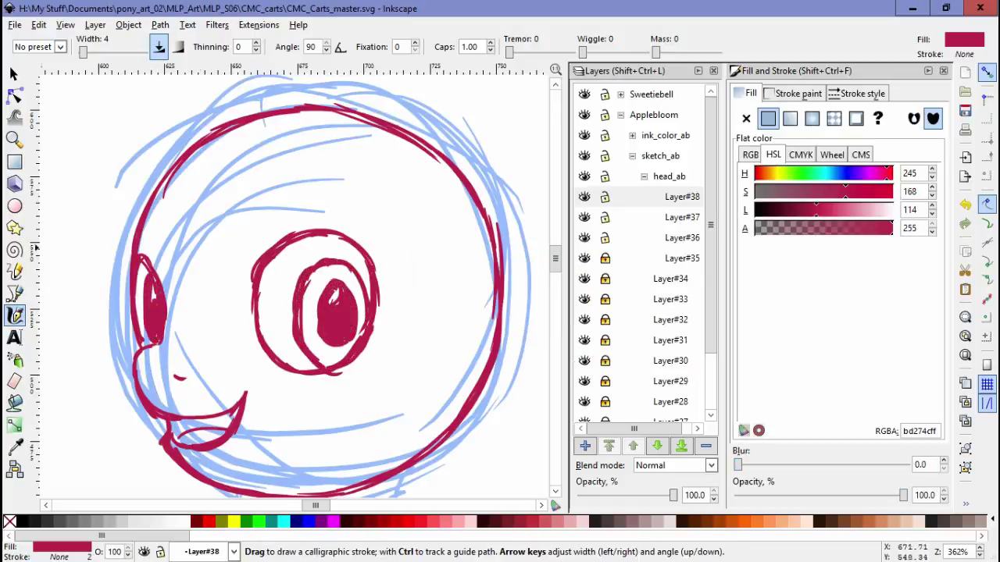
- Select the near eye's iris and pupil strokes and widen them toward the muzzle
{"action": "key", "text": "s"}
{"action": "left_click_drag", "start_coordinate": [281, 242], "coordinate": [375, 370]}
{"action": "left_click_drag", "start_coordinate": [328, 305], "coordinate": [329, 305]}
{"action": "key", "text": "Escape"}
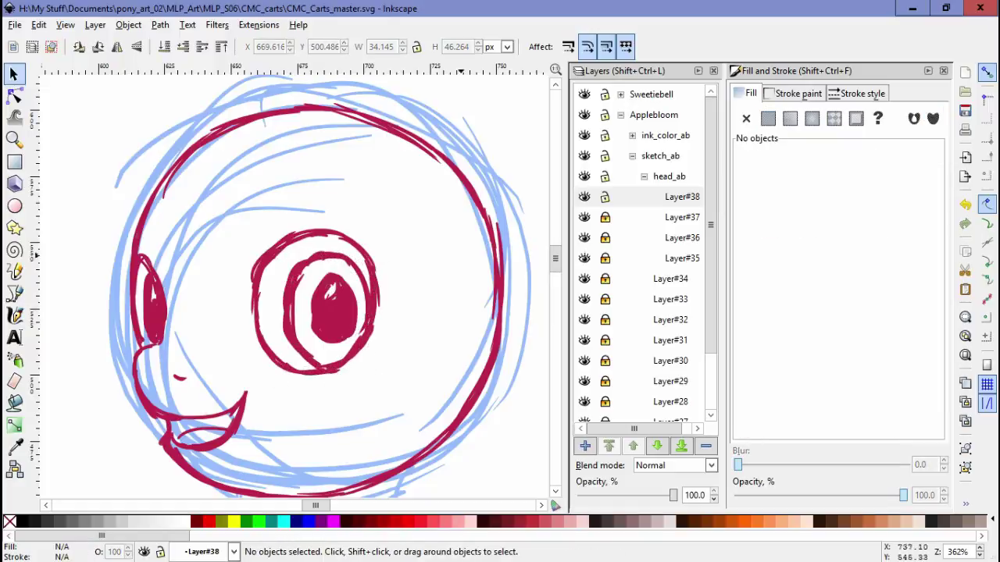
- Try drawing thick dark maroon upper lids and lashes over both eyes on the pupil layer
{"action": "key", "text": "c"}
{"action": "left_click_drag", "start_coordinate": [263, 266], "coordinate": [294, 236]}
{"action": "scroll", "coordinate": [343, 267], "scroll_direction": "up", "scroll_amount": 1}
{"action": "mouse_move", "coordinate": [47, 254]}
{"action": "left_mouse_down"}
{"action": "mouse_move", "coordinate": [78, 260]}
{"action": "mouse_move", "coordinate": [92, 301]}
{"action": "left_mouse_up"}
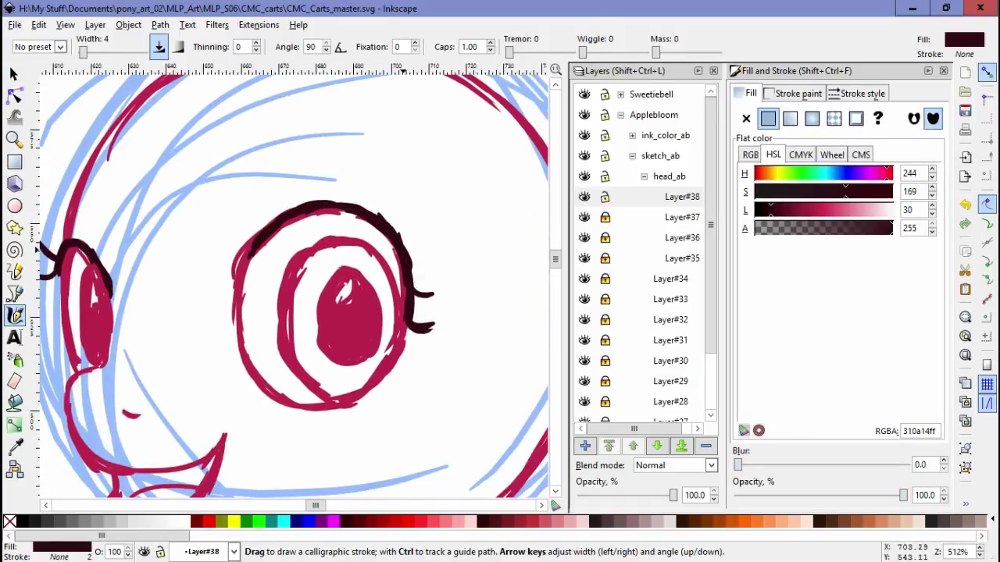
{"action": "left_click_drag", "start_coordinate": [143, 275], "coordinate": [140, 317]}
{"action": "key", "text": "s"}
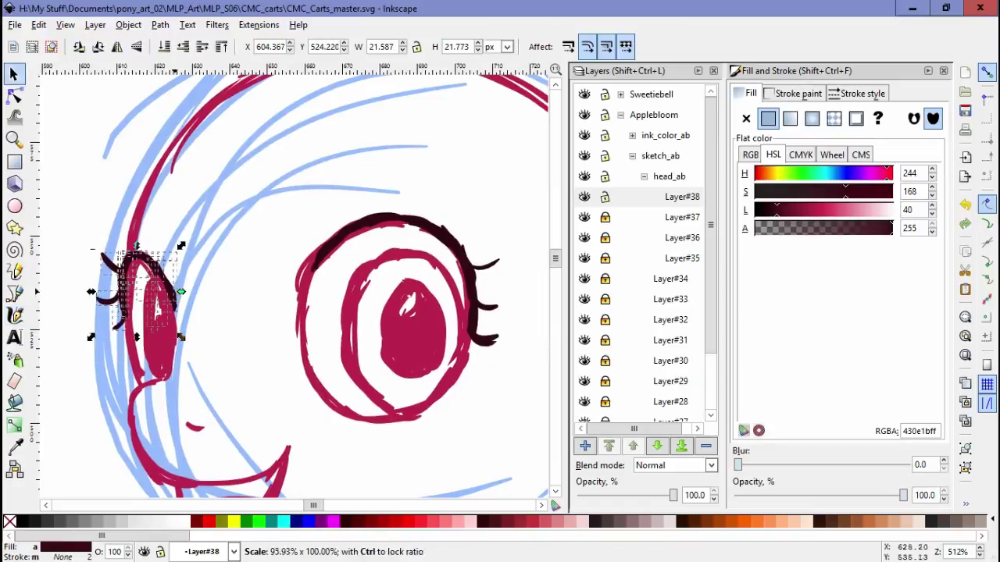
{"action": "key", "text": "Escape"}
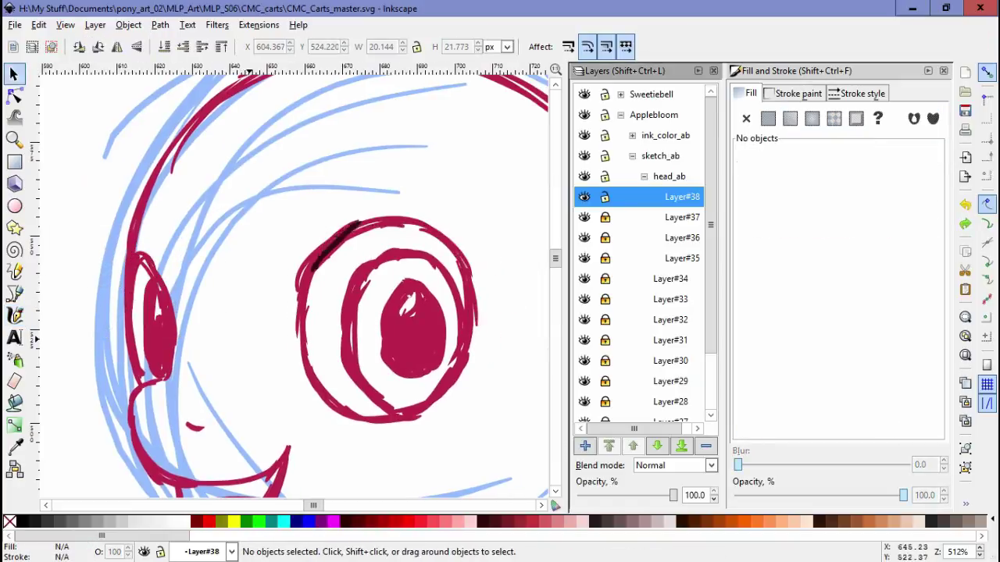
- Redraw the dark maroon upper lids and lashes of both eyes on a new layer and adjust the near eye's outer lash
{"action": "key", "text": "c"}
{"action": "left_click_drag", "start_coordinate": [310, 274], "coordinate": [382, 221]}
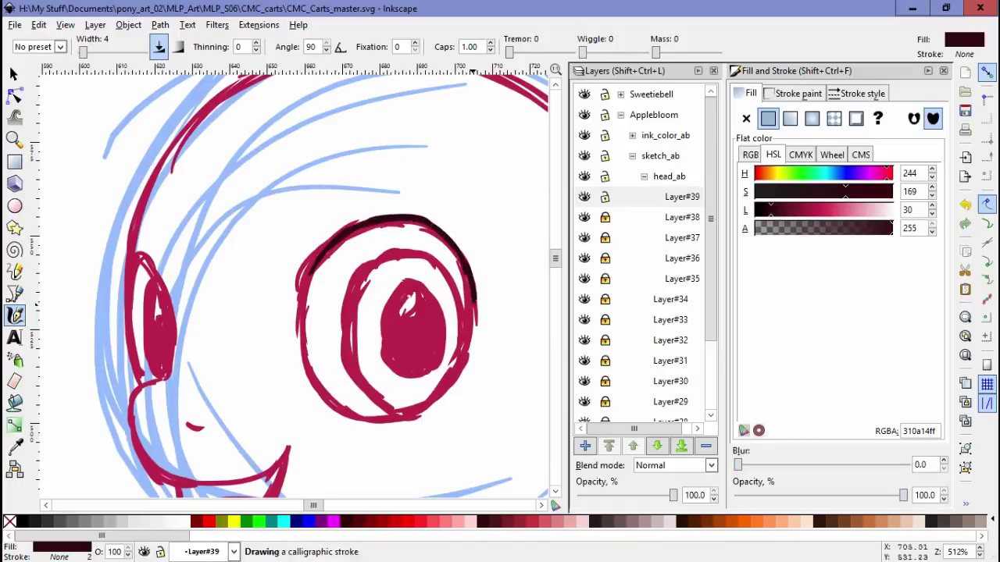
{"action": "left_click_drag", "start_coordinate": [476, 293], "coordinate": [496, 279]}
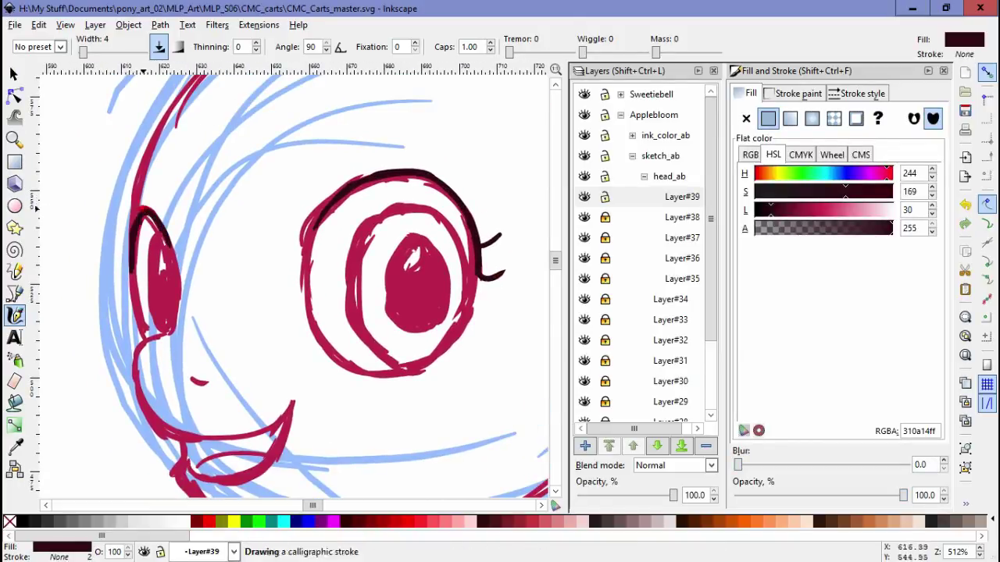
{"action": "key", "text": "space"}
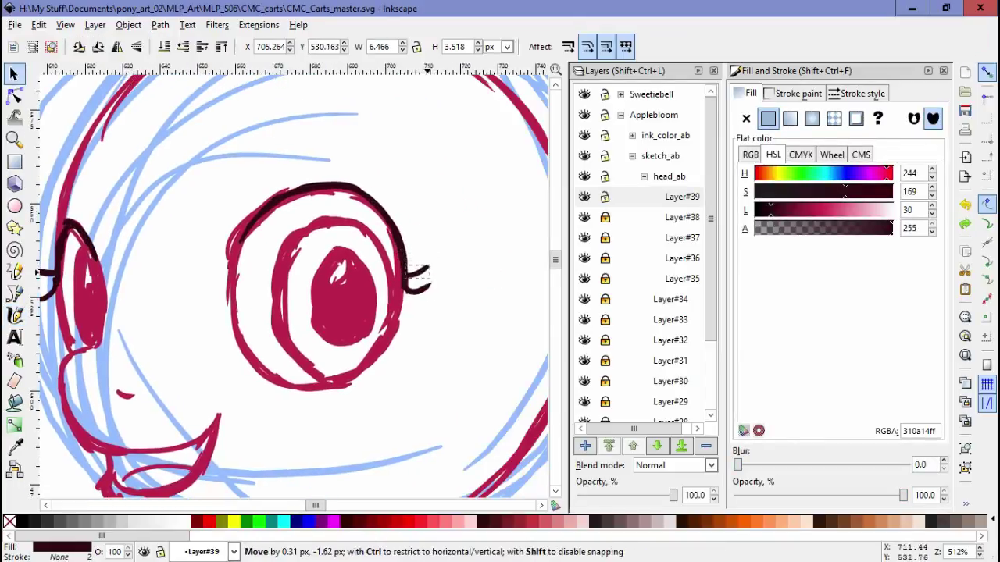
- Add a new layer above head_ab in sketch_ab and set the stroke fill to dark blue 003453ff
{"action": "scroll", "coordinate": [334, 320], "scroll_direction": "down", "scroll_amount": 4}
{"action": "key", "text": "ctrl+shift+n"}
{"action": "key", "text": "space"}
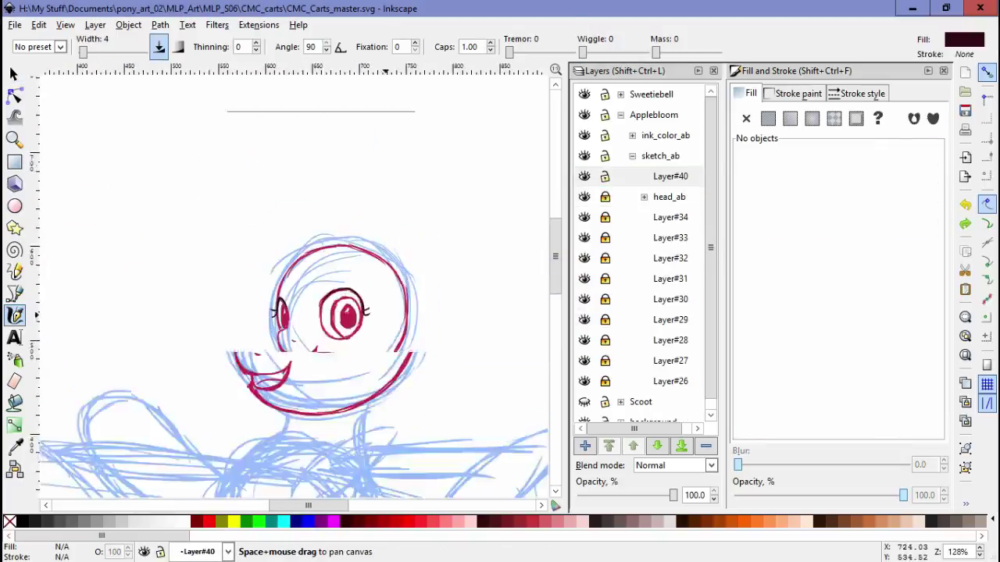
{"action": "scroll", "coordinate": [297, 289], "scroll_direction": "down", "scroll_amount": 2}
{"action": "key", "text": "d"}
{"action": "left_click", "coordinate": [424, 286]}
{"action": "key", "text": "d"}
- Draw a dark blue helmet outline around the crown, forehead and back of the head, with a narrow oval ear opening
{"action": "scroll", "coordinate": [297, 289], "scroll_direction": "up", "scroll_amount": 4}
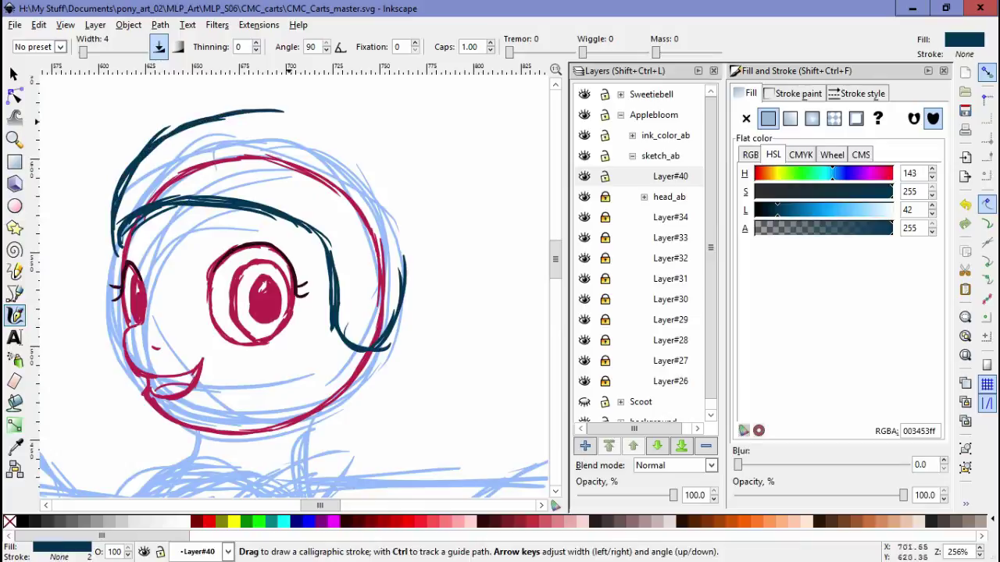
{"action": "left_click_drag", "start_coordinate": [387, 320], "coordinate": [379, 258]}
{"action": "scroll", "coordinate": [375, 297], "scroll_direction": "down", "scroll_amount": 3}
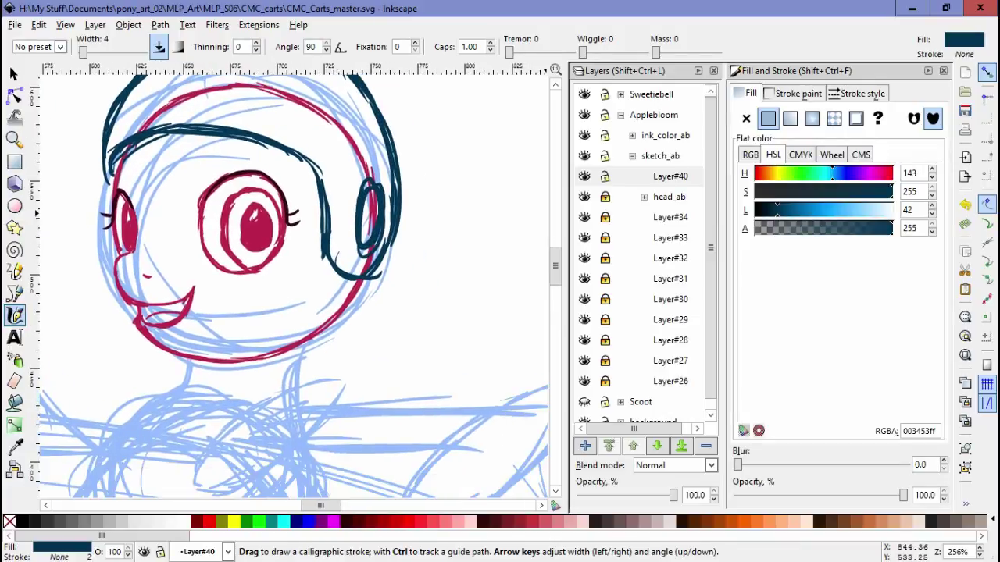
- Try recolouring all of Applebloom's head and face strokes in the palette's muted yellow c9c97eff
{"action": "key", "text": "space"}
{"action": "scroll", "coordinate": [273, 289], "scroll_direction": "down", "scroll_amount": 2}
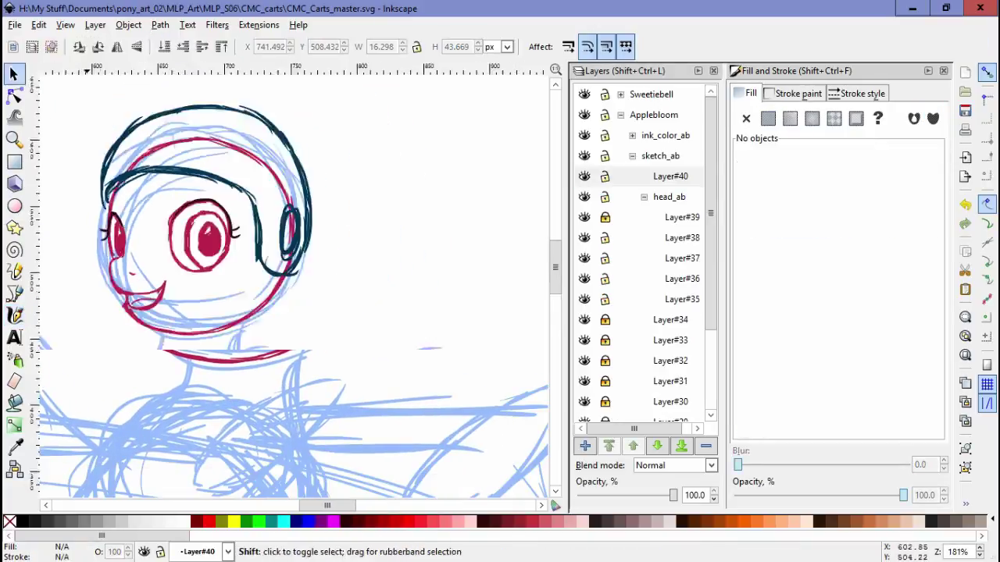
{"action": "key", "text": "ctrl+alt+a"}
{"action": "left_click_drag", "start_coordinate": [352, 352], "coordinate": [175, 214]}
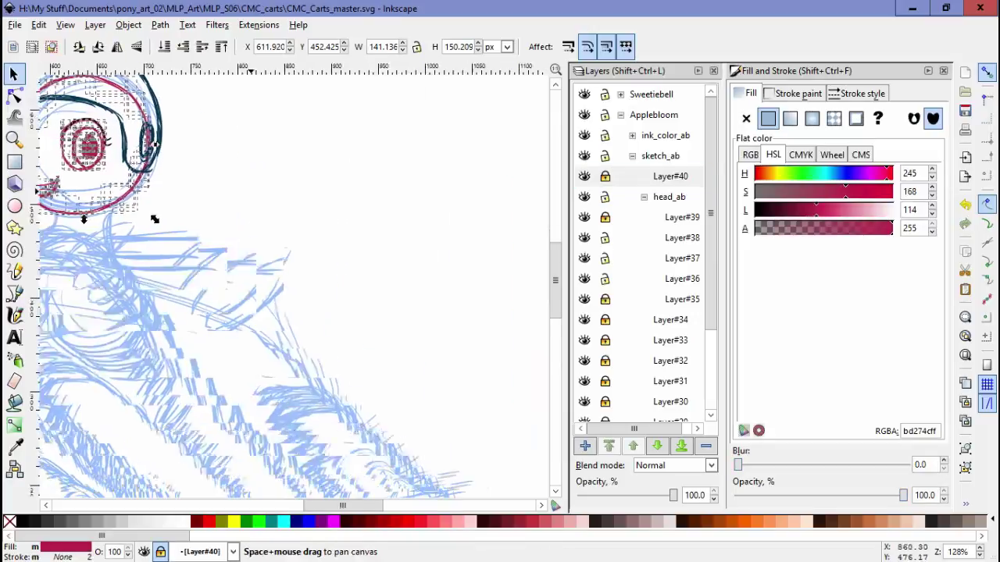
{"action": "key", "text": "d"}
{"action": "left_click", "coordinate": [437, 374]}
{"action": "key", "text": "Escape"}
{"action": "left_click", "coordinate": [605, 176]}
{"action": "key", "text": "ctrl+alt+a"}
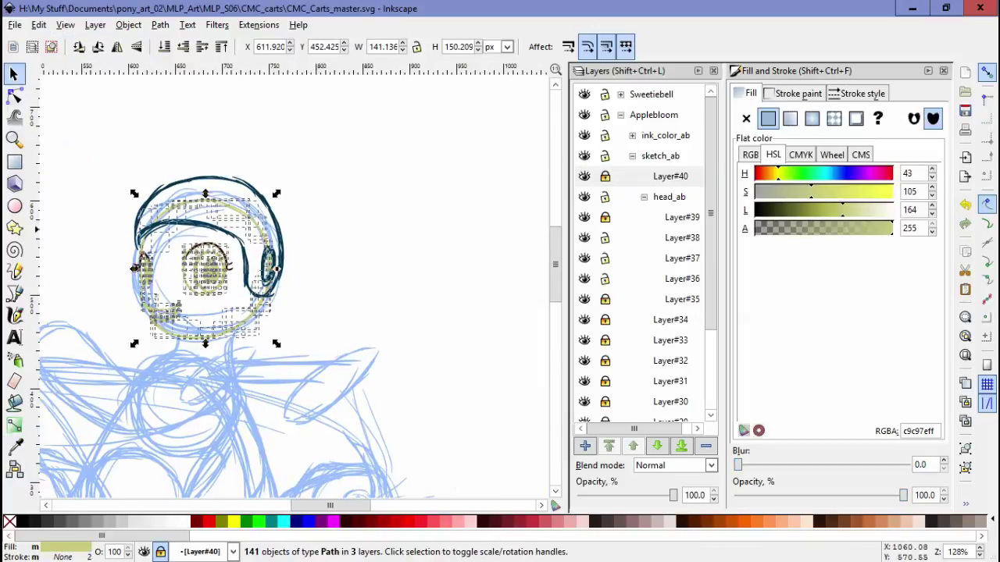
- Try a darker, more saturated yellow a6a612ff on Applebloom's head and face strokes
{"action": "left_click_drag", "start_coordinate": [769, 173], "coordinate": [779, 173]}
{"action": "key", "text": "Escape"}
{"action": "left_click_drag", "start_coordinate": [349, 307], "coordinate": [420, 296]}
- Recolour Applebloom's head and face strokes with the crimson sampled from the palette swatches beside the page
{"action": "key", "text": "ctrl+alt+a"}
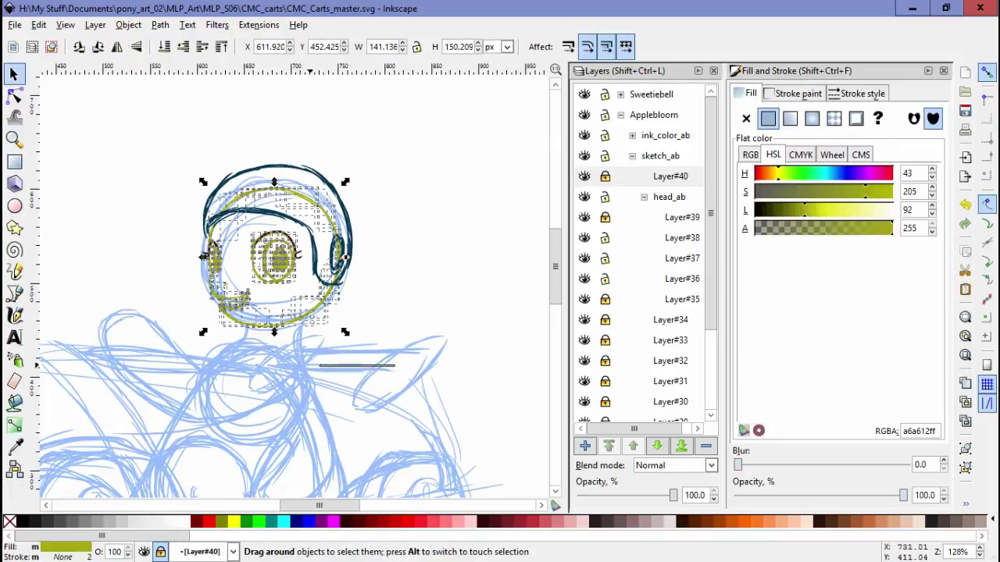
{"action": "key", "text": "d"}
{"action": "left_click_drag", "start_coordinate": [469, 258], "coordinate": [206, 258]}
{"action": "left_click", "coordinate": [380, 241]}
{"action": "key", "text": "Escape"}
{"action": "left_click_drag", "start_coordinate": [261, 319], "coordinate": [452, 303]}
- Add a new layer inside head_ab and set the calligraphy stroke fill to the palette's pink f14060ff
{"action": "left_click", "coordinate": [669, 196]}
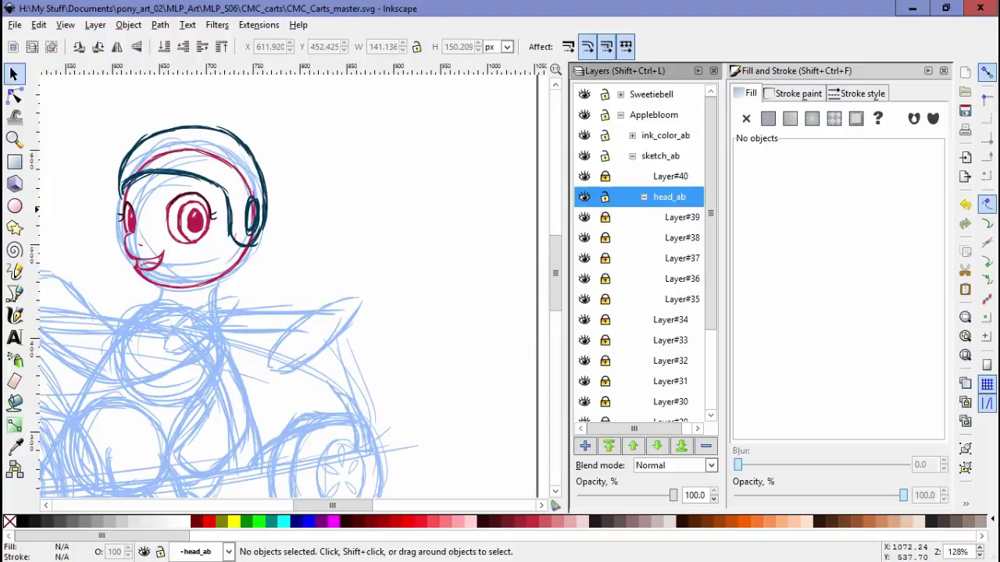
{"action": "key", "text": "shift+ctrl+n"}
{"action": "key", "text": "Return"}
{"action": "key", "text": "c"}
{"action": "scroll", "coordinate": [289, 281], "scroll_direction": "right", "scroll_amount": 8}
{"action": "left_click_drag", "start_coordinate": [195, 207], "coordinate": [160, 289]}
{"action": "key", "text": "Delete"}
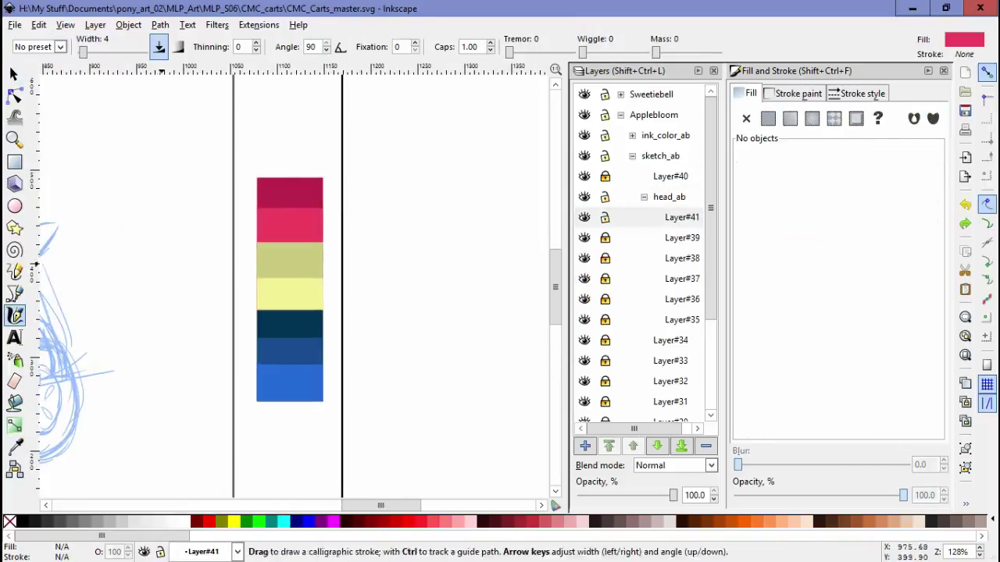
{"action": "scroll", "coordinate": [289, 281], "scroll_direction": "left", "scroll_amount": 8}
{"action": "scroll", "coordinate": [289, 258], "scroll_direction": "up", "scroll_amount": 1}
- Draw a pink fringe curling out under the helmet's front edge and a pointed lock of hair hanging behind the jaw
{"action": "left_click_drag", "start_coordinate": [245, 203], "coordinate": [149, 234]}
{"action": "scroll", "coordinate": [289, 258], "scroll_direction": "up", "scroll_amount": 1}
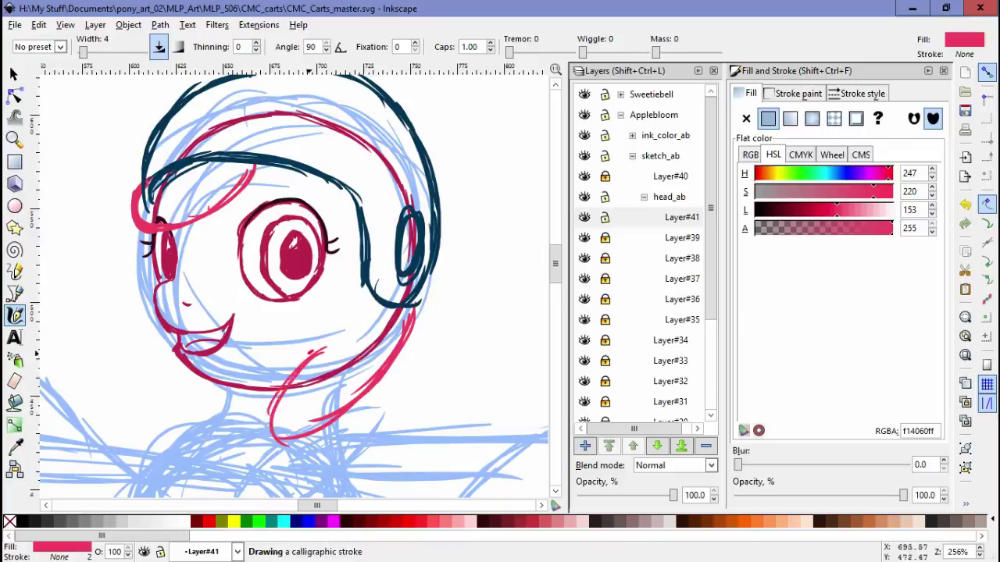
{"action": "scroll", "coordinate": [289, 281], "scroll_direction": "down", "scroll_amount": 3}
{"action": "key", "text": "ctrl+z"}
{"action": "mouse_move", "coordinate": [422, 207]}
{"action": "left_mouse_down"}
{"action": "mouse_move", "coordinate": [395, 278]}
{"action": "mouse_move", "coordinate": [304, 366]}
{"action": "left_mouse_up"}
- Set the stroke fill to crimson bd274cff and add a new layer above Layer#40 in sketch_ab
{"action": "scroll", "coordinate": [399, 279], "scroll_direction": "down", "scroll_amount": 2}
{"action": "left_click_drag", "start_coordinate": [398, 328], "coordinate": [398, 279]}
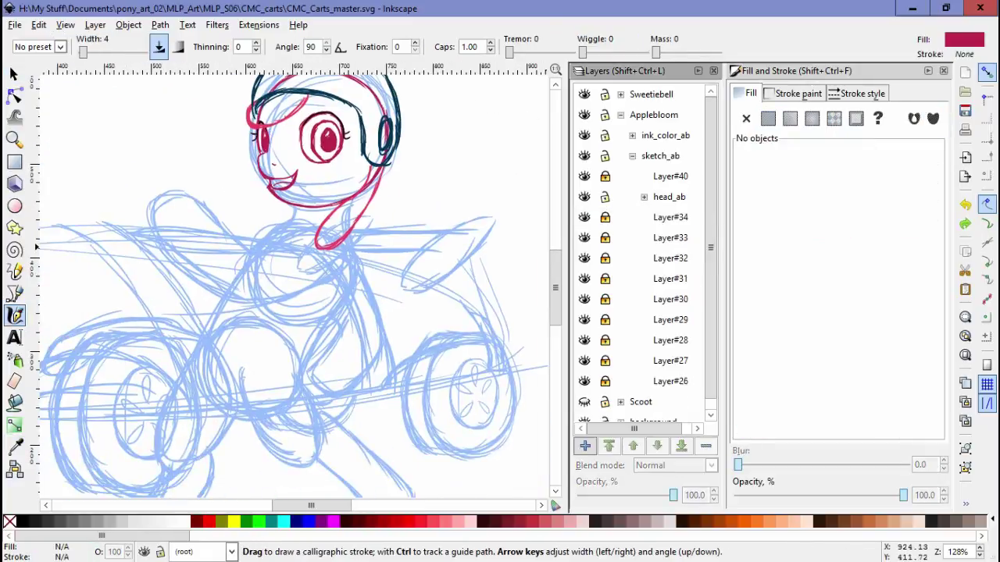
{"action": "key", "text": "shift+ctrl+n"}
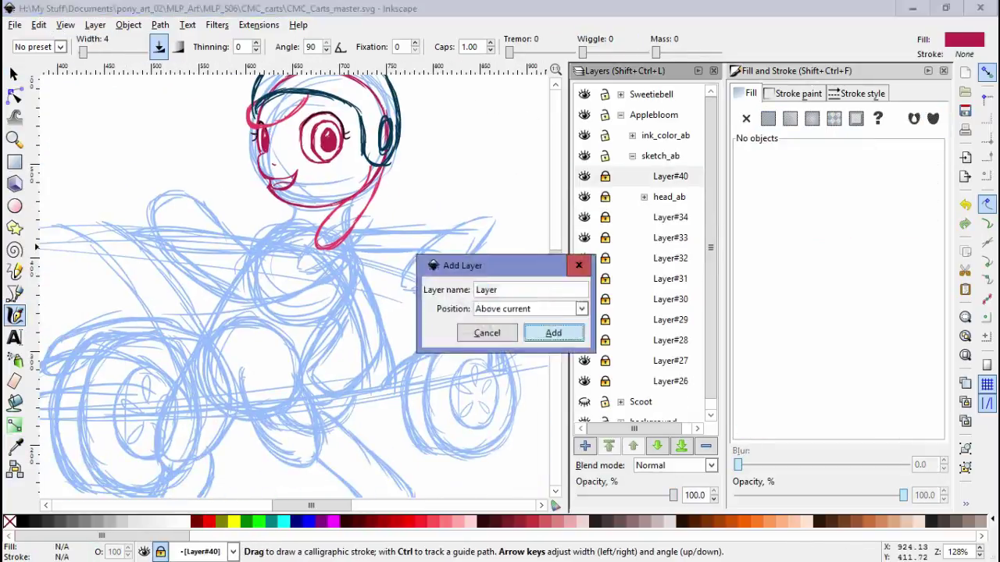
{"action": "key", "text": "Return"}
{"action": "scroll", "coordinate": [351, 273], "scroll_direction": "up", "scroll_amount": 2}
- Draw the chest curve, the shoulder line and the outstretched foreleg in crimson over the blue body sketch
{"action": "left_click_drag", "start_coordinate": [281, 343], "coordinate": [478, 257]}
{"action": "left_click_drag", "start_coordinate": [179, 299], "coordinate": [179, 301]}
{"action": "key", "text": "ctrl+z"}
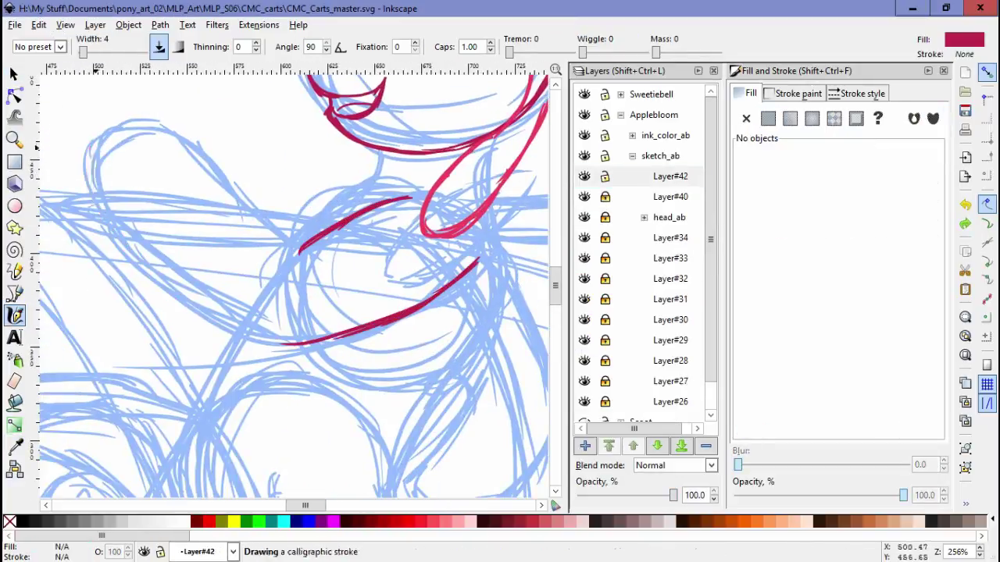
{"action": "left_click_drag", "start_coordinate": [97, 142], "coordinate": [244, 318]}
{"action": "left_click_drag", "start_coordinate": [293, 258], "coordinate": [316, 239]}
{"action": "mouse_move", "coordinate": [316, 239]}
{"action": "left_mouse_down"}
{"action": "mouse_move", "coordinate": [267, 238]}
{"action": "mouse_move", "coordinate": [332, 150]}
{"action": "left_mouse_up"}
- Draw the belly, both thighs and the front-side hind leg down to its hoof in crimson
{"action": "mouse_move", "coordinate": [331, 149]}
{"action": "left_mouse_down"}
{"action": "mouse_move", "coordinate": [234, 172]}
{"action": "mouse_move", "coordinate": [274, 357]}
{"action": "left_mouse_up"}
{"action": "left_click_drag", "start_coordinate": [274, 358], "coordinate": [328, 234]}
{"action": "left_click_drag", "start_coordinate": [321, 133], "coordinate": [374, 254]}
{"action": "mouse_move", "coordinate": [336, 76]}
{"action": "left_mouse_down"}
{"action": "mouse_move", "coordinate": [240, 374]}
{"action": "mouse_move", "coordinate": [240, 201]}
{"action": "left_mouse_up"}
{"action": "mouse_move", "coordinate": [328, 86]}
{"action": "left_mouse_down"}
{"action": "mouse_move", "coordinate": [371, 234]}
{"action": "mouse_move", "coordinate": [356, 254]}
{"action": "left_mouse_up"}
{"action": "mouse_move", "coordinate": [356, 254]}
{"action": "left_mouse_down"}
{"action": "mouse_move", "coordinate": [375, 209]}
{"action": "mouse_move", "coordinate": [266, 347]}
{"action": "left_mouse_up"}
{"action": "left_click_drag", "start_coordinate": [267, 347], "coordinate": [300, 359]}
{"action": "scroll", "coordinate": [246, 281], "scroll_direction": "right", "scroll_amount": 9}
{"action": "scroll", "coordinate": [247, 281], "scroll_direction": "up", "scroll_amount": 6}
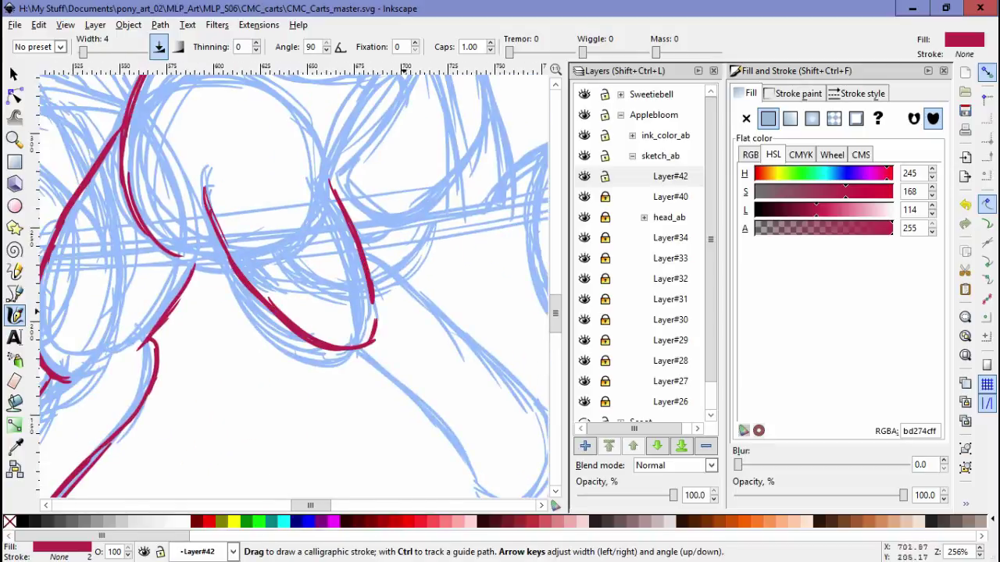
- Draw the lower part of the rear-side hind leg and its hoof in crimson
{"action": "scroll", "coordinate": [292, 281], "scroll_direction": "right", "scroll_amount": 3}
{"action": "scroll", "coordinate": [293, 281], "scroll_direction": "down", "scroll_amount": 3}
{"action": "left_click_drag", "start_coordinate": [281, 252], "coordinate": [375, 376]}
{"action": "left_click_drag", "start_coordinate": [288, 166], "coordinate": [473, 322]}
{"action": "scroll", "coordinate": [469, 328], "scroll_direction": "up", "scroll_amount": 2}
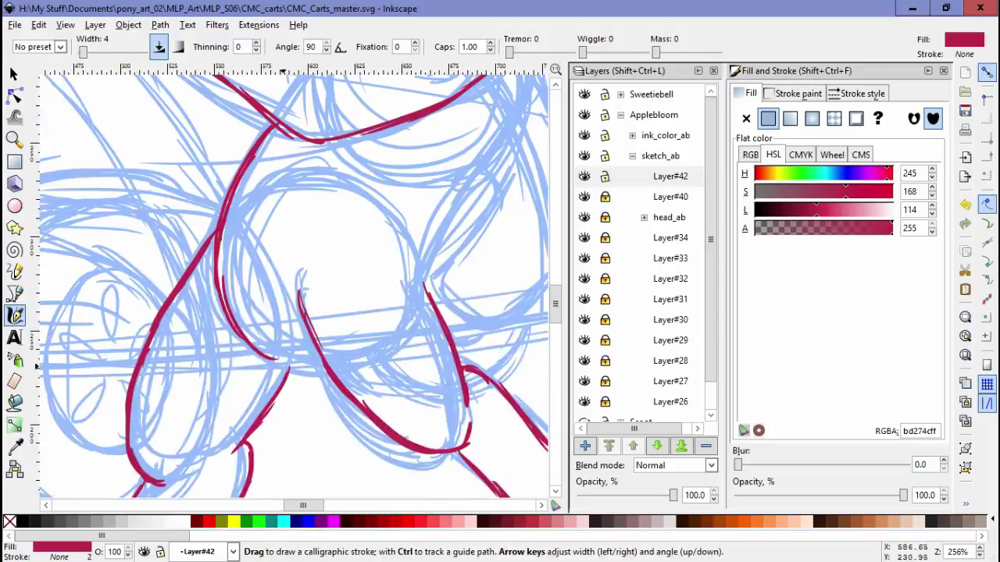
- Draw the crimson back line from shoulder to hip and the bent foreleg resting behind the torso
{"action": "scroll", "coordinate": [312, 305], "scroll_direction": "up", "scroll_amount": 2}
{"action": "left_click_drag", "start_coordinate": [320, 301], "coordinate": [302, 362]}
{"action": "scroll", "coordinate": [367, 156], "scroll_direction": "up", "scroll_amount": 2}
{"action": "left_click_drag", "start_coordinate": [375, 153], "coordinate": [350, 288]}
{"action": "scroll", "coordinate": [364, 133], "scroll_direction": "up", "scroll_amount": 2}
{"action": "mouse_move", "coordinate": [363, 132]}
{"action": "left_mouse_down"}
{"action": "mouse_move", "coordinate": [406, 269]}
{"action": "mouse_move", "coordinate": [338, 323]}
{"action": "left_mouse_up"}
{"action": "scroll", "coordinate": [407, 270], "scroll_direction": "down", "scroll_amount": 2}
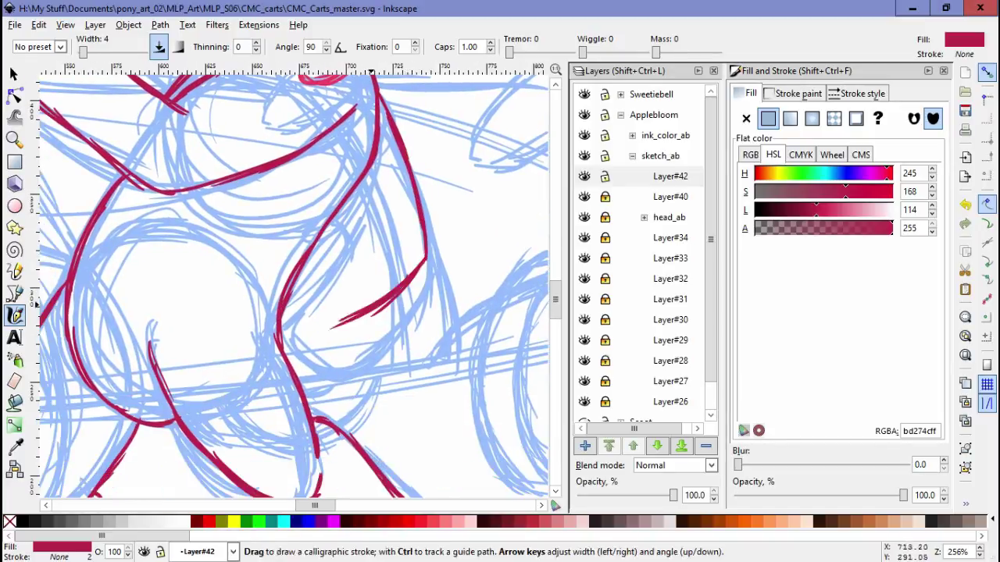
{"action": "key", "text": "5"}
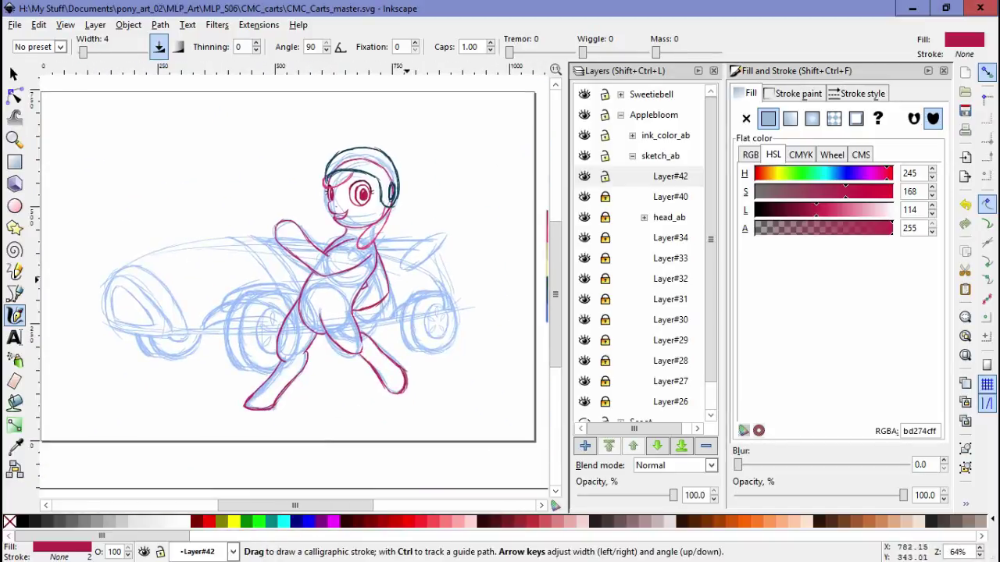
- Move Applebloom's whole figure, including head and helmet, up and to the right relative to the cart sketch
{"action": "scroll", "coordinate": [641, 258], "scroll_direction": "down", "scroll_amount": 3}
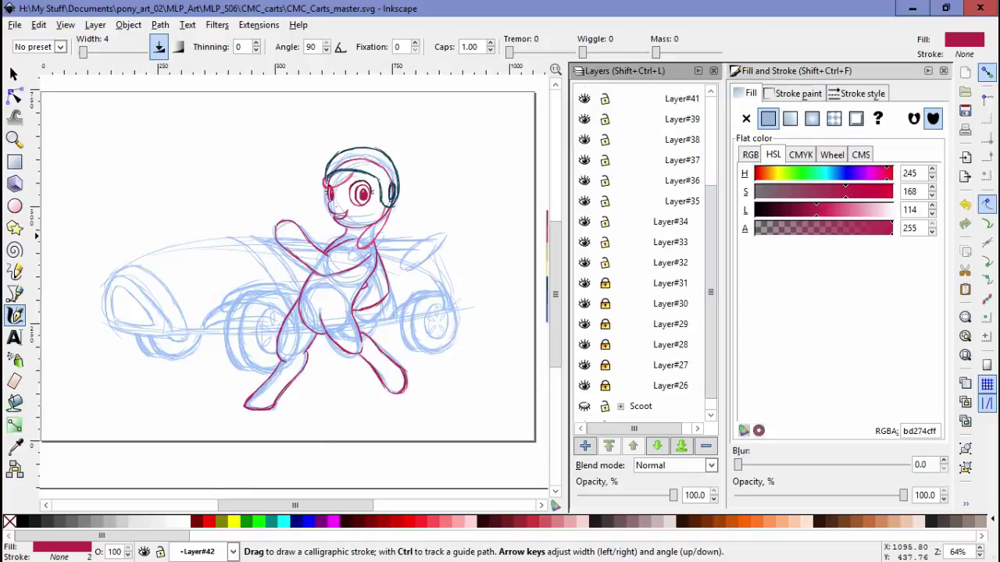
{"action": "left_click", "coordinate": [604, 282]}
{"action": "left_click", "coordinate": [604, 303]}
{"action": "left_click", "coordinate": [605, 324]}
{"action": "key", "text": "s"}
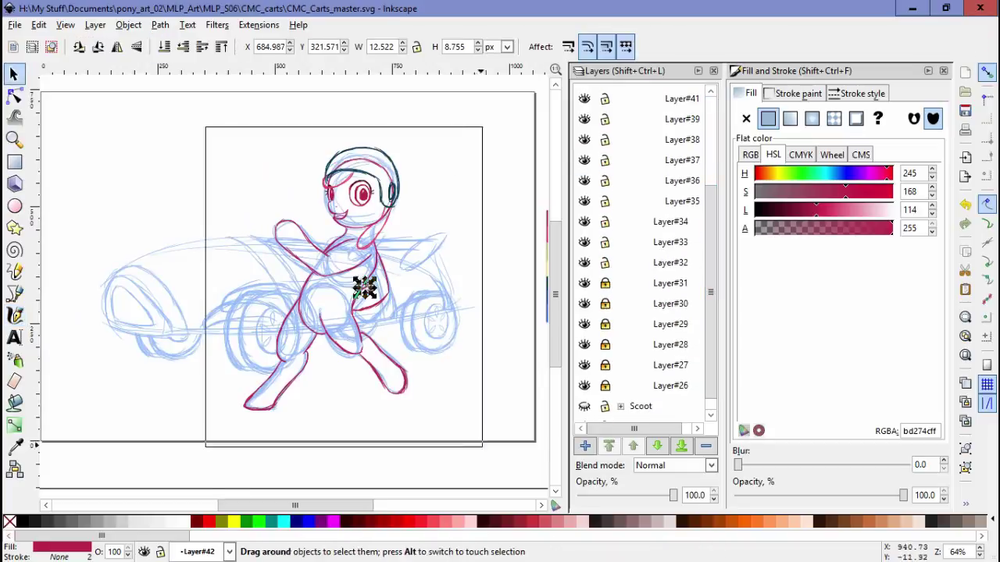
{"action": "key", "text": "ctrl+a"}
{"action": "mouse_move", "coordinate": [395, 288]}
{"action": "left_mouse_down"}
{"action": "mouse_move", "coordinate": [410, 271]}
{"action": "mouse_move", "coordinate": [436, 274]}
{"action": "left_mouse_up"}
{"action": "key", "text": "Escape"}
{"action": "key", "text": "ctrl+a"}
{"action": "key", "text": "Escape"}
{"action": "scroll", "coordinate": [640, 258], "scroll_direction": "up", "scroll_amount": 2}
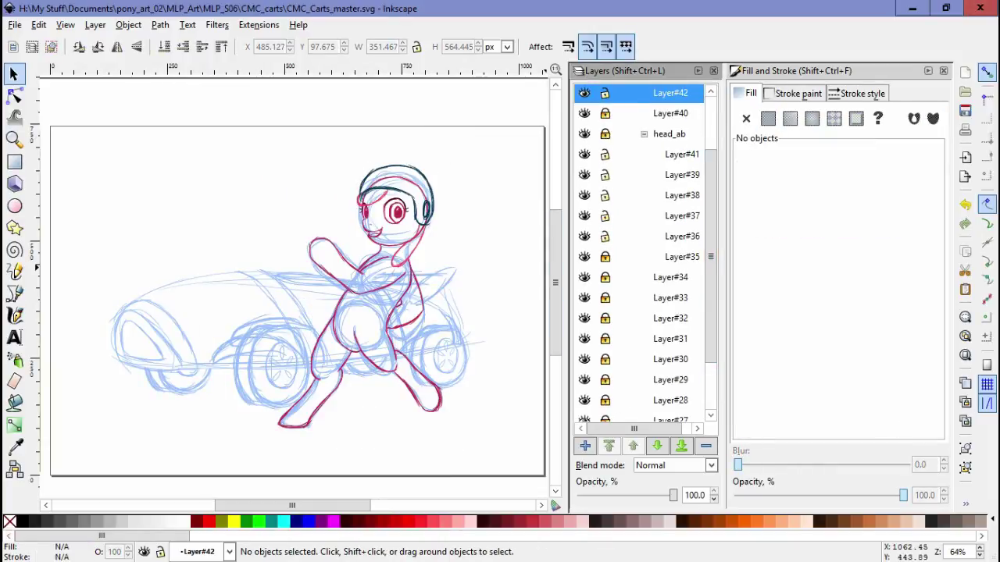
- Unlock the cart layers Layer#26 to Layer#31, lock Layer#42 and select only the cart's strokes
{"action": "scroll", "coordinate": [641, 257], "scroll_direction": "down", "scroll_amount": 3}
{"action": "left_click", "coordinate": [604, 309]}
{"action": "left_click", "coordinate": [605, 288]}
{"action": "key", "text": "ctrl+alt+a"}
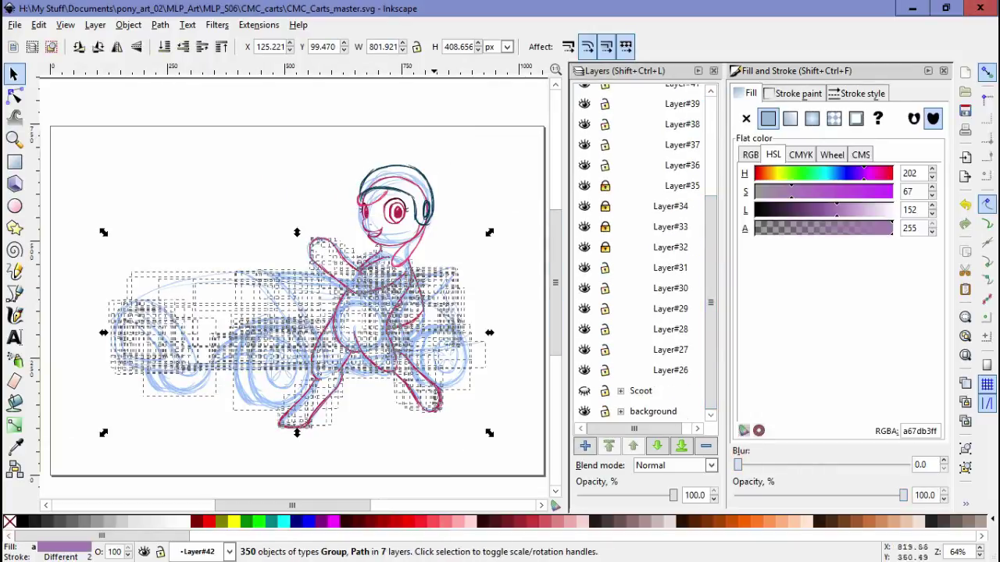
{"action": "key", "text": "Escape"}
{"action": "key", "text": "ctrl+alt+a"}
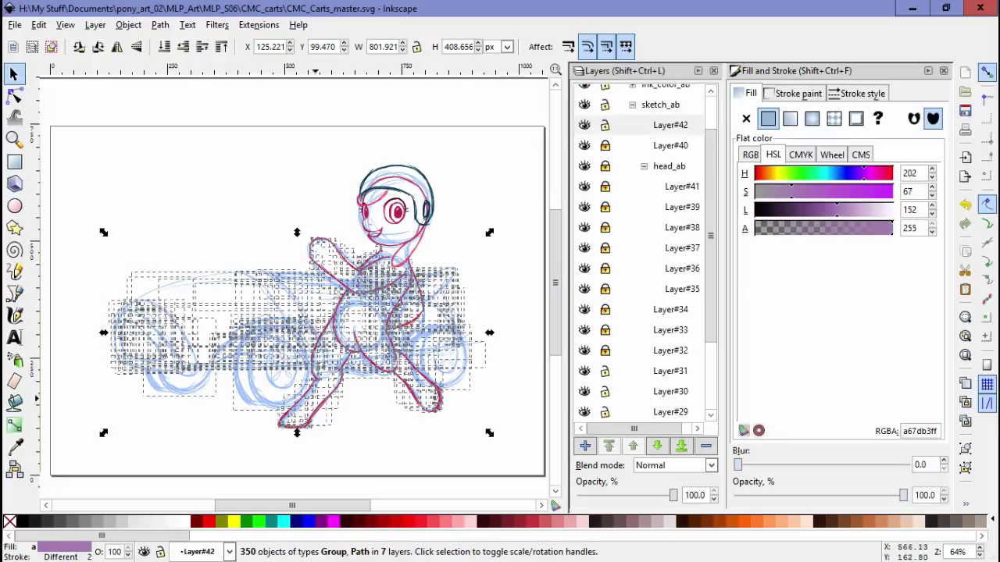
{"action": "key", "text": "Escape"}
{"action": "key", "text": "ctrl+alt+a"}
- Try shifting the selected cart sketch to the left beneath Applebloom
{"action": "left_click_drag", "start_coordinate": [500, 313], "coordinate": [465, 313]}
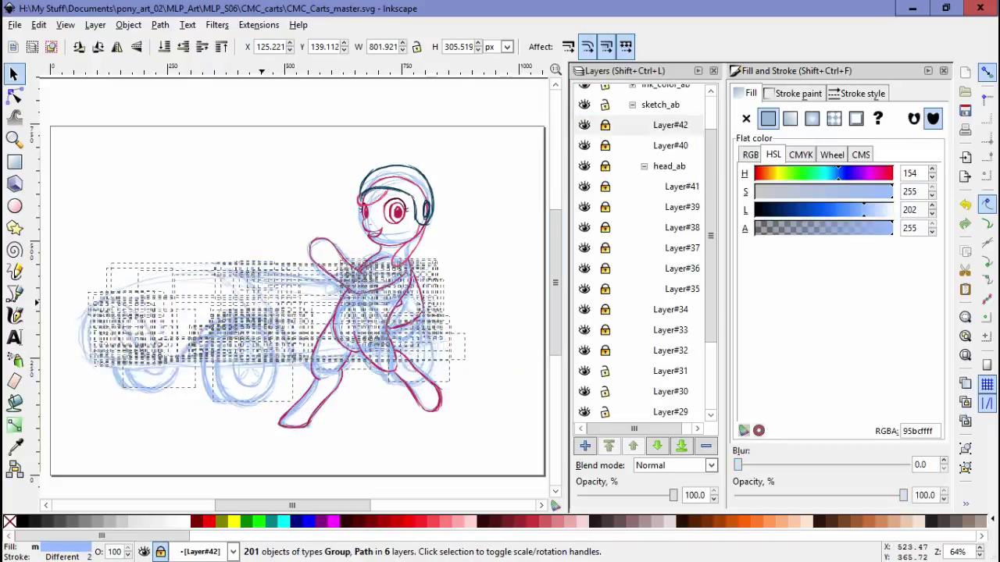
{"action": "key", "text": "Escape"}
{"action": "key", "text": "ctrl+z"}
- Try scaling the cart sketch down to about 643 by 245 px and shifting it left
{"action": "key", "text": "ctrl+alt+a"}
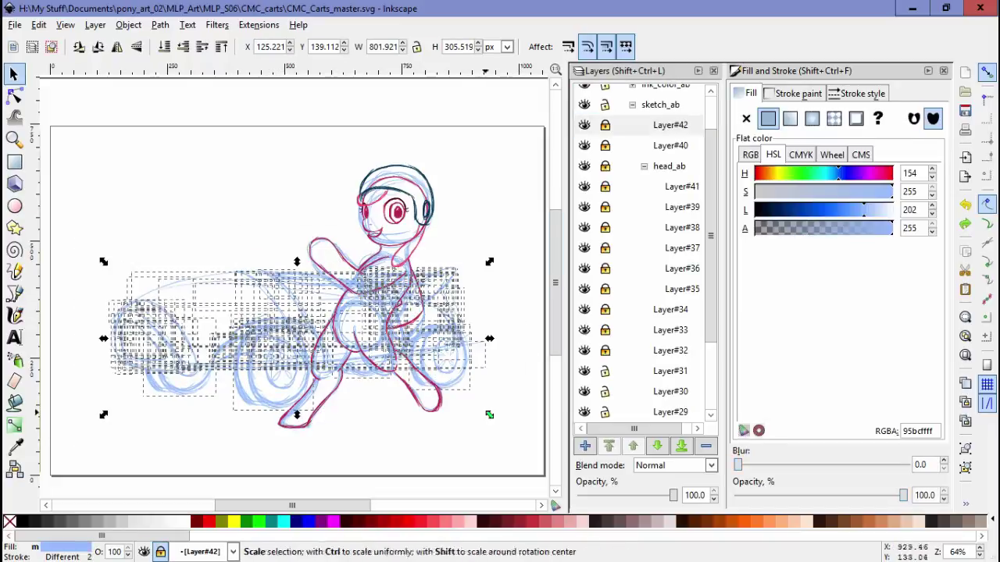
{"action": "left_click_drag", "start_coordinate": [503, 413], "coordinate": [403, 387]}
{"action": "left_click_drag", "start_coordinate": [257, 335], "coordinate": [238, 339]}
{"action": "key", "text": "Escape"}
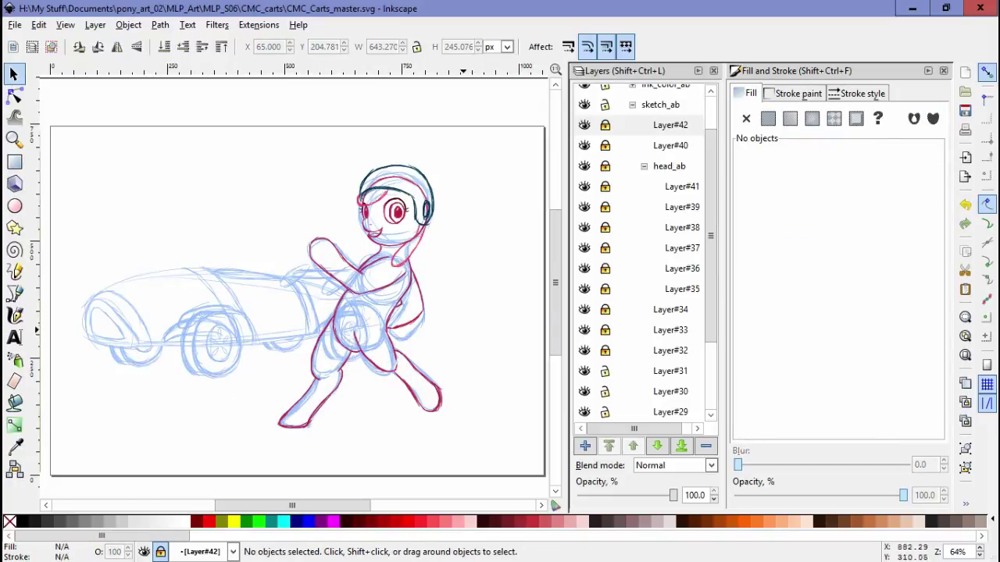
{"action": "key", "text": "ctrl+z"}
{"action": "key", "text": "ctrl+z"}
- Shift the cart sketch slightly left to X 99.125 px relative to Applebloom
{"action": "key", "text": "ctrl+alt+a"}
{"action": "key", "text": "shift+Left"}
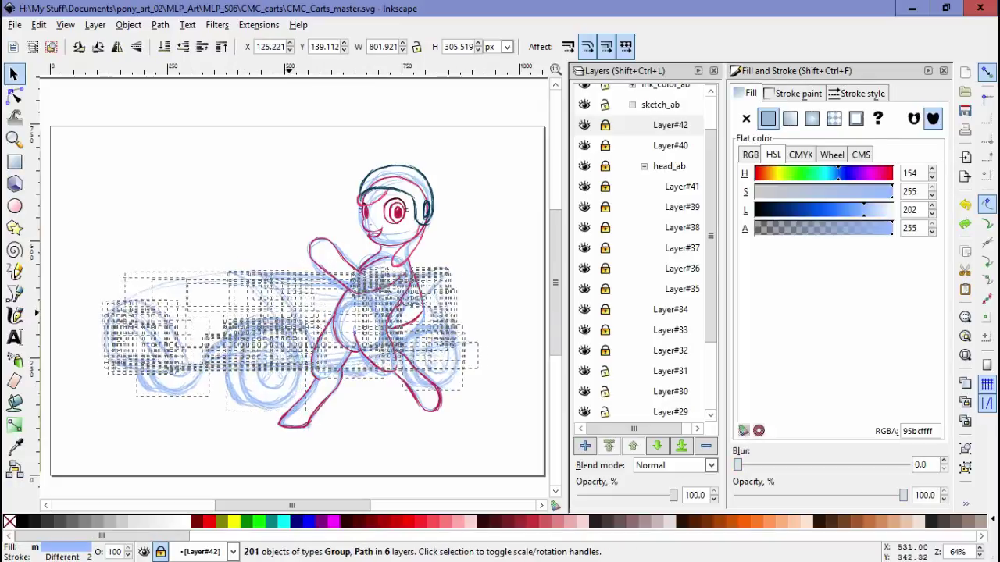
{"action": "key", "text": "Escape"}
- Unlock all of Applebloom's sketch layers and shift figure and cart together to the right to X 125.221 px
{"action": "left_click", "coordinate": [670, 125]}
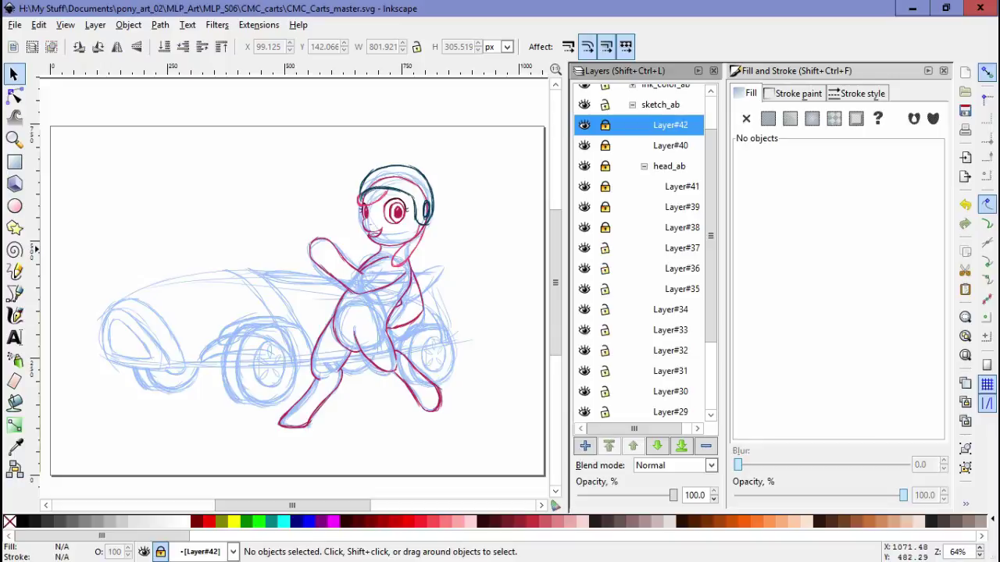
{"action": "key", "text": "ctrl+alt+a"}
{"action": "key", "text": "shift+Right"}
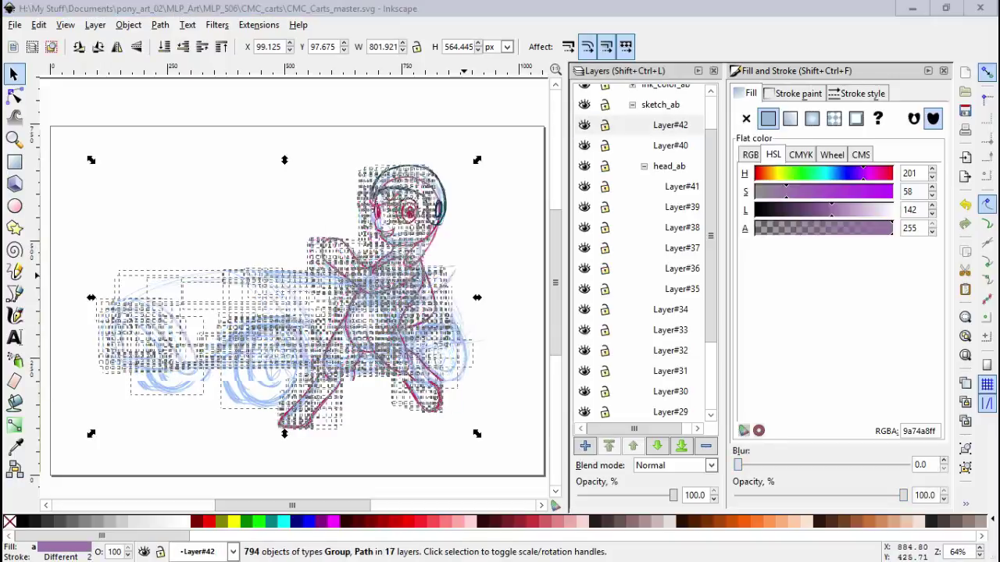
{"action": "key", "text": "Escape"}
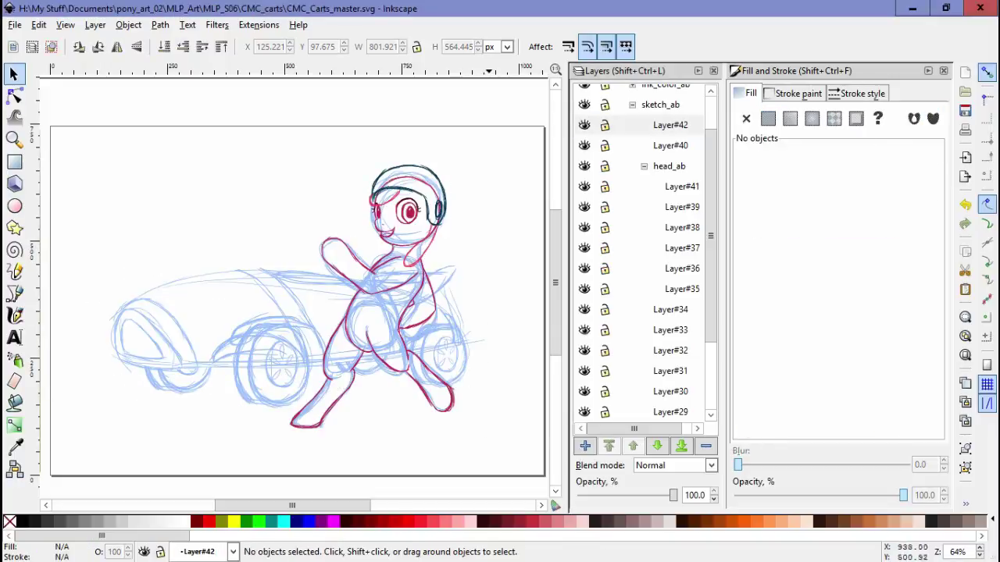
- Hide the Applebloom layer, add a new layer in Sweetiebell's sketch_sb and set the stroke fill to light blue 95bcffff
{"action": "scroll", "coordinate": [641, 249], "scroll_direction": "down", "scroll_amount": 3}
{"action": "scroll", "coordinate": [642, 250], "scroll_direction": "up", "scroll_amount": 5}
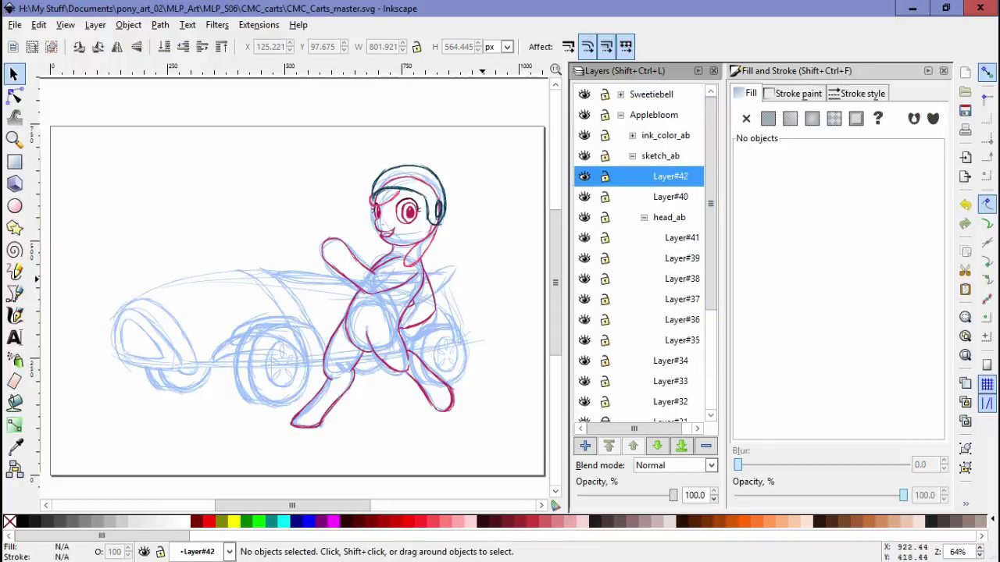
{"action": "key", "text": "z"}
{"action": "key", "text": "c"}
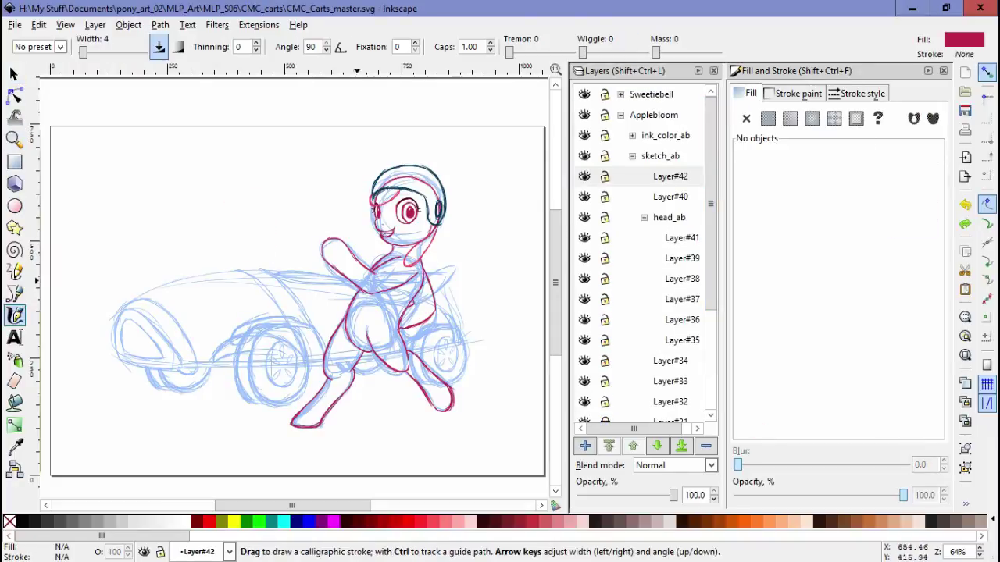
{"action": "scroll", "coordinate": [144, 283], "scroll_direction": "up", "scroll_amount": 5}
{"action": "left_click_drag", "start_coordinate": [192, 167], "coordinate": [208, 185]}
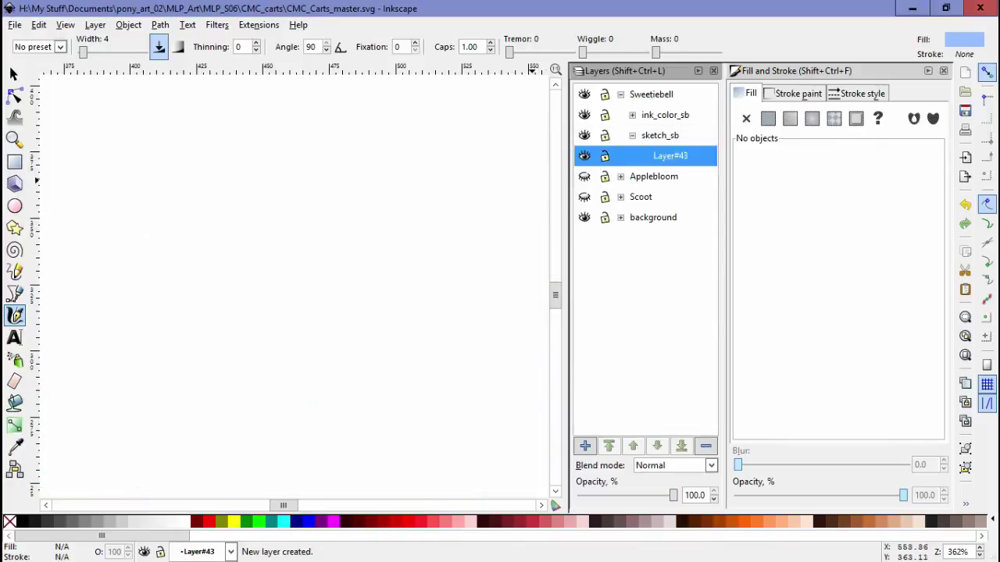
{"action": "key", "text": "5"}
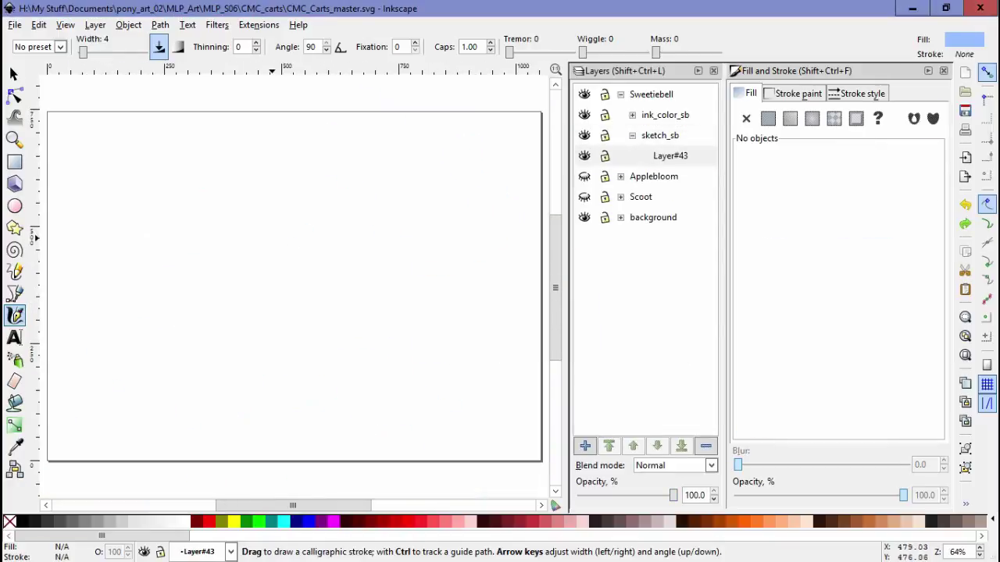
- Sketch light blue box construction lines for a second cart, with a tall rear cabin and a long low front
{"action": "left_click_drag", "start_coordinate": [336, 289], "coordinate": [340, 200]}
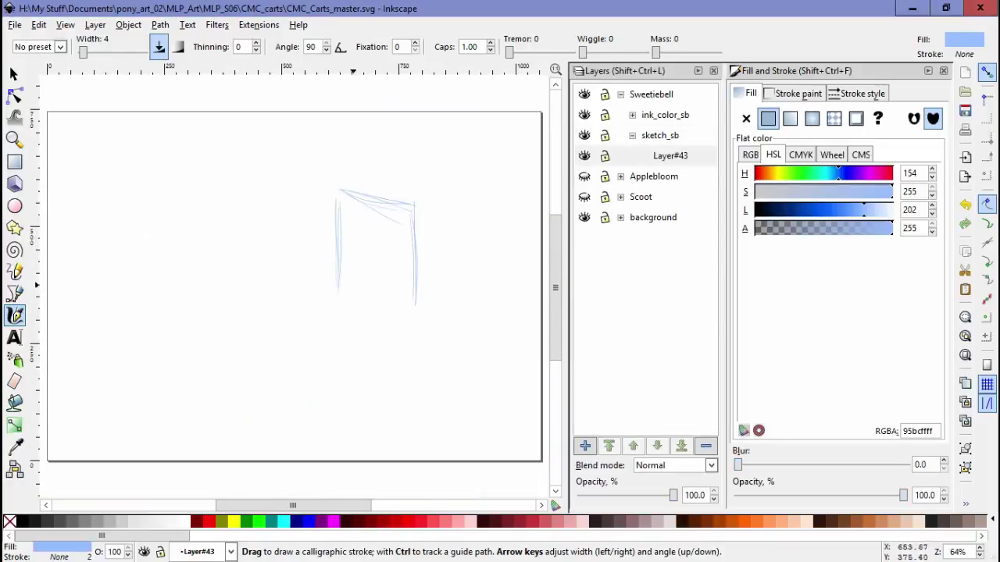
{"action": "left_click_drag", "start_coordinate": [420, 361], "coordinate": [417, 309]}
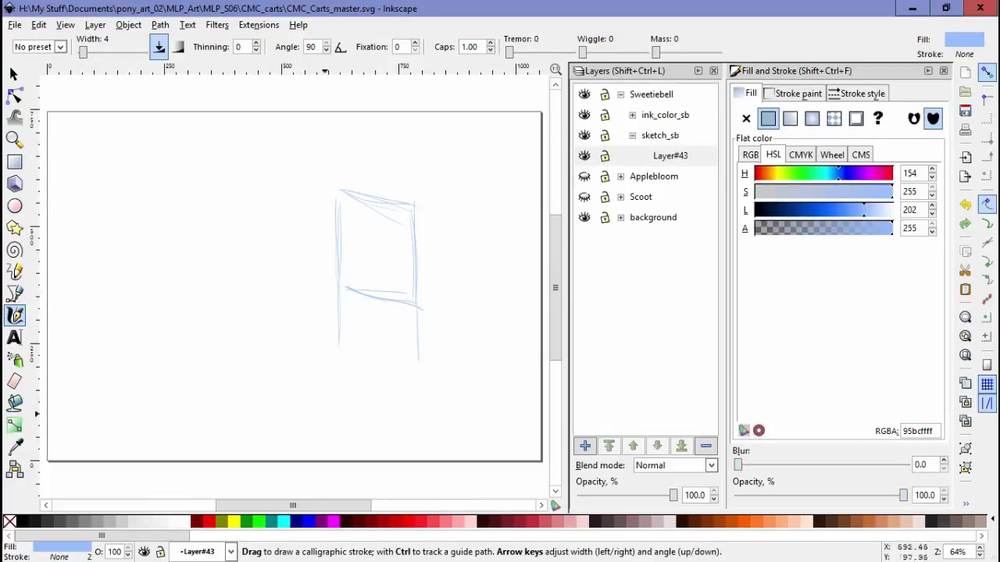
{"action": "left_click_drag", "start_coordinate": [334, 405], "coordinate": [419, 344]}
{"action": "left_click_drag", "start_coordinate": [339, 386], "coordinate": [339, 204]}
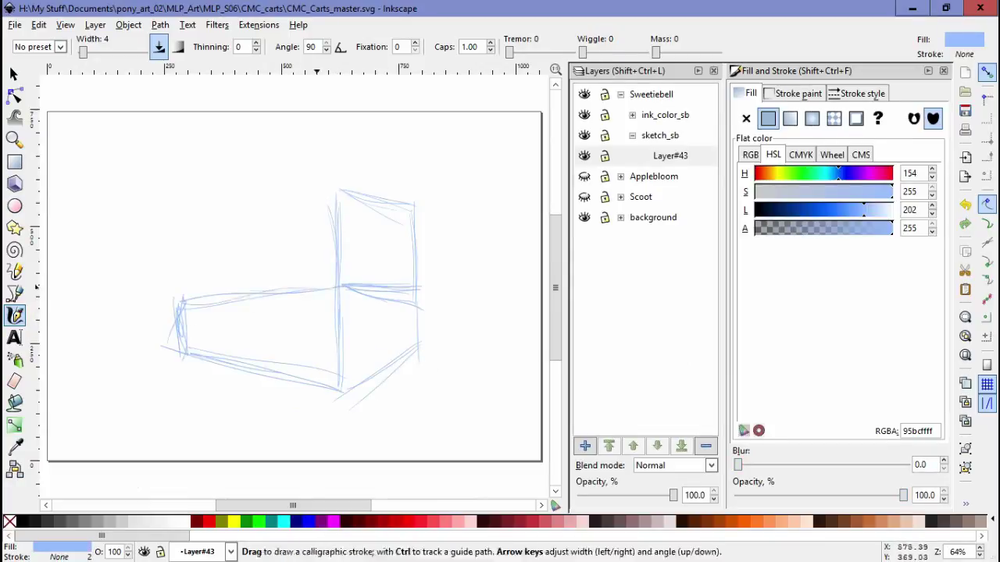
- Sketch the cart's front details in light blue: a rolled upper corner, a curved front edge with upright, and a notch in the lower edge
{"action": "left_click_drag", "start_coordinate": [201, 296], "coordinate": [204, 291]}
{"action": "scroll", "coordinate": [204, 291], "scroll_direction": "up", "scroll_amount": 2}
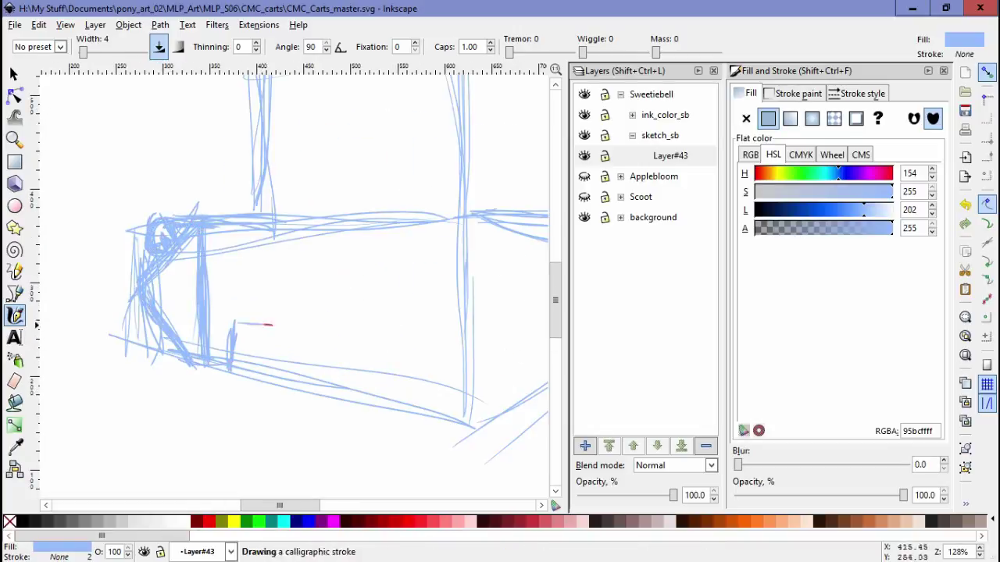
{"action": "mouse_move", "coordinate": [424, 357]}
{"action": "left_mouse_down"}
{"action": "mouse_move", "coordinate": [435, 446]}
{"action": "mouse_move", "coordinate": [335, 378]}
{"action": "mouse_move", "coordinate": [290, 415]}
{"action": "left_mouse_up"}
{"action": "left_click_drag", "start_coordinate": [466, 254], "coordinate": [466, 390]}
{"action": "scroll", "coordinate": [293, 281], "scroll_direction": "up", "scroll_amount": 4}
{"action": "scroll", "coordinate": [293, 281], "scroll_direction": "left", "scroll_amount": 3}
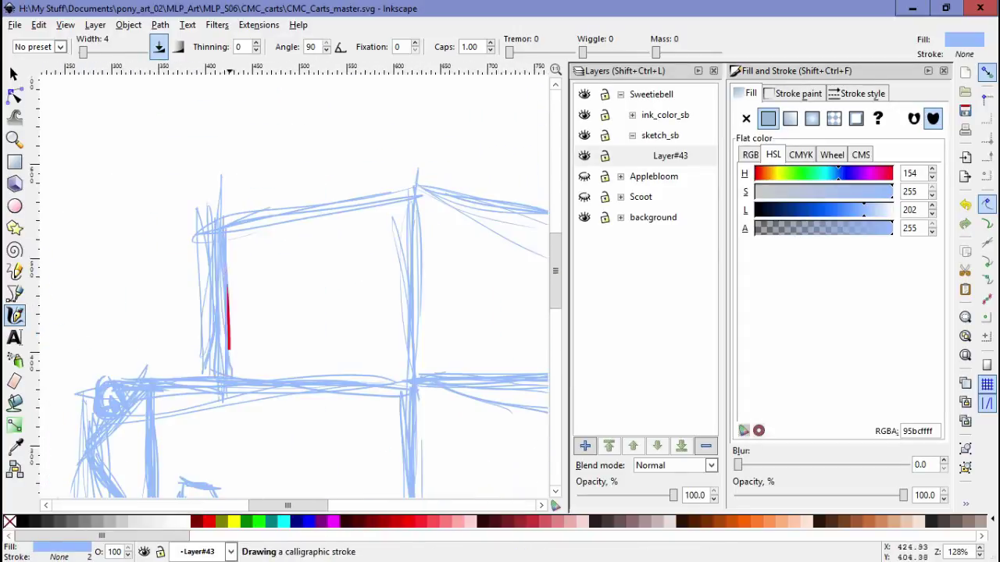
- Sketch the tall cabin's corner posts, side ledges, overhanging roof edges and inner rear post in light blue strokes
{"action": "left_click_drag", "start_coordinate": [422, 374], "coordinate": [421, 377]}
{"action": "scroll", "coordinate": [422, 378], "scroll_direction": "right", "scroll_amount": 4}
{"action": "left_click_drag", "start_coordinate": [81, 328], "coordinate": [255, 320]}
{"action": "scroll", "coordinate": [294, 328], "scroll_direction": "up", "scroll_amount": 2}
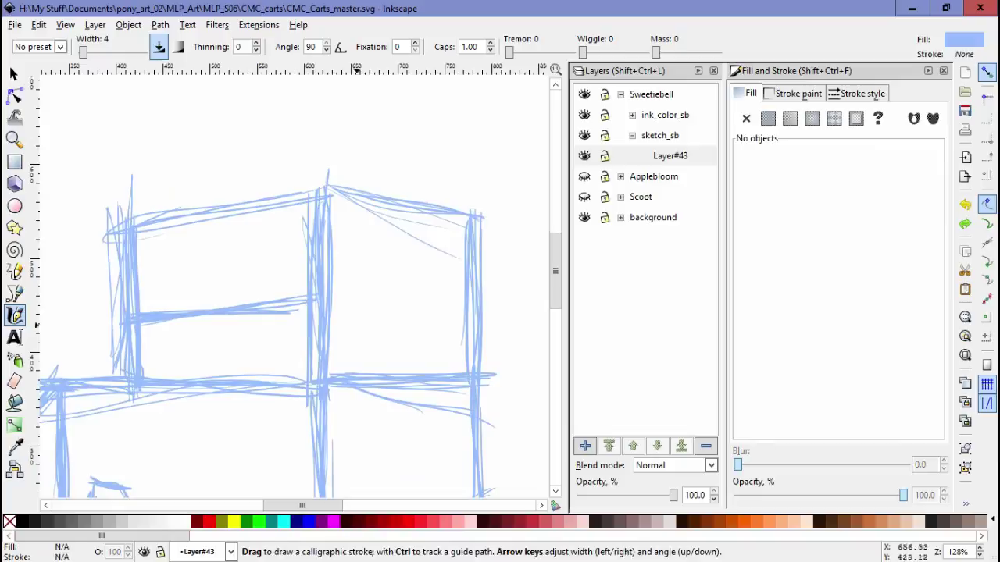
{"action": "scroll", "coordinate": [293, 289], "scroll_direction": "left", "scroll_amount": 3}
{"action": "scroll", "coordinate": [293, 289], "scroll_direction": "down", "scroll_amount": 2}
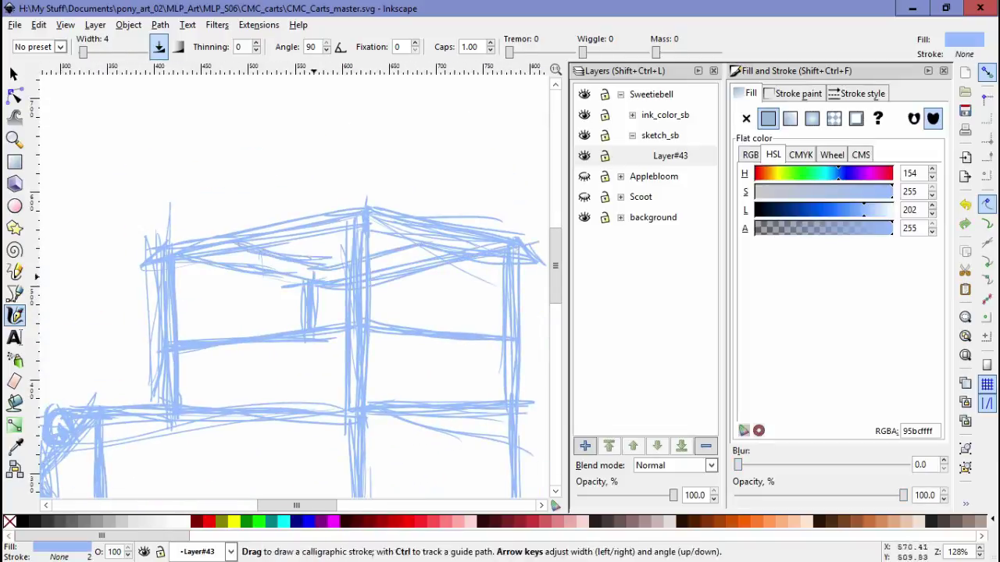
- Add a new layer above the cart body and sketch an upright oval wheel rim beneath its lower side edge
{"action": "scroll", "coordinate": [313, 275], "scroll_direction": "down", "scroll_amount": 4}
{"action": "key", "text": "shift+ctrl+n"}
{"action": "key", "text": "Return"}
{"action": "scroll", "coordinate": [269, 254], "scroll_direction": "up", "scroll_amount": 4}
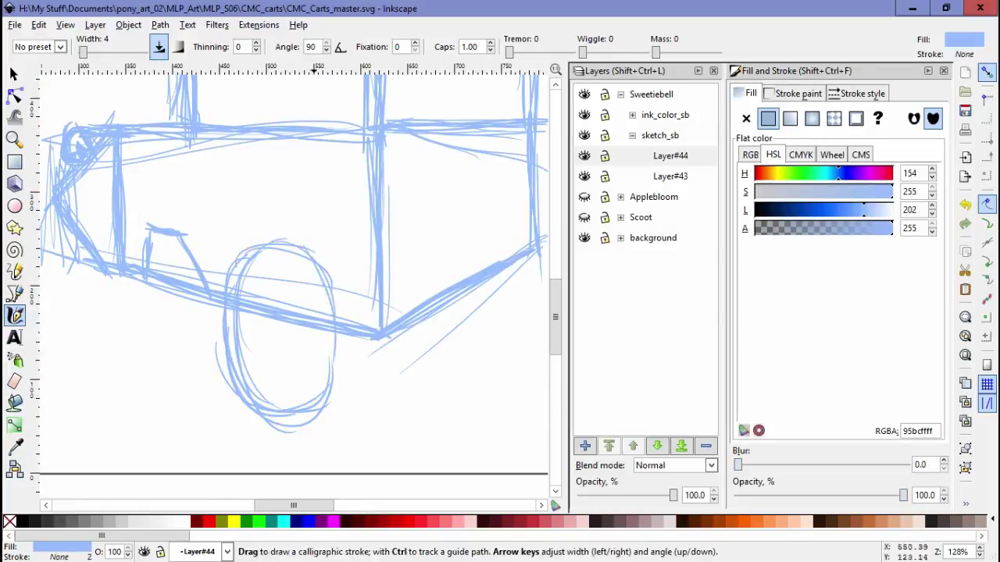
- Thicken the wheel rim, shift its strokes slightly to the right, and sketch a hub with spokes inside it
{"action": "key", "text": "s"}
{"action": "scroll", "coordinate": [293, 281], "scroll_direction": "left", "scroll_amount": 2}
{"action": "key", "text": "ctrl+a"}
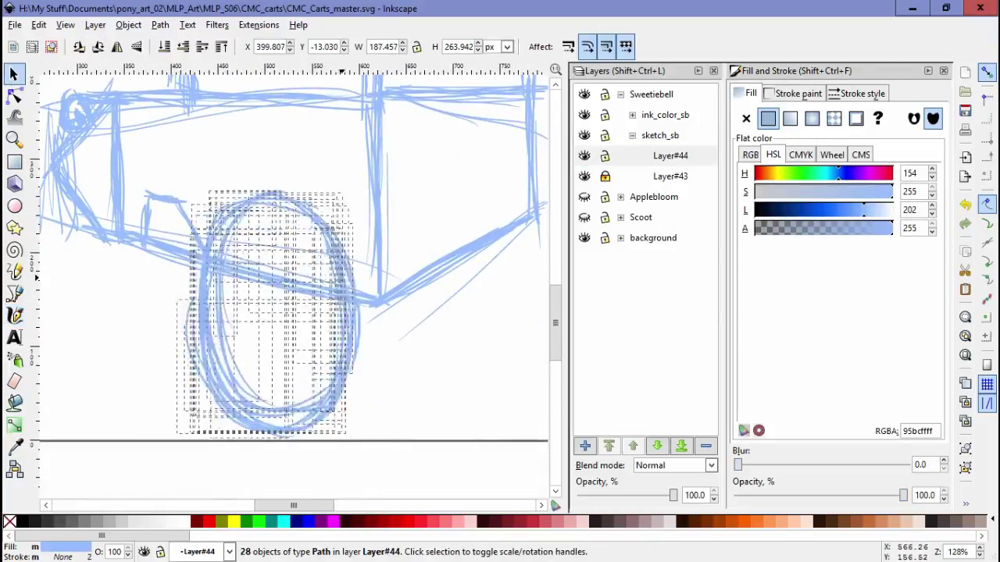
{"action": "key", "text": "c"}
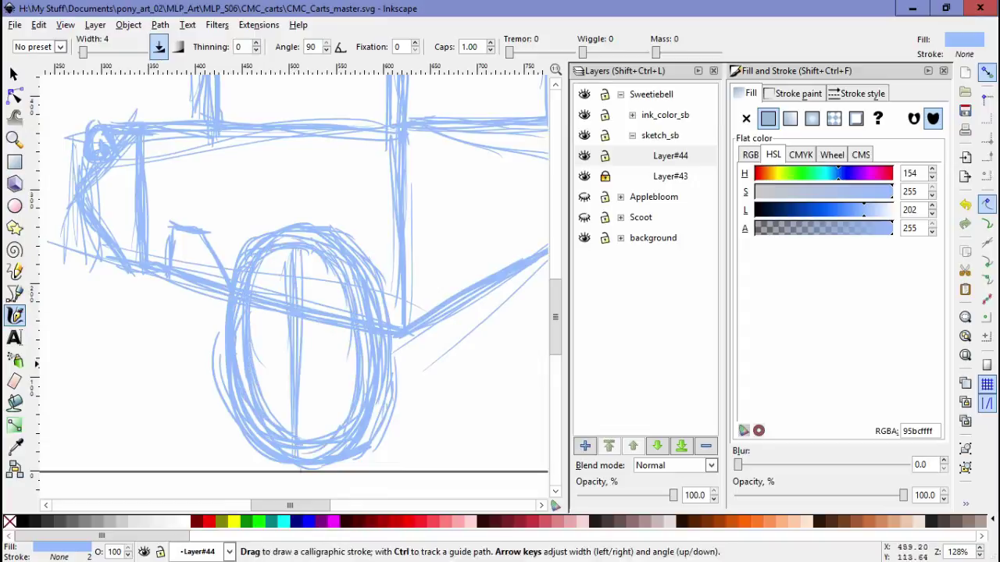
{"action": "scroll", "coordinate": [304, 347], "scroll_direction": "down", "scroll_amount": 1}
- Group the wheel's strokes, make a copy of the wheel, scale the copy down and place it at the cart's front lower corner
{"action": "key", "text": "s"}
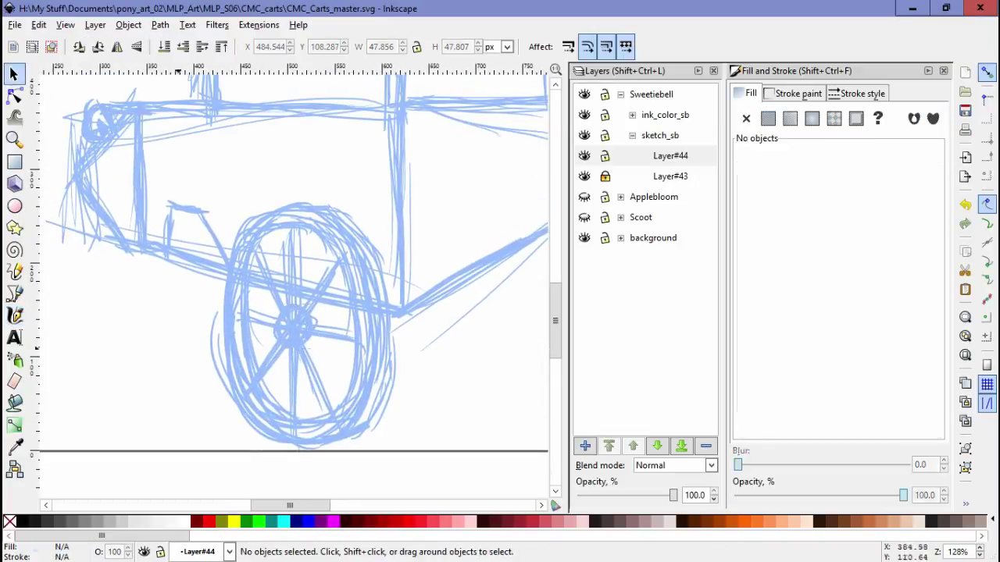
{"action": "scroll", "coordinate": [293, 274], "scroll_direction": "right", "scroll_amount": 1}
{"action": "key", "text": "ctrl+a"}
{"action": "left_click_drag", "start_coordinate": [274, 183], "coordinate": [275, 188]}
{"action": "scroll", "coordinate": [292, 281], "scroll_direction": "up", "scroll_amount": 2}
{"action": "scroll", "coordinate": [293, 281], "scroll_direction": "left", "scroll_amount": 2}
{"action": "key", "text": "ctrl+v"}
{"action": "left_click_drag", "start_coordinate": [235, 461], "coordinate": [216, 435]}
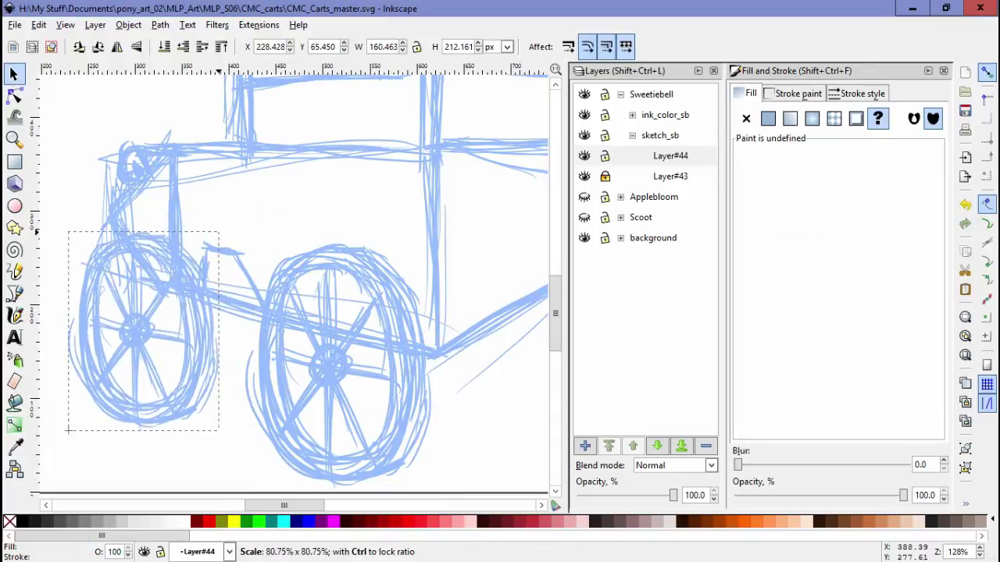
{"action": "left_click_drag", "start_coordinate": [140, 328], "coordinate": [153, 273]}
{"action": "left_click_drag", "start_coordinate": [149, 357], "coordinate": [136, 315]}
- Lock the wheel layer, select the strokes of the cart's lower body in Layer#43 and reduce their height slightly
{"action": "key", "text": "minus"}
{"action": "left_click", "coordinate": [324, 287]}
{"action": "key", "text": "minus"}
{"action": "key", "text": "ctrl+a"}
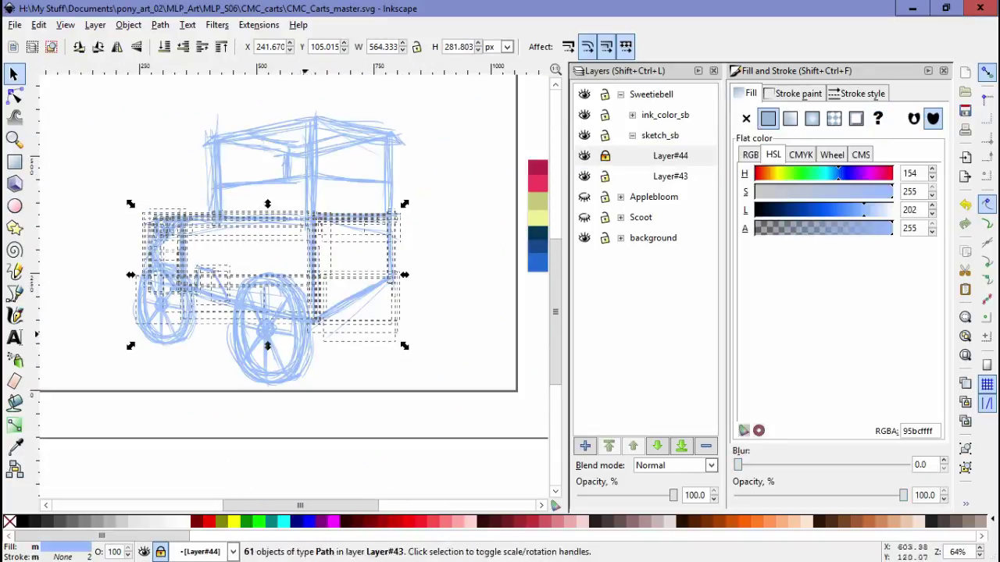
{"action": "key", "text": "Escape"}
- Enlarge the front and near rear wheels, and shift the rear wheel right beneath the cart's near corner
{"action": "key", "text": "ctrl+a"}
{"action": "left_click_drag", "start_coordinate": [193, 283], "coordinate": [193, 274]}
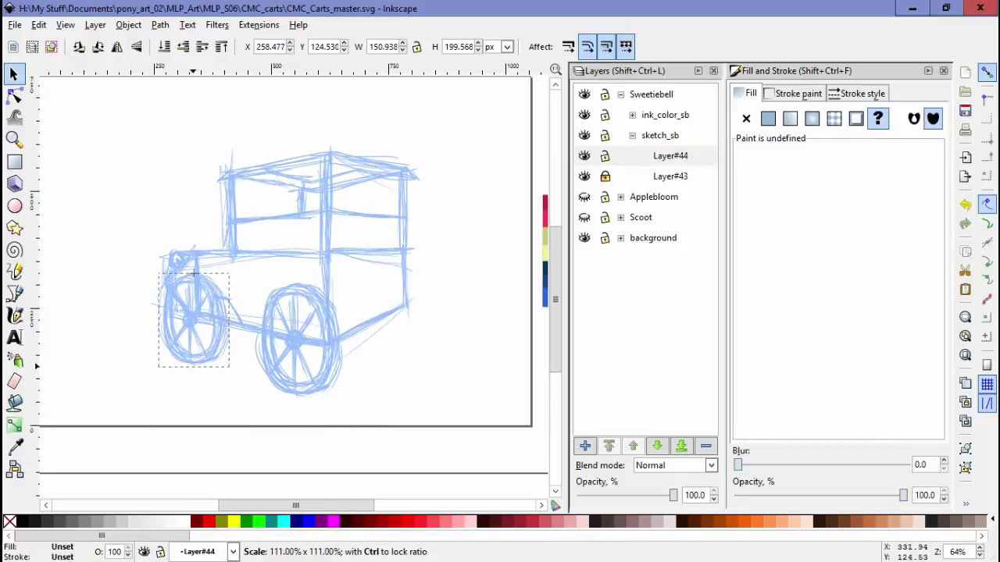
{"action": "left_click_drag", "start_coordinate": [290, 273], "coordinate": [289, 264]}
{"action": "left_click_drag", "start_coordinate": [312, 335], "coordinate": [316, 343]}
- Enlarge the front wheel a little more and place a duplicate of it at the cart's far rear corner
{"action": "left_click", "coordinate": [191, 320]}
{"action": "left_click_drag", "start_coordinate": [193, 283], "coordinate": [193, 273]}
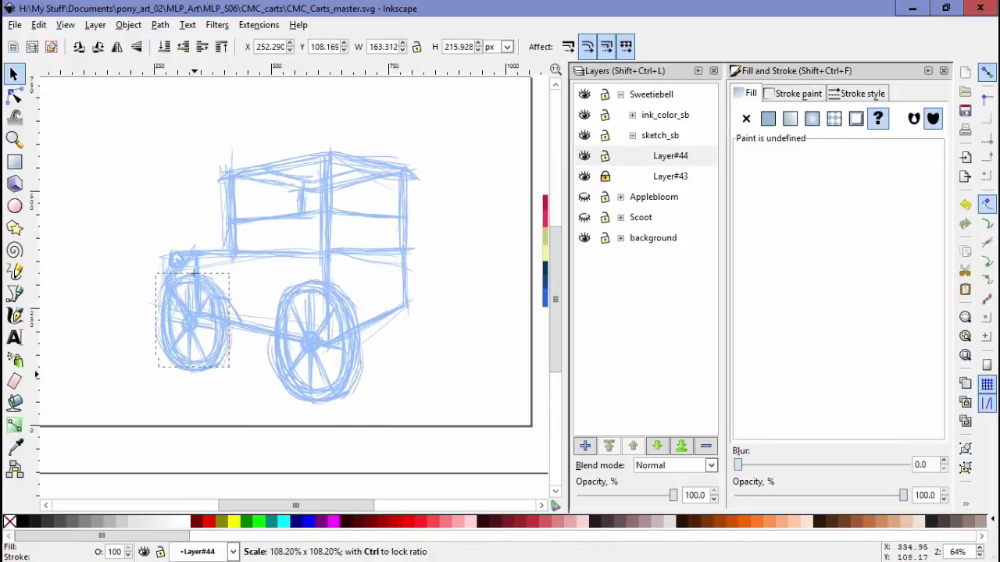
{"action": "key", "text": "ctrl+d"}
{"action": "left_click_drag", "start_coordinate": [193, 324], "coordinate": [401, 311]}
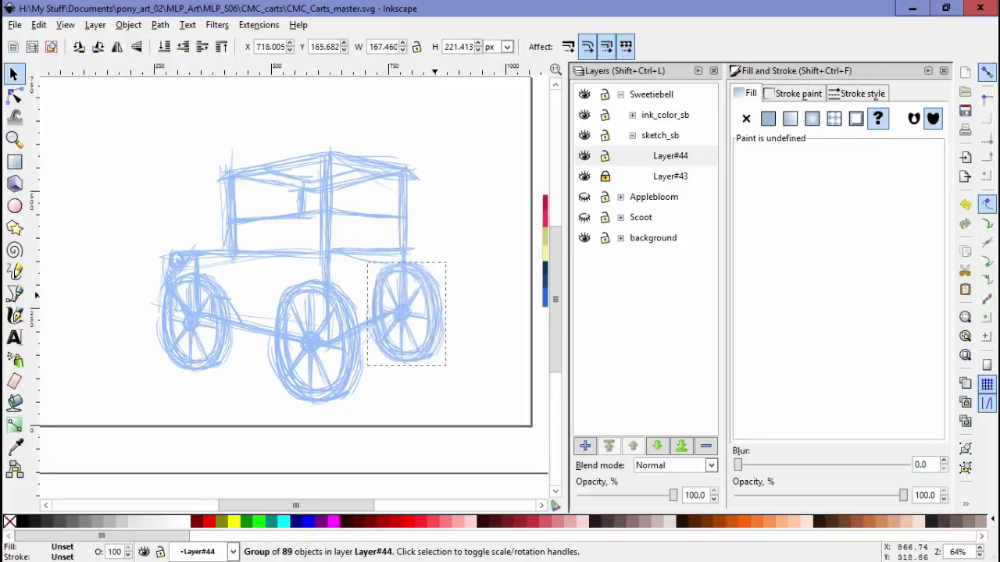
- Draw a white shape around the far wheel's area outside the cart body and use it to hide the part of the wheel behind the body
{"action": "key", "text": "b"}
{"action": "left_click", "coordinate": [362, 250]}
{"action": "left_click", "coordinate": [460, 262]}
{"action": "left_click", "coordinate": [469, 383]}
{"action": "left_click", "coordinate": [362, 249]}
{"action": "key", "text": "s"}
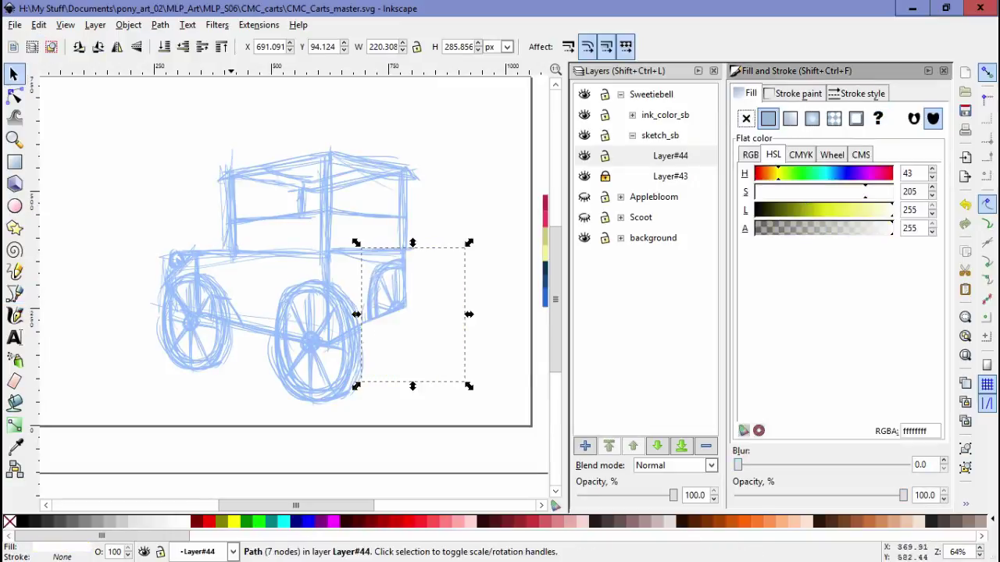
{"action": "left_click", "coordinate": [400, 311], "text": "shift"}
{"action": "left_click", "coordinate": [128, 25]}
{"action": "mouse_move", "coordinate": [144, 138]}
{"action": "left_click", "coordinate": [325, 138]}
- Select the cart strokes in all layers and move the whole cart left to X 45.080, Y 62.860 px
{"action": "key", "text": "ctrl+alt+a"}
{"action": "key", "text": "minus"}
{"action": "left_click_drag", "start_coordinate": [399, 271], "coordinate": [367, 258]}
{"action": "left_click_drag", "start_coordinate": [205, 156], "coordinate": [175, 135]}
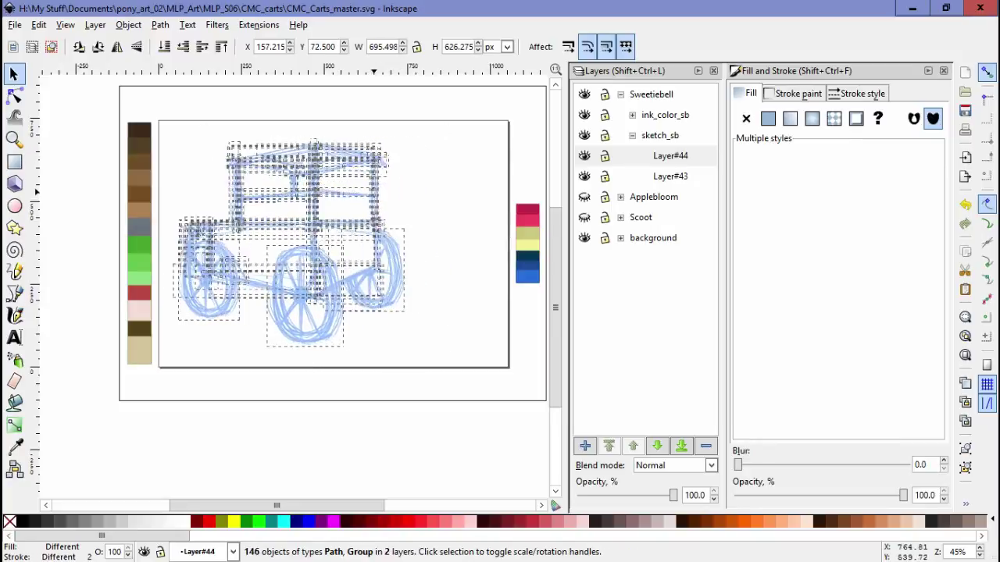
- Add a new layer above the wheels and pick a paler blue, a4c5ffff, as the calligraphy fill
{"action": "left_click", "coordinate": [428, 221]}
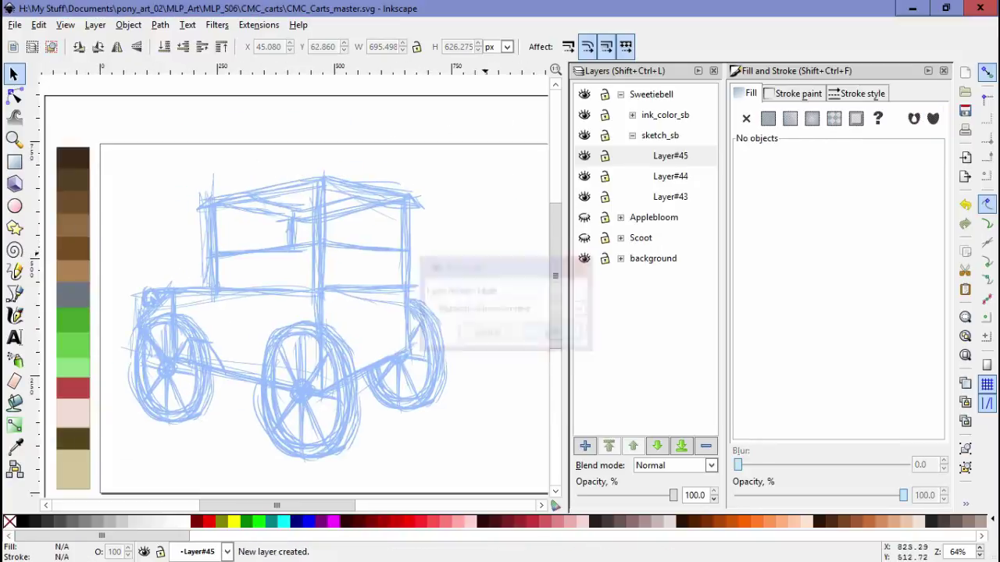
{"action": "key", "text": "c"}
{"action": "key", "text": "d"}
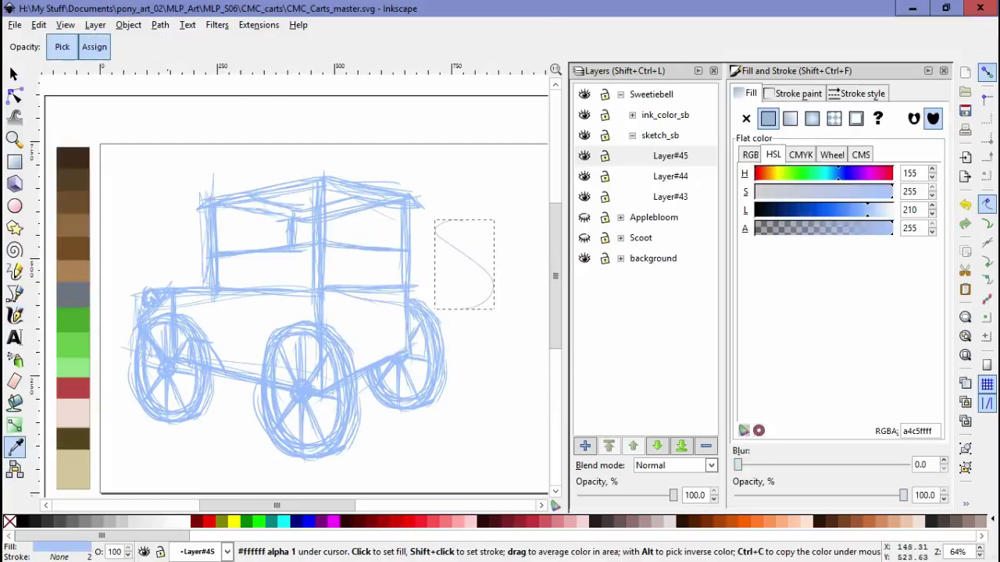
{"action": "left_click", "coordinate": [438, 298]}
- Sketch scalloped trim along the roof edges, the cabin's side ledges and the lower edge of the cart body
{"action": "scroll", "coordinate": [424, 293], "scroll_direction": "up", "scroll_amount": 3}
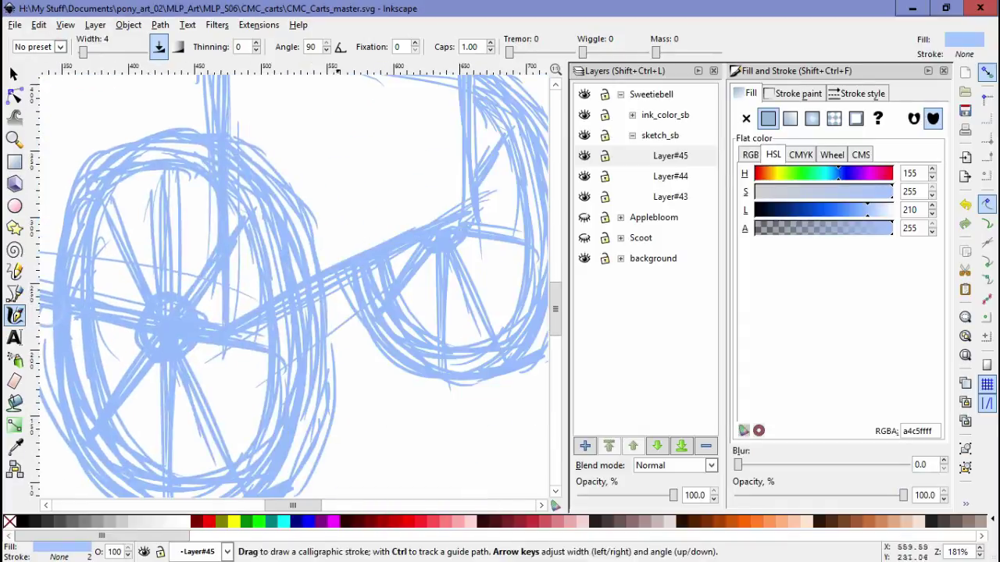
{"action": "scroll", "coordinate": [422, 271], "scroll_direction": "up", "scroll_amount": 5}
{"action": "scroll", "coordinate": [164, 270], "scroll_direction": "left", "scroll_amount": 5}
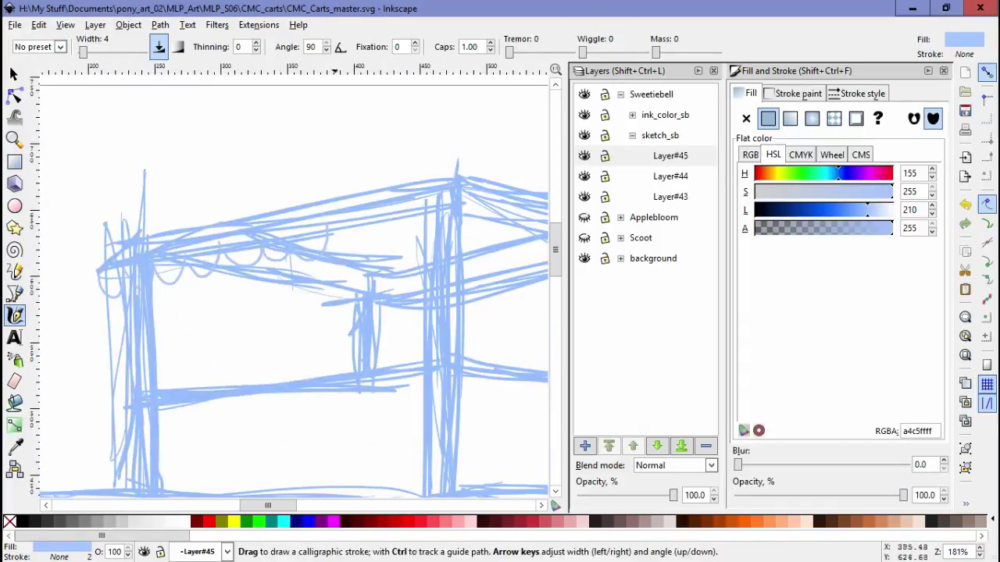
{"action": "scroll", "coordinate": [293, 288], "scroll_direction": "right", "scroll_amount": 2}
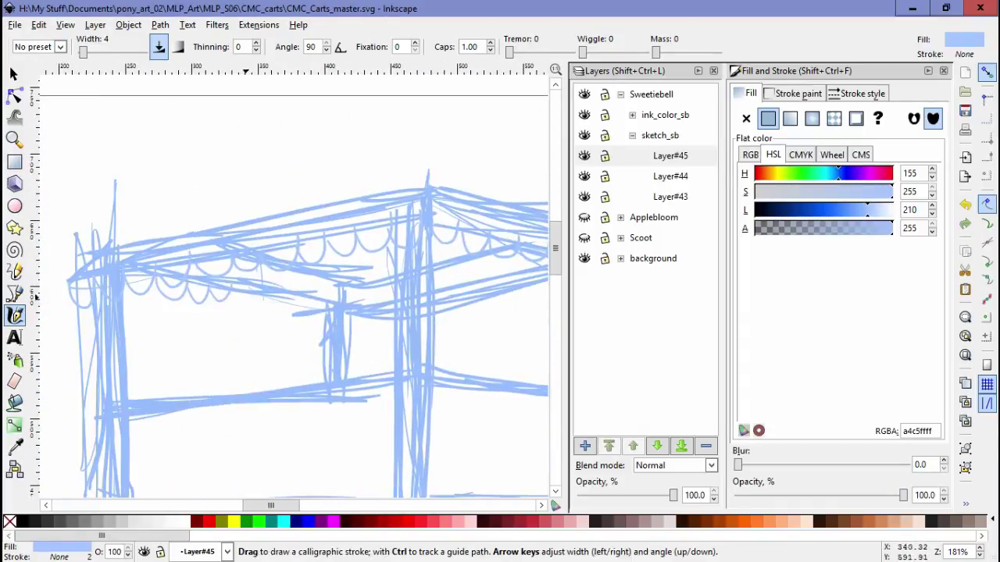
{"action": "scroll", "coordinate": [283, 313], "scroll_direction": "down", "scroll_amount": 3}
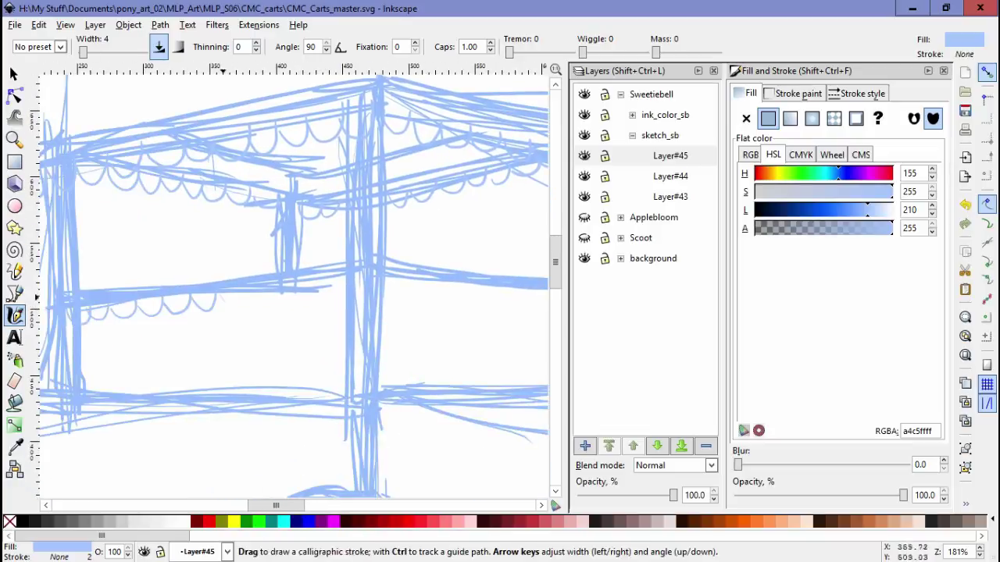
{"action": "scroll", "coordinate": [289, 281], "scroll_direction": "right", "scroll_amount": 2}
{"action": "scroll", "coordinate": [435, 308], "scroll_direction": "down", "scroll_amount": 2}
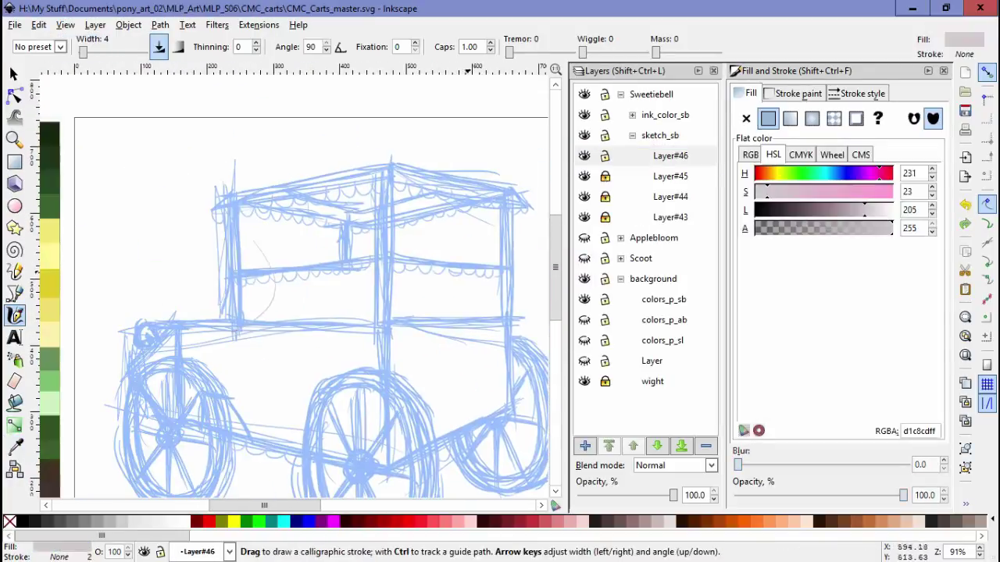
- Undo the test stroke, sketch a round head in front of the cabin with fill b6a8b0ff and shift it slightly left
{"action": "key", "text": "ctrl+z"}
{"action": "scroll", "coordinate": [250, 258], "scroll_direction": "up", "scroll_amount": 1}
{"action": "left_click_drag", "start_coordinate": [261, 209], "coordinate": [242, 285]}
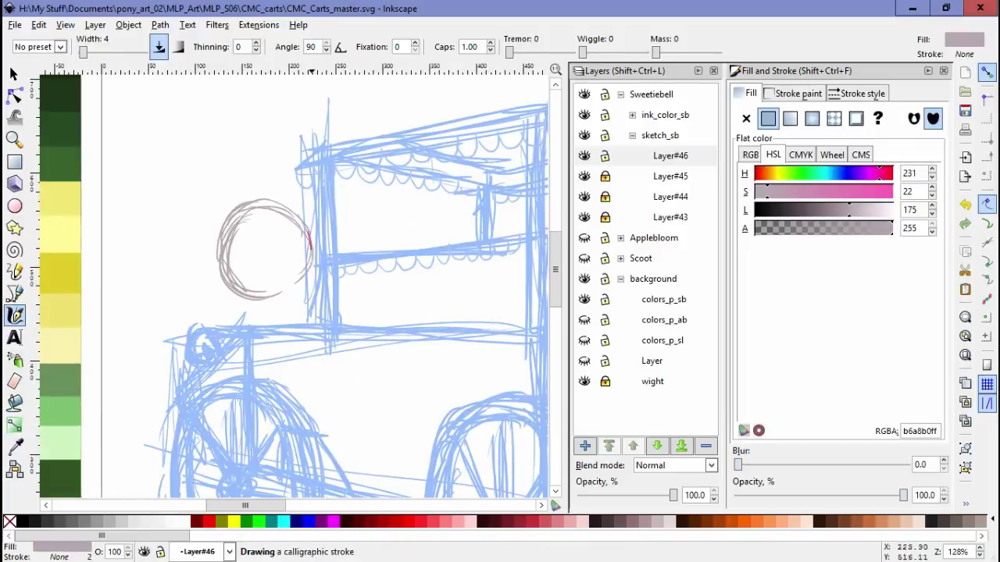
{"action": "key", "text": "space"}
{"action": "mouse_move", "coordinate": [258, 238]}
{"action": "left_mouse_down"}
{"action": "mouse_move", "coordinate": [251, 267]}
{"action": "mouse_move", "coordinate": [246, 255]}
{"action": "mouse_move", "coordinate": [328, 285]}
{"action": "mouse_move", "coordinate": [290, 291]}
{"action": "left_mouse_up"}
- Add a new layer and sketch a smaller body circle below the head, where the cabin meets the cart's front deck
{"action": "key", "text": "ctrl+shift+n"}
{"action": "key", "text": "Return"}
{"action": "key", "text": "c"}
{"action": "scroll", "coordinate": [285, 296], "scroll_direction": "down", "scroll_amount": 1}
{"action": "key", "text": "space"}
{"action": "scroll", "coordinate": [290, 290], "scroll_direction": "down", "scroll_amount": 1}
{"action": "key", "text": "Escape"}
{"action": "scroll", "coordinate": [301, 152], "scroll_direction": "up", "scroll_amount": 1}
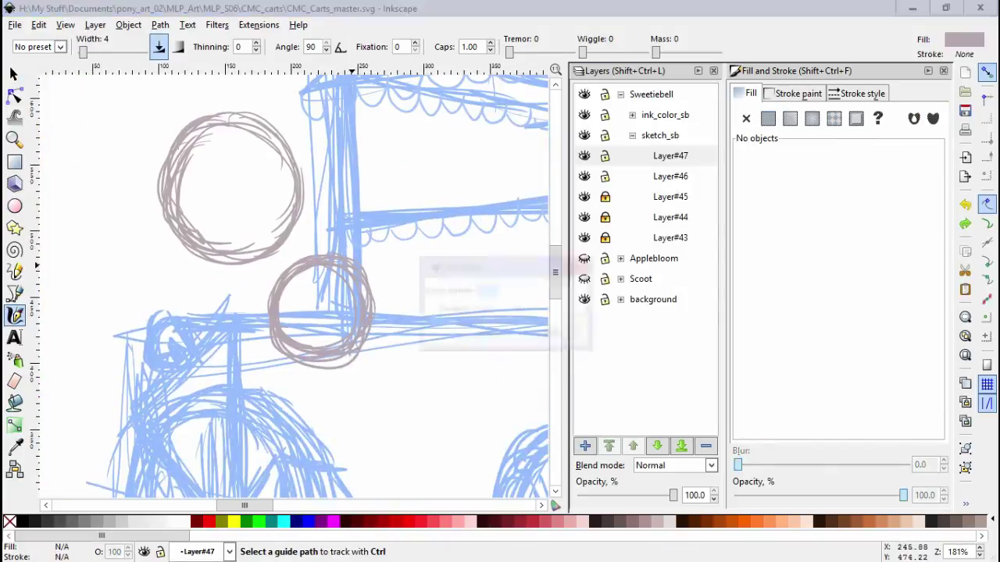
- Sketch the neck lines and a long outstretched leg with a raised hoof, reaching forward from the body circle
{"action": "mouse_move", "coordinate": [267, 295]}
{"action": "left_mouse_down"}
{"action": "mouse_move", "coordinate": [175, 269]}
{"action": "mouse_move", "coordinate": [145, 311]}
{"action": "left_mouse_up"}
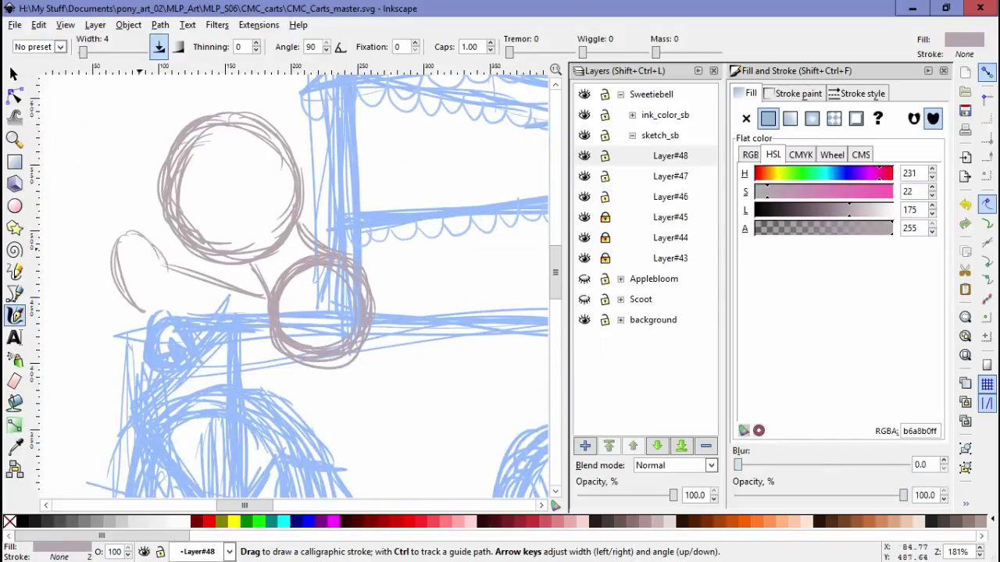
{"action": "scroll", "coordinate": [398, 250], "scroll_direction": "left", "scroll_amount": 2}
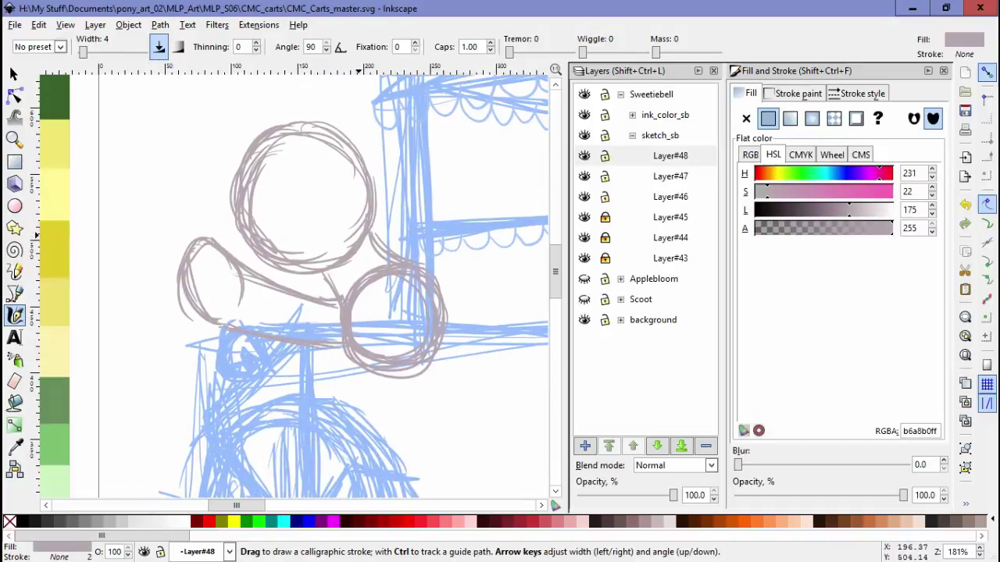
{"action": "scroll", "coordinate": [324, 281], "scroll_direction": "right", "scroll_amount": 2}
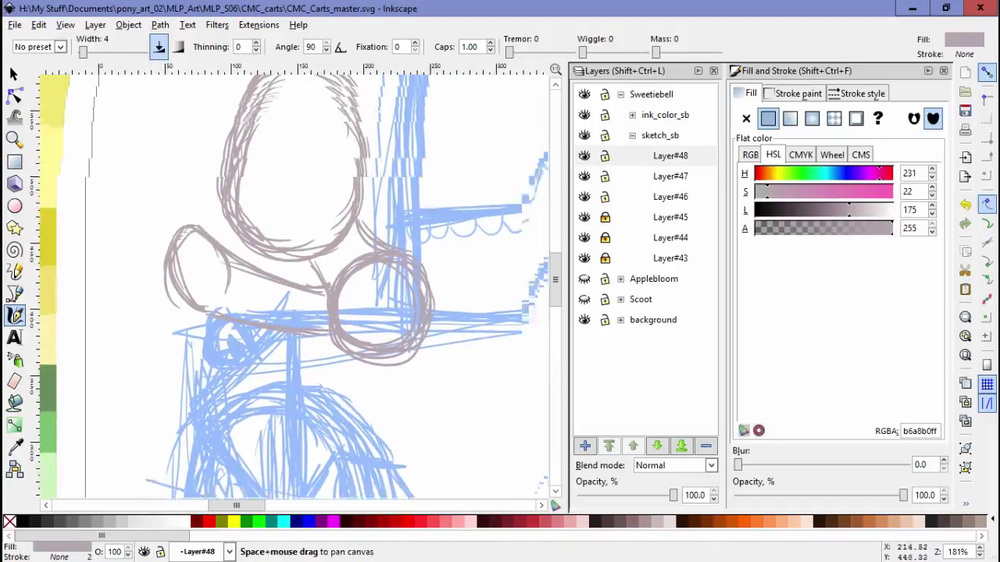
- Lock the other sketch layers and shift the outstretched leg slightly up and left, adjusting the small chest strokes separately
{"action": "key", "text": "ctrl+alt+a"}
{"action": "key", "text": "ctrl+a"}
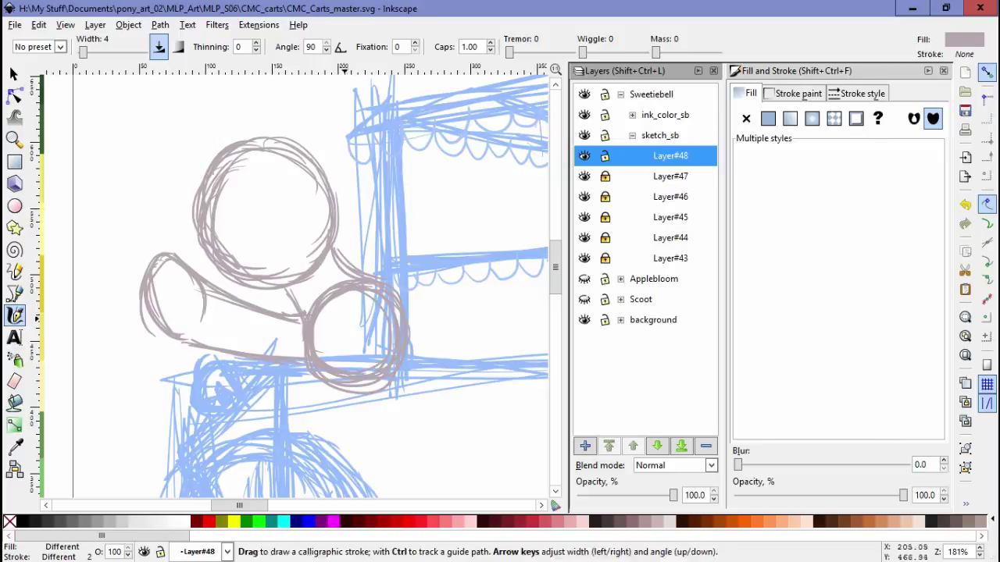
{"action": "key", "text": "s"}
{"action": "left_click_drag", "start_coordinate": [279, 337], "coordinate": [278, 328]}
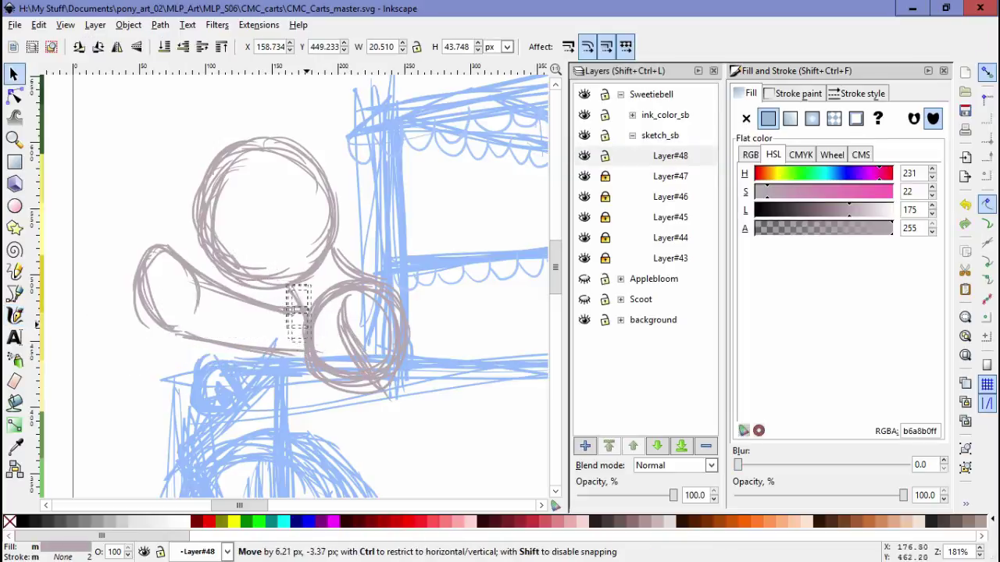
{"action": "key", "text": "Escape"}
- Shift the head circle slightly right and up, and move the outstretched leg a little further up and left
{"action": "left_click_drag", "start_coordinate": [265, 203], "coordinate": [281, 195]}
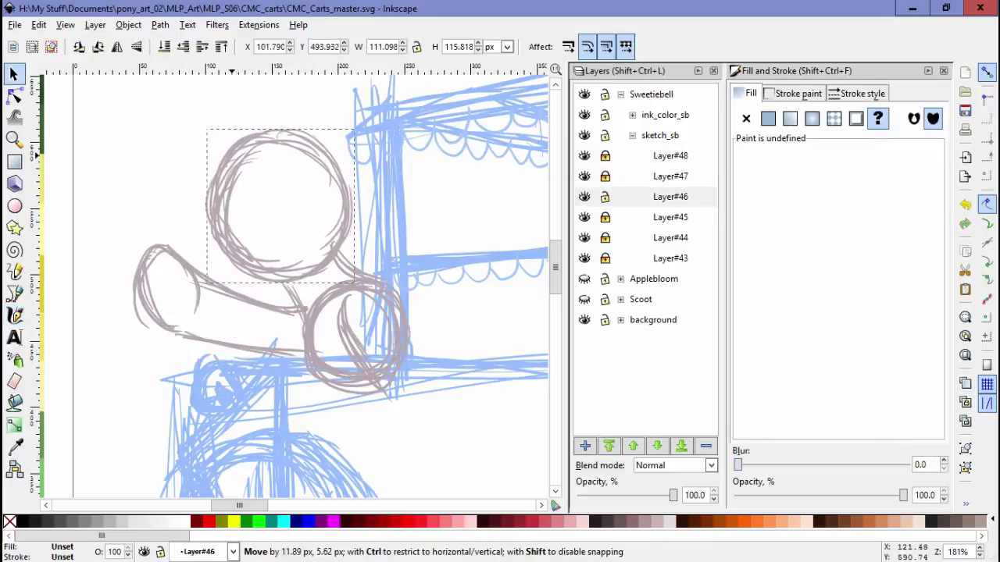
{"action": "left_click", "coordinate": [670, 197]}
{"action": "key", "text": "ctrl+a"}
{"action": "left_click_drag", "start_coordinate": [205, 244], "coordinate": [195, 235]}
{"action": "key", "text": "Escape"}
- Sketch a second leg with a rounded hoof hanging from the body circle over the cart's front deck in Layer#48
{"action": "key", "text": "c"}
{"action": "scroll", "coordinate": [234, 273], "scroll_direction": "down", "scroll_amount": 2}
{"action": "scroll", "coordinate": [234, 273], "scroll_direction": "right", "scroll_amount": 1}
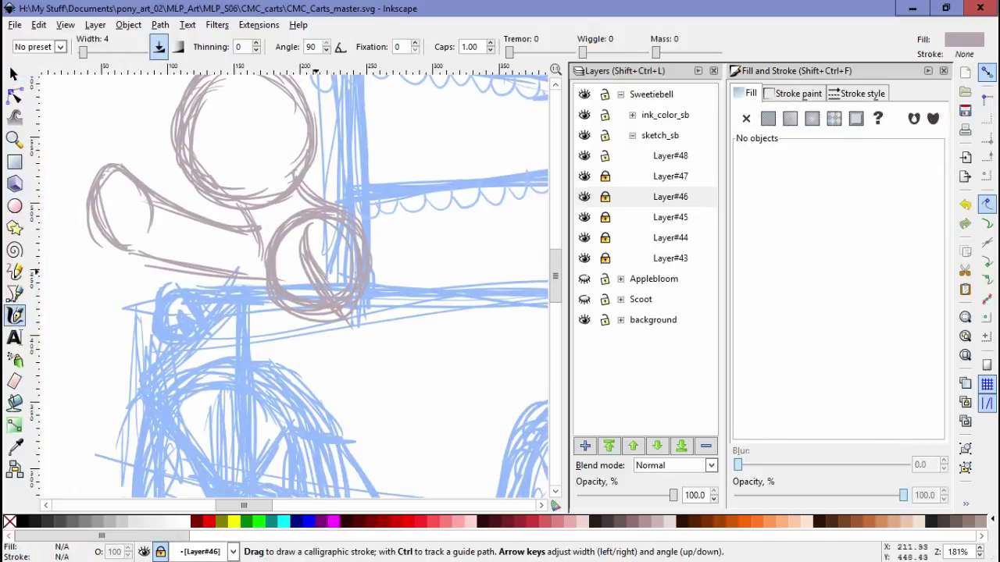
{"action": "left_click_drag", "start_coordinate": [320, 344], "coordinate": [275, 335]}
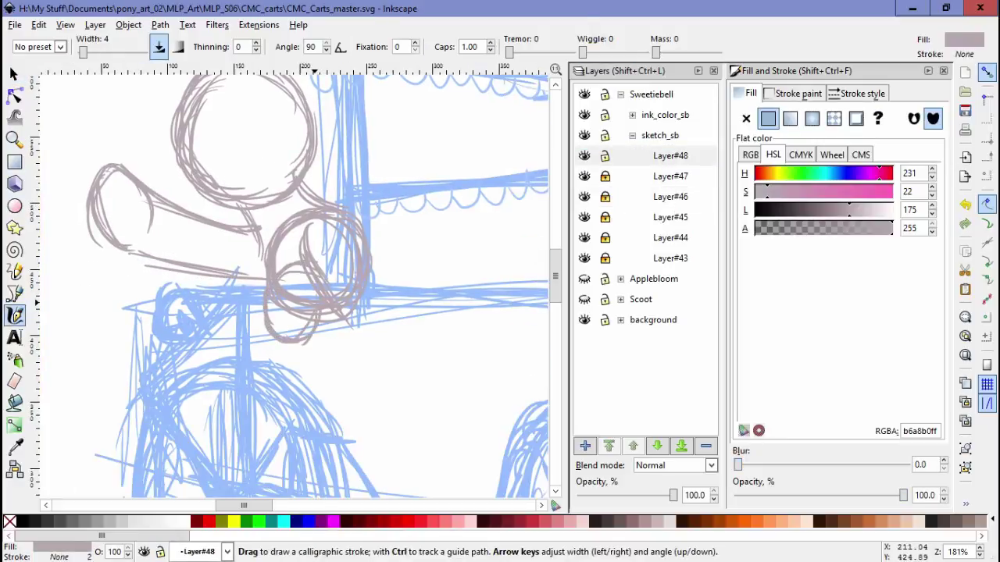
{"action": "scroll", "coordinate": [312, 234], "scroll_direction": "up", "scroll_amount": 1}
{"action": "scroll", "coordinate": [312, 234], "scroll_direction": "left", "scroll_amount": 1}
{"action": "scroll", "coordinate": [297, 281], "scroll_direction": "up", "scroll_amount": 1}
{"action": "scroll", "coordinate": [297, 281], "scroll_direction": "right", "scroll_amount": 1}
- Add a layer named head_sb above the current sketch layer
{"action": "key", "text": "ctrl+shift+n"}
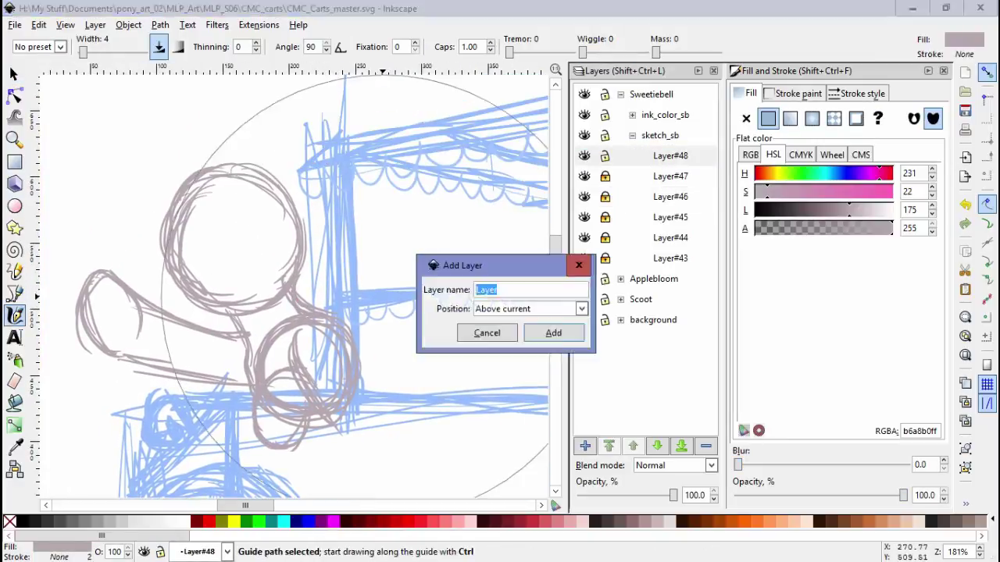
{"action": "key", "text": "Return"}
{"action": "type", "text": "head_sb"}
{"action": "key", "text": "Return"}
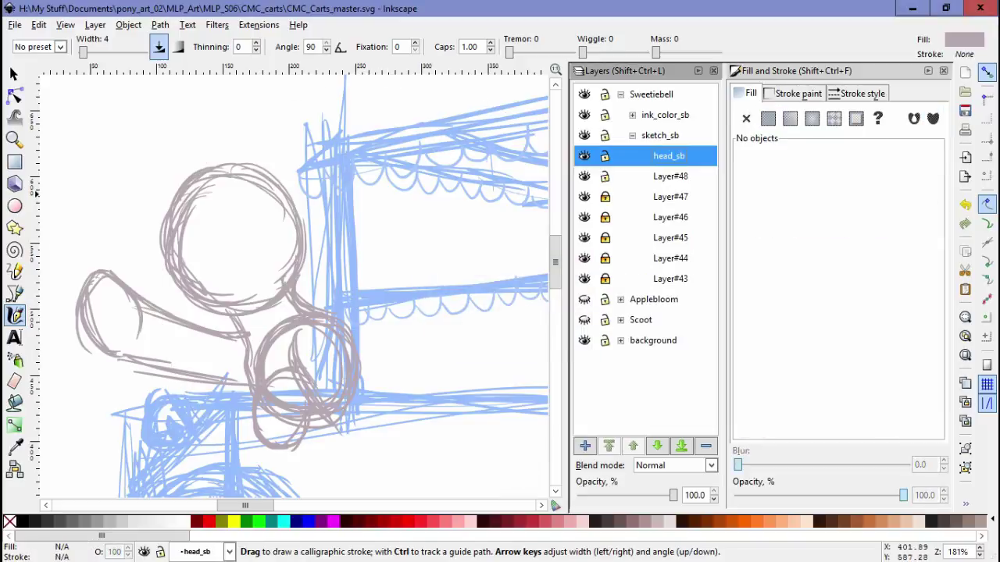
- Add a nested layer inside head_sb and sketch the muzzle line, nostril and open smiling mouth inside the head circle
{"action": "key", "text": "ctrl+shift+n"}
{"action": "key", "text": "Return"}
{"action": "scroll", "coordinate": [261, 252], "scroll_direction": "up", "scroll_amount": 2}
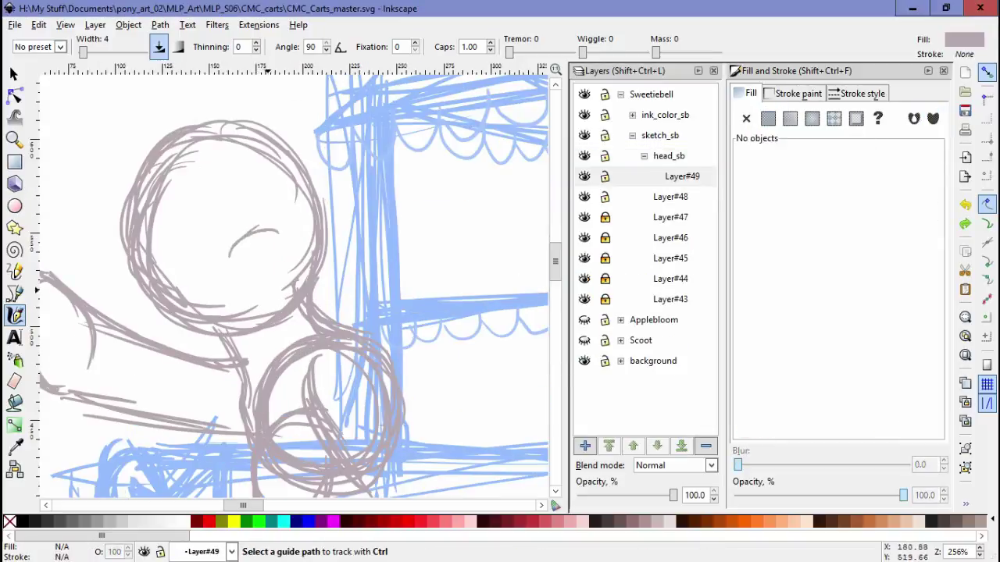
{"action": "left_click_drag", "start_coordinate": [232, 216], "coordinate": [271, 222]}
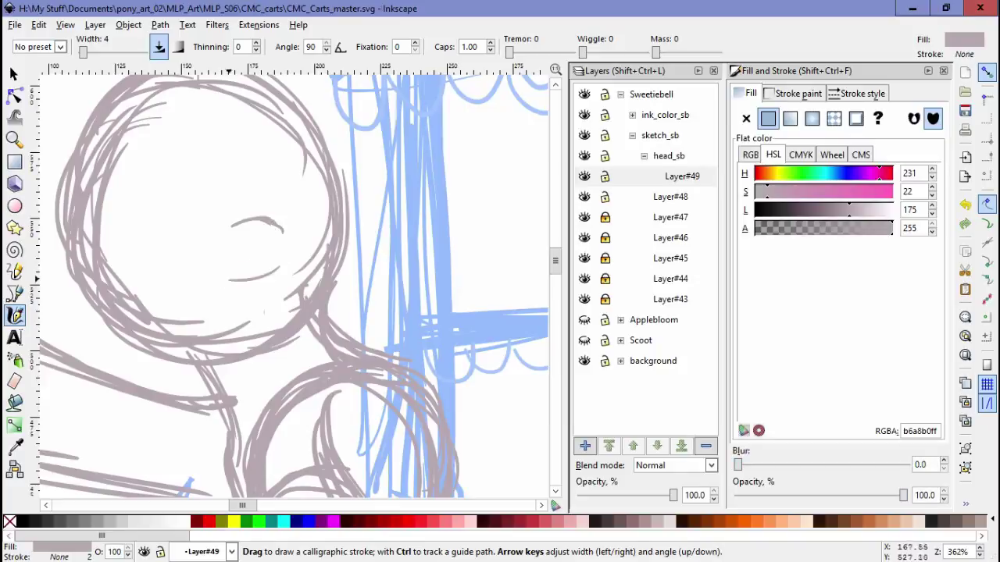
{"action": "mouse_move", "coordinate": [225, 280]}
{"action": "left_mouse_down"}
{"action": "mouse_move", "coordinate": [254, 299]}
{"action": "mouse_move", "coordinate": [284, 263]}
{"action": "left_mouse_up"}
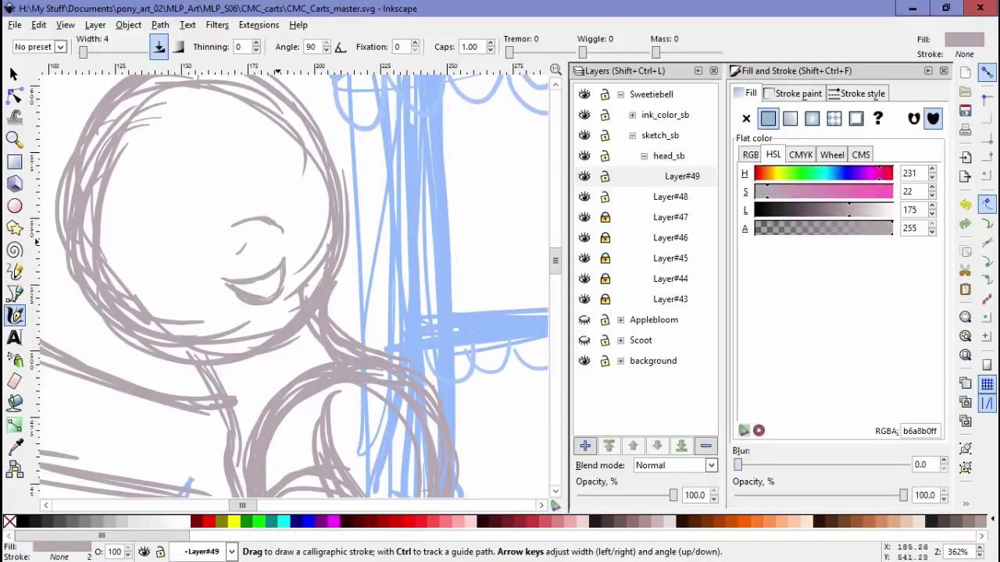
- Add another layer inside head_sb and sketch the large oval outline of the near eye
{"action": "scroll", "coordinate": [277, 243], "scroll_direction": "up", "scroll_amount": 1}
{"action": "scroll", "coordinate": [277, 242], "scroll_direction": "left", "scroll_amount": 2}
{"action": "key", "text": "ctrl+shift+n"}
{"action": "key", "text": "Return"}
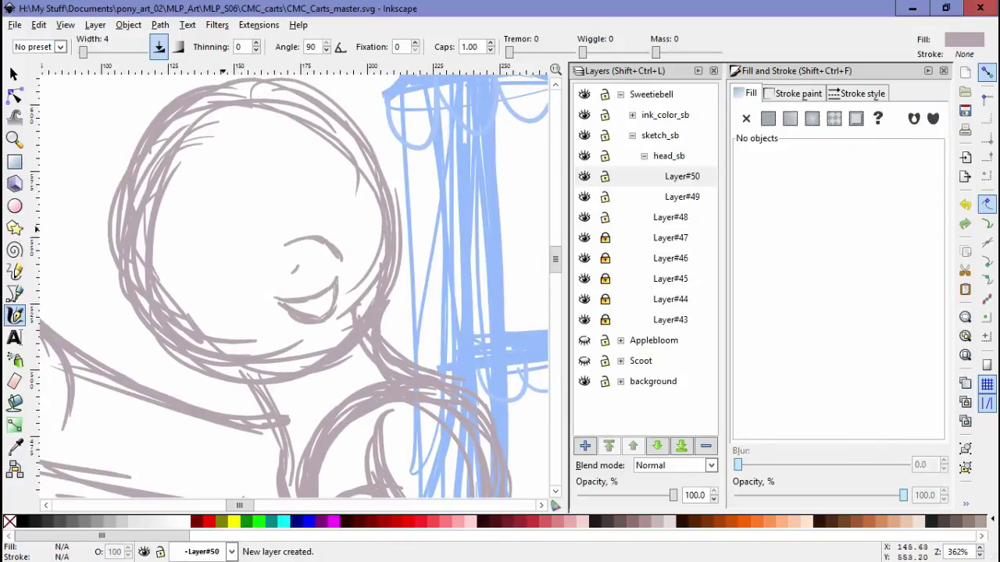
{"action": "mouse_move", "coordinate": [205, 200]}
{"action": "left_mouse_down"}
{"action": "mouse_move", "coordinate": [235, 297]}
{"action": "mouse_move", "coordinate": [248, 202]}
{"action": "left_mouse_up"}
{"action": "key", "text": "s"}
{"action": "key", "text": "Escape"}
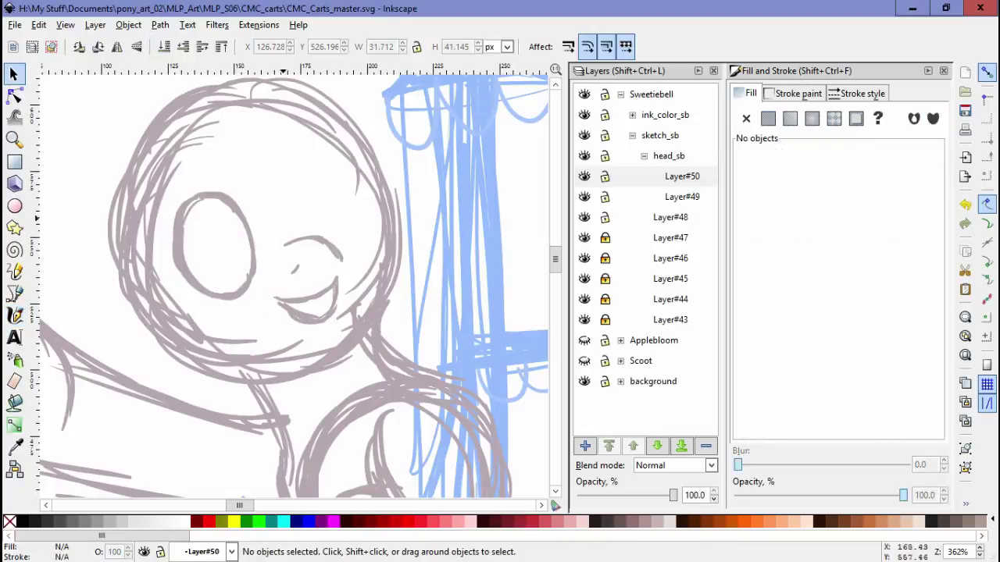
- Lock the other sketch layers and sketch the near eye's iris, pupil and highlight plus the outline of the far eye
{"action": "key", "text": "c"}
{"action": "left_click", "coordinate": [604, 197]}
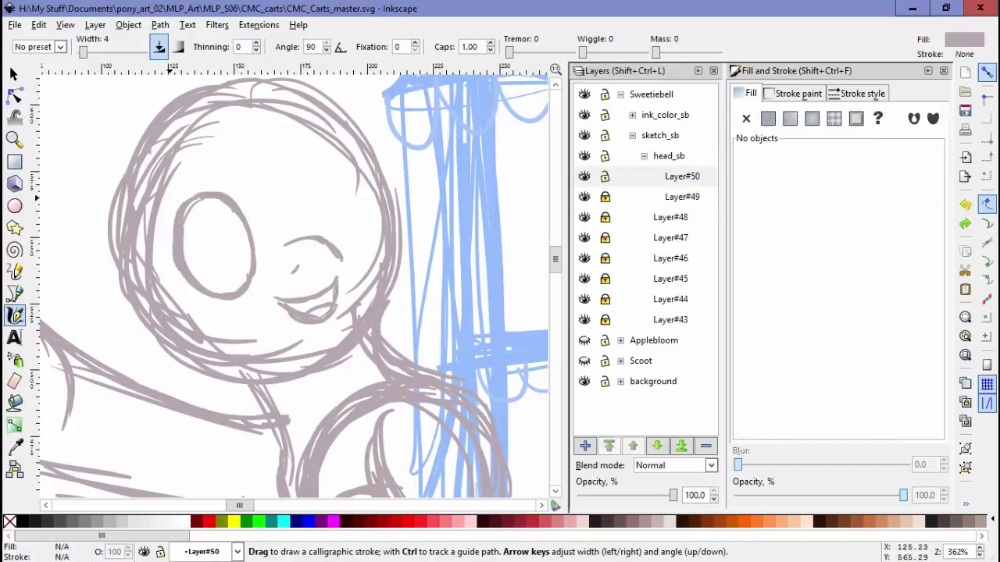
{"action": "left_click_drag", "start_coordinate": [213, 234], "coordinate": [202, 243]}
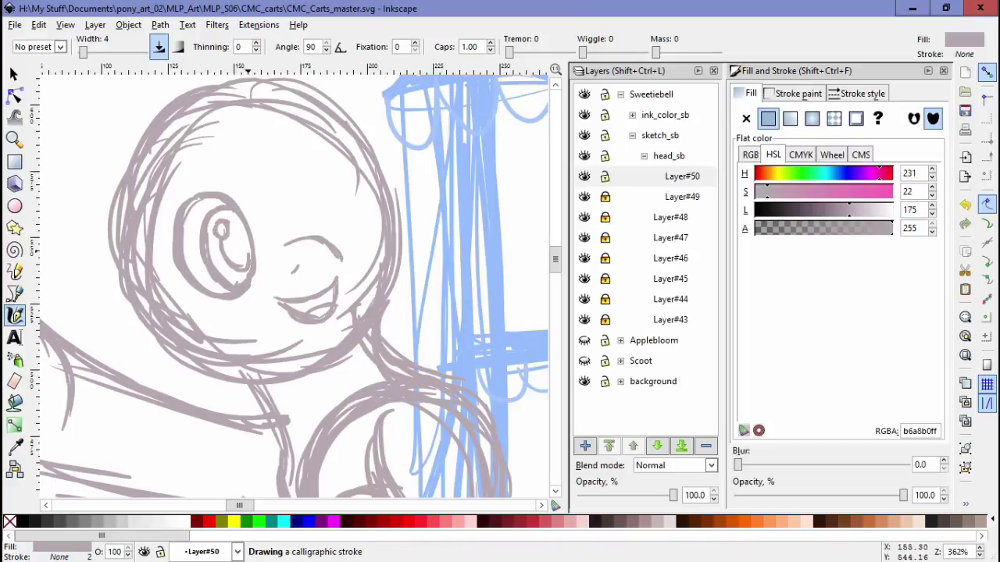
{"action": "key", "text": "s"}
{"action": "key", "text": "ctrl+a"}
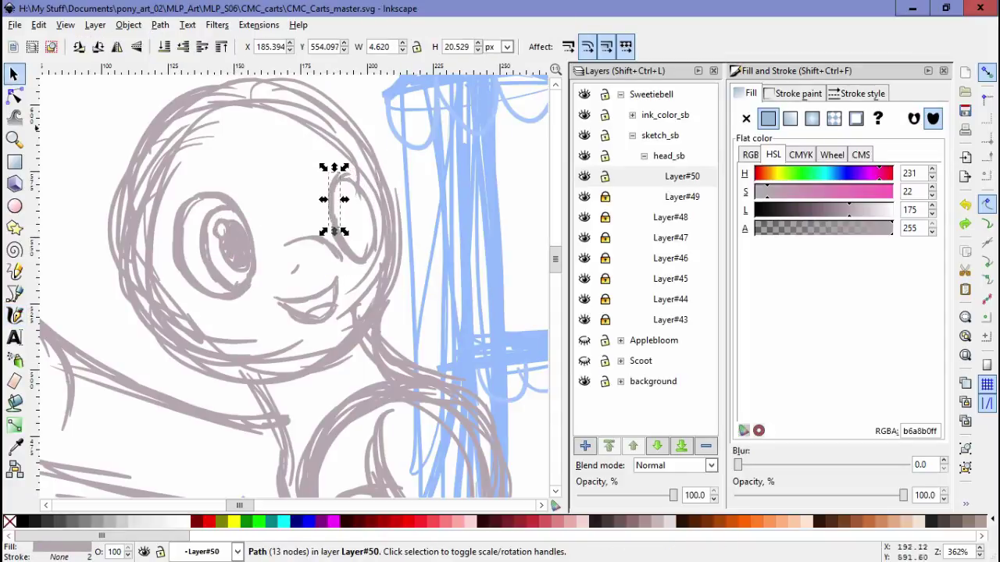
- Lock the eye layer, unlock the muzzle layer and scale the upper muzzle strokes down slightly
{"action": "key", "text": "Escape"}
{"action": "left_click", "coordinate": [397, 286]}
{"action": "scroll", "coordinate": [397, 286], "scroll_direction": "up", "scroll_amount": 1}
{"action": "left_click_drag", "start_coordinate": [223, 224], "coordinate": [227, 231]}
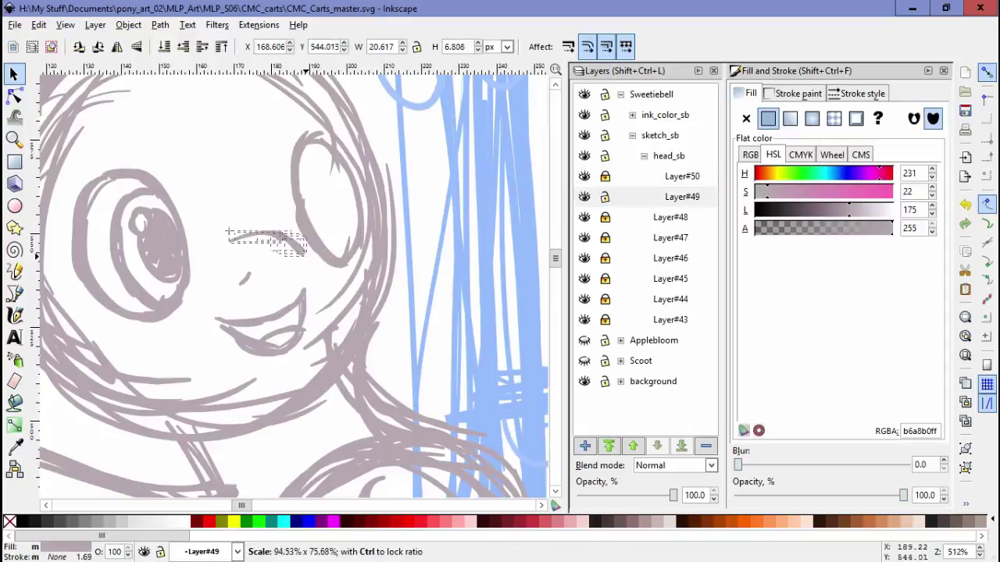
{"action": "key", "text": "Escape"}
{"action": "key", "text": "c"}
{"action": "scroll", "coordinate": [292, 281], "scroll_direction": "up", "scroll_amount": 1}
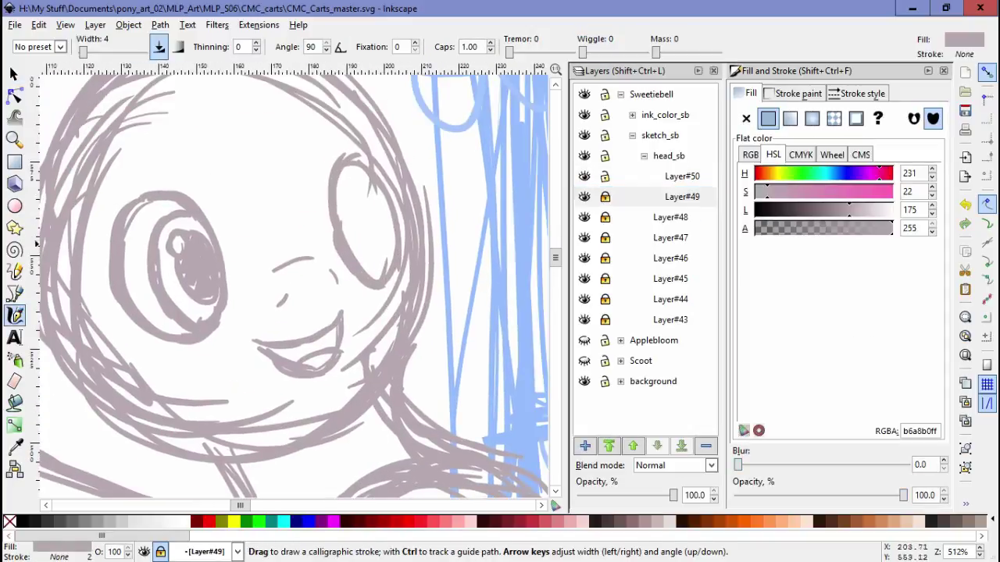
{"action": "key", "text": "ctrl+Page_Up"}
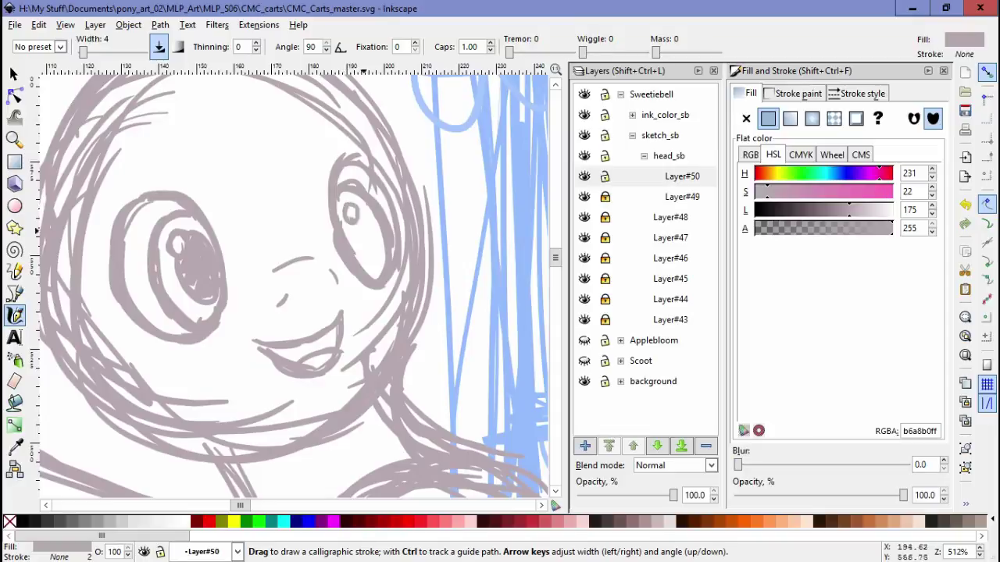
{"action": "key", "text": "s"}
{"action": "left_click_drag", "start_coordinate": [322, 171], "coordinate": [411, 300]}
{"action": "left_click_drag", "start_coordinate": [405, 173], "coordinate": [345, 297]}
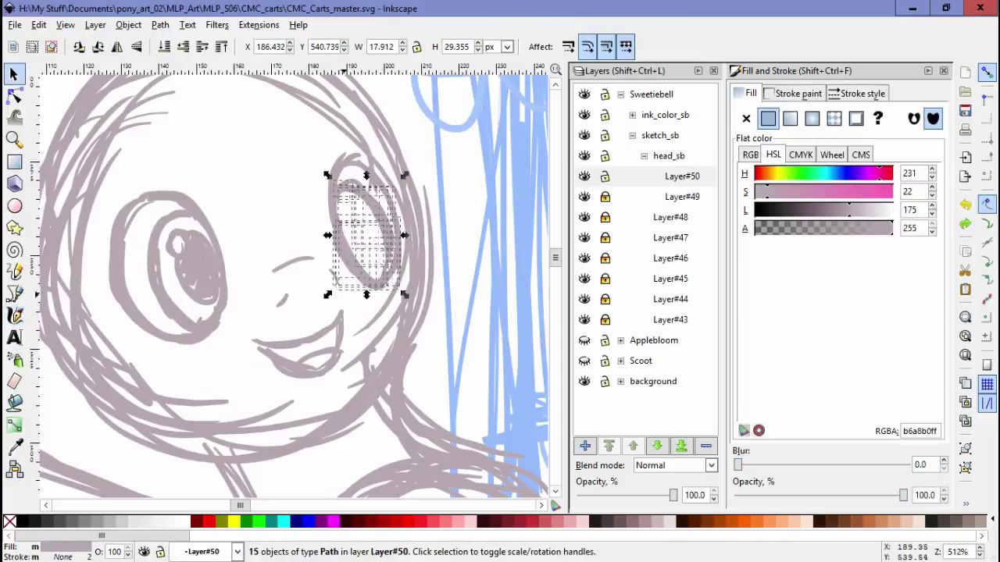
{"action": "key", "text": "Escape"}
{"action": "left_click", "coordinate": [38, 25]}
{"action": "left_click", "coordinate": [78, 60]}
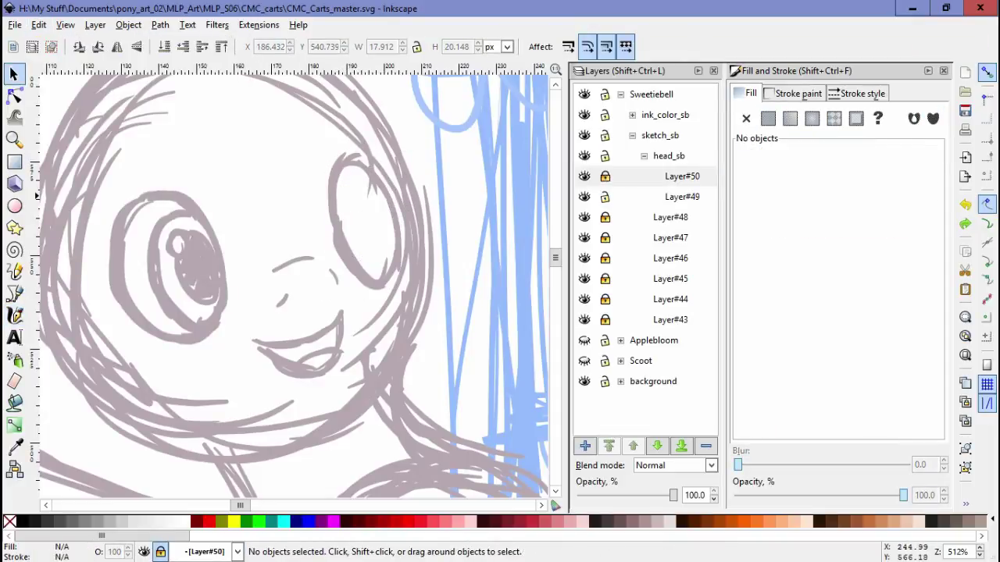
{"action": "key", "text": "Delete"}
- Add a new hidden layer above the eye layer for the irises, keeping the eye layer unlocked
{"action": "key", "text": "ctrl+shift+n"}
{"action": "key", "text": "Return"}
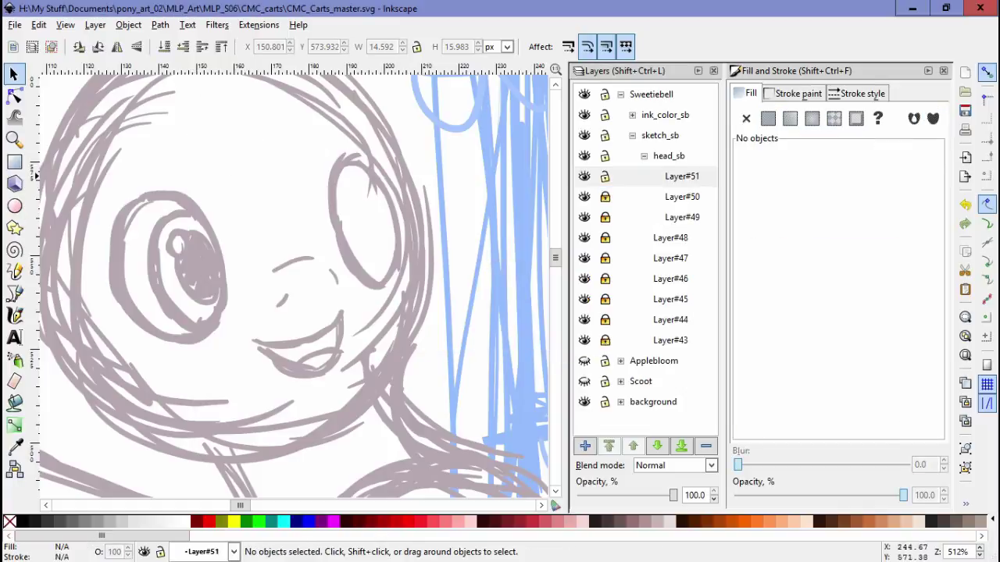
{"action": "left_click", "coordinate": [584, 197]}
{"action": "key", "text": "ctrl+z"}
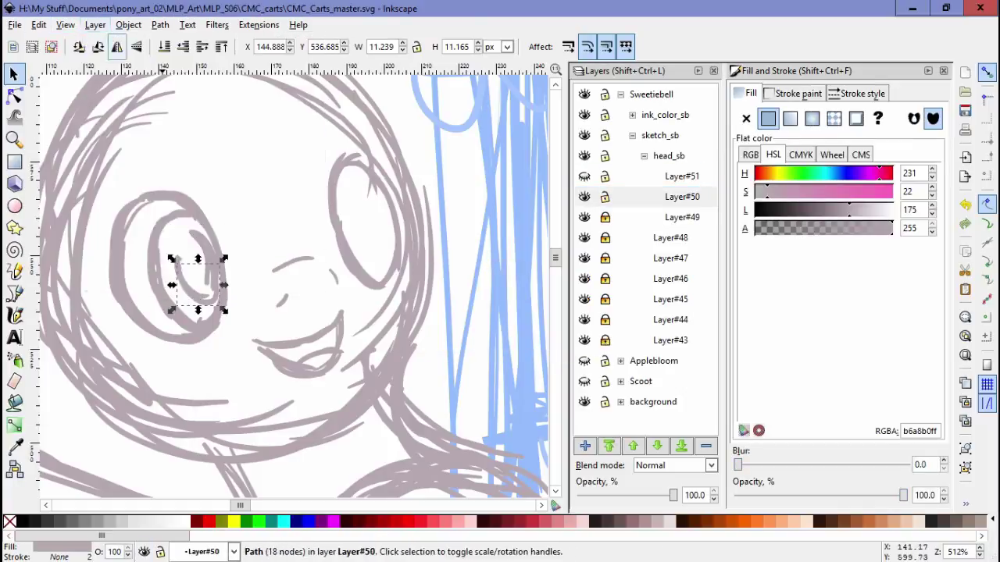
- Move the near eye's pupil and highlight strokes from Layer#50 up to the hidden Layer#51
{"action": "left_click", "coordinate": [128, 25]}
{"action": "key", "text": "Escape"}
{"action": "left_click", "coordinate": [128, 25]}
{"action": "mouse_move", "coordinate": [95, 25]}
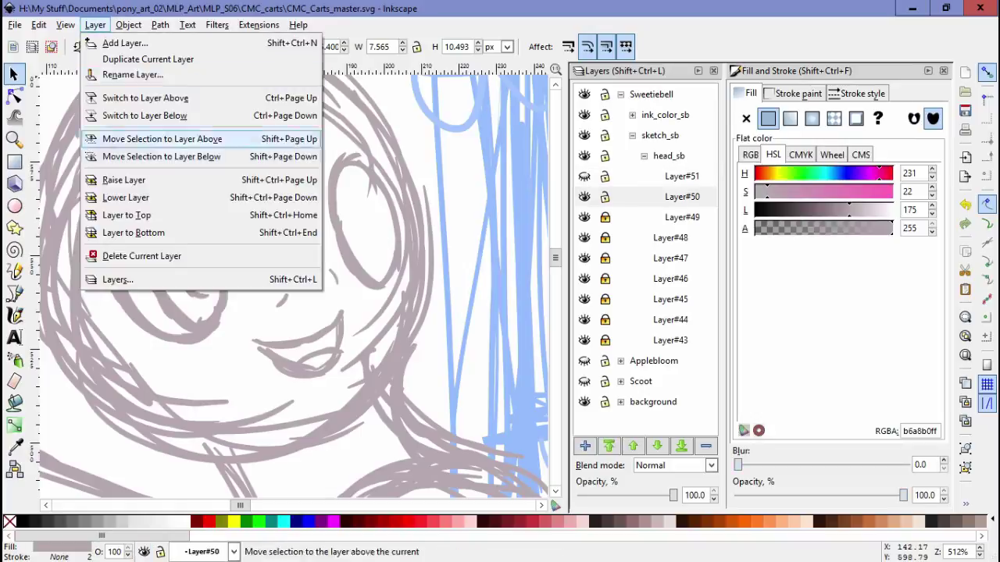
{"action": "left_click", "coordinate": [167, 136]}
{"action": "left_click", "coordinate": [95, 25]}
{"action": "left_click", "coordinate": [167, 154]}
{"action": "left_click", "coordinate": [96, 25]}
{"action": "left_click", "coordinate": [167, 136]}
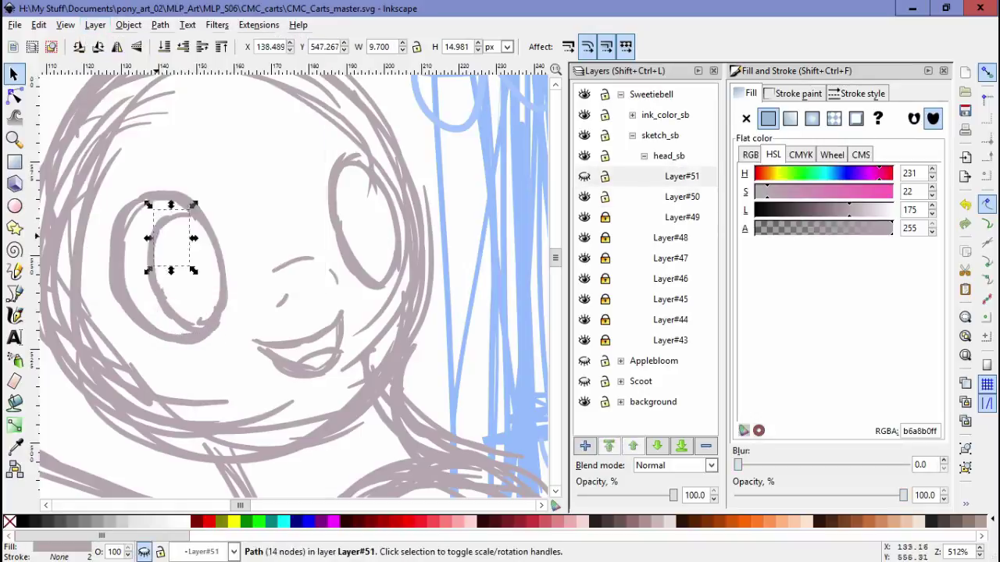
- Move the remaining iris ring strokes of the near eye from Layer#50 up to Layer#51
{"action": "left_click", "coordinate": [96, 25]}
{"action": "left_click", "coordinate": [167, 154]}
{"action": "left_click", "coordinate": [95, 25]}
{"action": "left_click", "coordinate": [167, 138]}
{"action": "left_click", "coordinate": [95, 25]}
{"action": "left_click", "coordinate": [167, 156]}
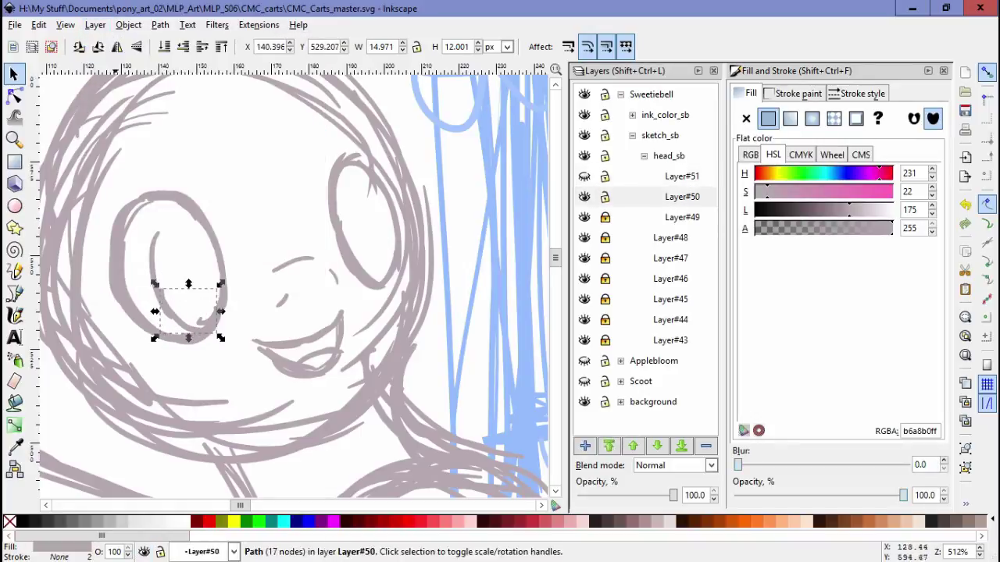
{"action": "left_click", "coordinate": [95, 25]}
{"action": "left_click", "coordinate": [167, 138]}
{"action": "left_click", "coordinate": [95, 25]}
{"action": "left_click", "coordinate": [167, 156]}
{"action": "key", "text": "Escape"}
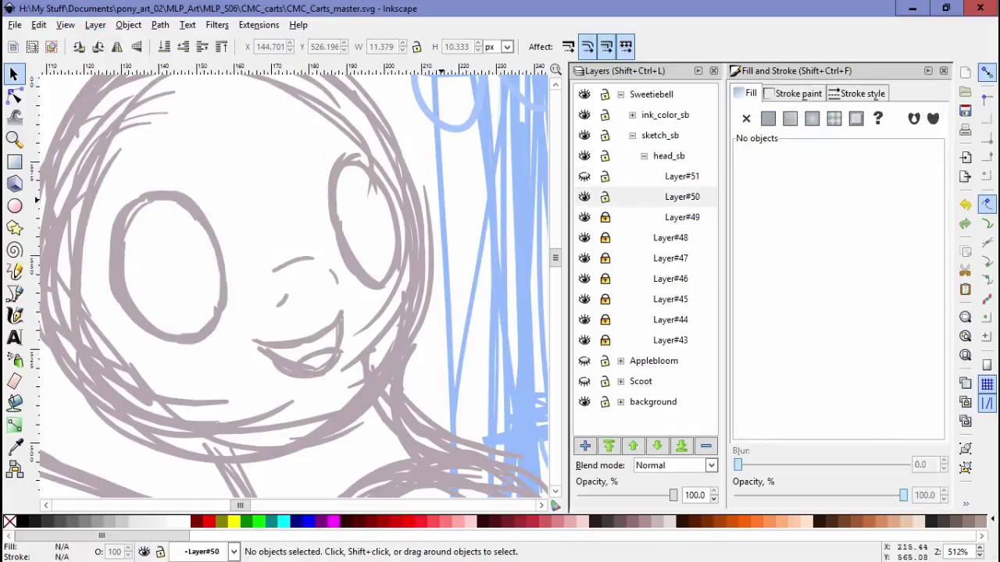
- Show Layer#51, lock Layer#50 and sketch the far eye's iris and filled pupil
{"action": "key", "text": "c"}
{"action": "left_click_drag", "start_coordinate": [357, 208], "coordinate": [361, 228]}
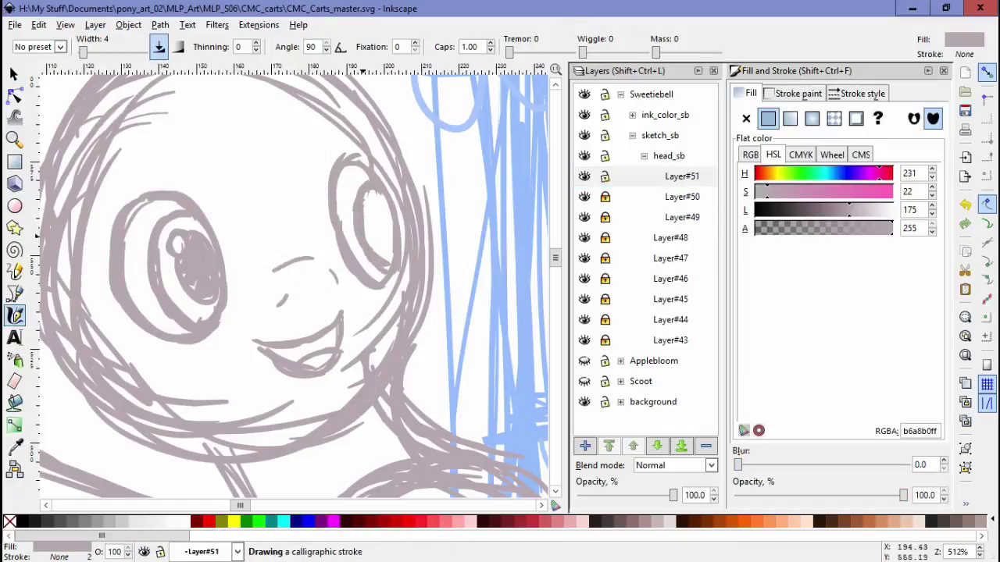
{"action": "key", "text": "s"}
{"action": "key", "text": "Escape"}
- Select the whole far eye across both eye layers and adjust its size and tilt slightly
{"action": "key", "text": "minus"}
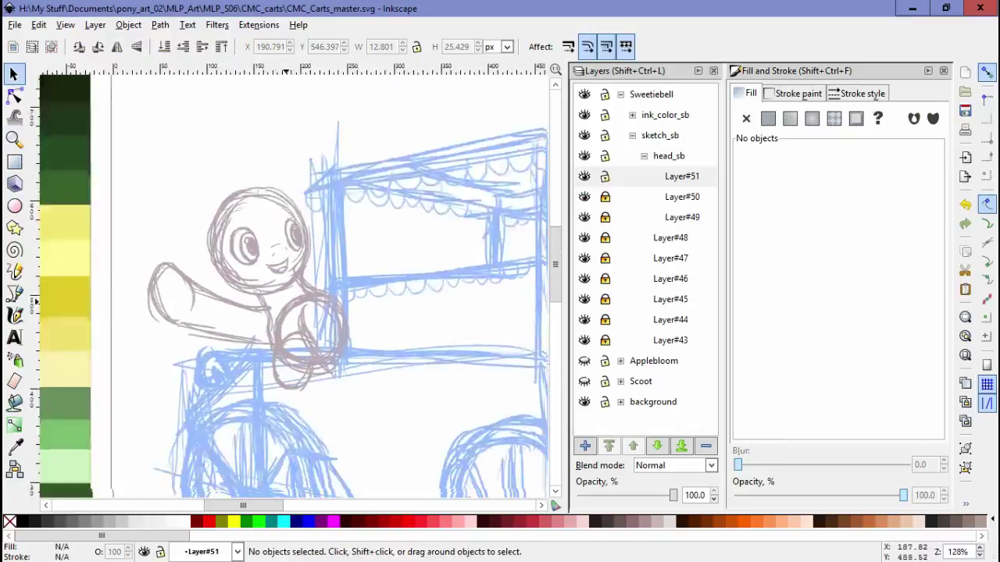
{"action": "key", "text": "plus"}
{"action": "left_click_drag", "start_coordinate": [328, 161], "coordinate": [414, 314]}
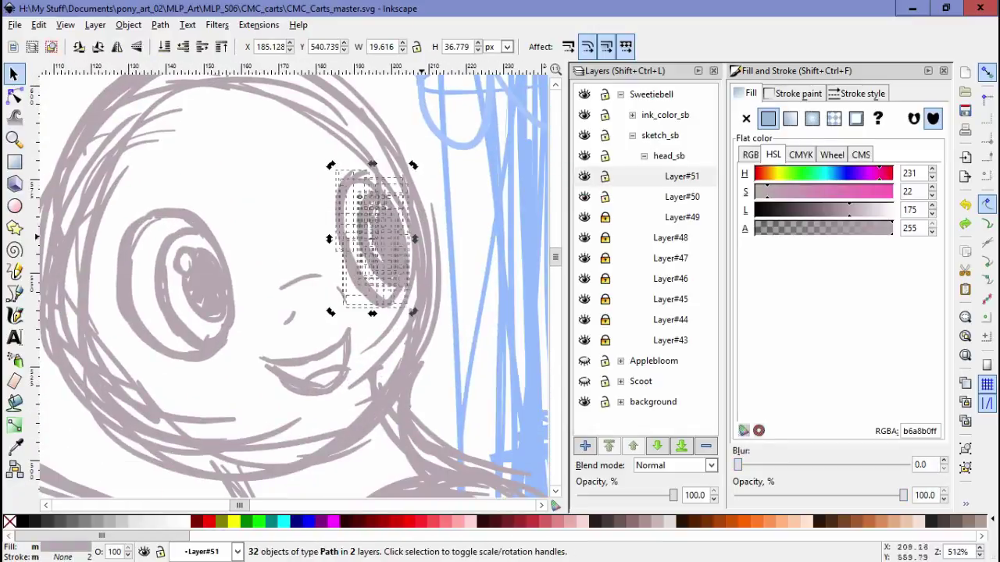
{"action": "left_click_drag", "start_coordinate": [330, 312], "coordinate": [376, 246]}
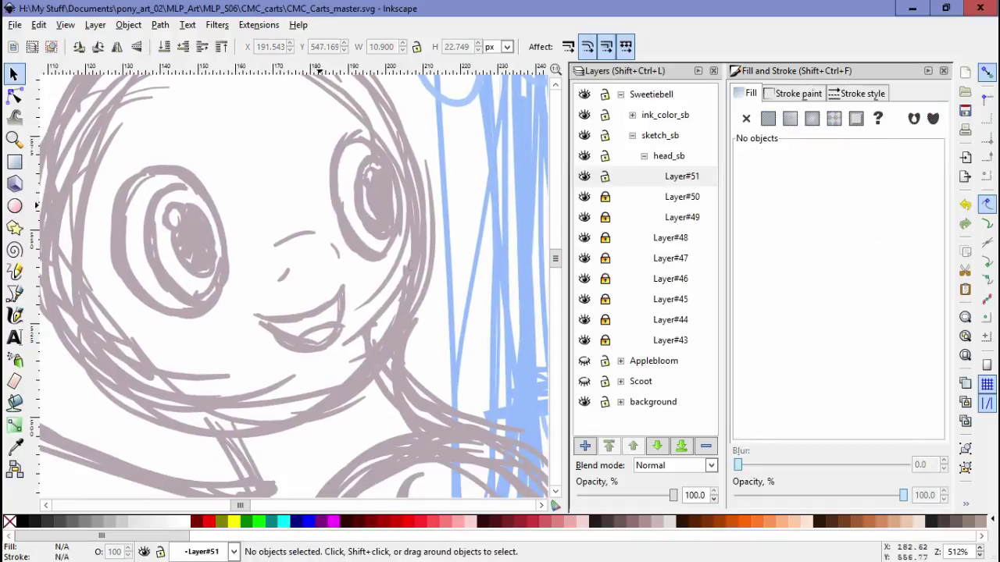
- Reposition the far eye's iris and pupil strokes slightly within the eye outline
{"action": "left_click", "coordinate": [333, 226]}
{"action": "key", "text": "Escape"}
{"action": "left_click_drag", "start_coordinate": [316, 183], "coordinate": [266, 164]}
{"action": "key", "text": "ctrl+plus"}
{"action": "left_click_drag", "start_coordinate": [280, 196], "coordinate": [248, 210]}
{"action": "key", "text": "Tab"}
{"action": "left_click_drag", "start_coordinate": [391, 201], "coordinate": [258, 166]}
{"action": "left_click_drag", "start_coordinate": [406, 227], "coordinate": [401, 234]}
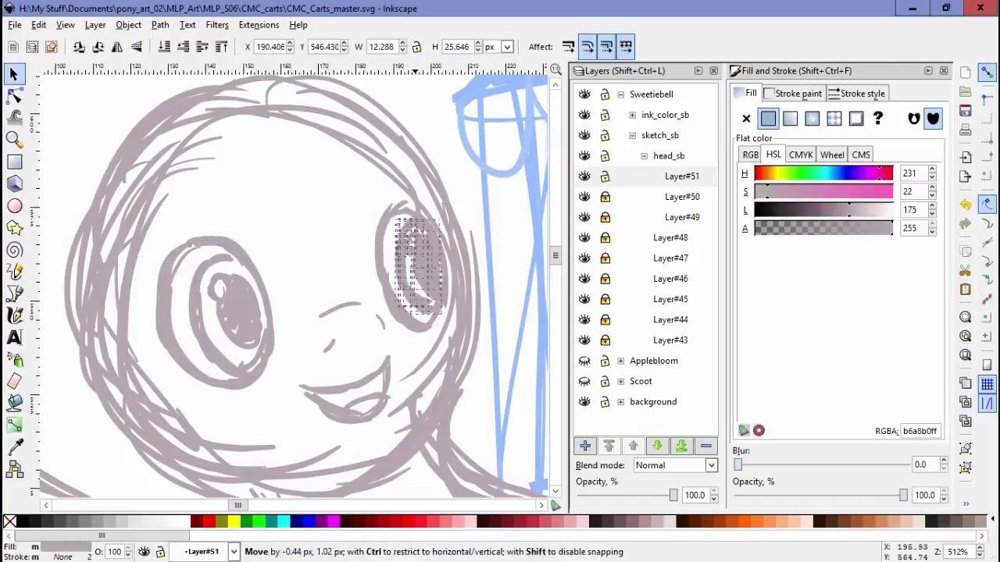
- Widen the near eye, including its iris, outward to about 35.6 px
{"action": "left_click_drag", "start_coordinate": [290, 149], "coordinate": [156, 320]}
{"action": "left_click_drag", "start_coordinate": [172, 219], "coordinate": [156, 216]}
{"action": "key", "text": "Escape"}
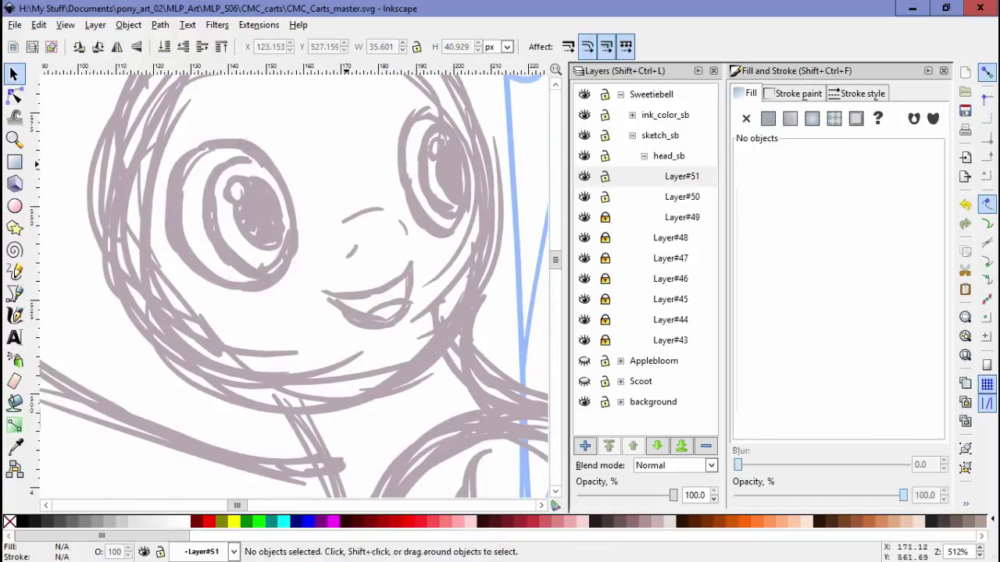
- Remove the far eye's pupil strokes and slightly reshape the remaining iris ring
{"action": "scroll", "coordinate": [234, 234], "scroll_direction": "up", "scroll_amount": 2}
{"action": "key", "text": "Escape"}
{"action": "scroll", "coordinate": [250, 244], "scroll_direction": "up", "scroll_amount": 1}
{"action": "left_click", "coordinate": [383, 250]}
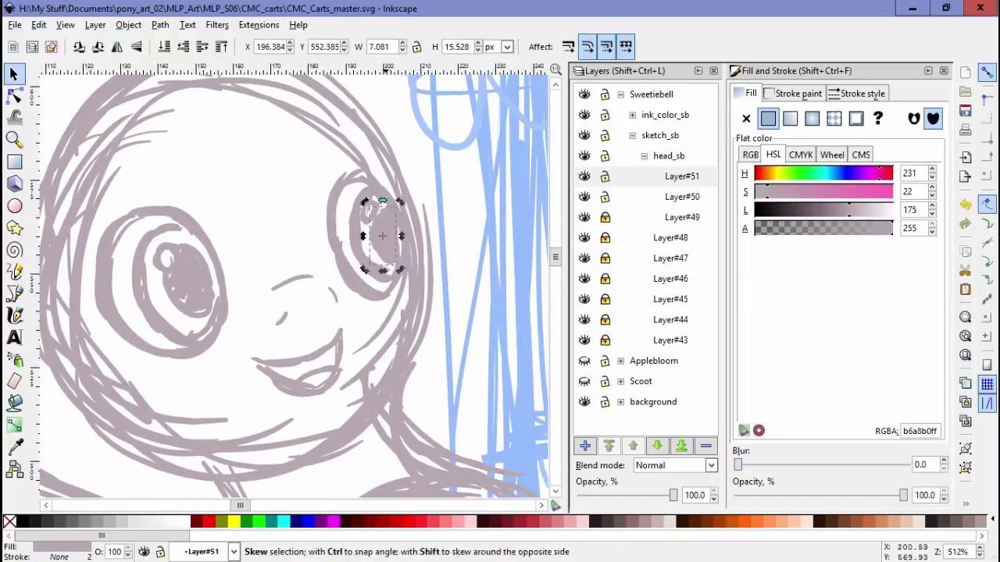
{"action": "left_click", "coordinate": [212, 140]}
{"action": "left_click_drag", "start_coordinate": [328, 160], "coordinate": [422, 308]}
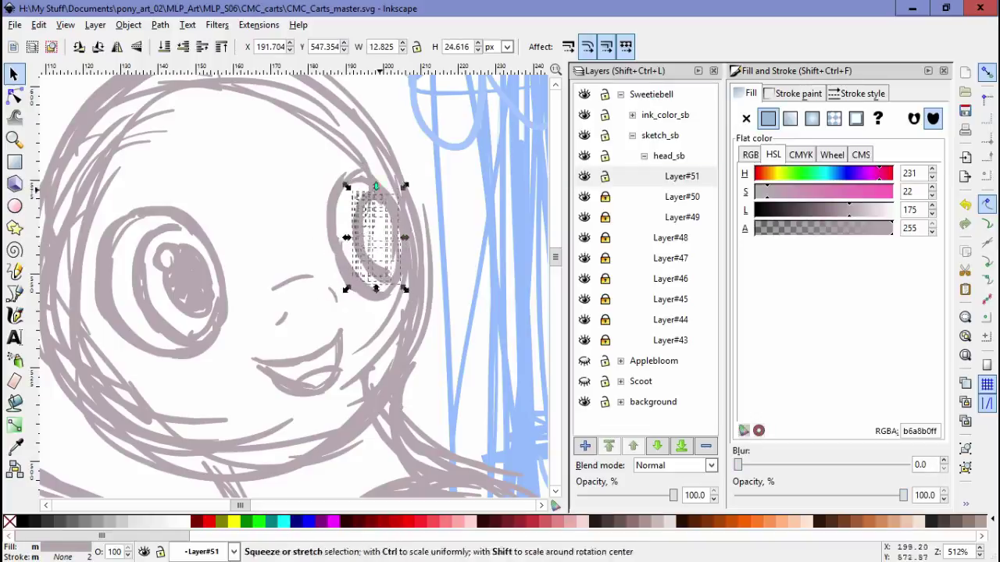
{"action": "key", "text": "Escape"}
- Lock Layer#50 and redraw the far eye's filled pupil with a small oval highlight in Layer#51
{"action": "left_click", "coordinate": [387, 129]}
{"action": "key", "text": "c"}
{"action": "scroll", "coordinate": [398, 235], "scroll_direction": "up", "scroll_amount": 3}
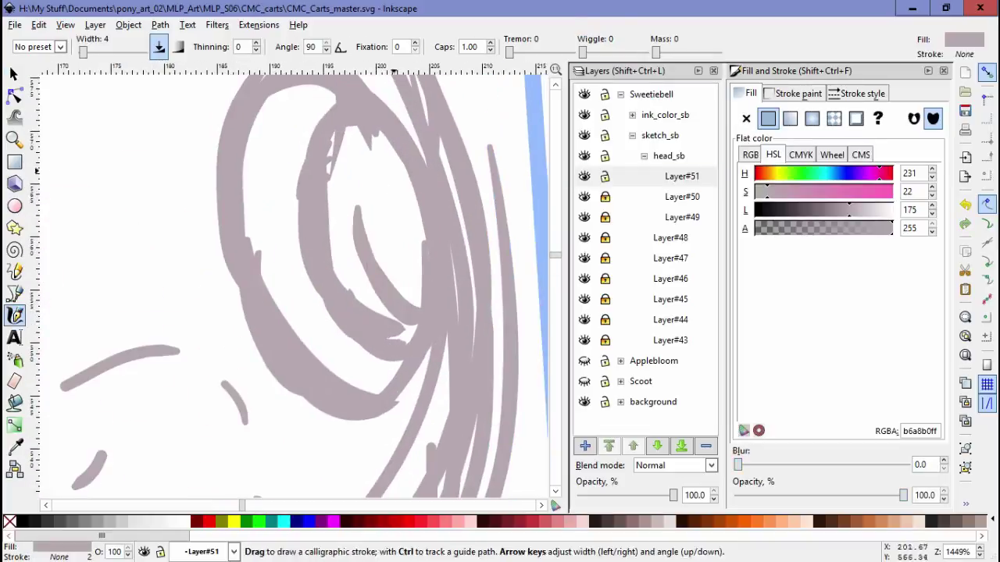
{"action": "left_click_drag", "start_coordinate": [368, 145], "coordinate": [343, 179]}
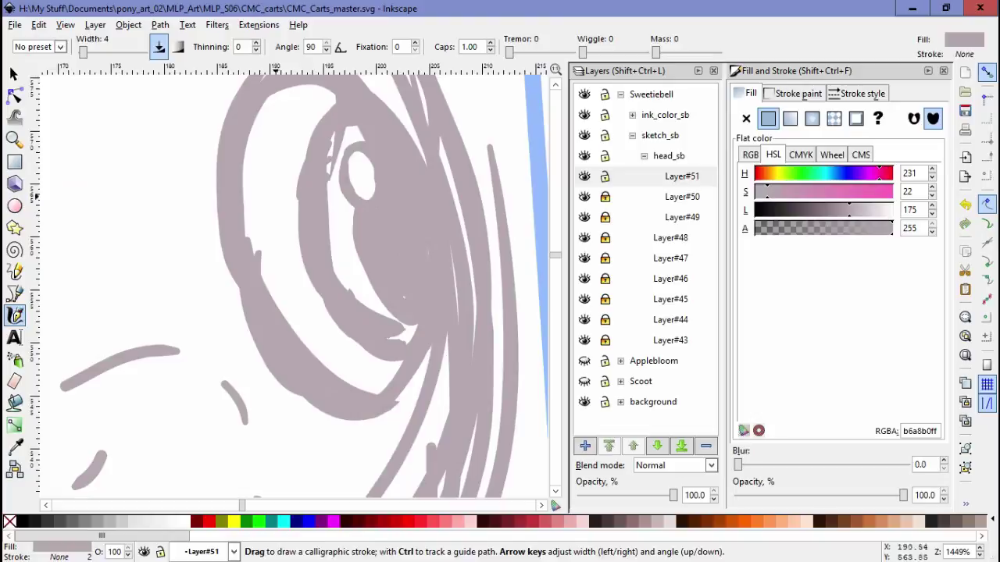
- Adjust the strokes along the far eye's iris edge around the redrawn pupil
{"action": "key", "text": "s"}
{"action": "left_click", "coordinate": [403, 297]}
{"action": "mouse_move", "coordinate": [218, 367]}
{"action": "left_mouse_down"}
{"action": "mouse_move", "coordinate": [106, 189]}
{"action": "mouse_move", "coordinate": [328, 266]}
{"action": "left_mouse_up"}
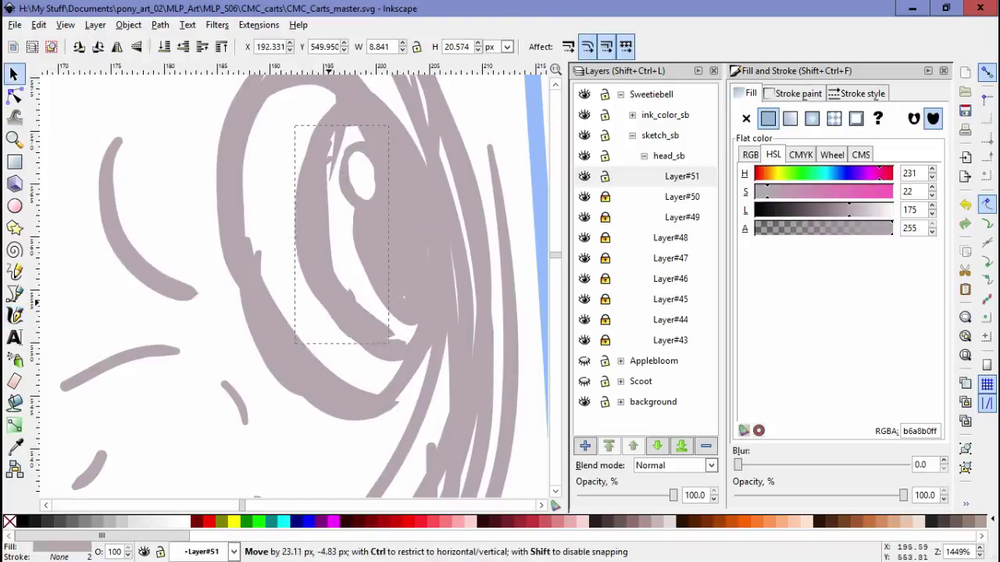
{"action": "key", "text": "Escape"}
{"action": "left_click_drag", "start_coordinate": [342, 135], "coordinate": [366, 143]}
{"action": "key", "text": "Escape"}
- Shift the far eye's iris and pupil together slightly toward the nose within the eye outline
{"action": "key", "text": "space"}
{"action": "key", "text": "ctrl+Page_Down"}
{"action": "key", "text": "ctrl+a"}
{"action": "scroll", "coordinate": [336, 234], "scroll_direction": "down", "scroll_amount": 3}
{"action": "scroll", "coordinate": [335, 235], "scroll_direction": "up", "scroll_amount": 2}
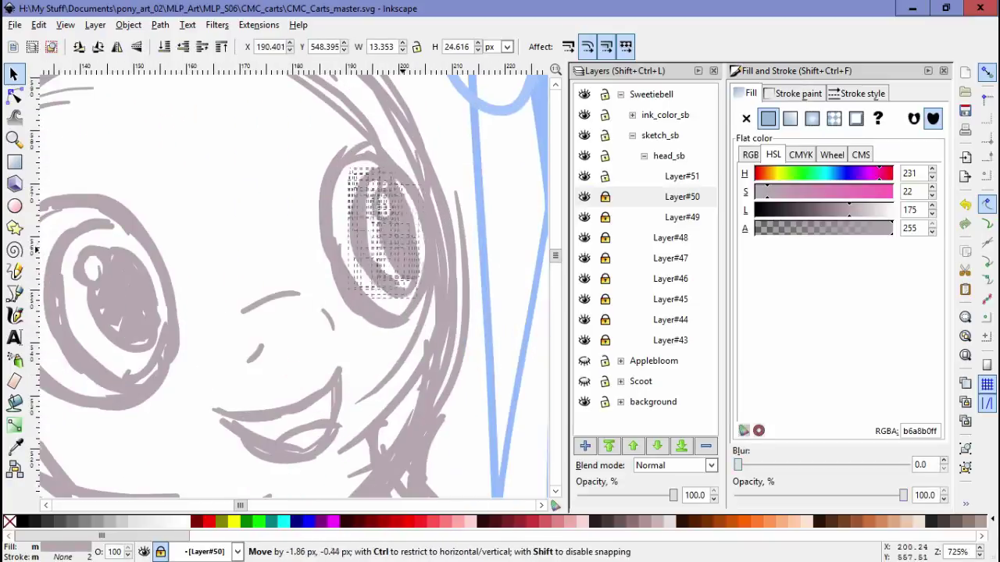
{"action": "key", "text": "Escape"}
{"action": "key", "text": "space"}
{"action": "key", "text": "minus"}
{"action": "key", "text": "minus"}
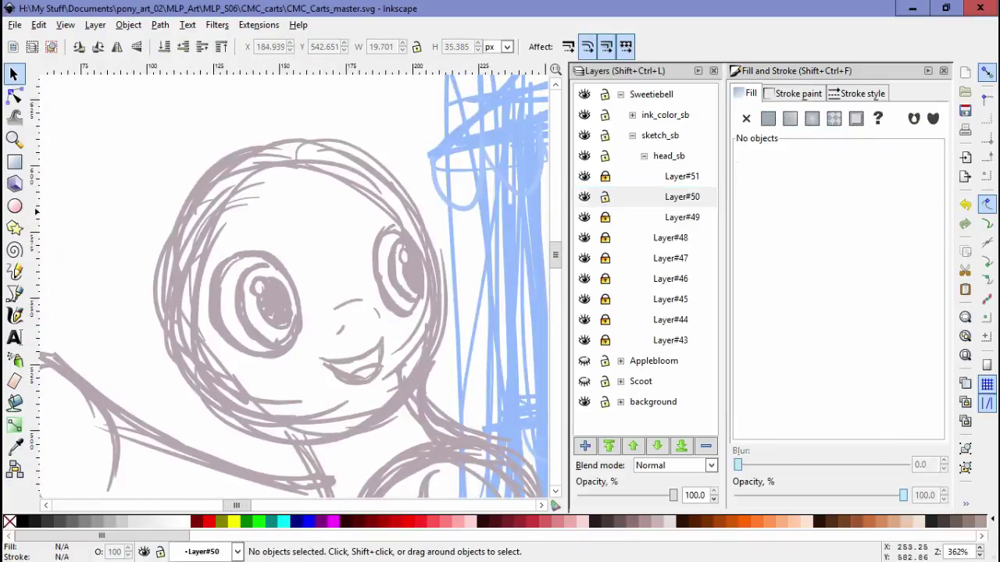
- Create Layer#52 and draw black calligraphic upper eyelid lines over the far and near eyes
{"action": "key", "text": "shift+ctrl+n"}
{"action": "key", "text": "Return"}
{"action": "key", "text": "c"}
{"action": "left_click_drag", "start_coordinate": [333, 178], "coordinate": [306, 261]}
{"action": "key", "text": "ctrl+z"}
{"action": "scroll", "coordinate": [261, 302], "scroll_direction": "up", "scroll_amount": 4}
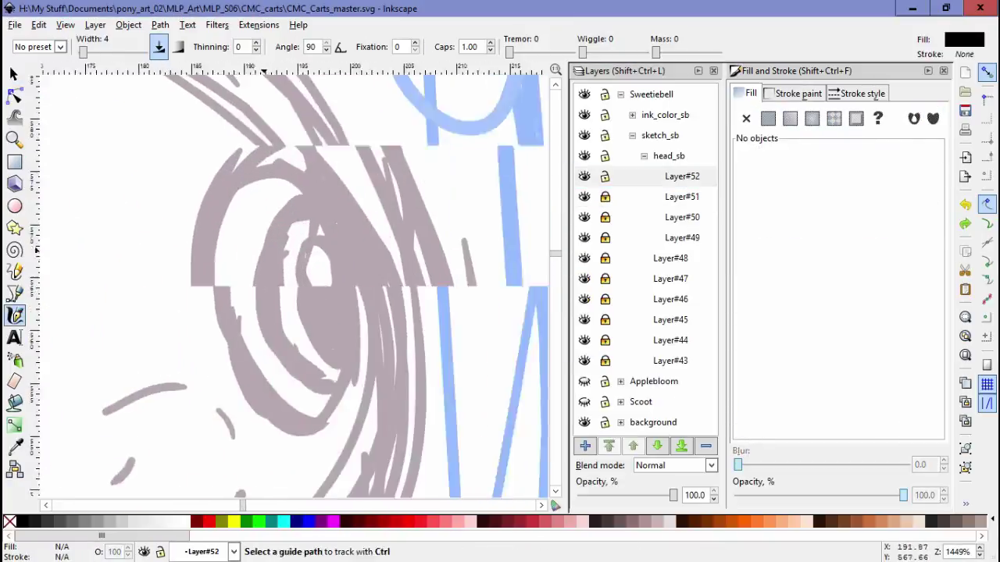
{"action": "mouse_move", "coordinate": [197, 243]}
{"action": "left_mouse_down"}
{"action": "mouse_move", "coordinate": [344, 234]}
{"action": "mouse_move", "coordinate": [370, 285]}
{"action": "left_mouse_up"}
{"action": "key", "text": "space"}
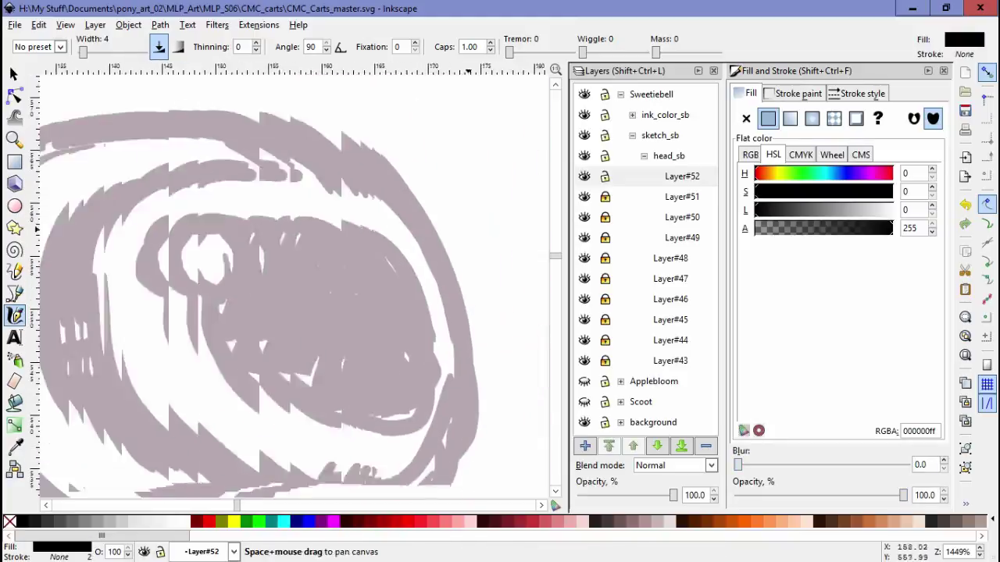
{"action": "left_click_drag", "start_coordinate": [219, 102], "coordinate": [151, 391]}
- Draw short black eyelashes at the outer edge of the near eye and on the far eye's upper lid
{"action": "scroll", "coordinate": [178, 290], "scroll_direction": "down", "scroll_amount": 3}
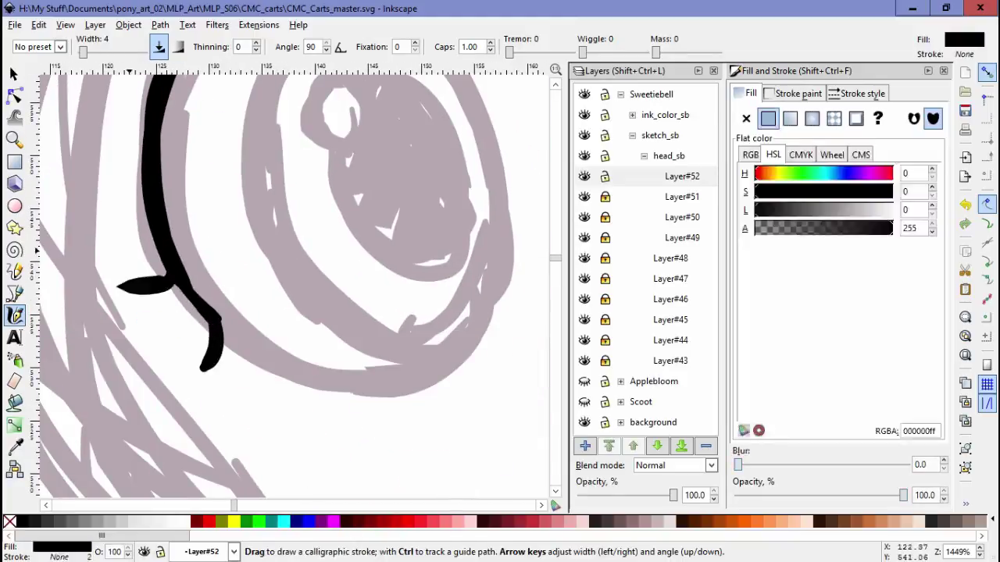
{"action": "left_click_drag", "start_coordinate": [129, 249], "coordinate": [58, 294]}
{"action": "left_click_drag", "start_coordinate": [189, 286], "coordinate": [125, 328]}
{"action": "key", "text": "space"}
{"action": "mouse_move", "coordinate": [313, 312]}
{"action": "left_mouse_down"}
{"action": "mouse_move", "coordinate": [117, 312]}
{"action": "mouse_move", "coordinate": [312, 348]}
{"action": "left_mouse_up"}
{"action": "left_click_drag", "start_coordinate": [274, 254], "coordinate": [261, 270]}
- Shrink the far eye's lashes and reposition them against the upper eyelid line
{"action": "key", "text": "space"}
{"action": "left_click", "coordinate": [261, 258]}
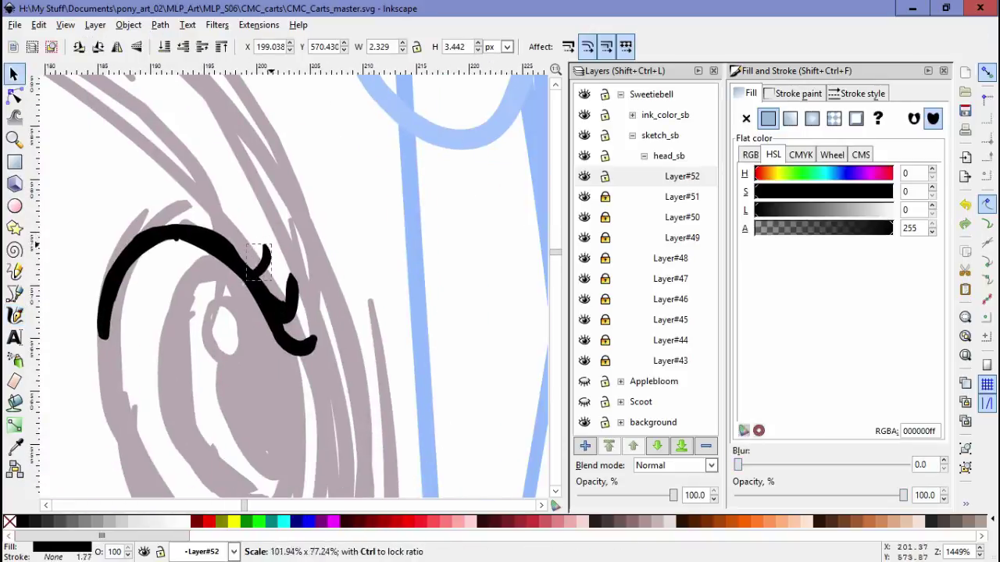
{"action": "key", "text": "Escape"}
{"action": "left_click_drag", "start_coordinate": [289, 301], "coordinate": [380, 232]}
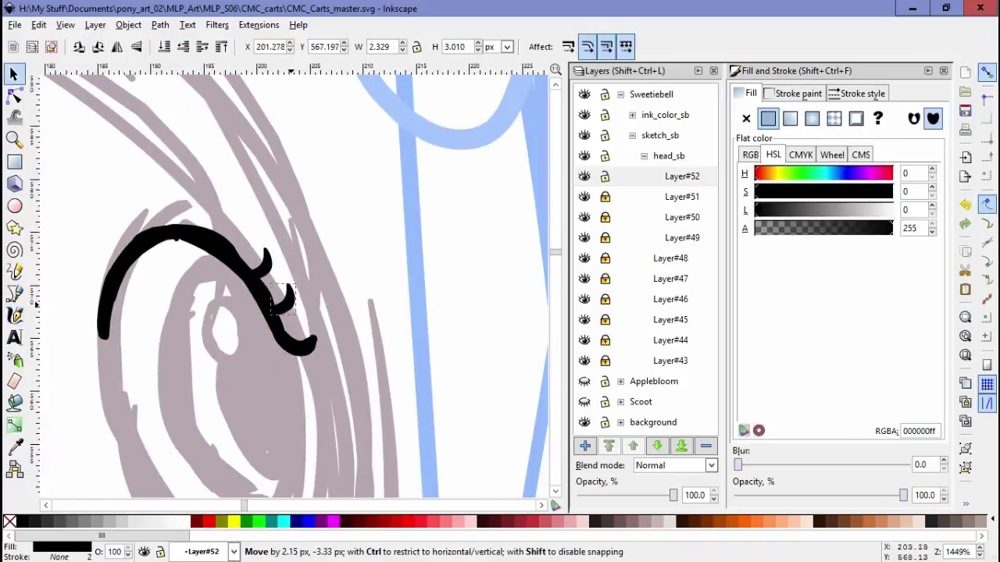
{"action": "key", "text": "Escape"}
{"action": "key", "text": "minus"}
{"action": "key", "text": "minus"}
{"action": "key", "text": "minus"}
{"action": "key", "text": "minus"}
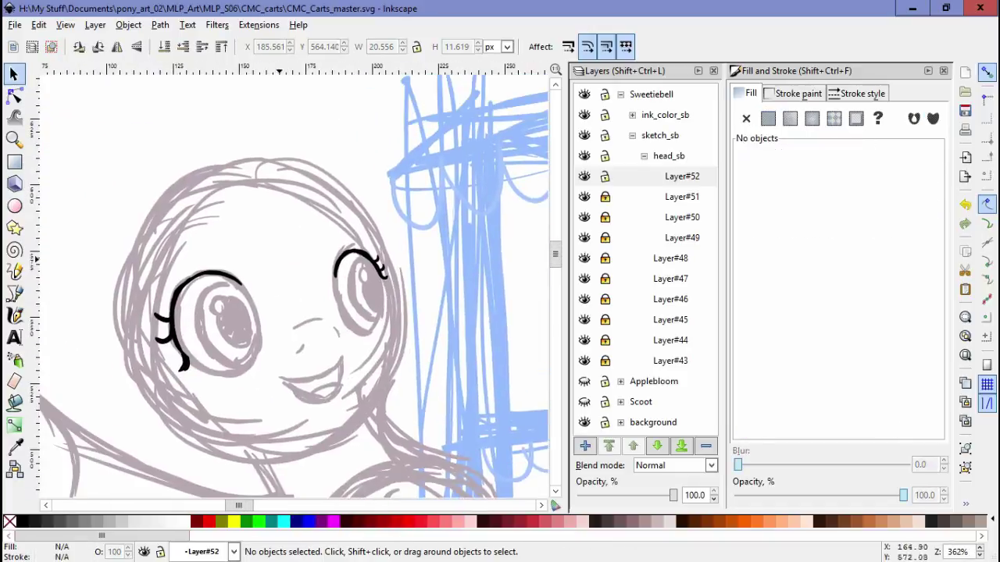
- Create Layer#53, pick the mid green 688e5d from the palette strip, and draw the cap's front edge across the forehead
{"action": "key", "text": "ctrl+shift+n"}
{"action": "key", "text": "minus"}
{"action": "key", "text": "minus"}
{"action": "key", "text": "minus"}
{"action": "key", "text": "minus"}
{"action": "key", "text": "minus"}
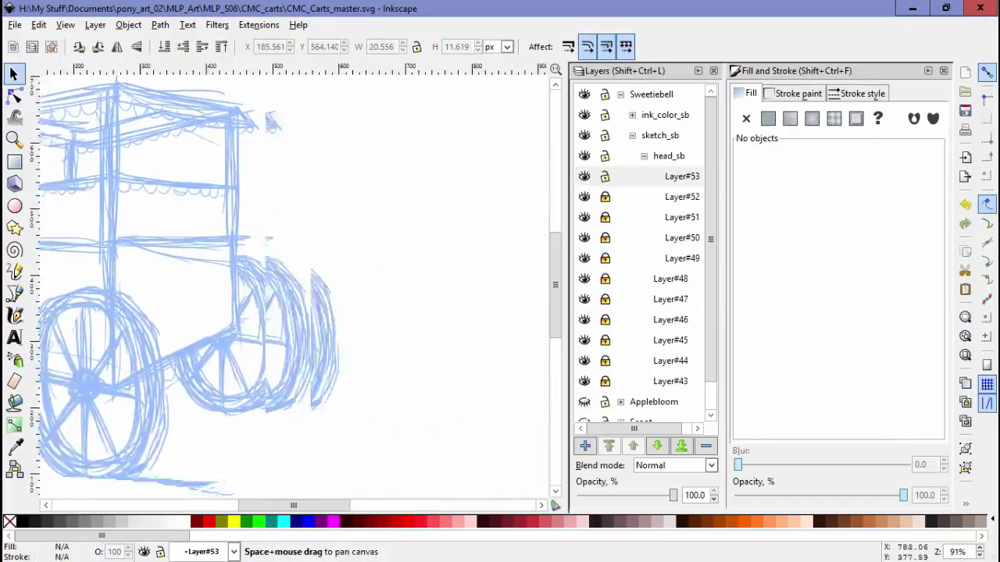
{"action": "left_click_drag", "start_coordinate": [438, 297], "coordinate": [468, 328]}
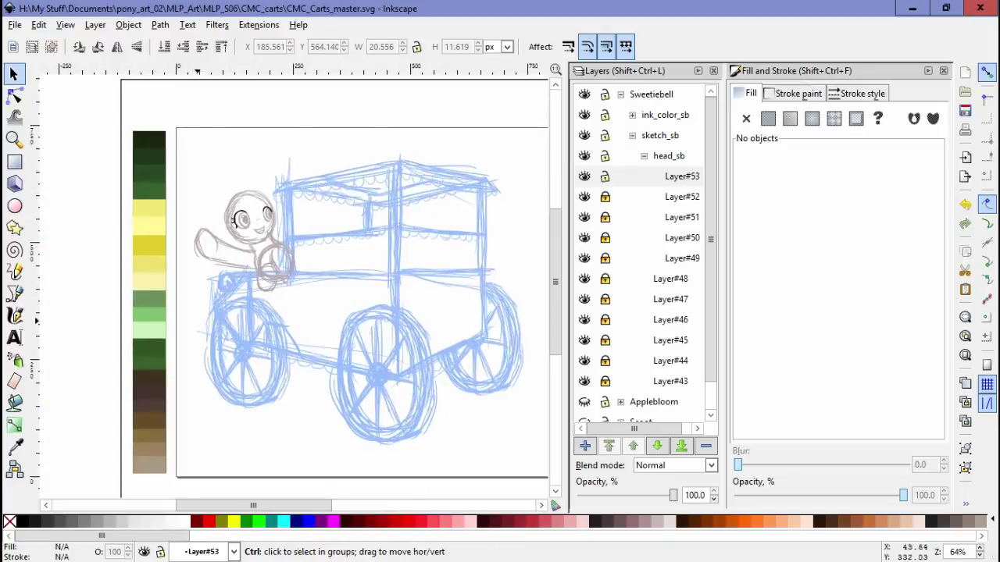
{"action": "scroll", "coordinate": [215, 212], "scroll_direction": "up", "scroll_amount": 4}
{"action": "key", "text": "d"}
{"action": "key", "text": "c"}
{"action": "scroll", "coordinate": [352, 312], "scroll_direction": "up", "scroll_amount": 1}
{"action": "left_click_drag", "start_coordinate": [139, 246], "coordinate": [347, 164]}
{"action": "left_click_drag", "start_coordinate": [262, 171], "coordinate": [270, 168]}
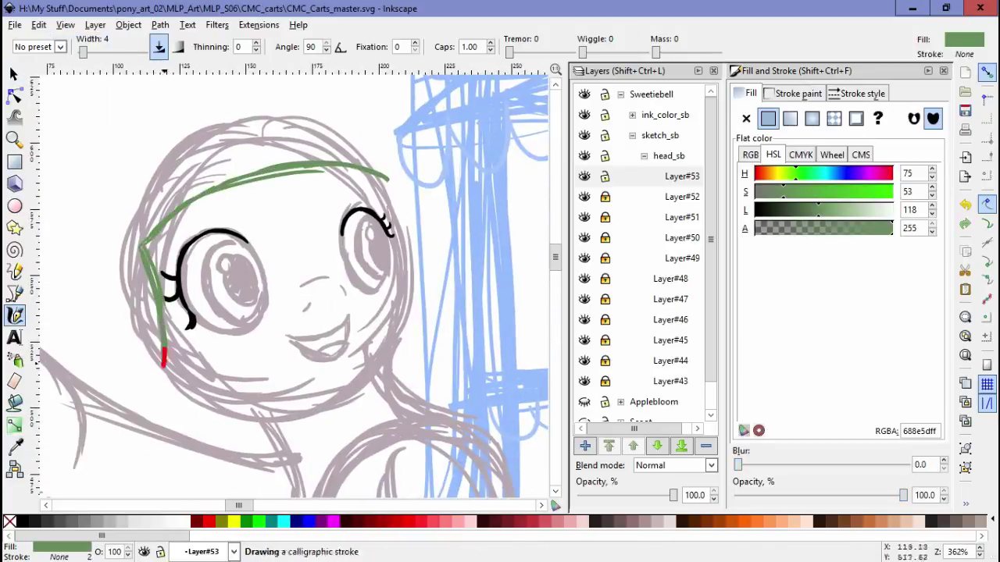
- Sketch the green cap's outer contour around the head and a small oval ear shape at its side
{"action": "left_click_drag", "start_coordinate": [164, 361], "coordinate": [109, 168]}
{"action": "scroll", "coordinate": [139, 356], "scroll_direction": "up", "scroll_amount": 3}
{"action": "scroll", "coordinate": [139, 355], "scroll_direction": "left", "scroll_amount": 1}
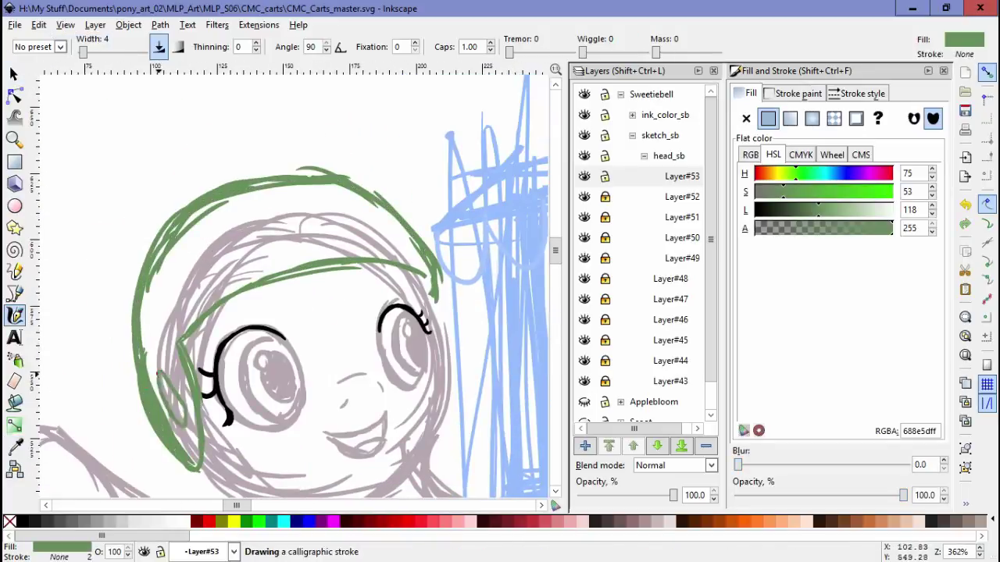
{"action": "mouse_move", "coordinate": [312, 351]}
{"action": "left_mouse_down"}
{"action": "mouse_move", "coordinate": [258, 235]}
{"action": "mouse_move", "coordinate": [148, 195]}
{"action": "mouse_move", "coordinate": [70, 93]}
{"action": "left_mouse_up"}
- Add Layer#54 above Layer#53, pick the dark purple 704a63 swatch, and draw a curled bang over the far eye
{"action": "scroll", "coordinate": [351, 312], "scroll_direction": "down", "scroll_amount": 3}
{"action": "left_click", "coordinate": [681, 197]}
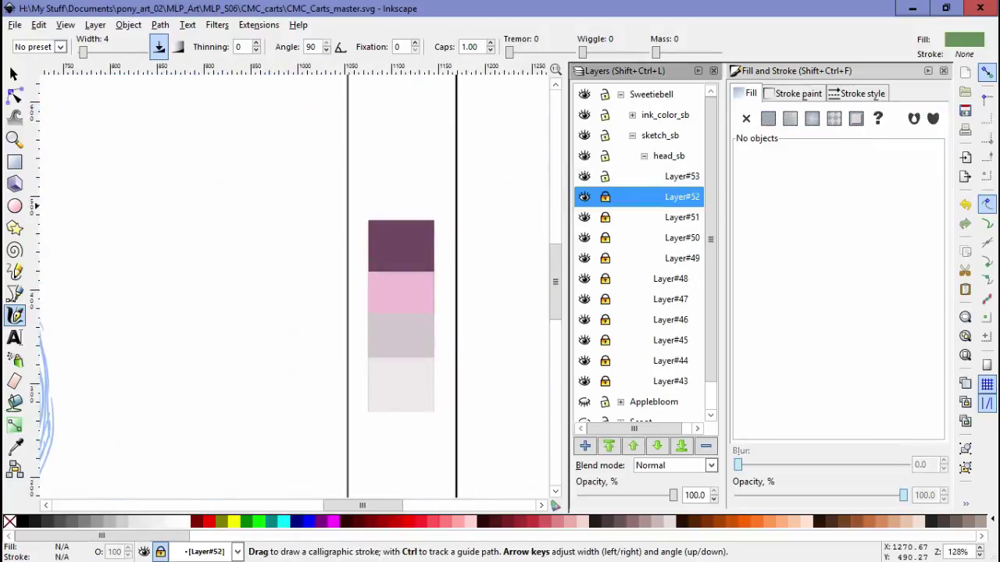
{"action": "key", "text": "ctrl+shift+n"}
{"action": "key", "text": "Return"}
{"action": "key", "text": "F7"}
{"action": "left_click", "coordinate": [401, 246]}
{"action": "key", "text": "c"}
{"action": "key", "text": "grave"}
{"action": "scroll", "coordinate": [273, 312], "scroll_direction": "up", "scroll_amount": 1}
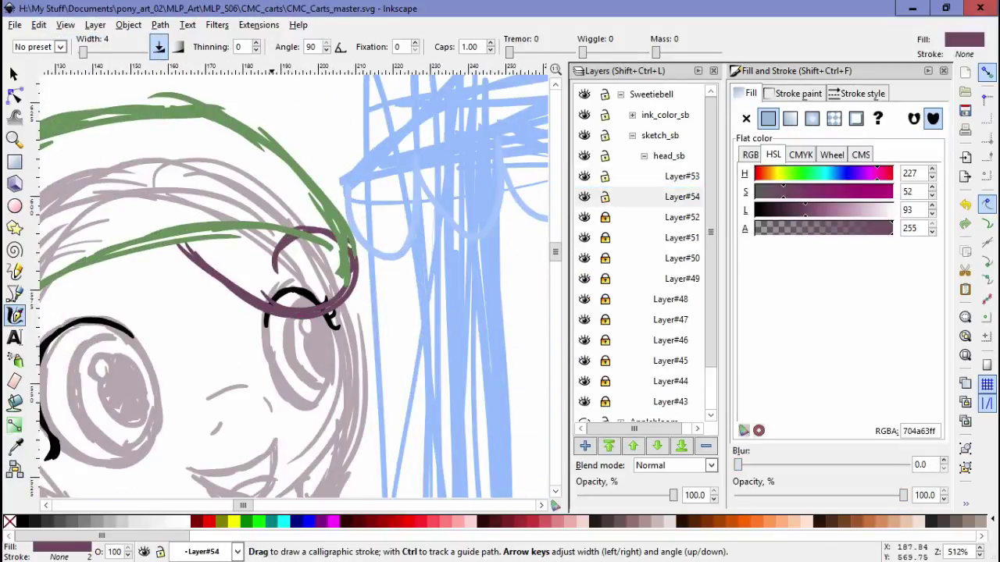
{"action": "key", "text": "shift+ctrl+Page_Up"}
- Draw a dark purple hair lock from the cap's lower edge along the jaw, ending in a curl under the chin
{"action": "scroll", "coordinate": [297, 281], "scroll_direction": "down", "scroll_amount": 8}
{"action": "scroll", "coordinate": [297, 281], "scroll_direction": "left", "scroll_amount": 5}
{"action": "left_click_drag", "start_coordinate": [172, 235], "coordinate": [271, 338]}
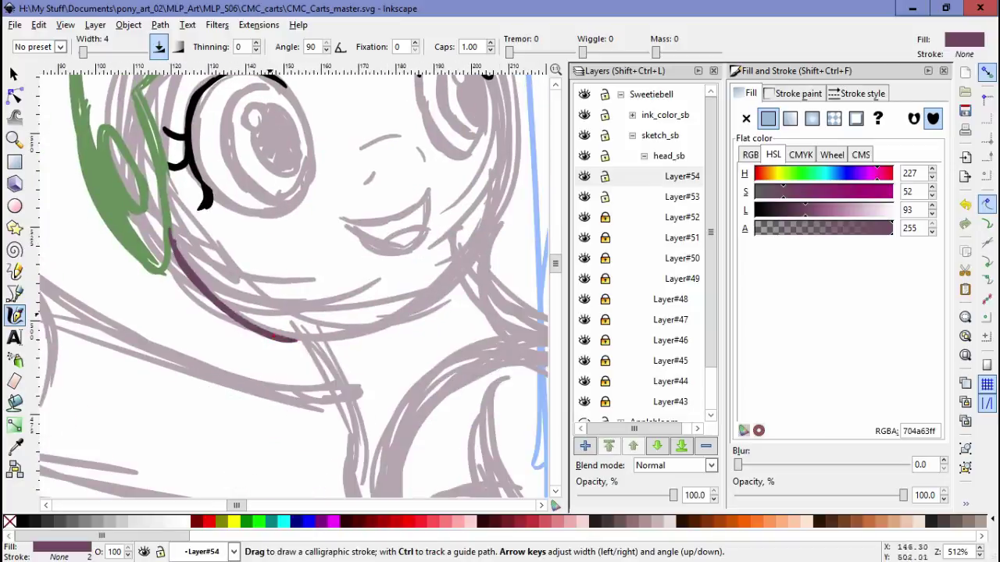
{"action": "left_click_drag", "start_coordinate": [343, 336], "coordinate": [325, 400]}
{"action": "scroll", "coordinate": [136, 214], "scroll_direction": "down", "scroll_amount": 6}
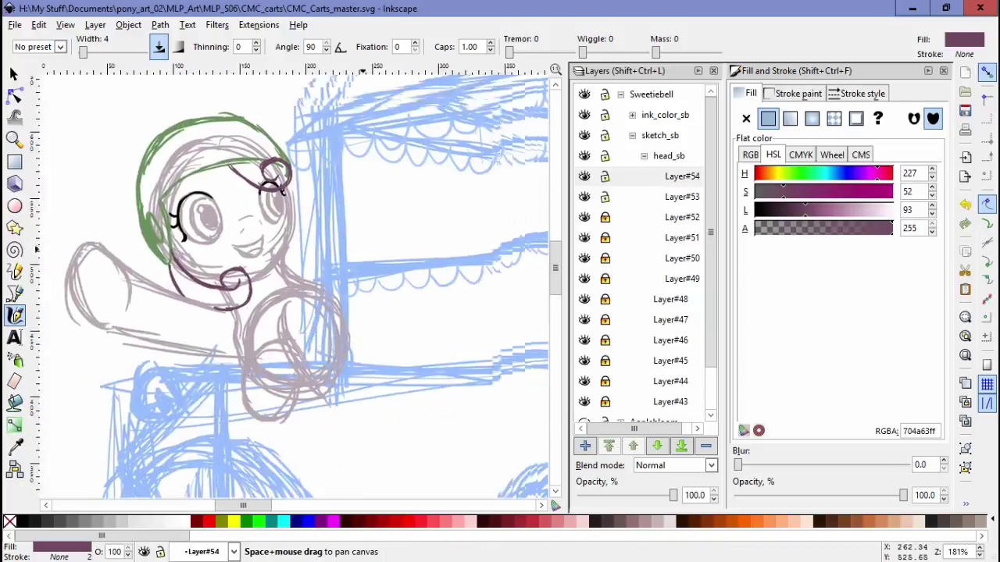
- Unlock the sketch layers, select the whole cart and figure, and move and enlarge them to about 108.5% on the page
{"action": "key", "text": "minus"}
{"action": "key", "text": "s"}
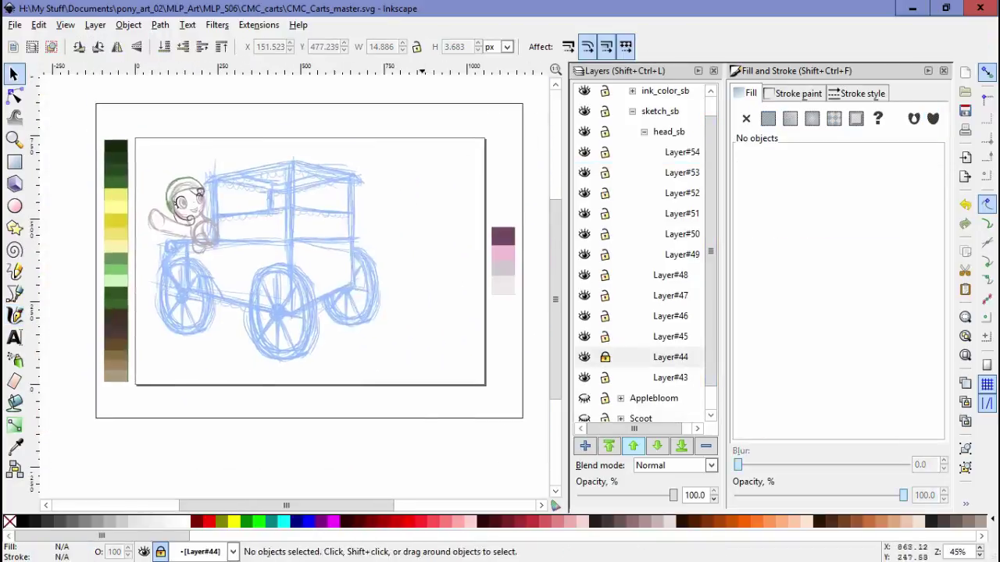
{"action": "key", "text": "ctrl+alt+a"}
{"action": "left_click", "coordinate": [605, 329]}
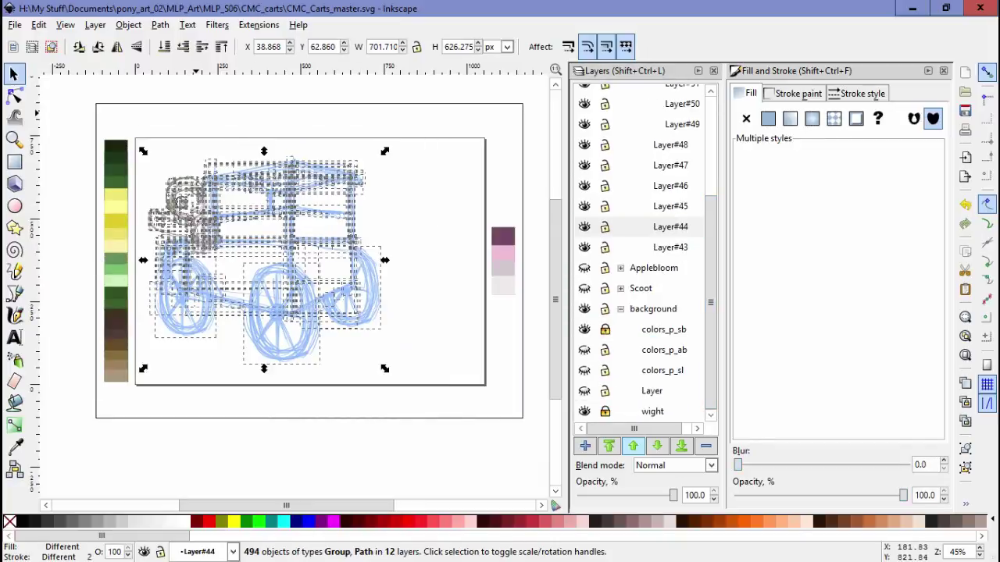
{"action": "left_click_drag", "start_coordinate": [258, 313], "coordinate": [301, 306]}
{"action": "left_click_drag", "start_coordinate": [201, 370], "coordinate": [192, 363]}
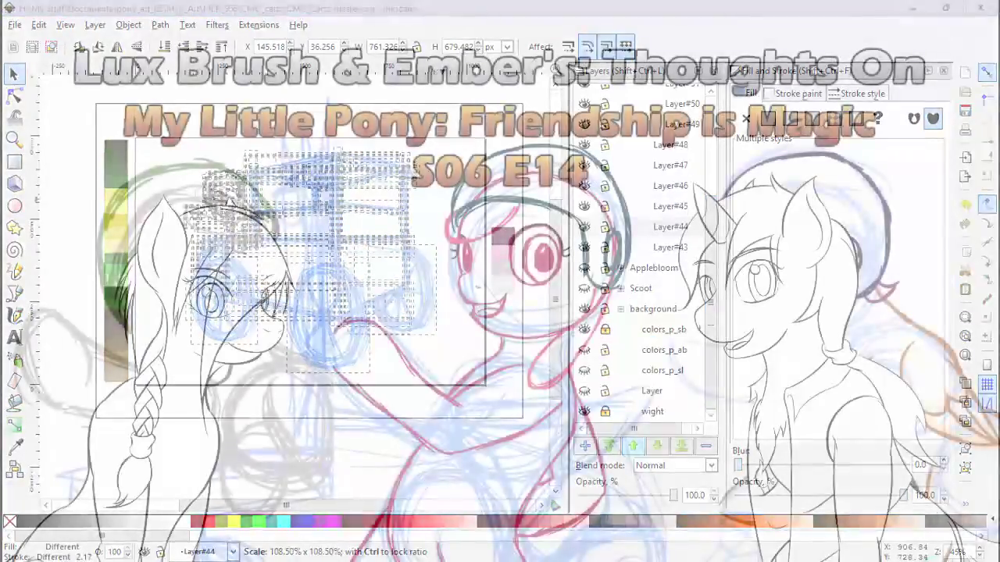